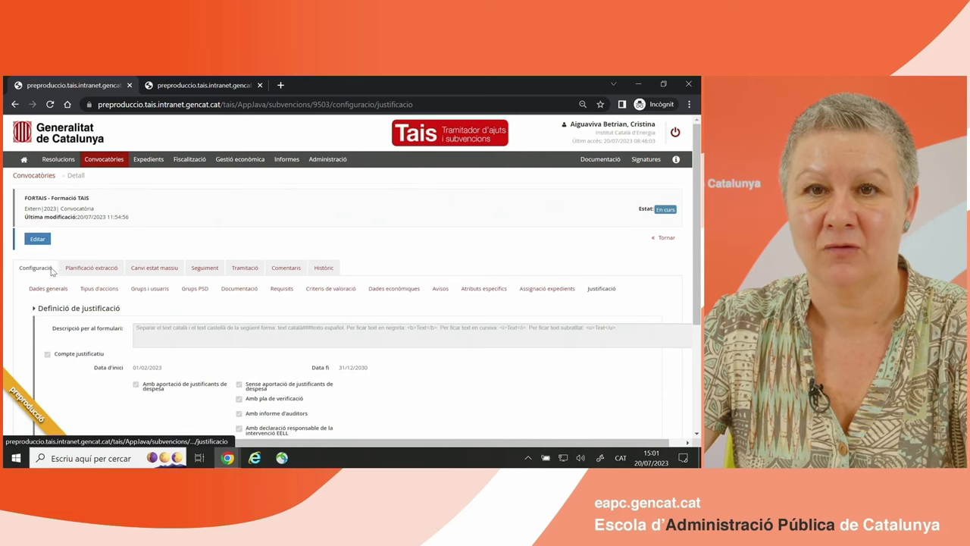
# Review the call's Justificació configuration, download its Plantilla base file and open it in Excel.
pyautogui.click(601, 289)
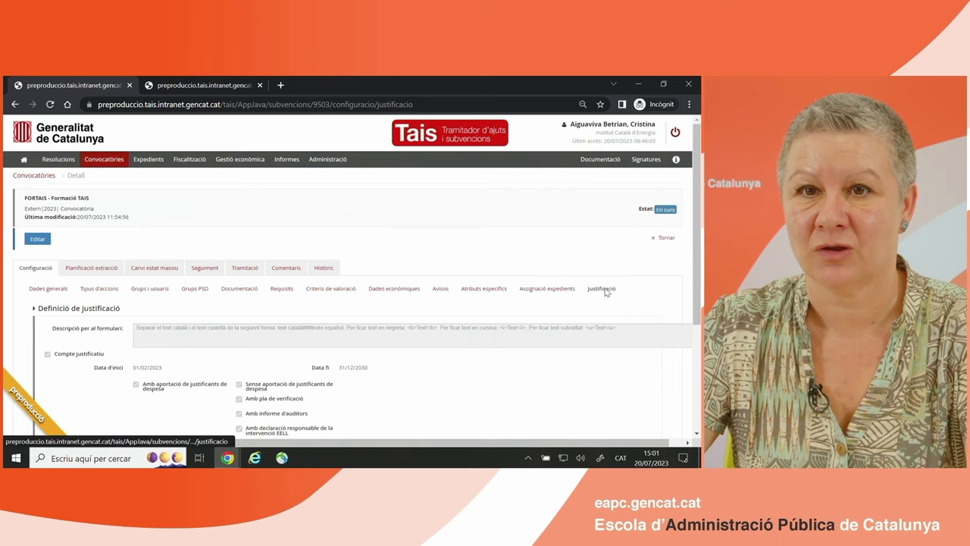
pyautogui.scroll(-4, 378, 312)
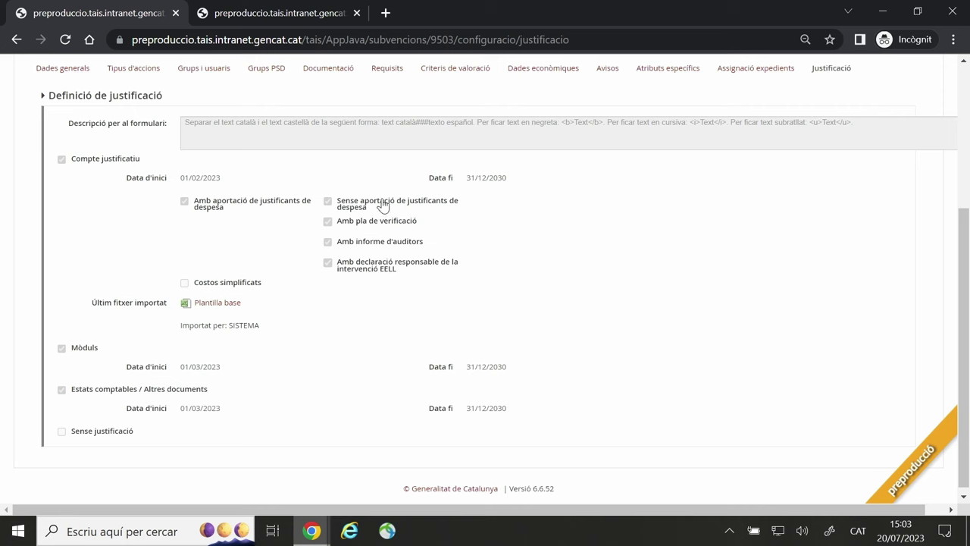
pyautogui.click(219, 303)
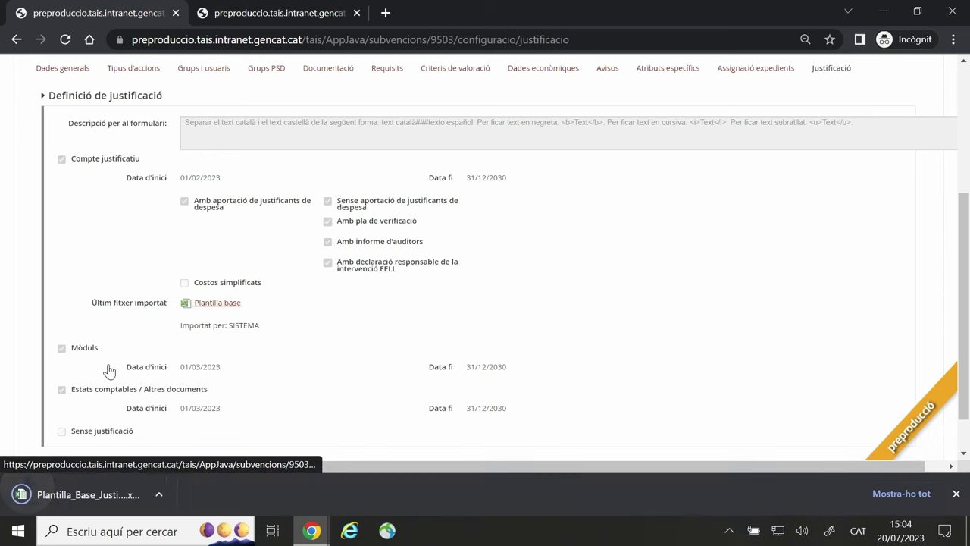
pyautogui.click(111, 497)
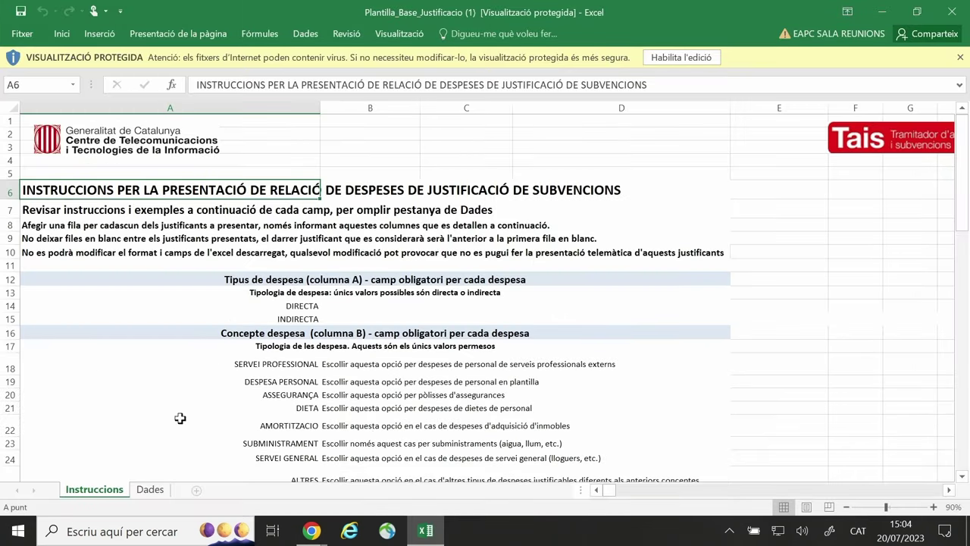
# Examine the Instruccions sheet's permitted expense types, expense concepts and invoice number rules.
pyautogui.click(157, 491)
pyautogui.scroll(-1, 296, 288)
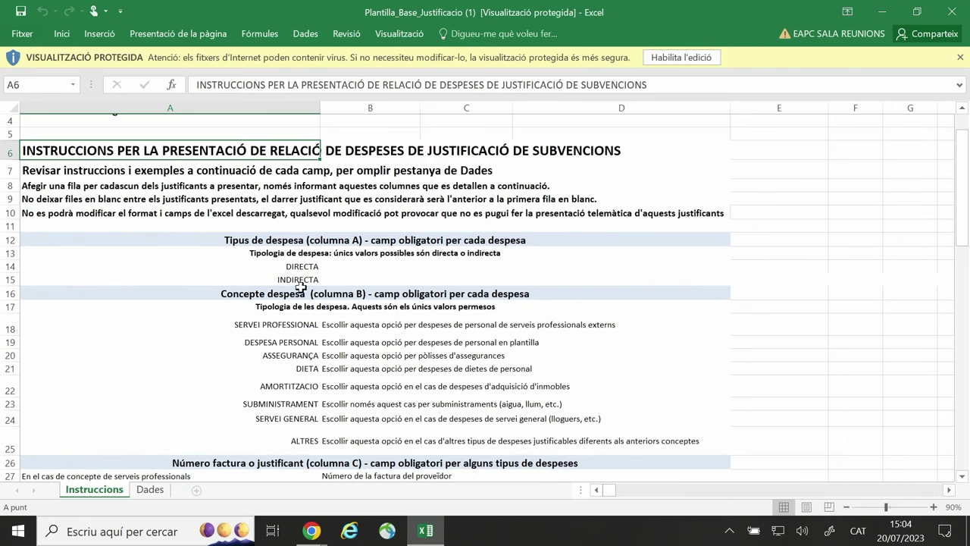
pyautogui.click(299, 266)
pyautogui.click(298, 279)
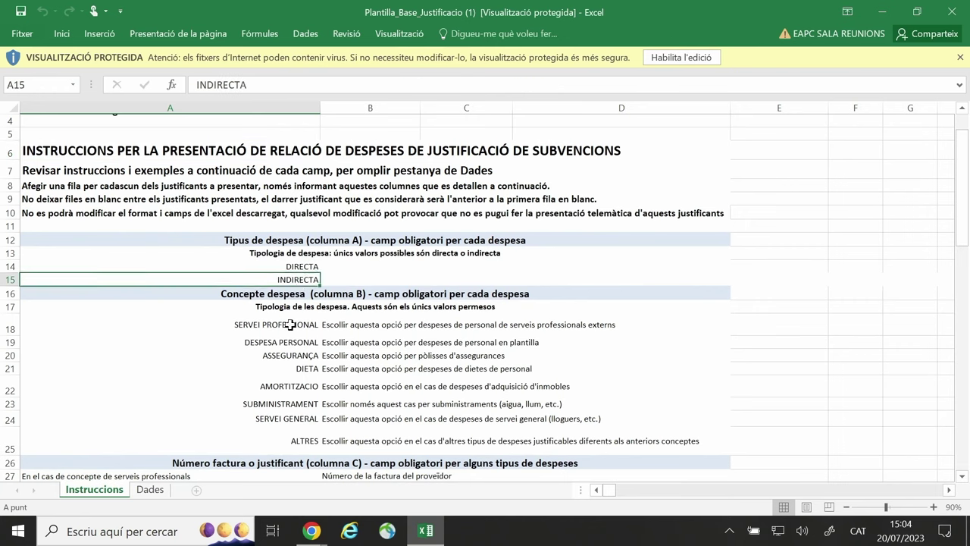
pyautogui.click(288, 327)
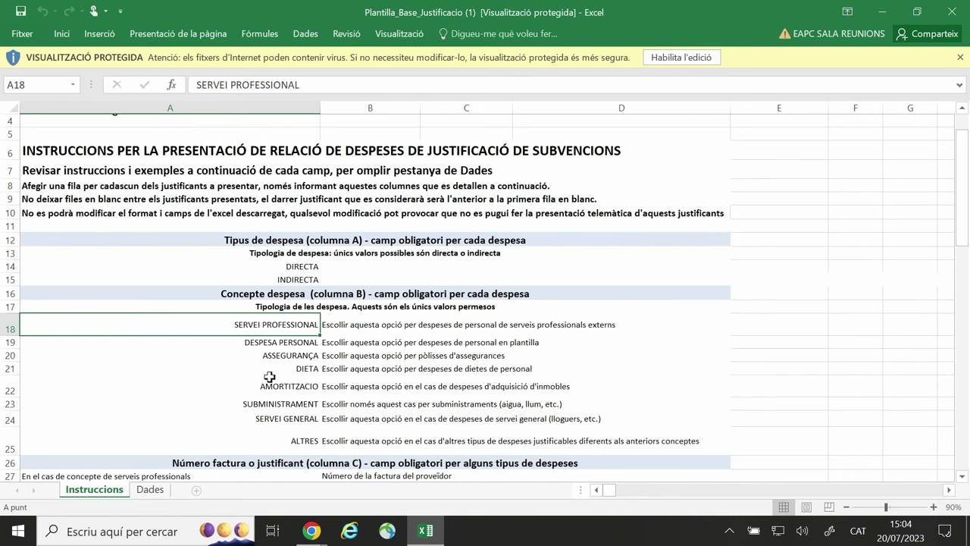
pyautogui.scroll(-4, 269, 376)
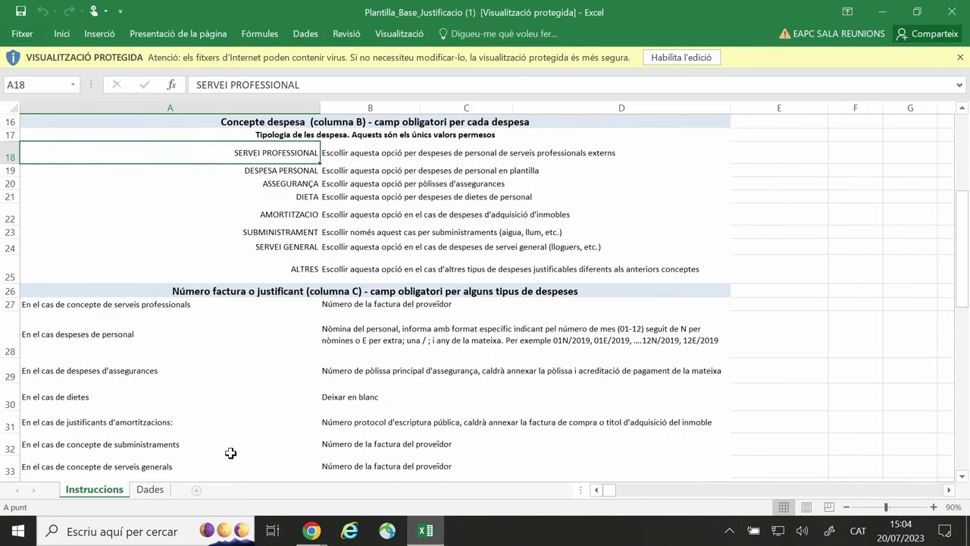
# Switch to the Dades sheet and bring its first columns into view.
pyautogui.click(158, 491)
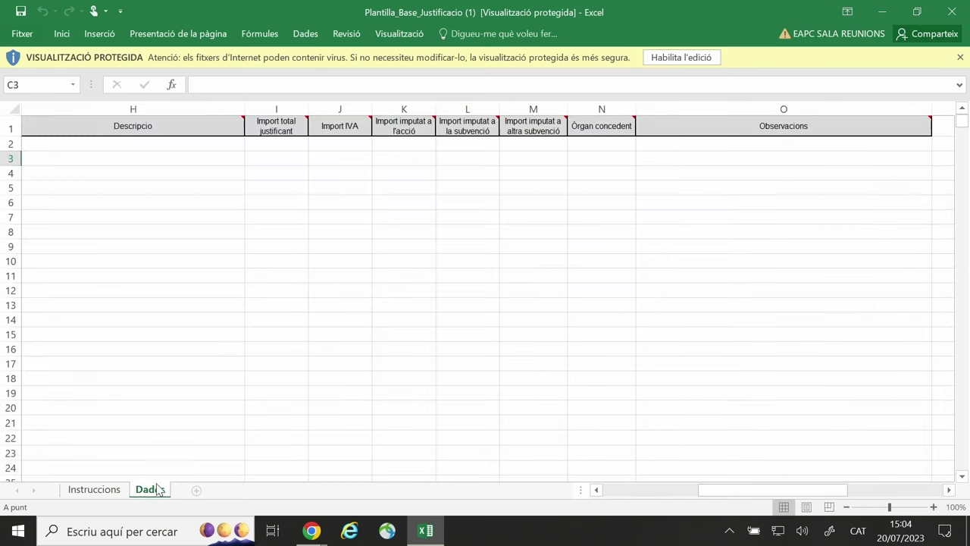
pyautogui.moveTo(724, 491); pyautogui.dragTo(606, 494)
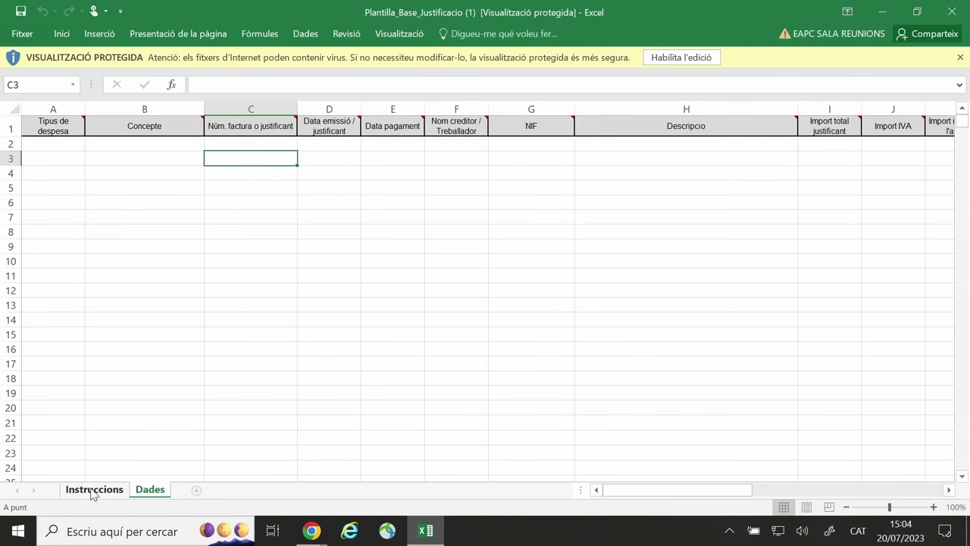
# Try to choose INDIRECTA as the Tipus de despesa in row 2 of the Dades sheet.
pyautogui.click(59, 144)
pyautogui.click(92, 144)
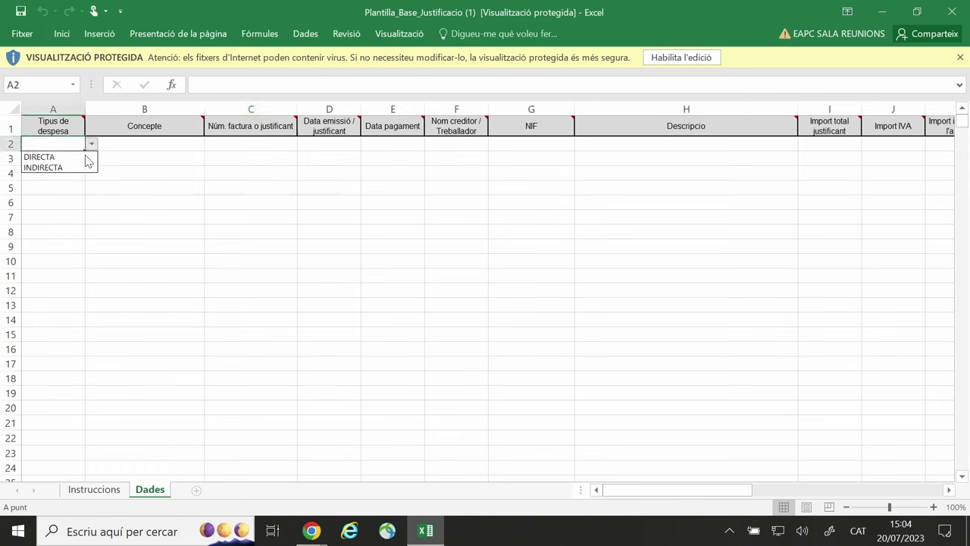
pyautogui.click(58, 165)
pyautogui.click(134, 140)
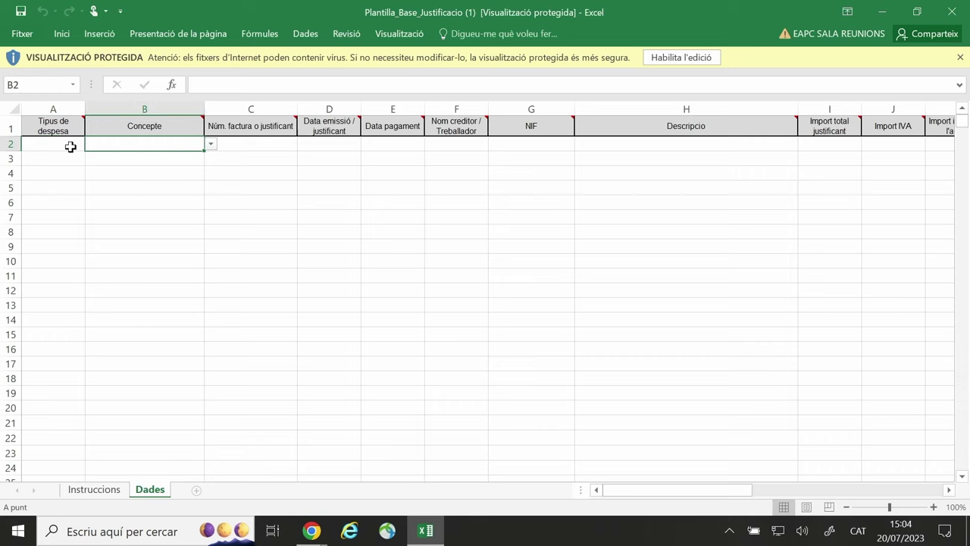
# Enable editing of the workbook and set the Tipus de despesa in row 2 to DIRECTA.
pyautogui.click(679, 59)
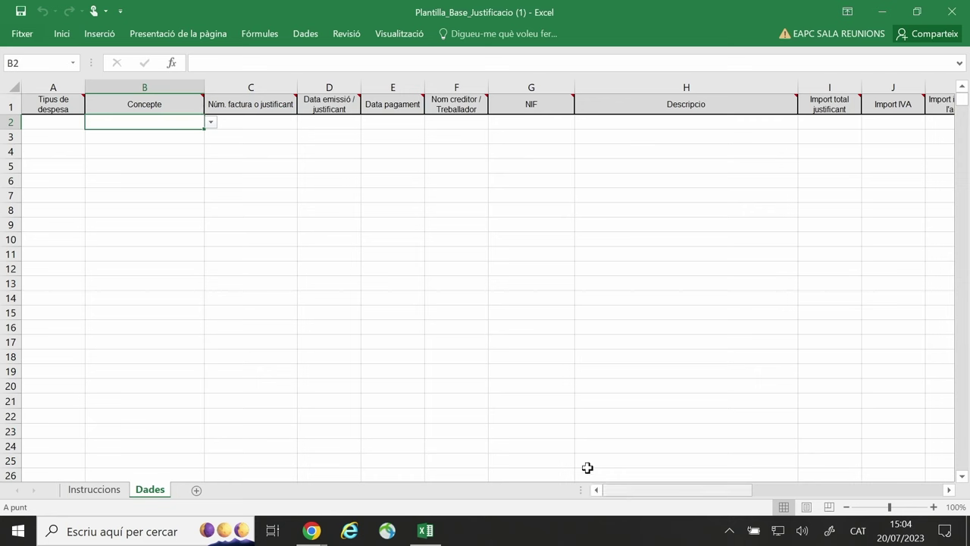
pyautogui.click(67, 123)
pyautogui.click(91, 122)
pyautogui.click(91, 136)
# Set row 2's Concepte to SERVEI PROFESSIONAL and its Núm. factura o justificant to 123.
pyautogui.click(156, 122)
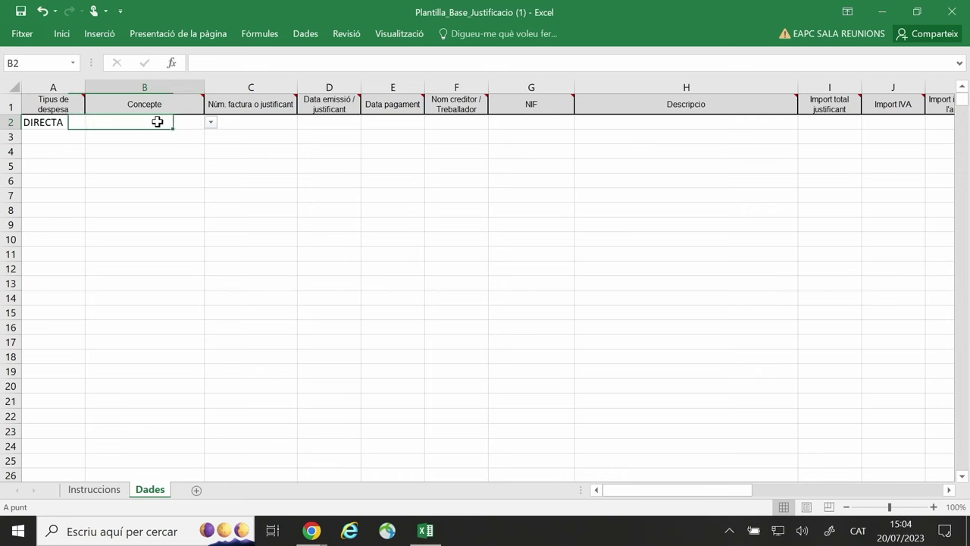
pyautogui.click(210, 123)
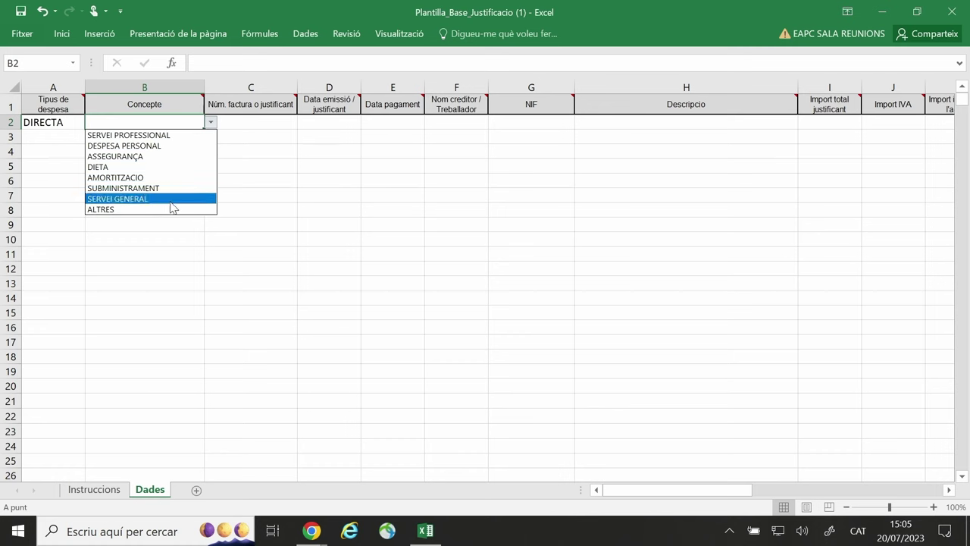
pyautogui.click(156, 136)
pyautogui.click(269, 118)
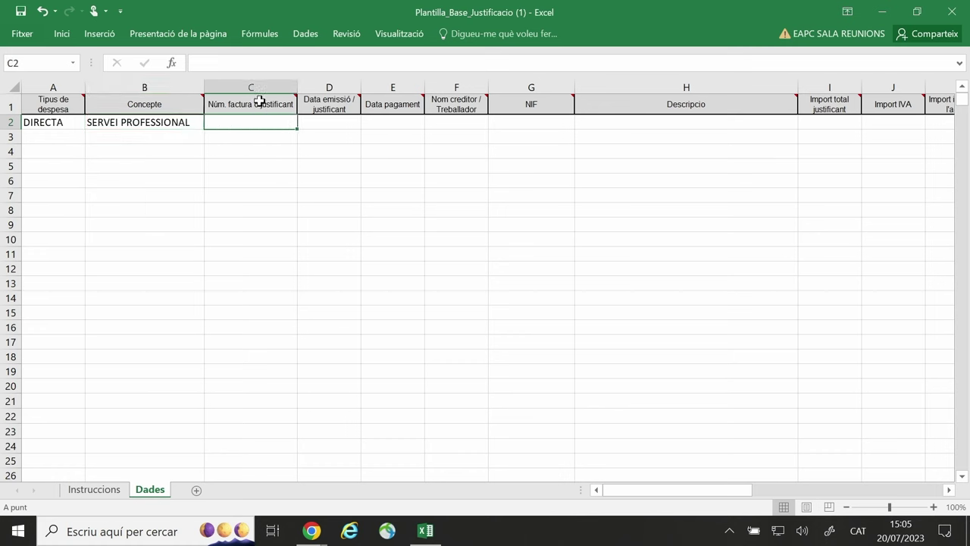
pyautogui.write('123')
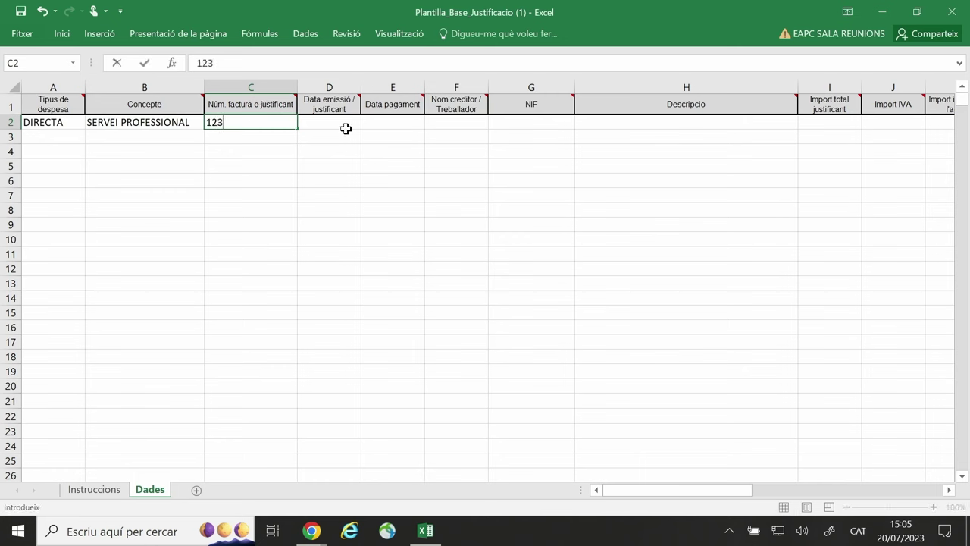
# Enter 01/01/2023 as row 2's issue date and 15/01/2023 as its payment date.
pyautogui.click(346, 122)
pyautogui.write('1//1/2023')
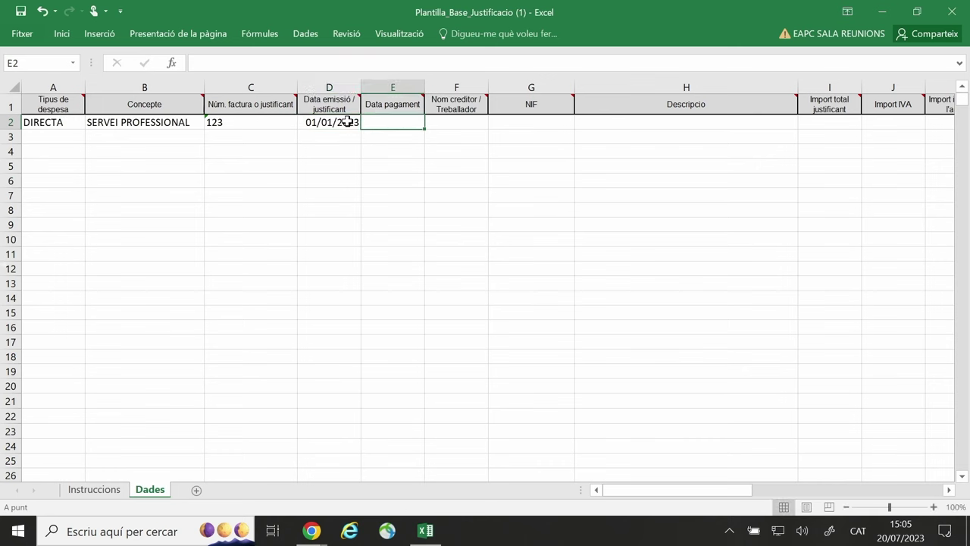
pyautogui.write('15')
pyautogui.write('/01/2023')
pyautogui.press('Tab')
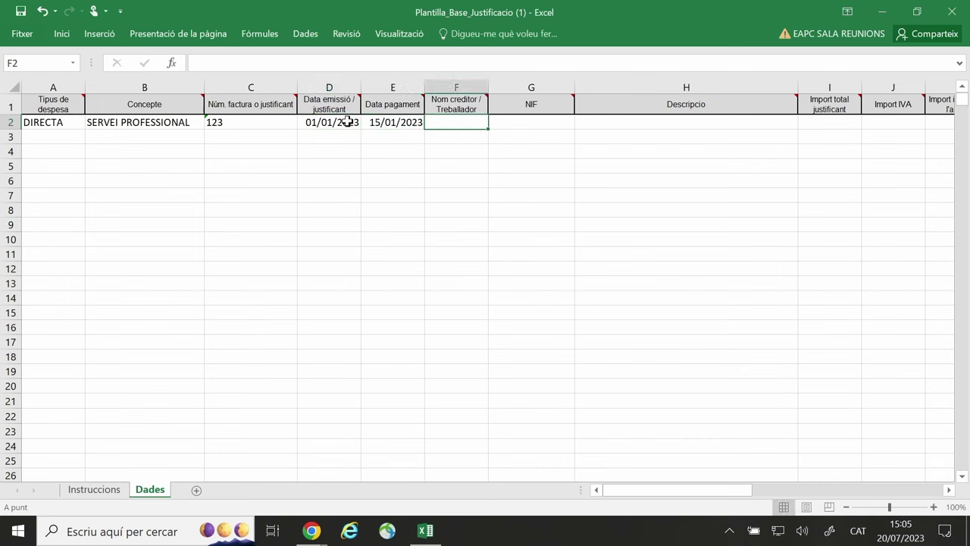
# Enter CREDITOR as the creditor name in row 2 and fill in the creditor's tax ID in the NIF column.
pyautogui.write('B12345674')
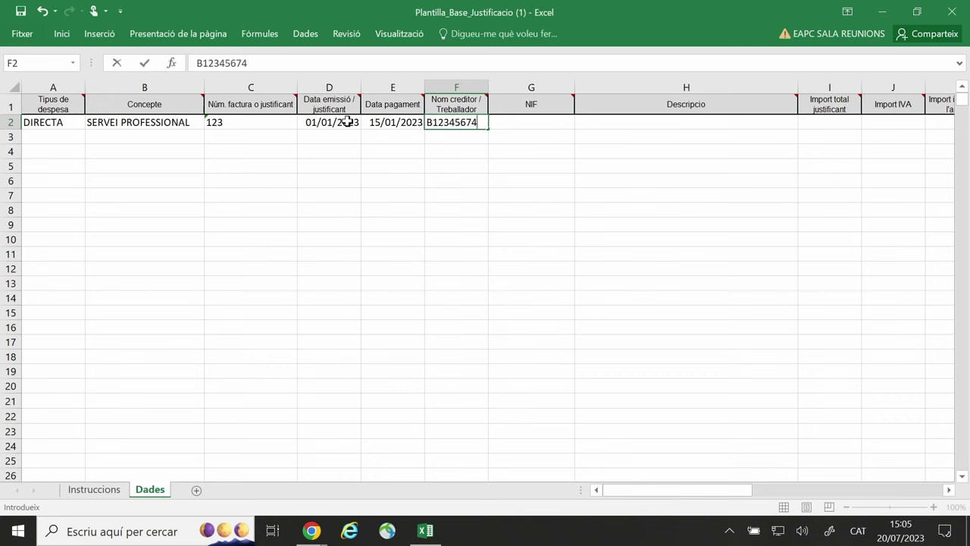
pyautogui.press('Tab')
pyautogui.click(472, 123)
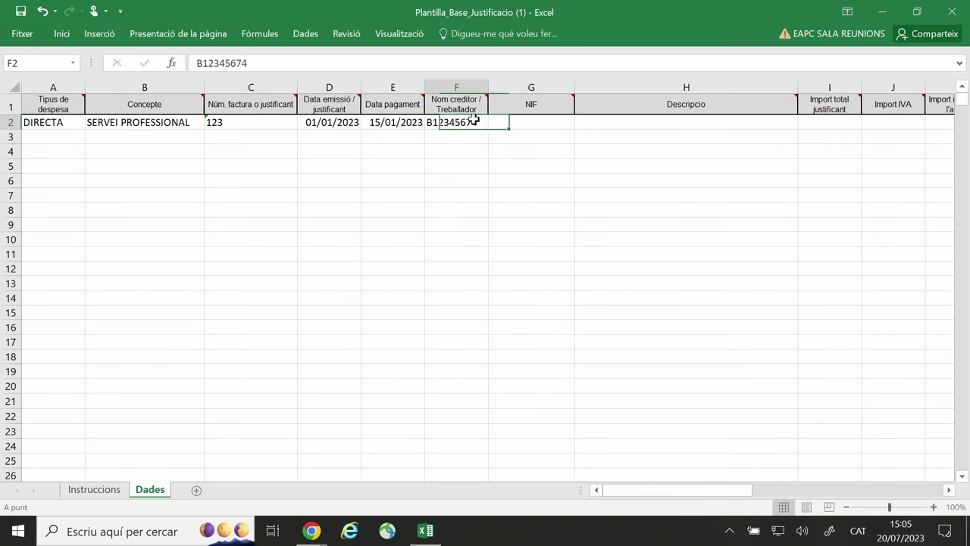
pyautogui.write('CREDITOR')
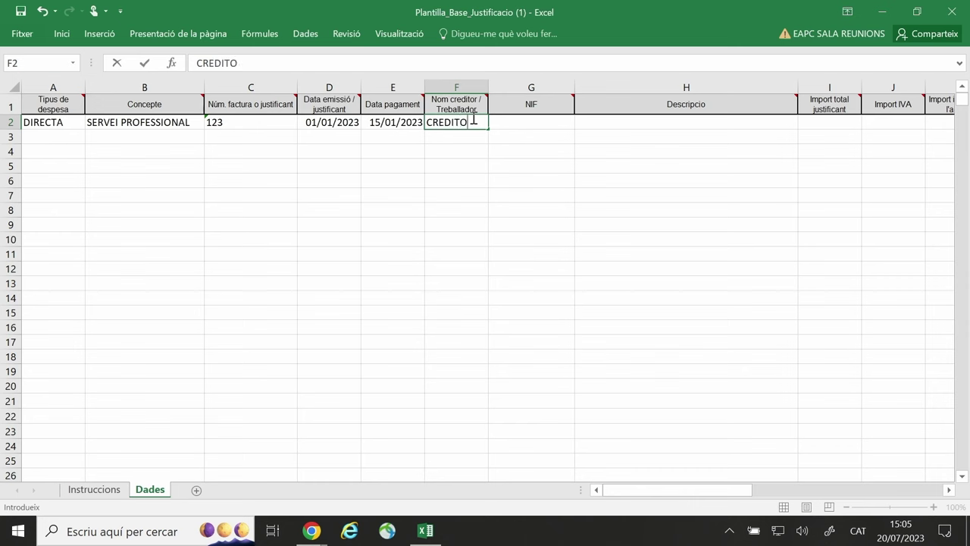
pyautogui.press('Tab')
pyautogui.write('B12345674')
pyautogui.press('Tab')
# Enter XXXXXX as row 2's Descripcio and 1000 as its Import total justificant.
pyautogui.write('XXXXX')
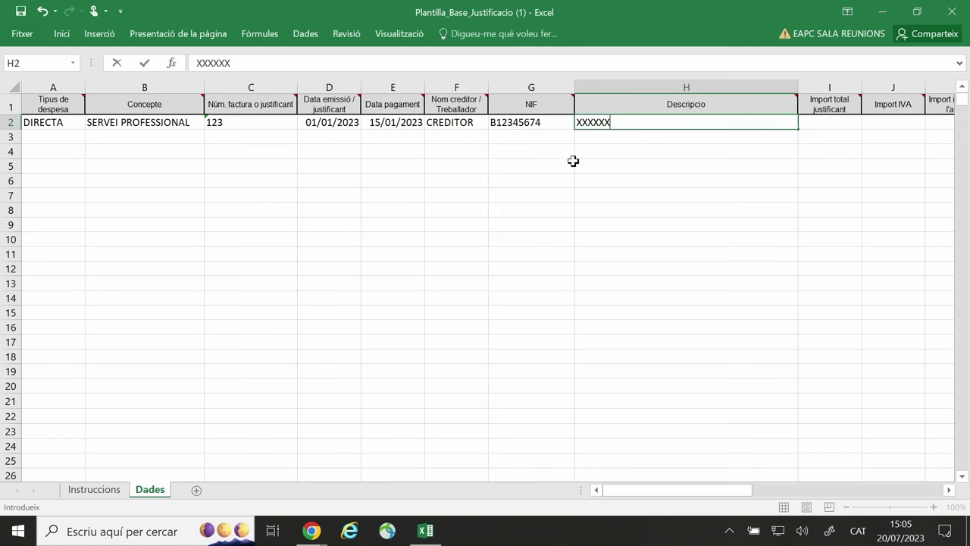
pyautogui.moveTo(704, 491); pyautogui.dragTo(759, 494)
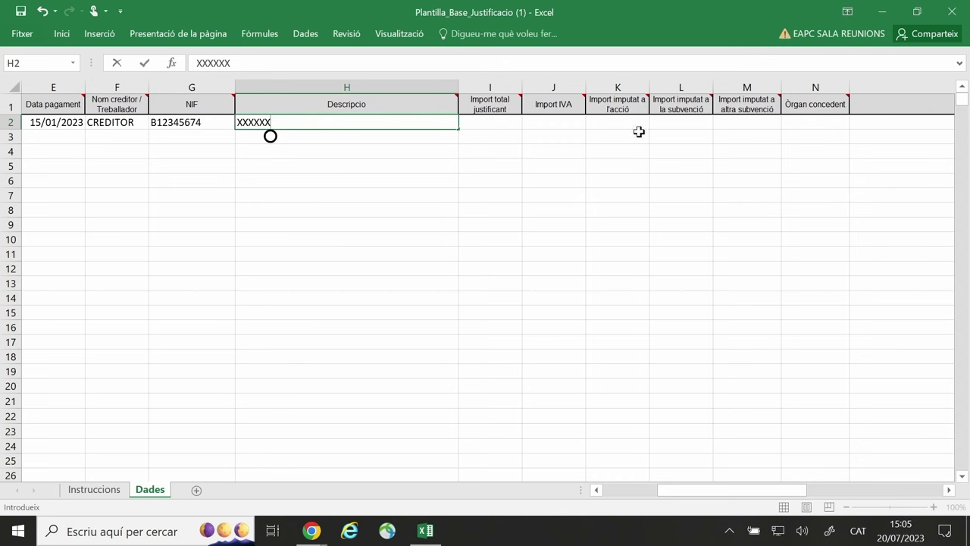
pyautogui.click(499, 90)
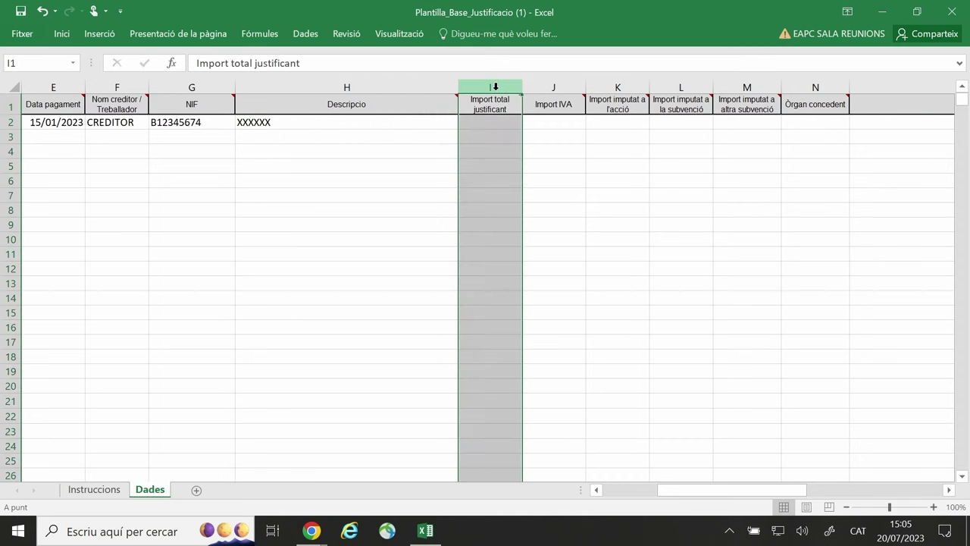
pyautogui.moveTo(491, 110)
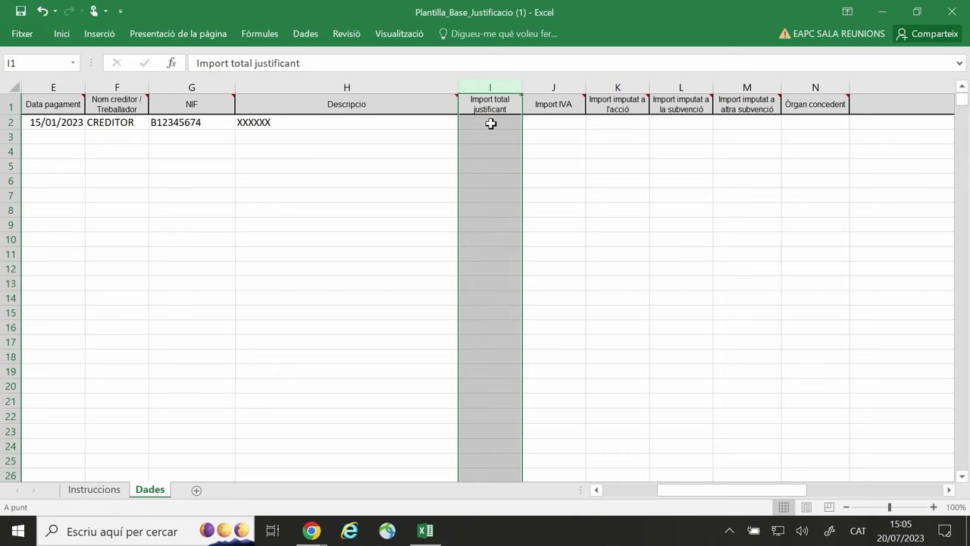
pyautogui.click(491, 122)
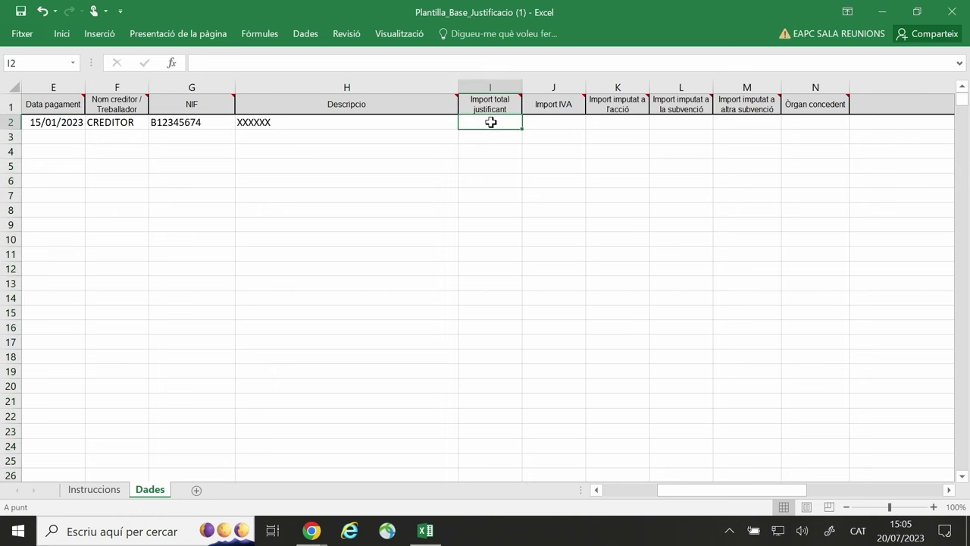
pyautogui.moveTo(499, 94)
pyautogui.write('1000')
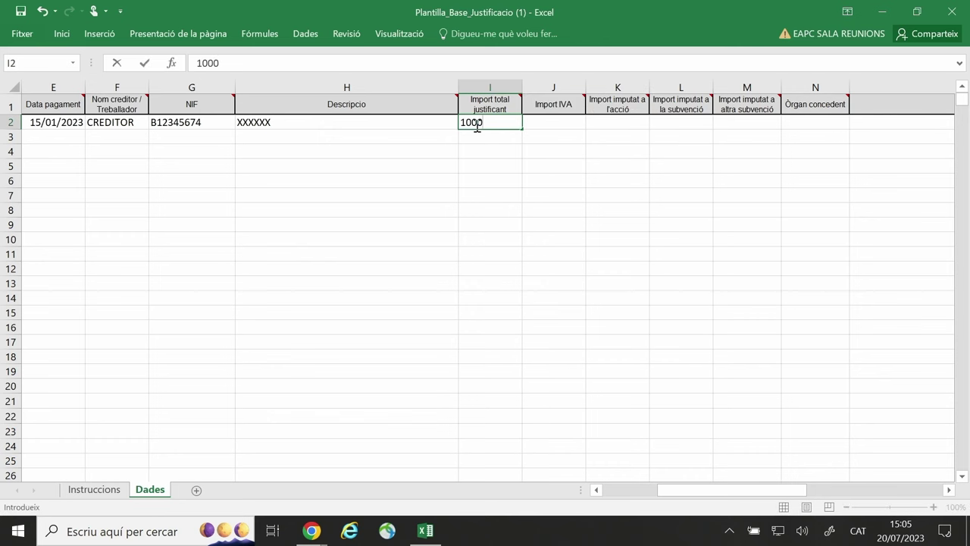
# Enter 100 as row 2's Import IVA and 1000 as its Import imputat a l'acció.
pyautogui.click(546, 122)
pyautogui.click(557, 87)
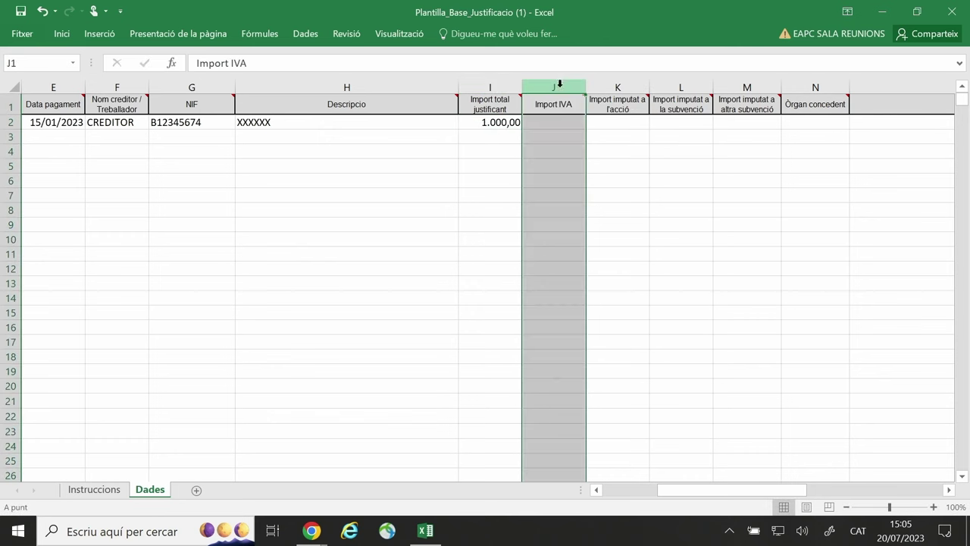
pyautogui.click(566, 121)
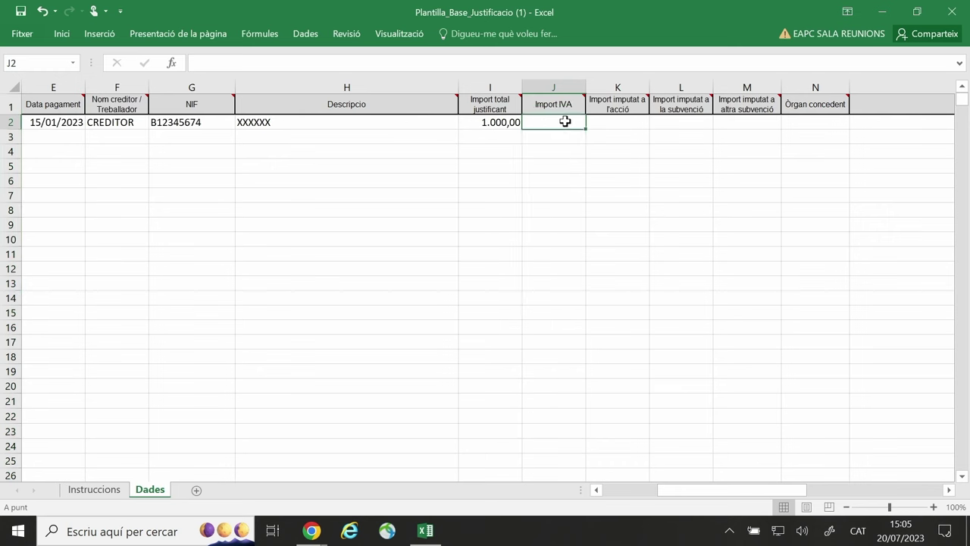
pyautogui.write('100')
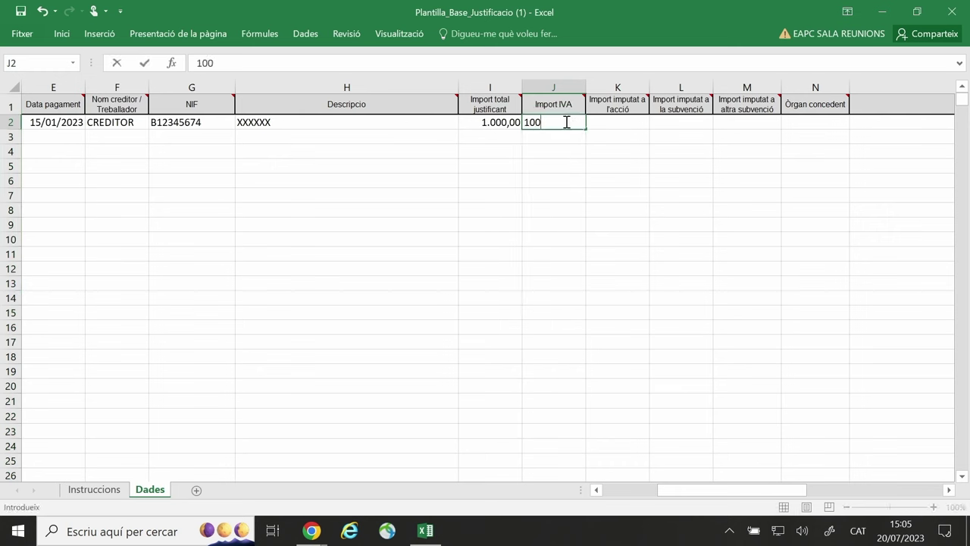
pyautogui.click(591, 121)
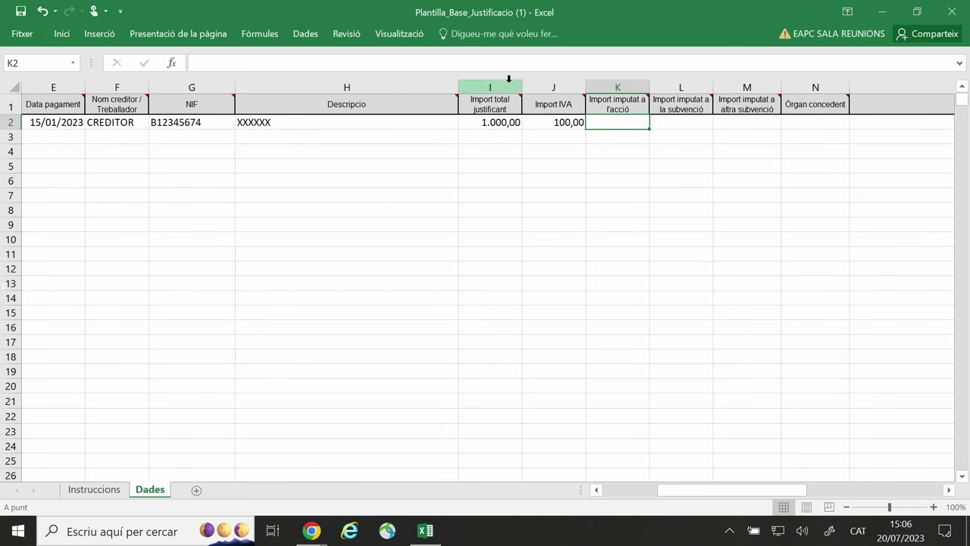
pyautogui.write('1000')
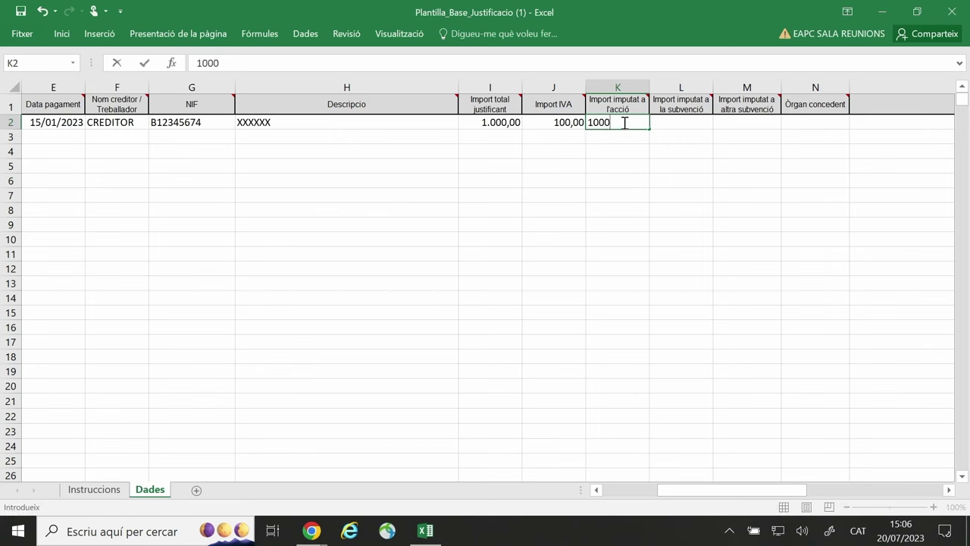
pyautogui.press('Tab')
# Enter 500 as row 2's Import imputat a la subvenció.
pyautogui.click(689, 87)
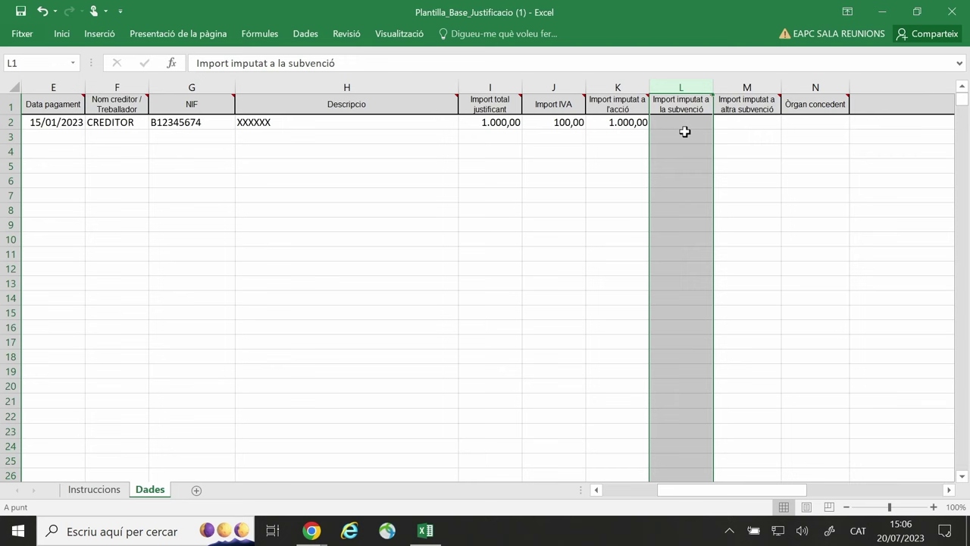
pyautogui.click(685, 122)
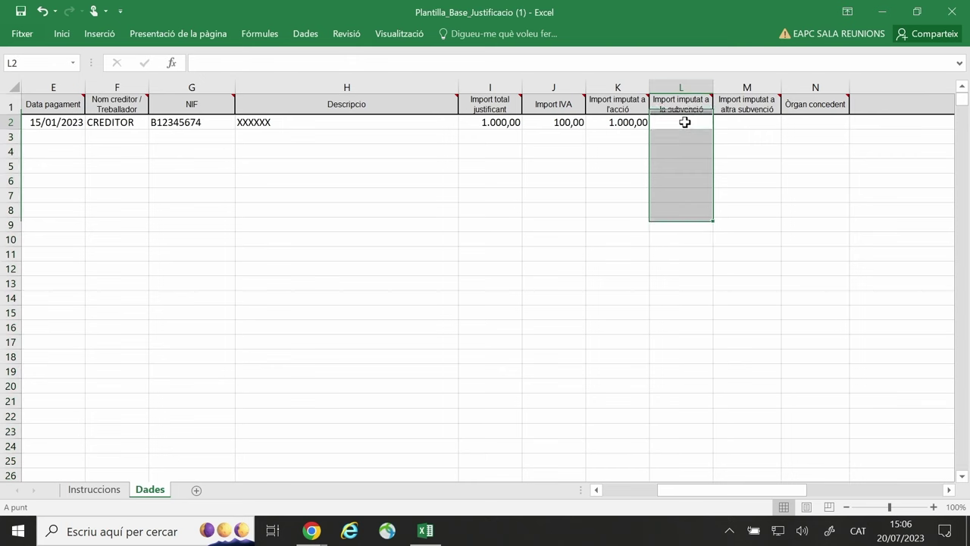
pyautogui.write('500')
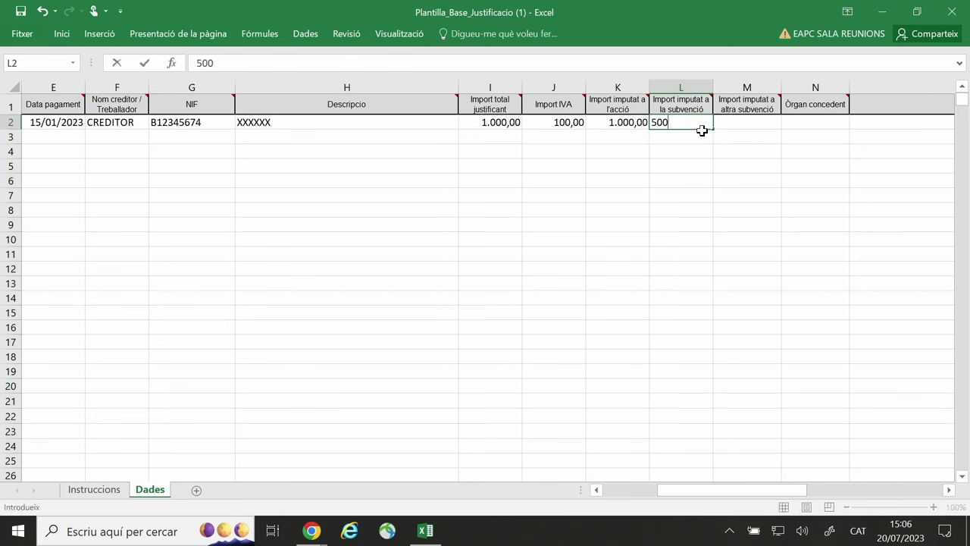
pyautogui.press('Tab')
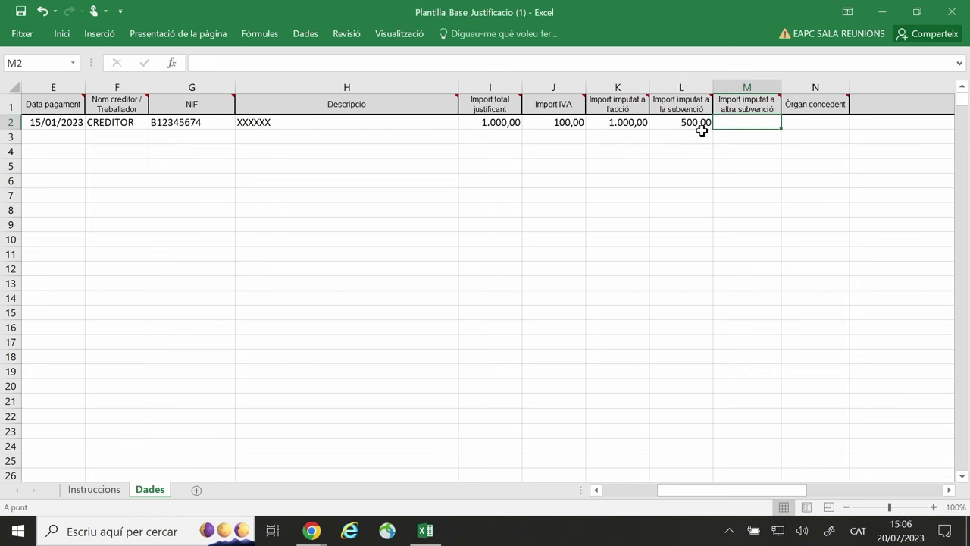
# Review the amount columns of the Dades sheet and the remaining altra subvenció, Òrgan concedent and Observacions columns.
pyautogui.click(752, 87)
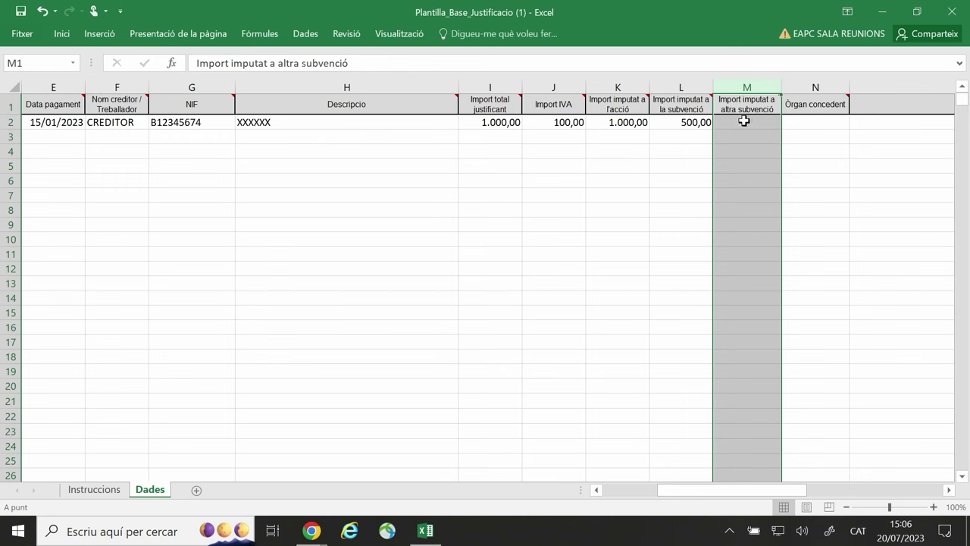
pyautogui.click(833, 117)
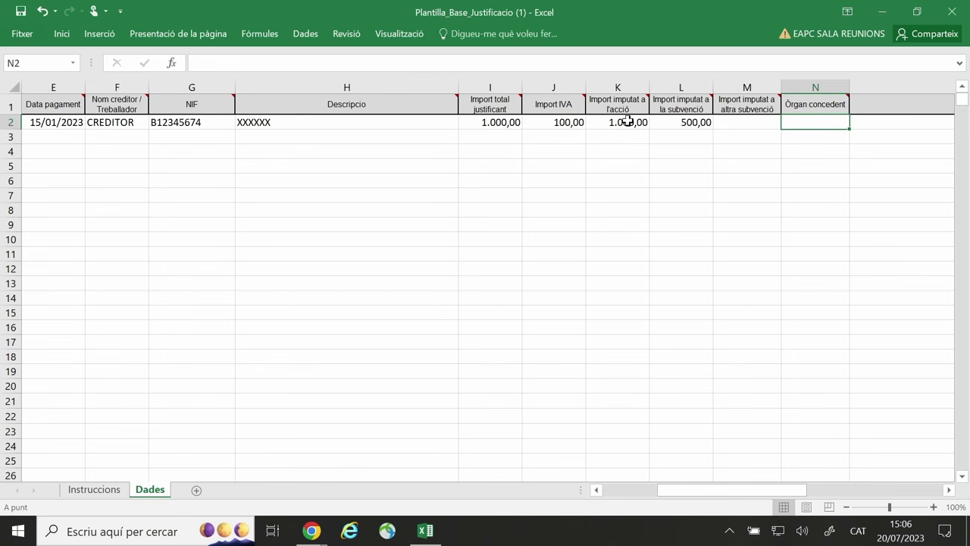
pyautogui.click(694, 83)
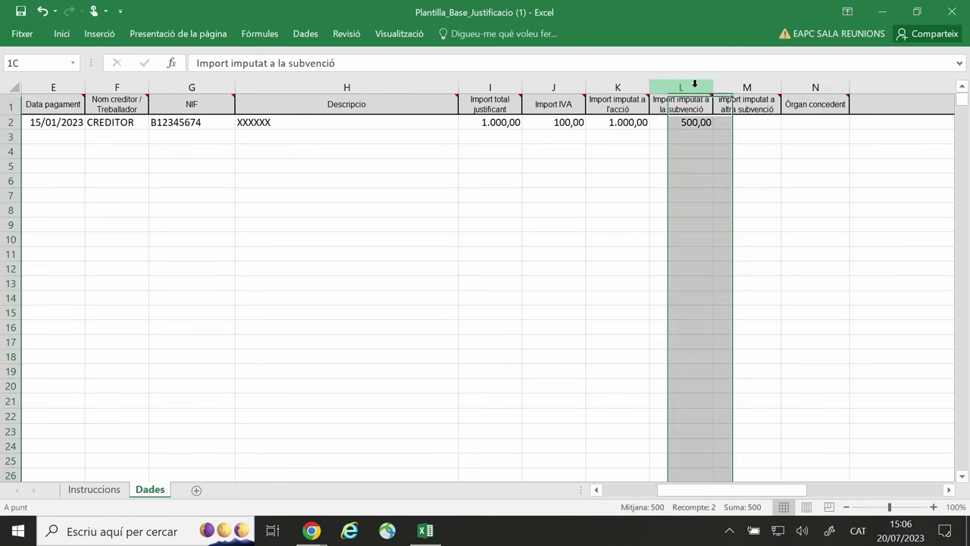
pyautogui.click(614, 84)
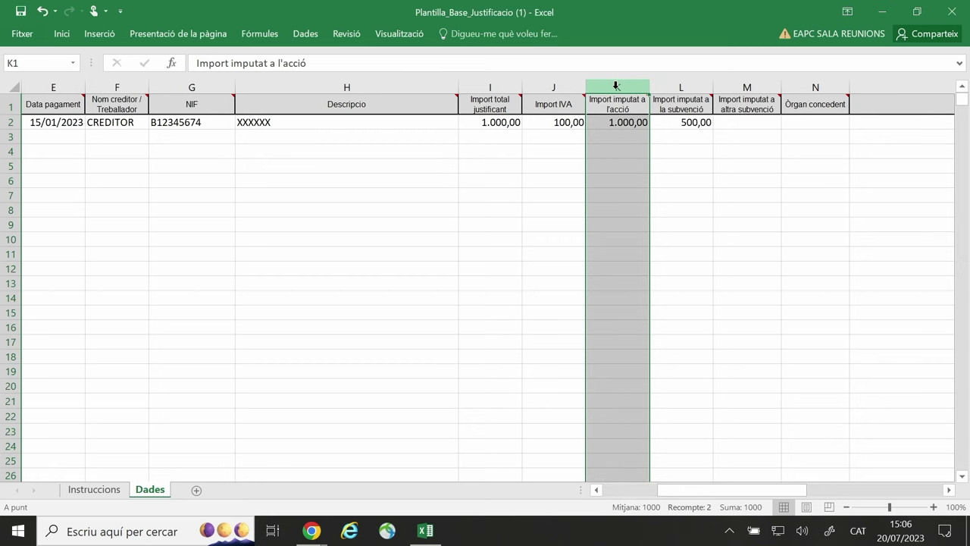
pyautogui.click(489, 83)
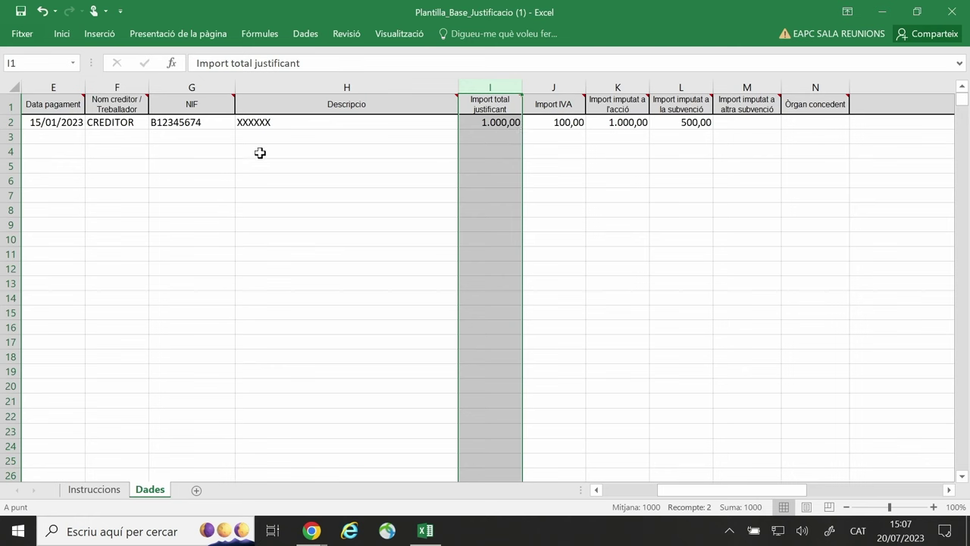
pyautogui.click(527, 124)
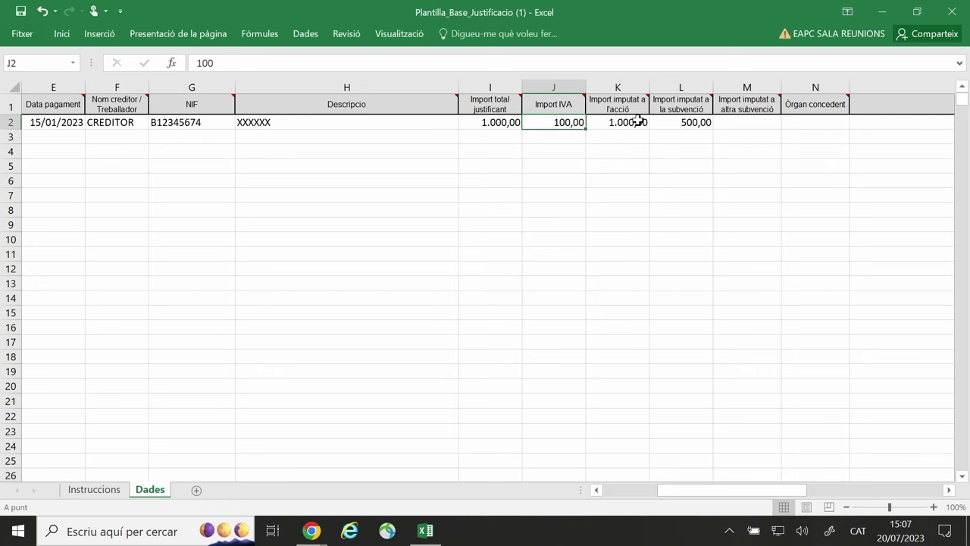
pyautogui.moveTo(711, 492); pyautogui.dragTo(776, 489)
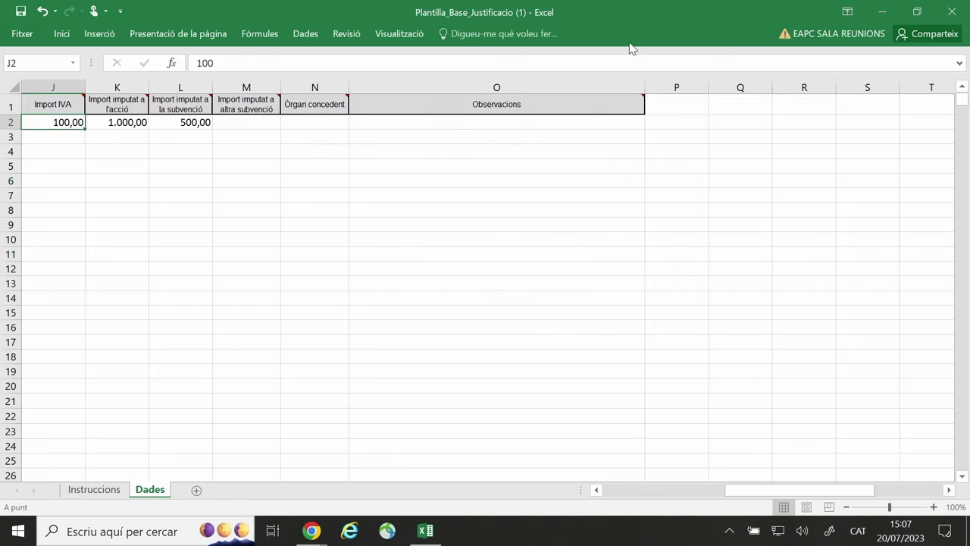
pyautogui.click(687, 88)
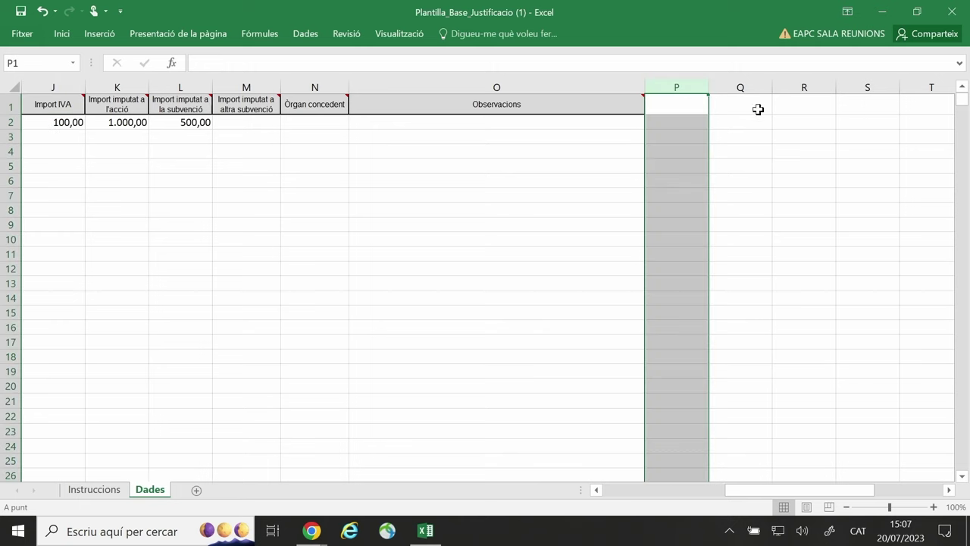
pyautogui.click(751, 135)
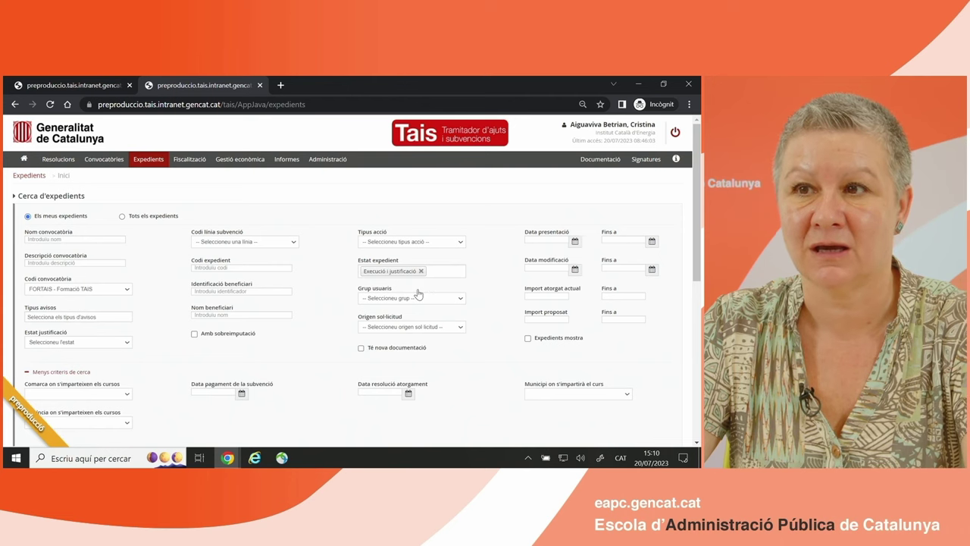
# In TAIS, open the JUSTIFICACIO COMPTE JUSTIFICATIU expedient in a new browser tab and put it in edit mode.
pyautogui.scroll(-1, 395, 290)
pyautogui.scroll(-5, 506, 295)
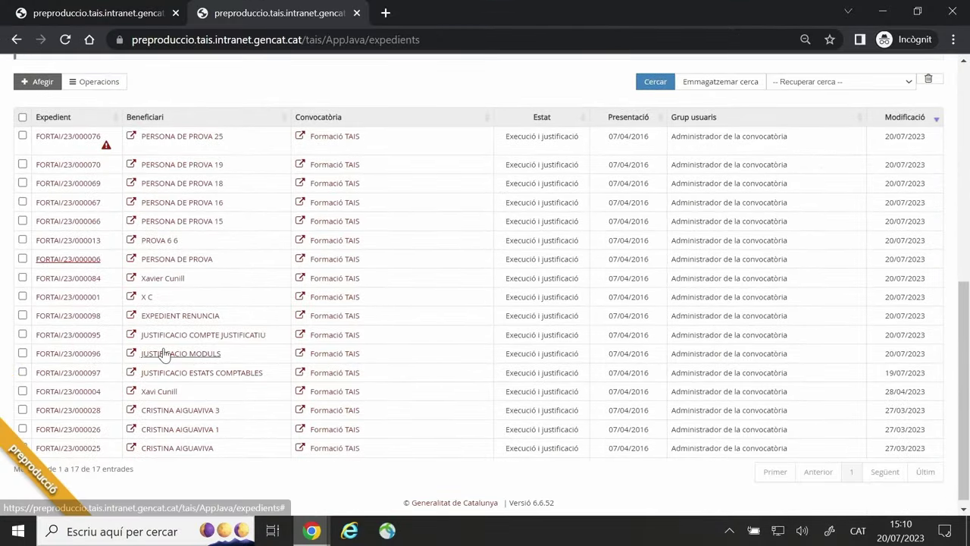
pyautogui.middleClick(75, 335)
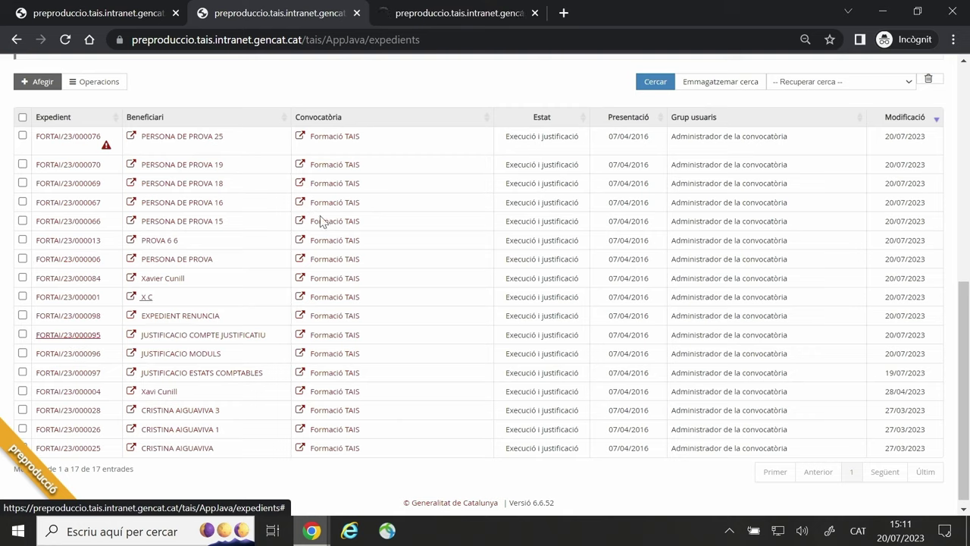
pyautogui.hotkey('ctrl', 'Tab')
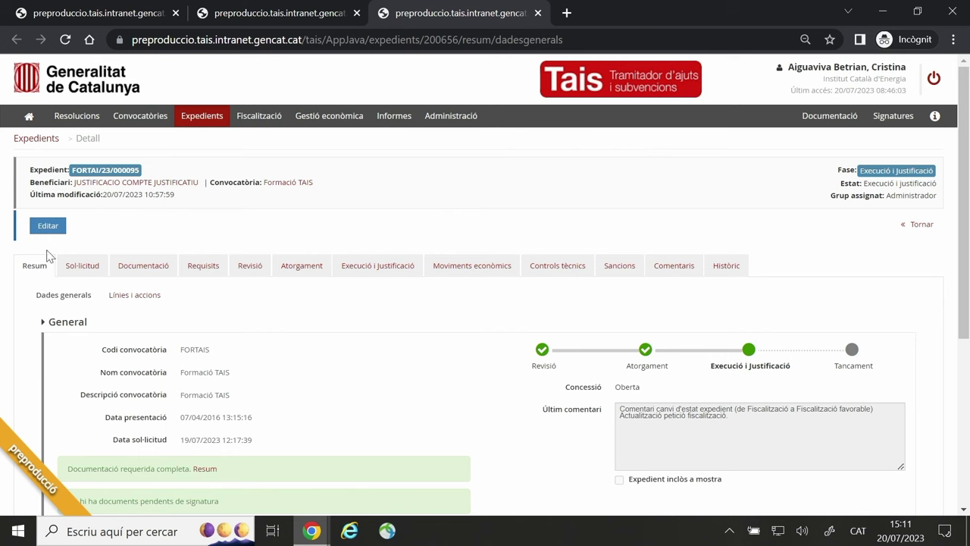
pyautogui.click(57, 225)
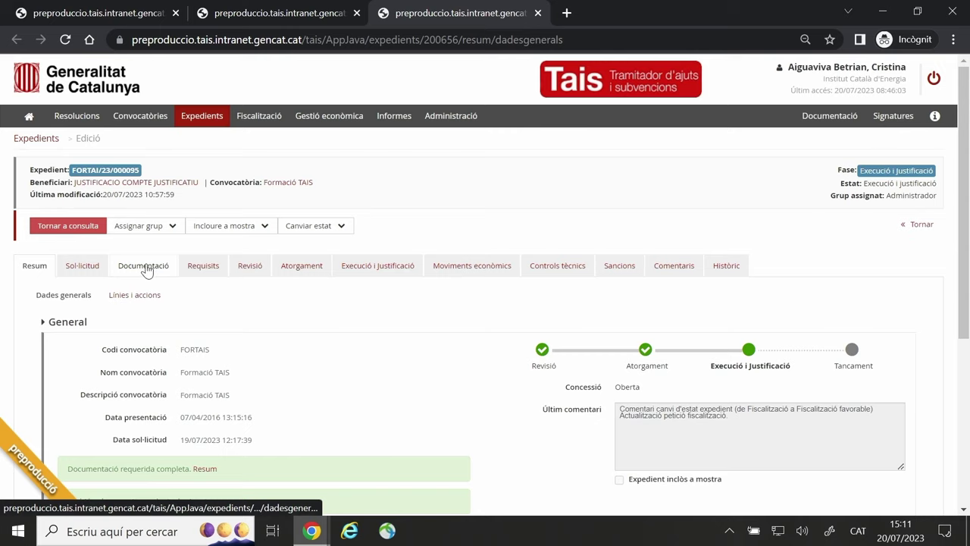
# Check the expedient's incoming documents, and the status of its justification under Execució i Justificació.
pyautogui.click(146, 266)
pyautogui.scroll(-2, 146, 270)
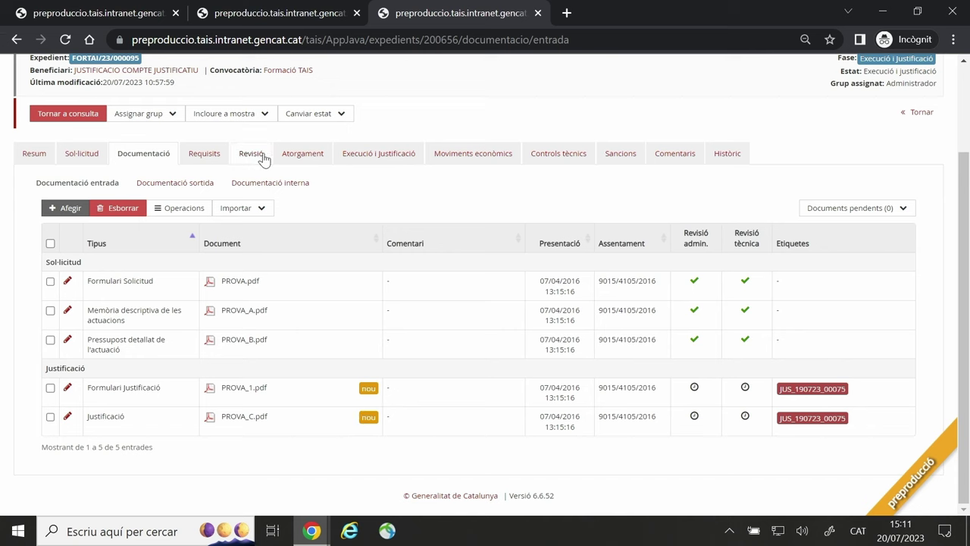
pyautogui.click(362, 155)
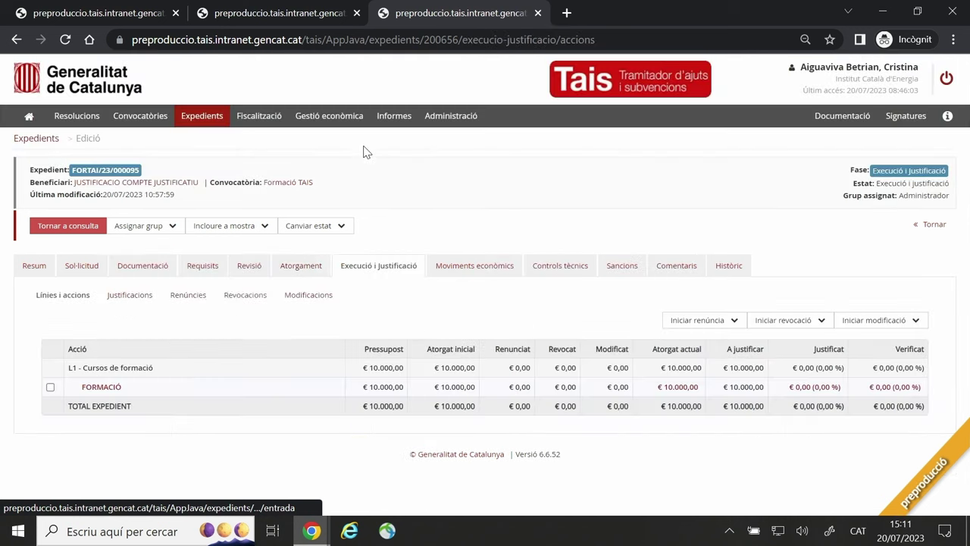
pyautogui.click(137, 294)
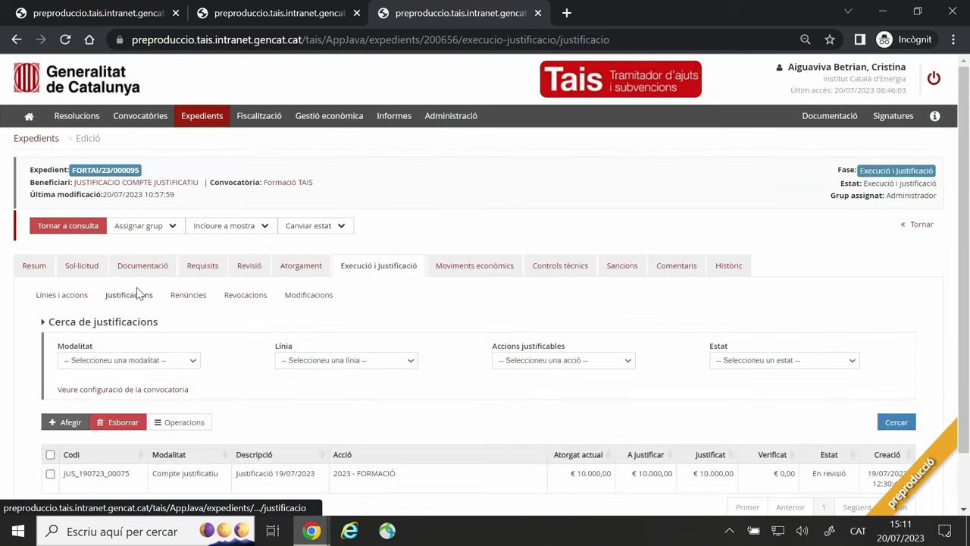
pyautogui.scroll(-1, 137, 295)
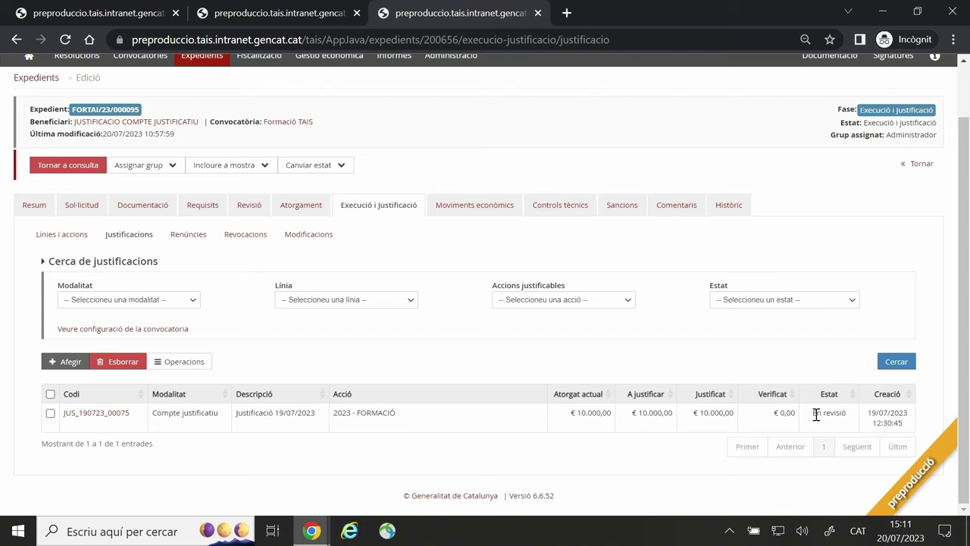
pyautogui.moveTo(815, 414); pyautogui.dragTo(847, 417)
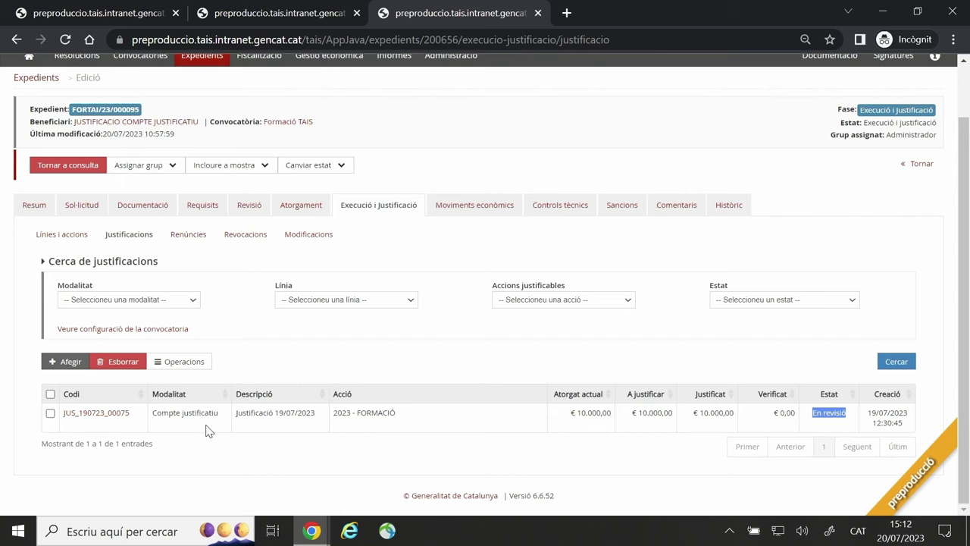
# Open the detail of the Compte justificatiu justification and examine its Modalitat and Tipus.
pyautogui.click(94, 415)
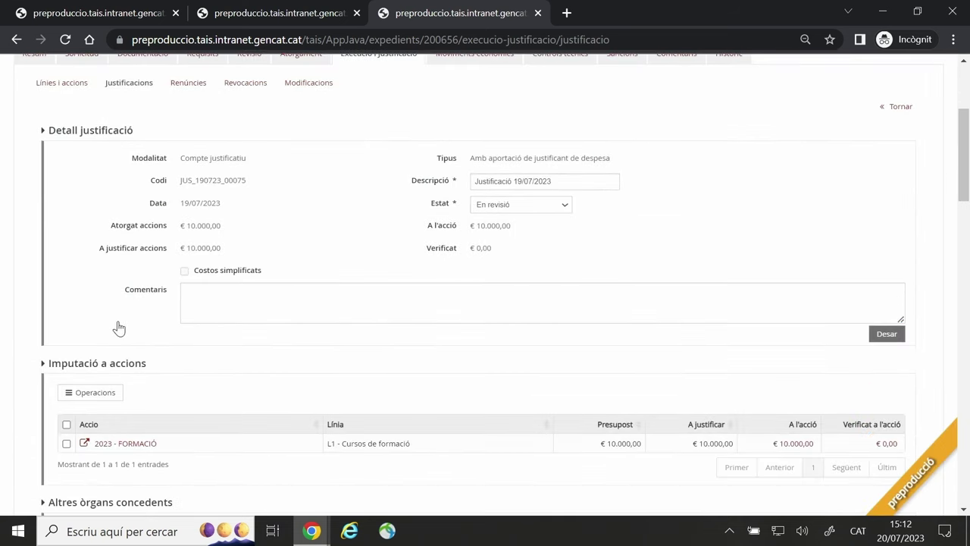
pyautogui.moveTo(185, 161); pyautogui.dragTo(254, 169)
pyautogui.click(477, 157)
pyautogui.moveTo(477, 158); pyautogui.dragTo(537, 169)
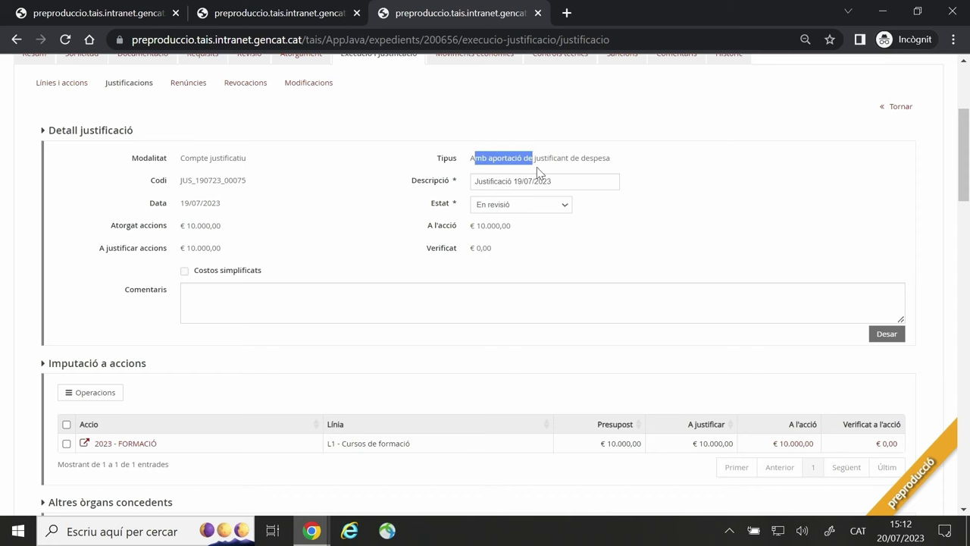
pyautogui.scroll(-2, 541, 312)
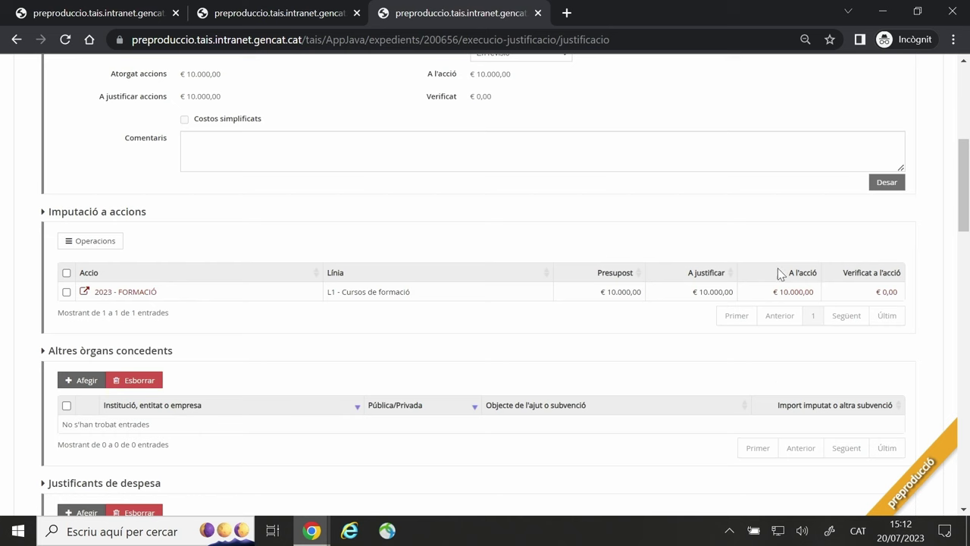
# View the imputed attributes of the 2023 - FORMACIÓ action, and close the detail without saving.
pyautogui.click(66, 294)
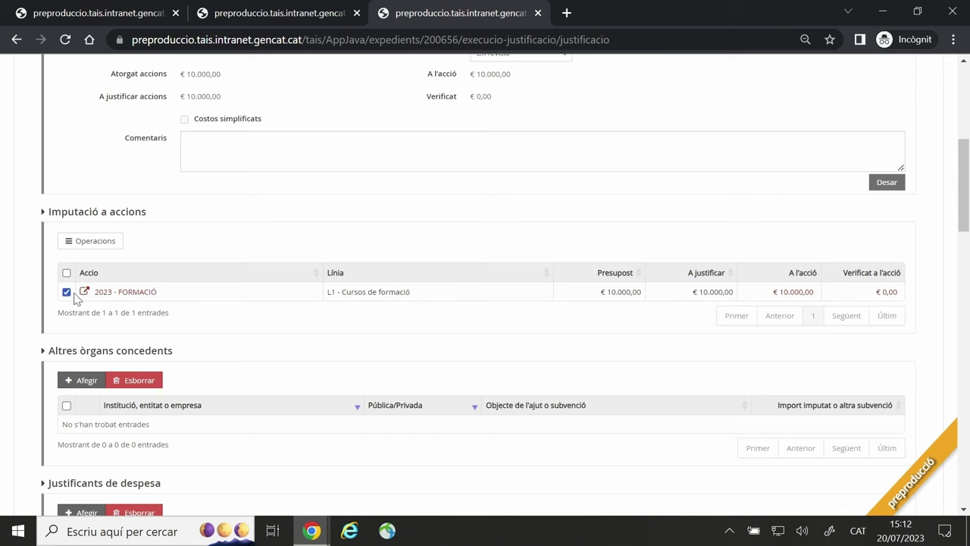
pyautogui.click(97, 243)
pyautogui.click(130, 260)
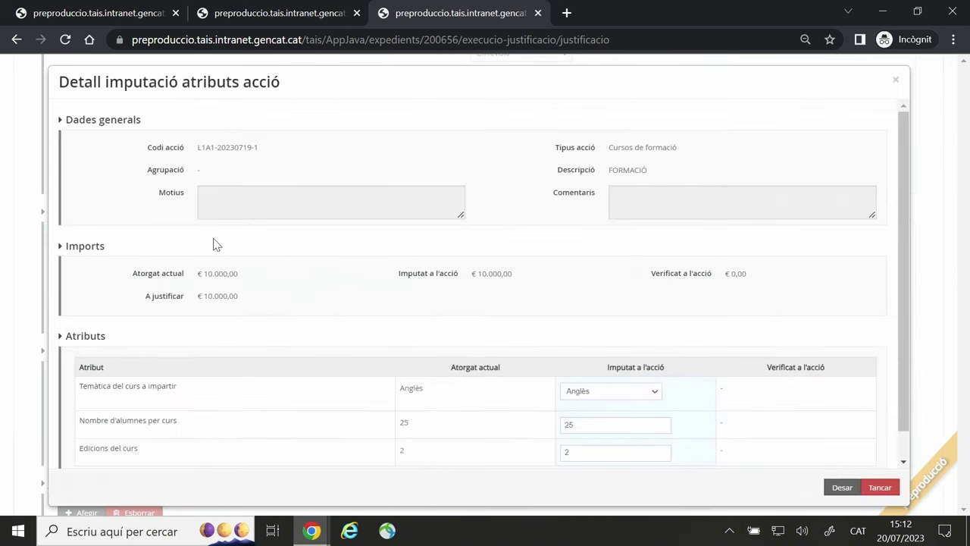
pyautogui.scroll(-1, 214, 243)
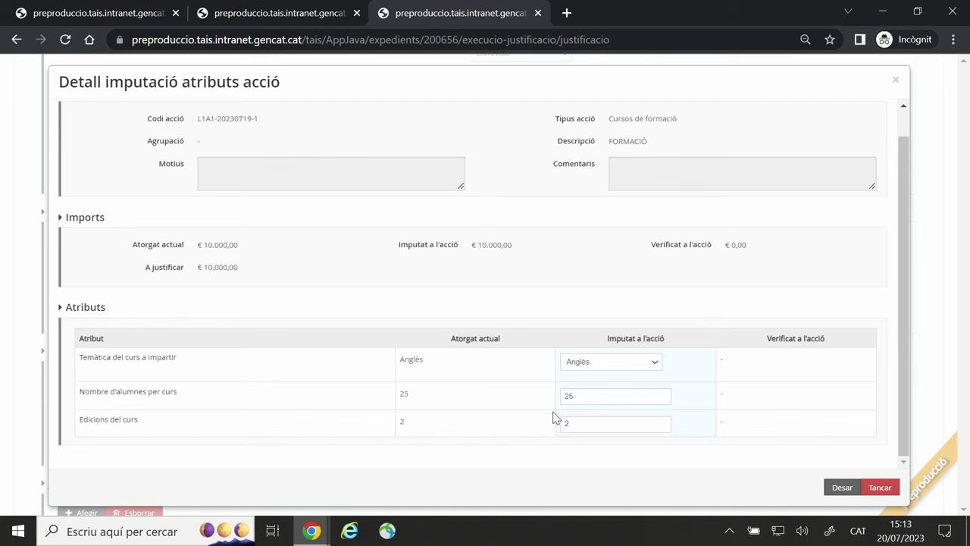
pyautogui.click(881, 487)
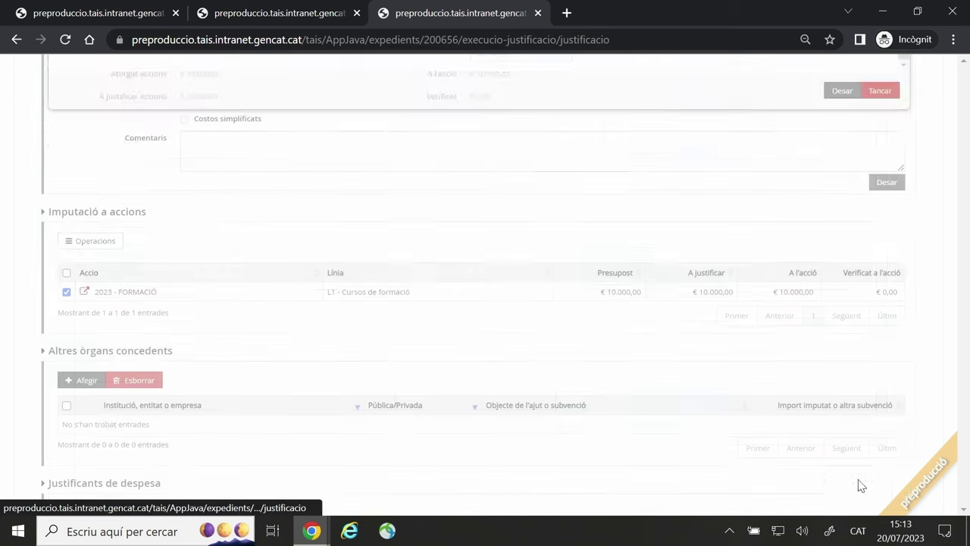
# Examine the justification's expense receipts by category and its attached documents, returning to the justification's general details.
pyautogui.scroll(-3, 489, 348)
pyautogui.scroll(-2, 488, 347)
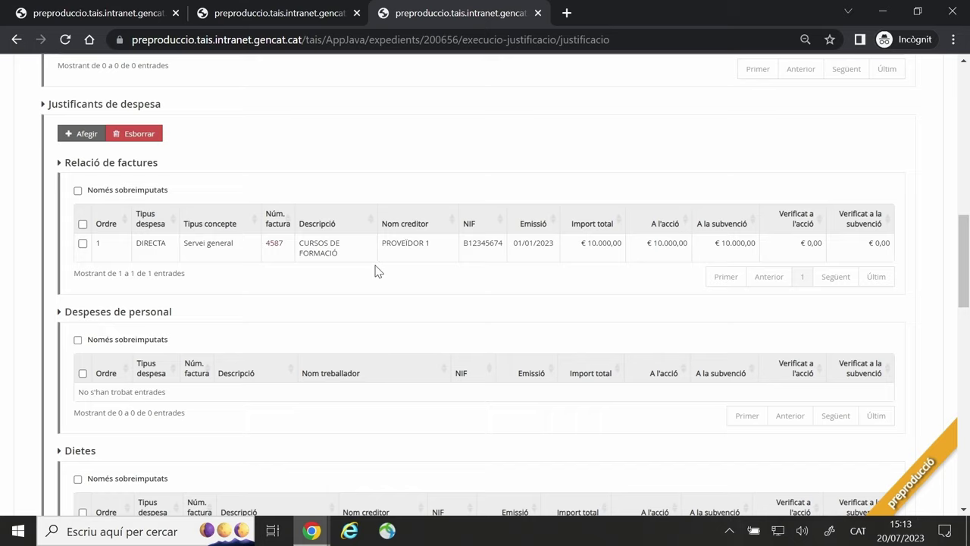
pyautogui.scroll(-5, 378, 271)
pyautogui.scroll(-5, 378, 271)
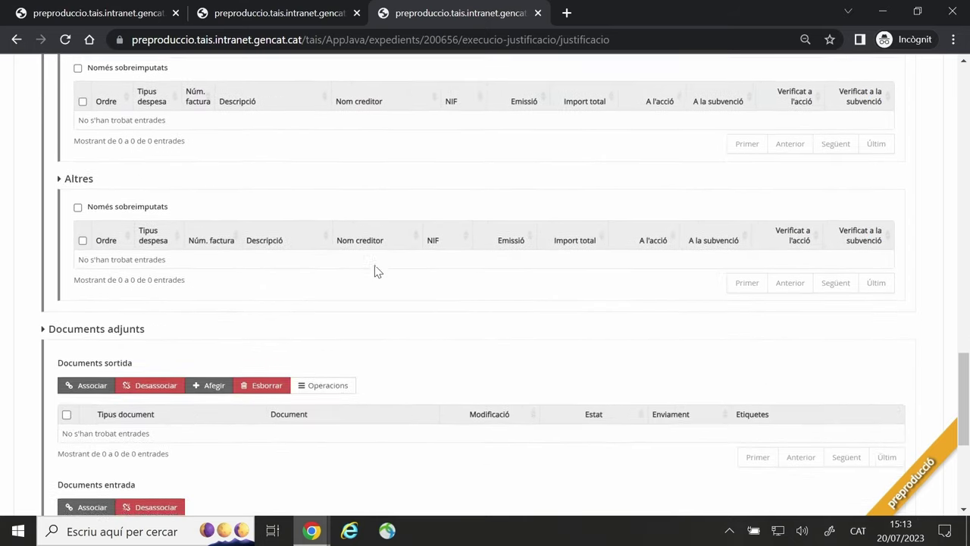
pyautogui.scroll(-4, 378, 272)
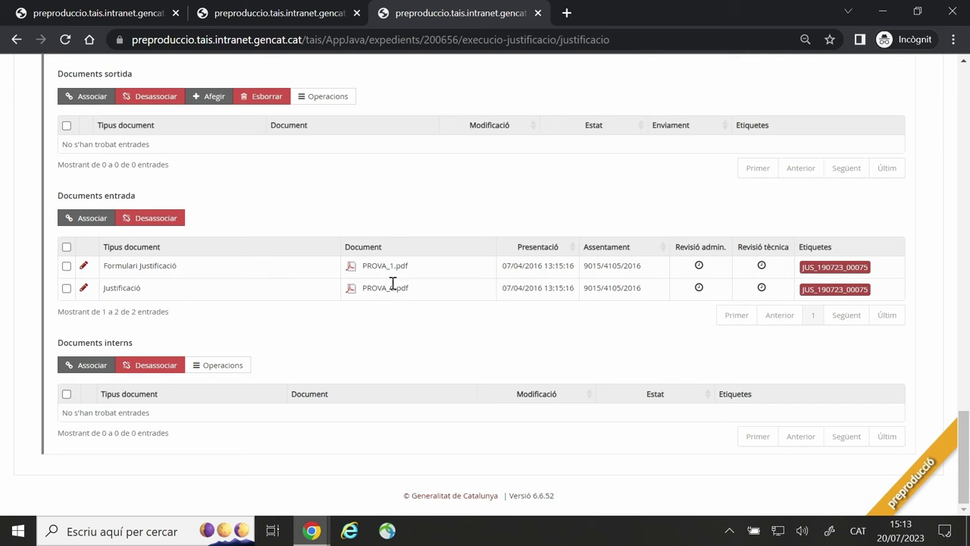
pyautogui.scroll(15, 383, 347)
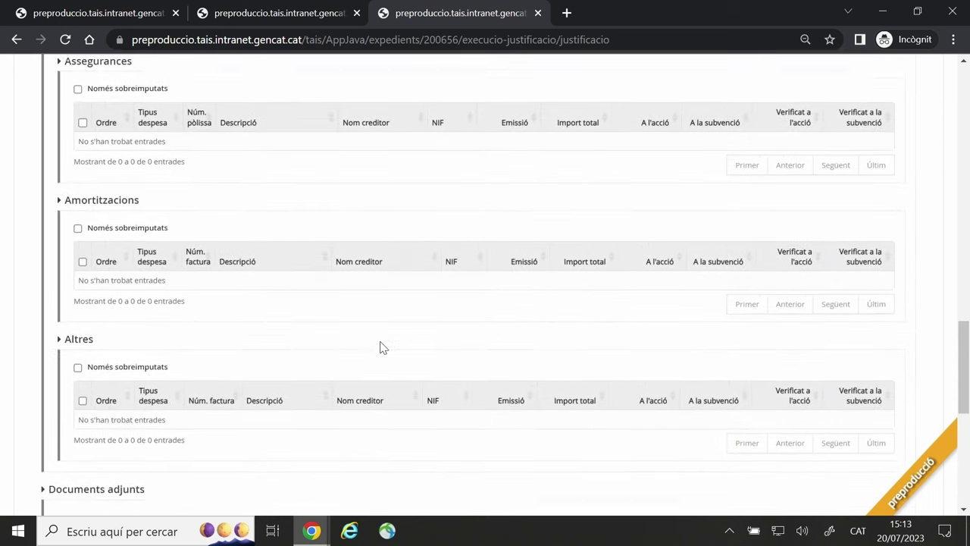
pyautogui.scroll(10, 383, 348)
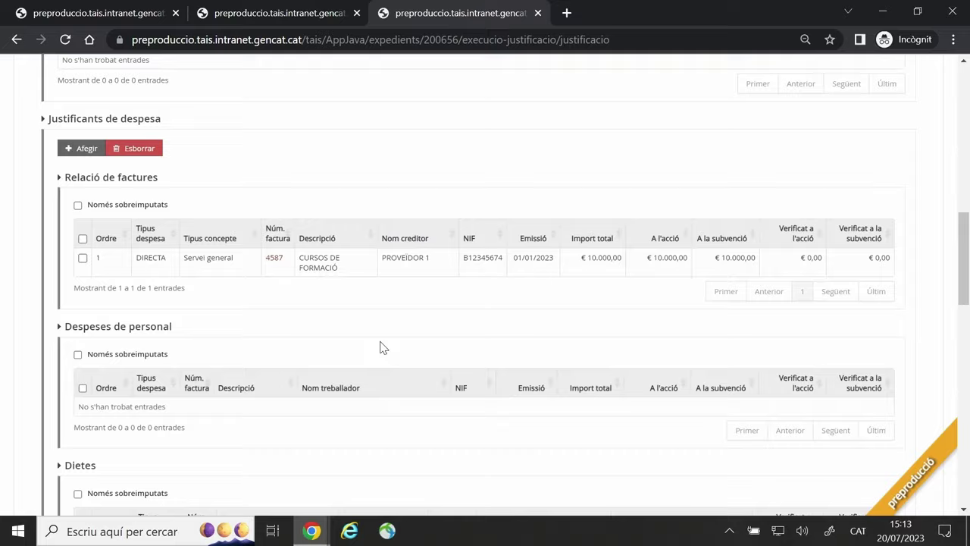
pyautogui.scroll(4, 383, 347)
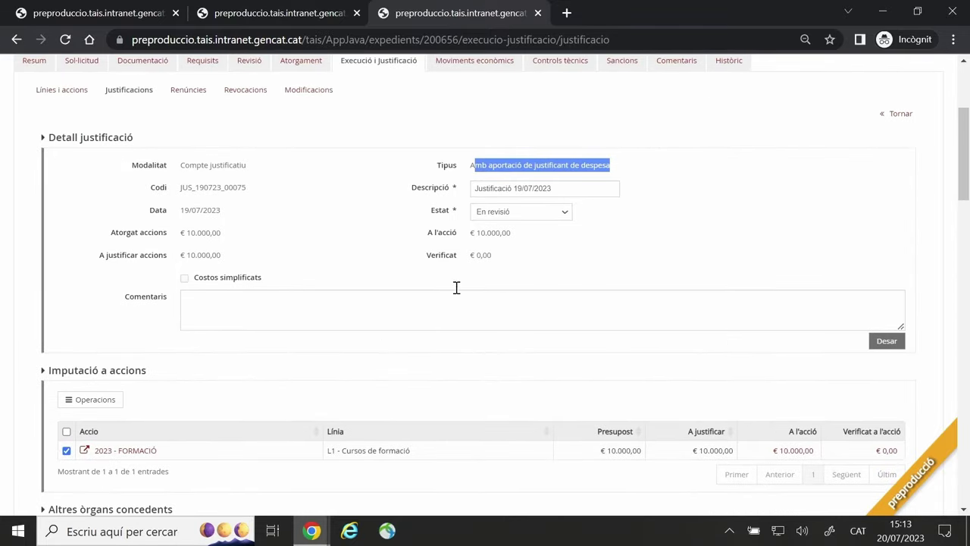
# Set the justification's Estat to Justificació finalitzada and save the change.
pyautogui.click(570, 244)
pyautogui.click(562, 216)
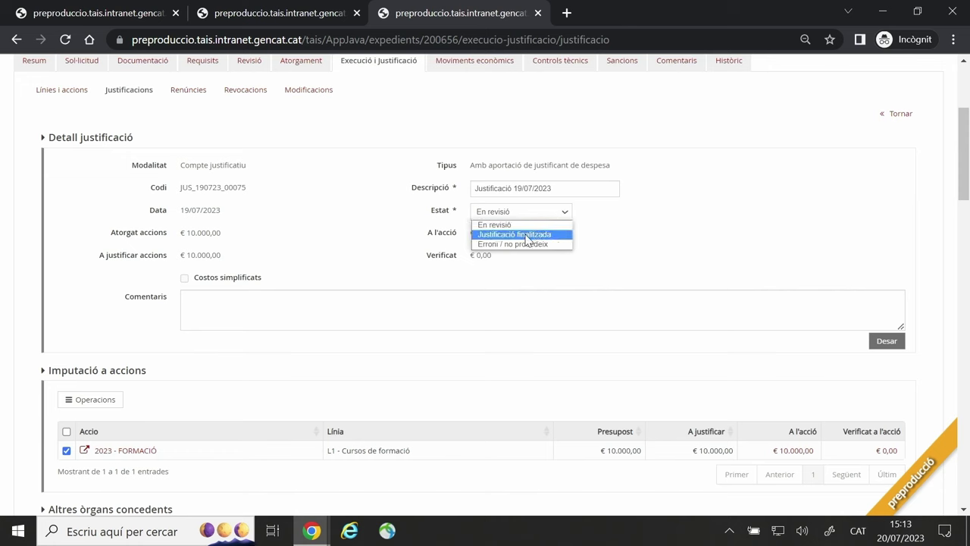
pyautogui.click(529, 236)
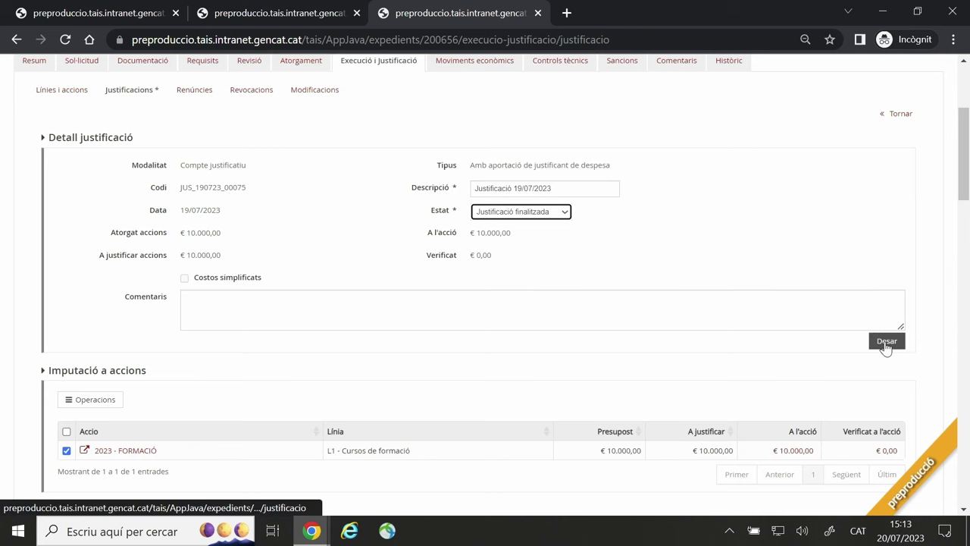
pyautogui.click(885, 343)
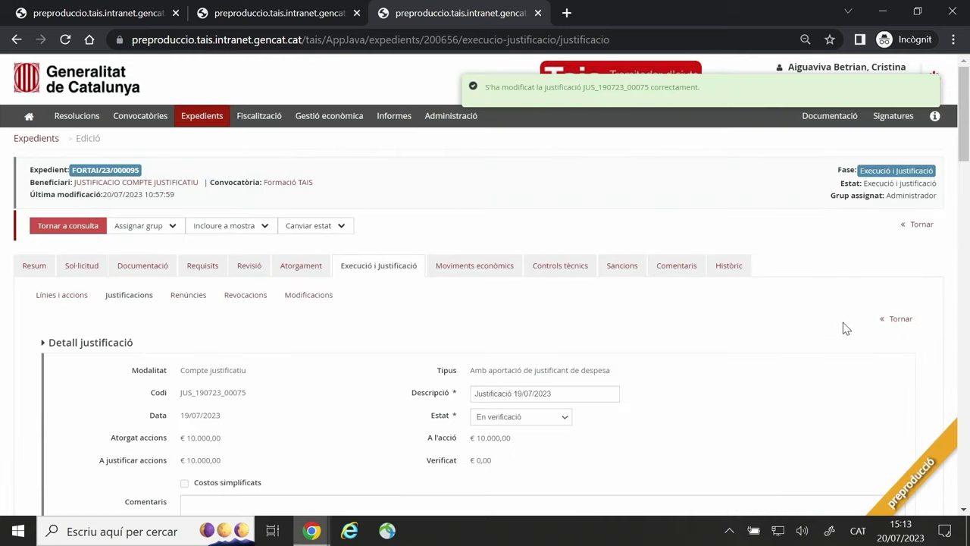
# Open the detail of the CURSOS DE FORMACIÓ invoice under Relació de factures and examine its order number, invoice number, NIF and creditor.
pyautogui.scroll(-2, 841, 326)
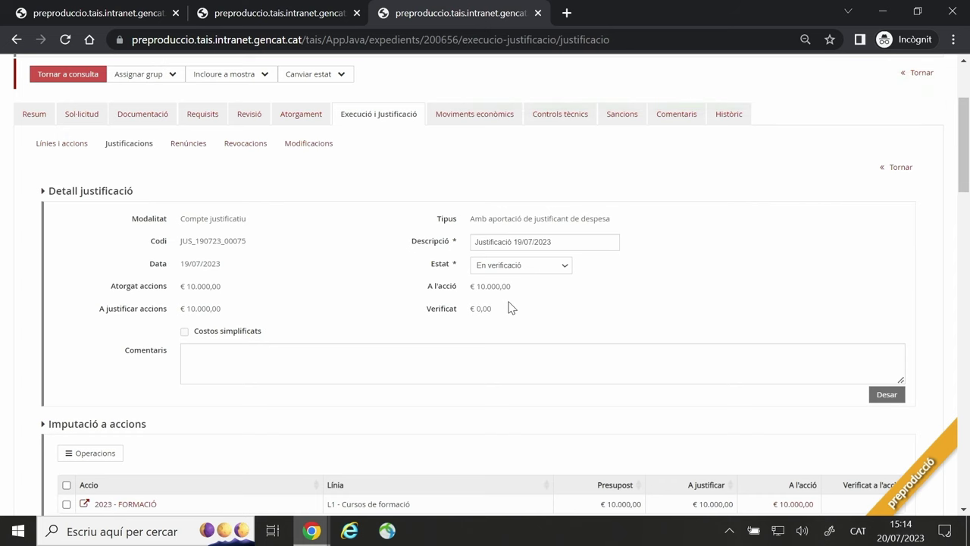
pyautogui.scroll(-3, 510, 307)
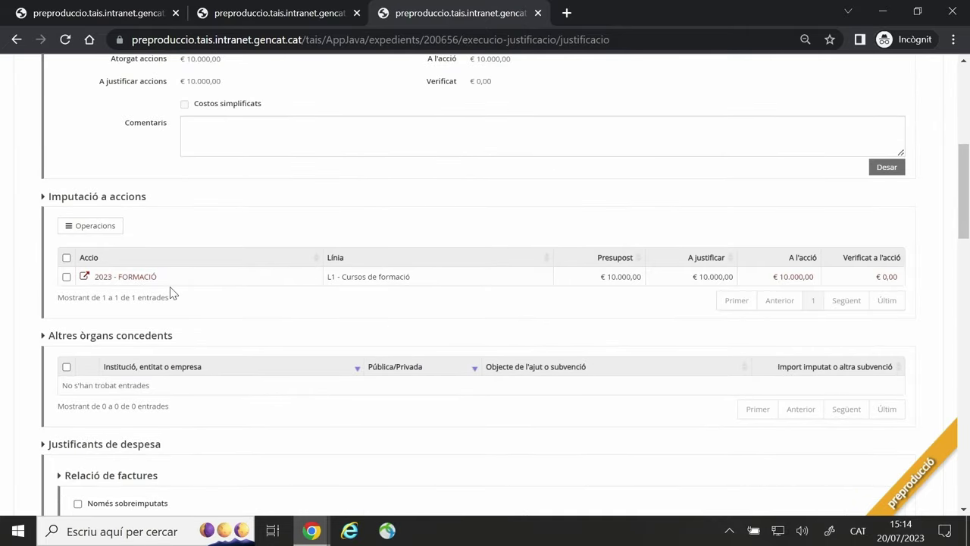
pyautogui.scroll(-1, 174, 292)
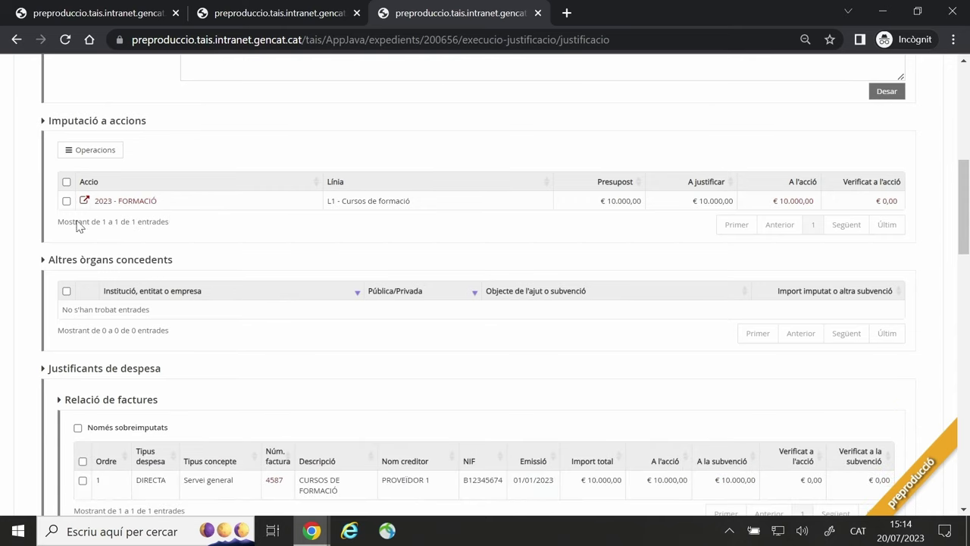
pyautogui.scroll(-2, 119, 258)
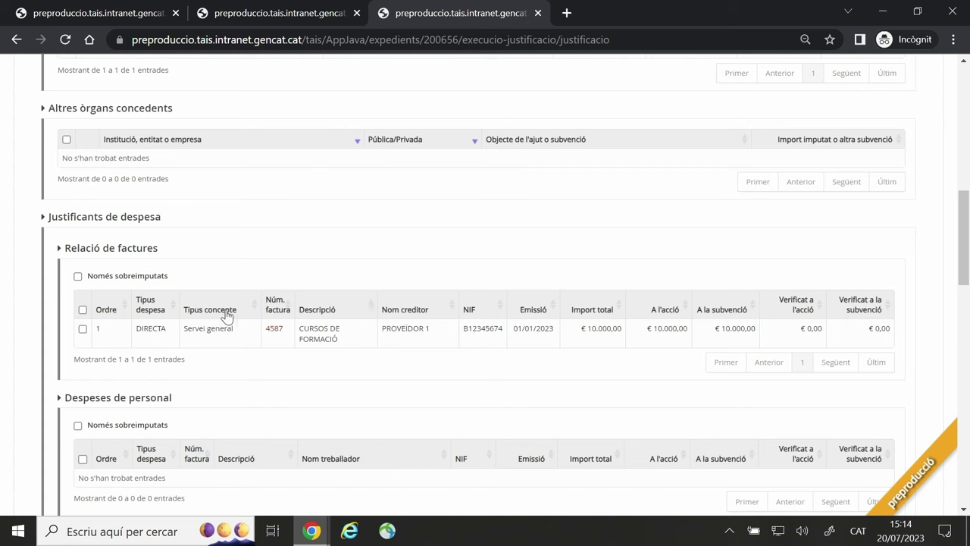
pyautogui.click(277, 330)
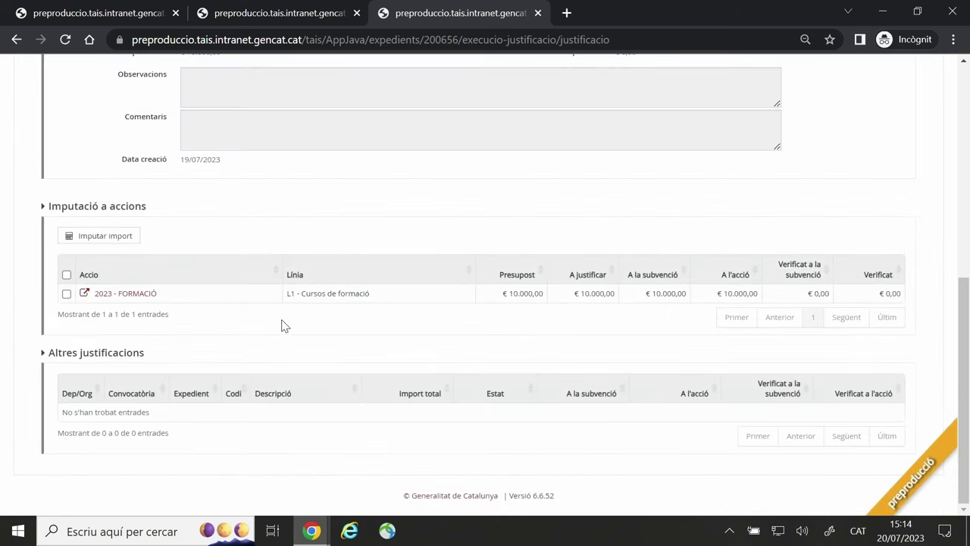
pyautogui.scroll(4, 280, 325)
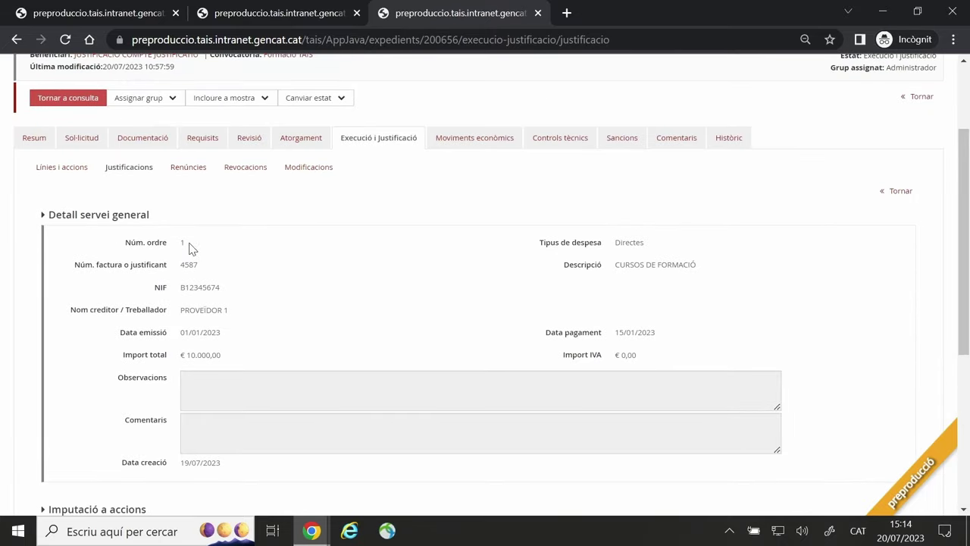
pyautogui.doubleClick(186, 247)
pyautogui.doubleClick(191, 265)
pyautogui.moveTo(182, 291); pyautogui.dragTo(235, 302)
pyautogui.click(186, 313)
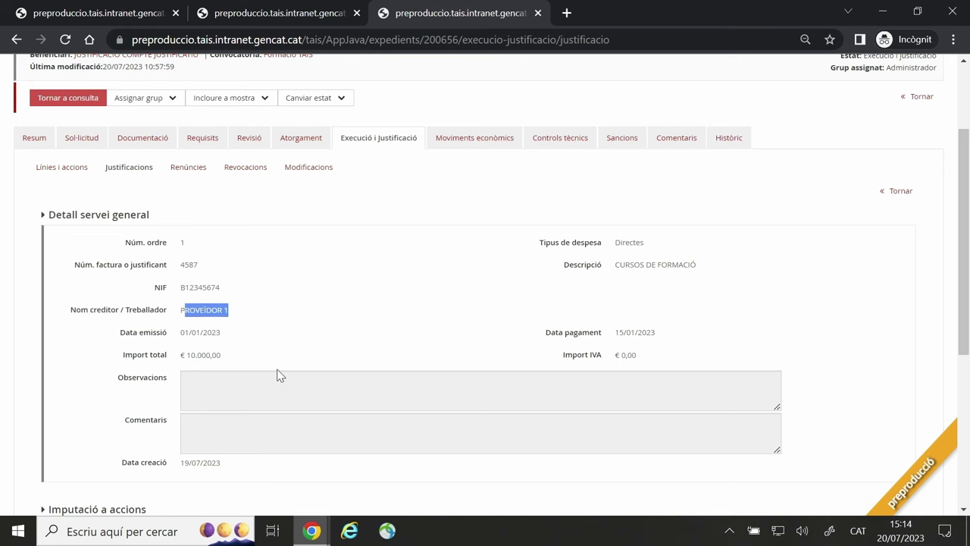
# Enter 5000 as both Verificat a la subvenció and Verificat a l'acció in the invoice's imputation to 2023 - FORMACIÓ, and save.
pyautogui.scroll(-2, 278, 375)
pyautogui.scroll(-1, 280, 375)
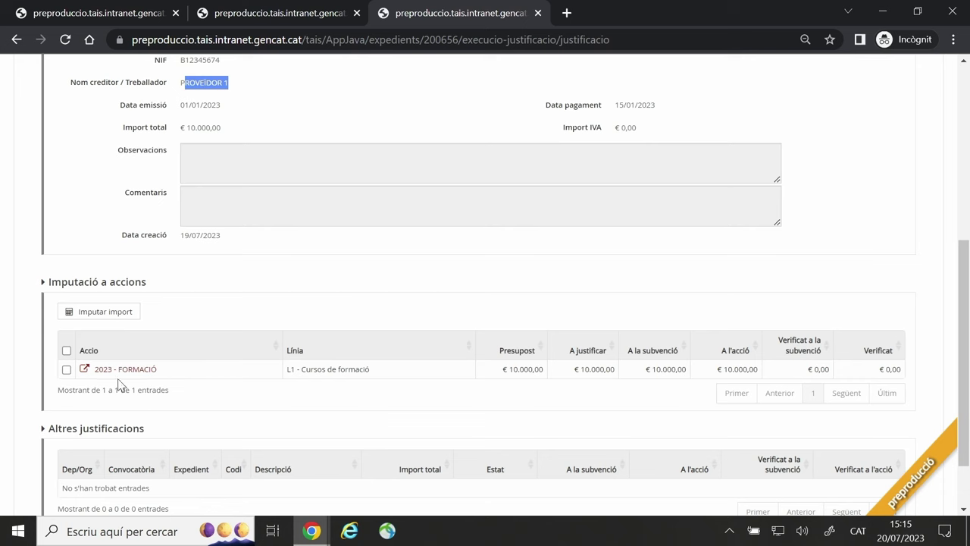
pyautogui.click(66, 369)
pyautogui.click(120, 312)
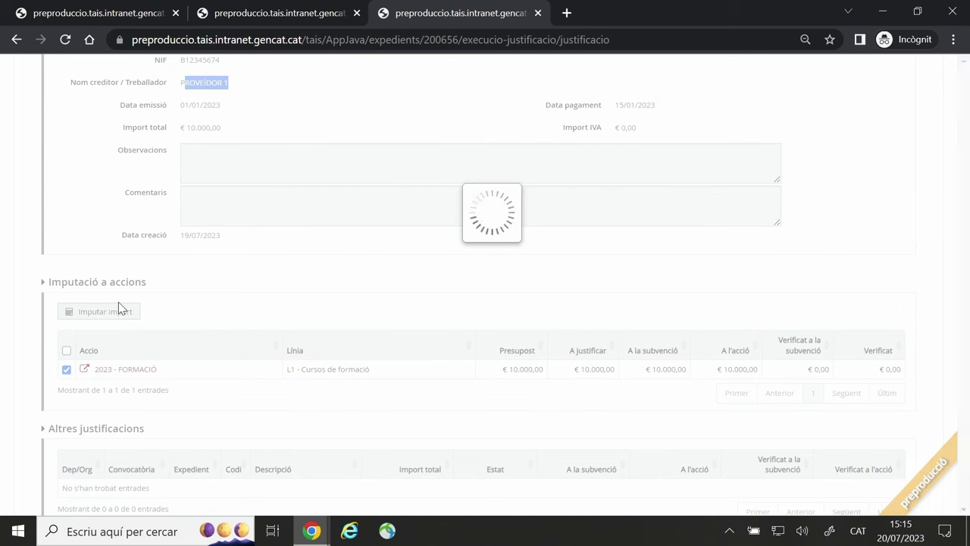
pyautogui.scroll(-1, 238, 334)
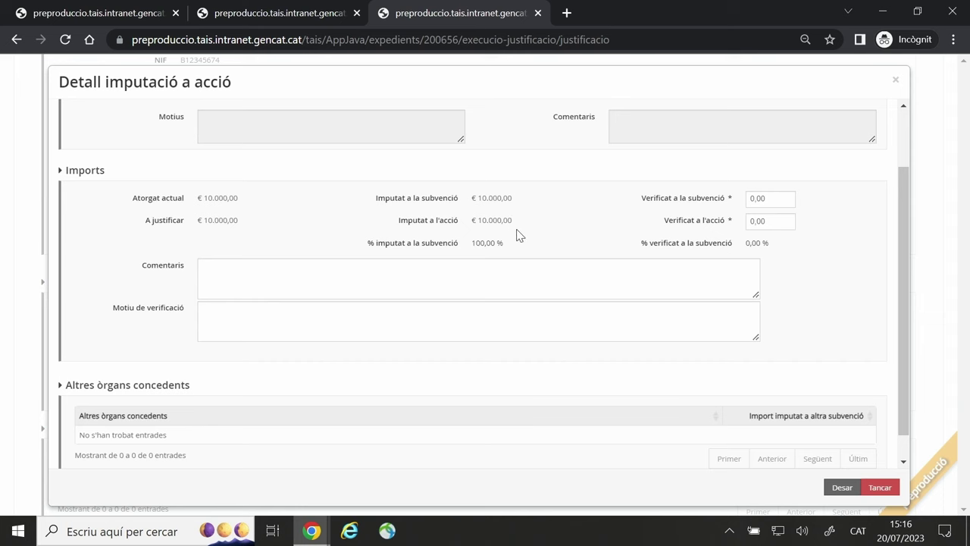
pyautogui.scroll(-1, 712, 280)
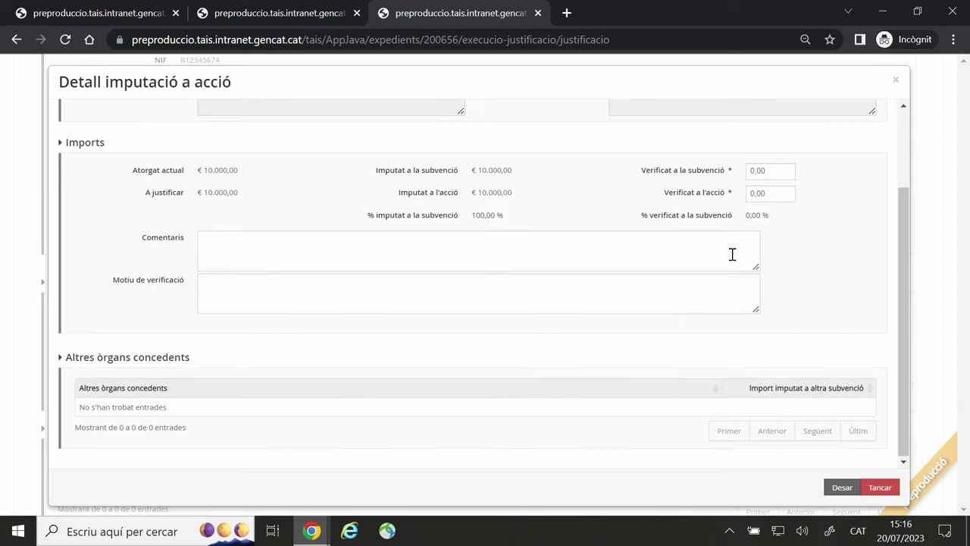
pyautogui.scroll(2, 758, 251)
pyautogui.moveTo(772, 247); pyautogui.dragTo(735, 250)
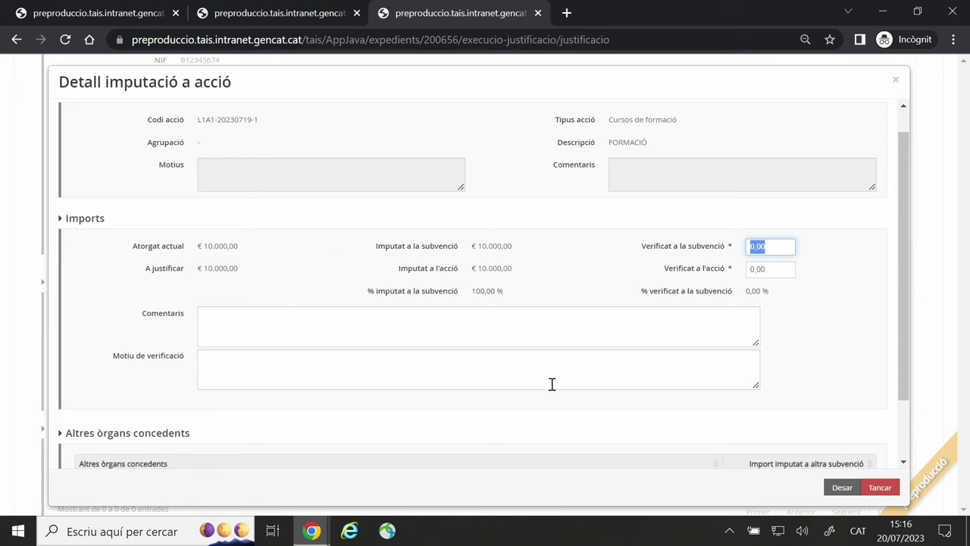
pyautogui.write('50')
pyautogui.click(773, 268)
pyautogui.write('5000')
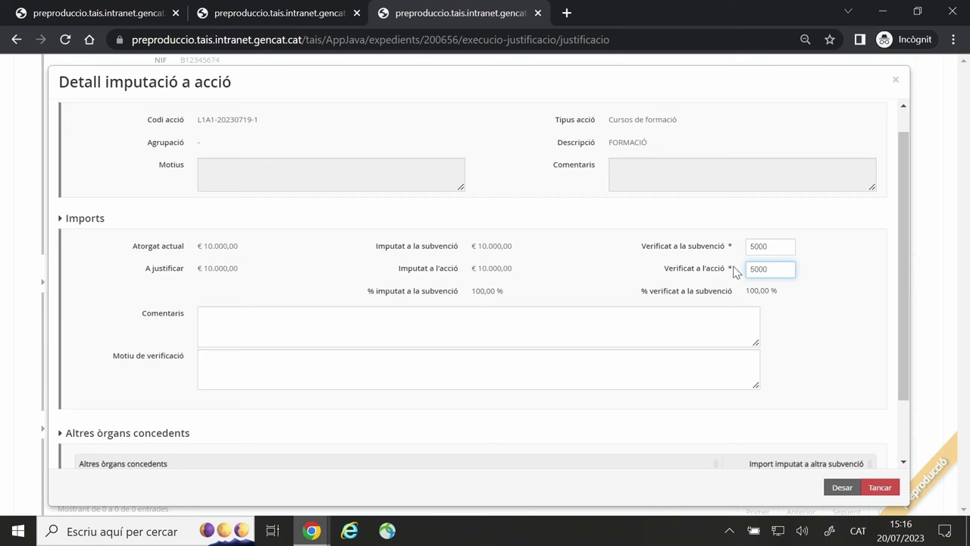
pyautogui.click(843, 489)
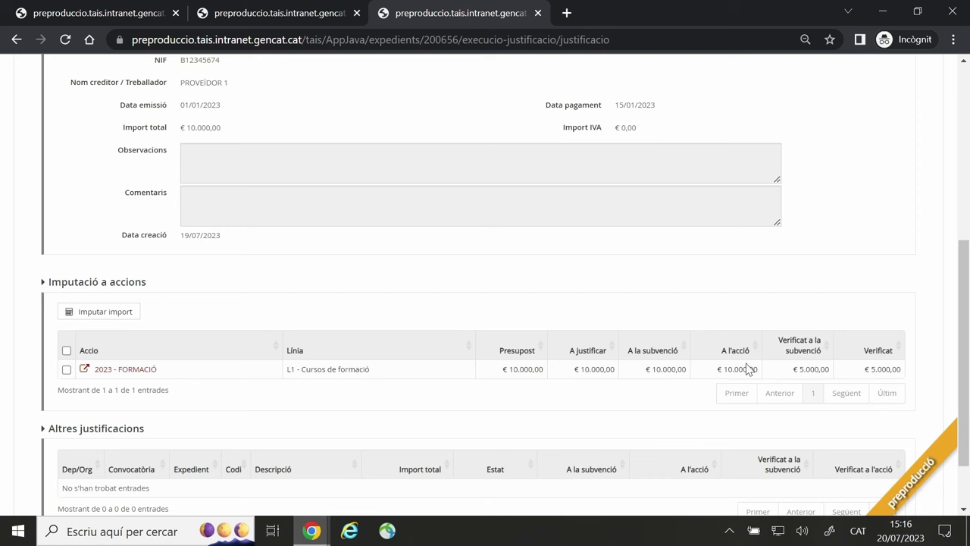
# Return to the justification's detail and check the verified amounts in its action and invoice lists.
pyautogui.scroll(3, 733, 397)
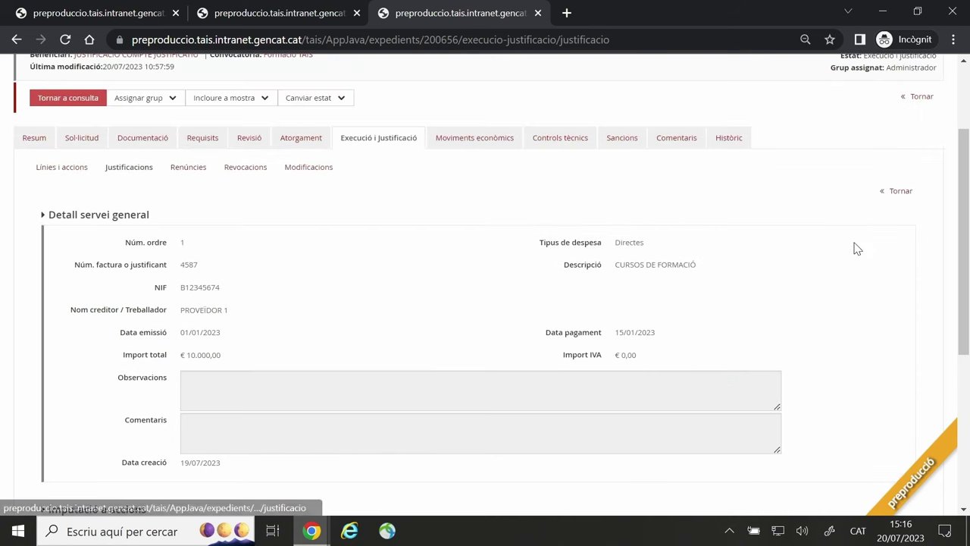
pyautogui.click(896, 194)
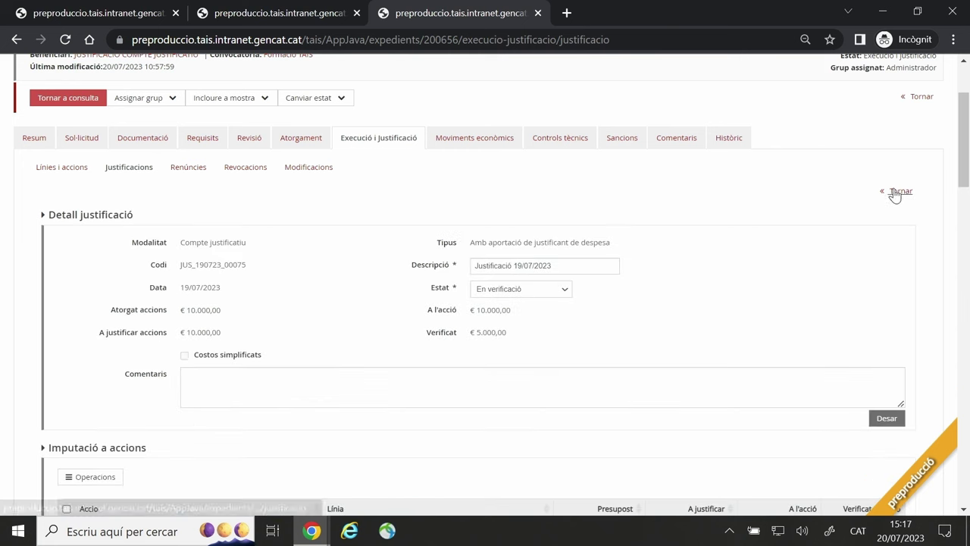
pyautogui.scroll(-6, 893, 196)
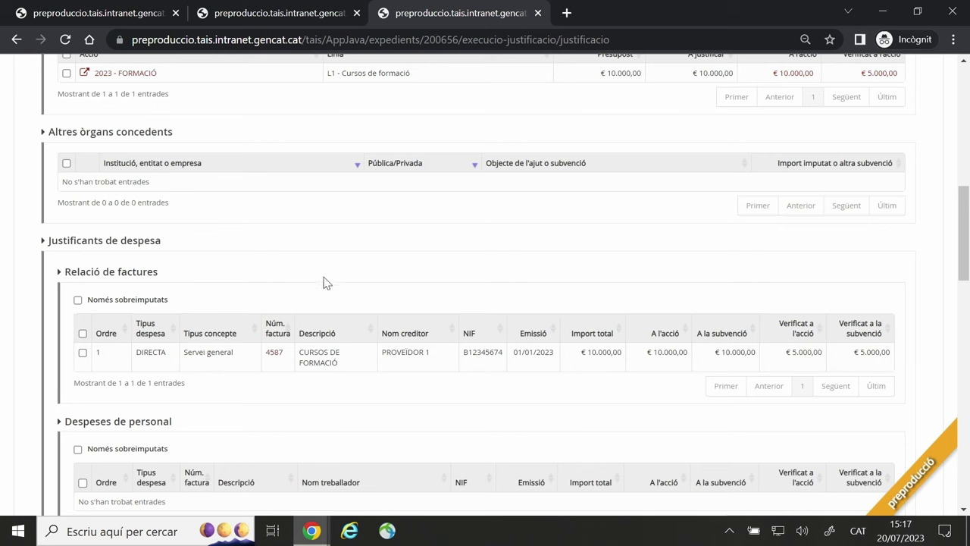
pyautogui.scroll(3, 234, 374)
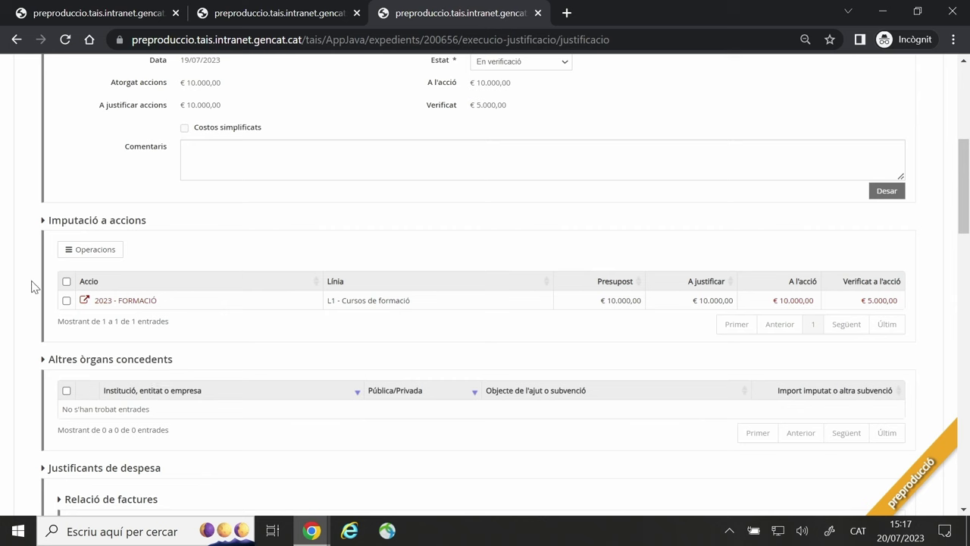
# Set the verified attributes of the 2023 - FORMACIÓ action to Anglès, 25 students per course and 1 edition, and save them.
pyautogui.click(66, 301)
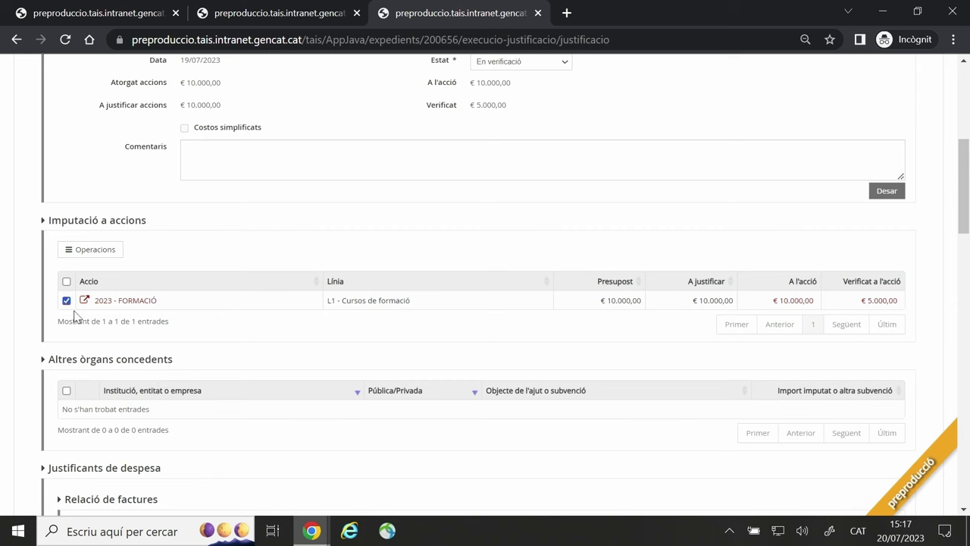
pyautogui.click(87, 250)
pyautogui.click(99, 267)
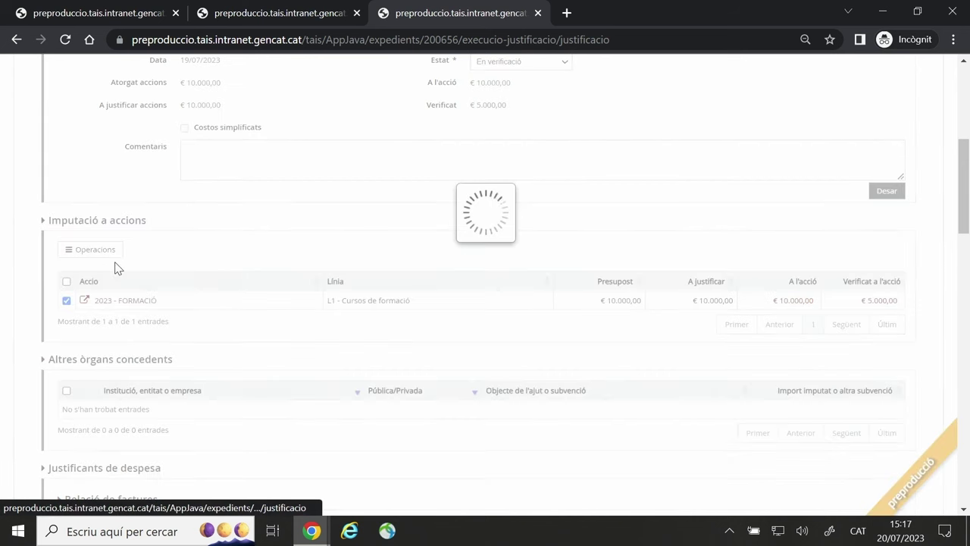
pyautogui.scroll(-1, 114, 268)
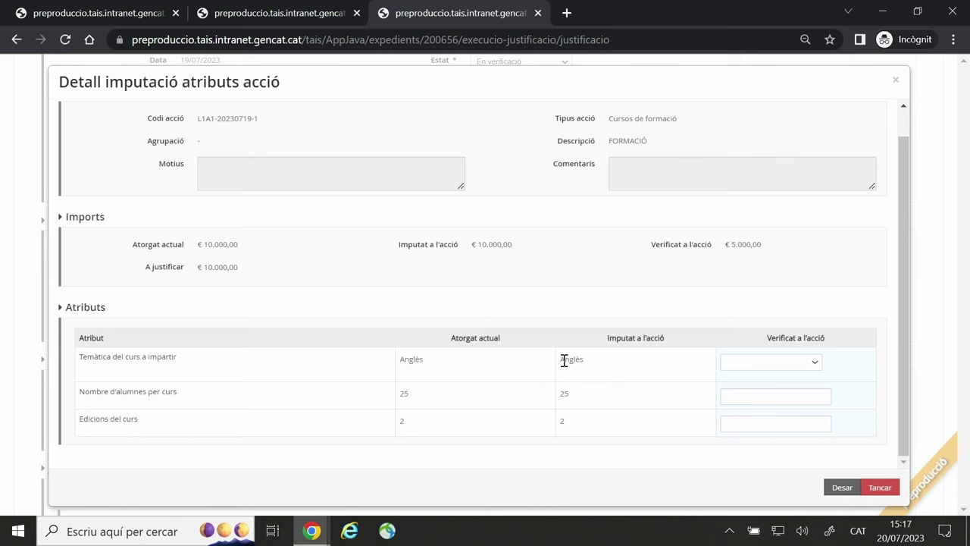
pyautogui.moveTo(561, 362); pyautogui.dragTo(590, 362)
pyautogui.moveTo(572, 399); pyautogui.dragTo(531, 434)
pyautogui.click(793, 363)
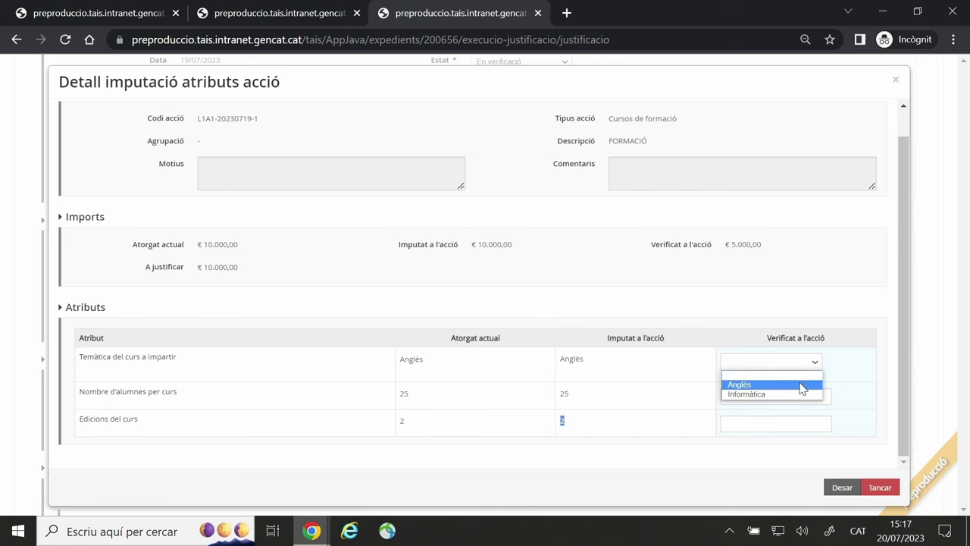
pyautogui.click(790, 384)
pyautogui.click(736, 394)
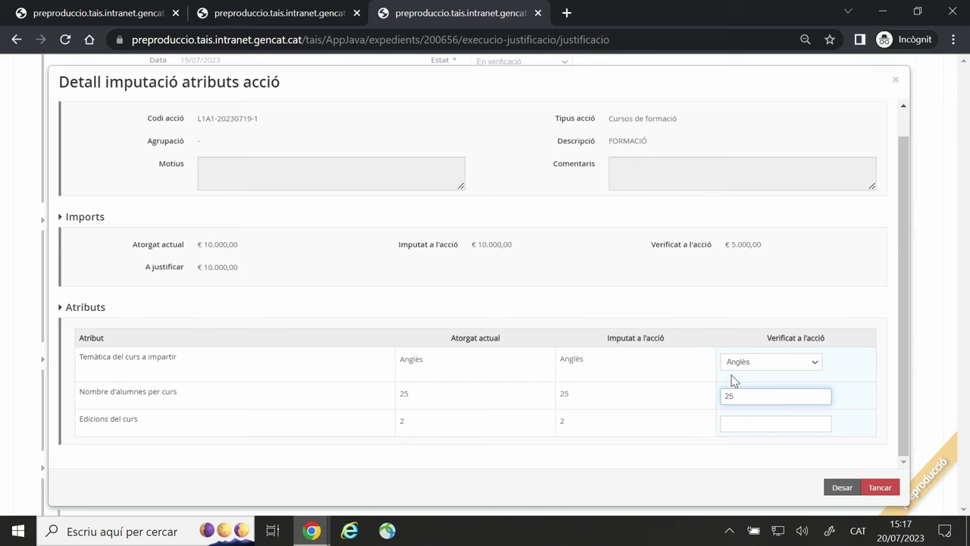
pyautogui.click(739, 424)
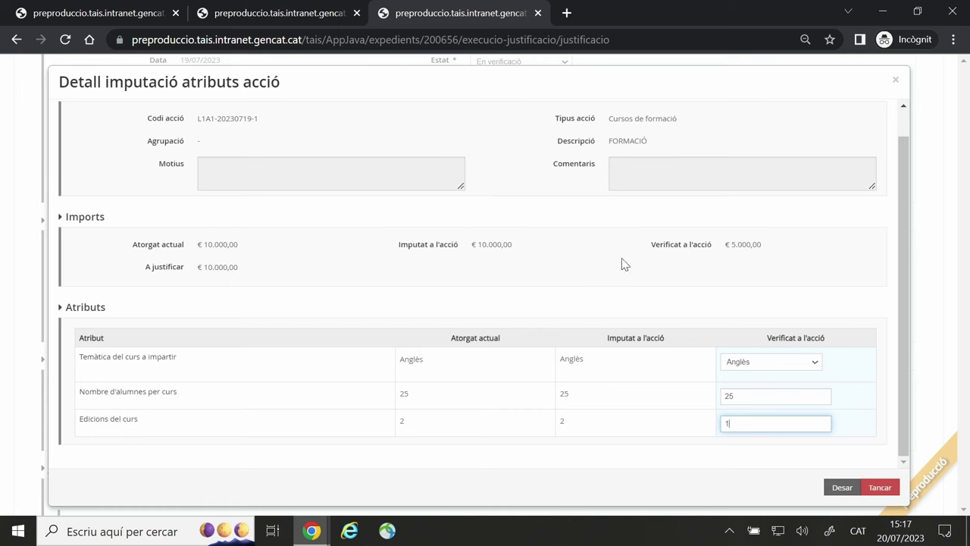
pyautogui.click(842, 491)
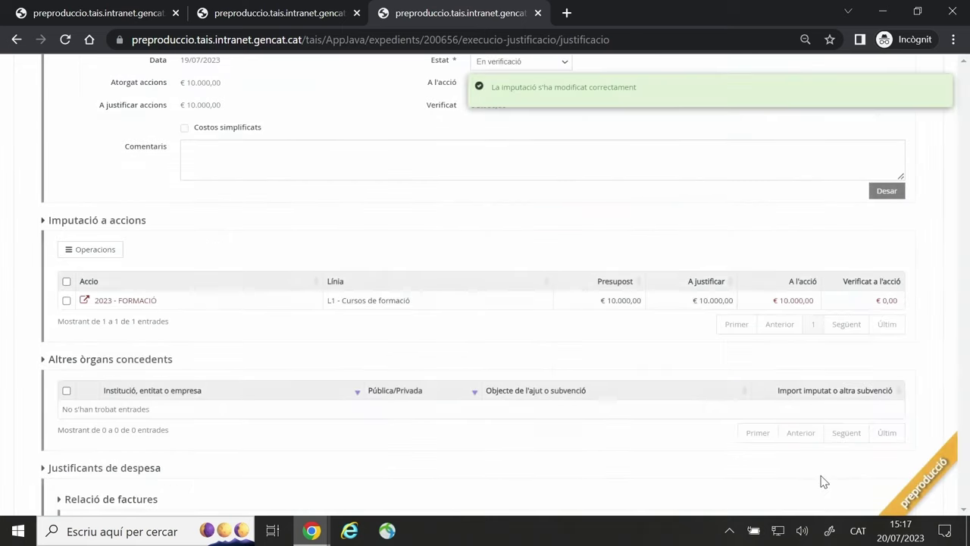
# Set both the Revisió administrativa and Revisió tècnica of the incoming document PROVA_1.pdf to Correcte and save it.
pyautogui.scroll(2, 473, 383)
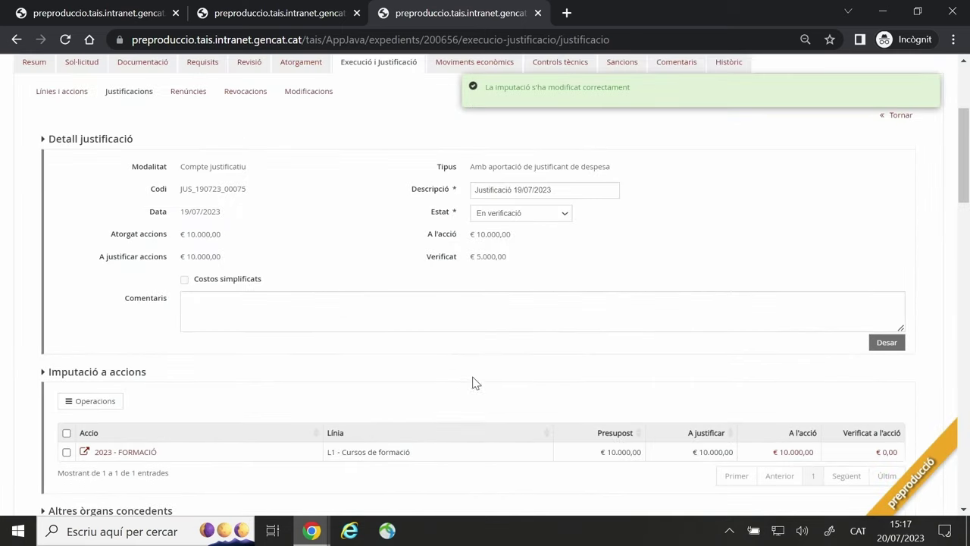
pyautogui.scroll(-5, 113, 455)
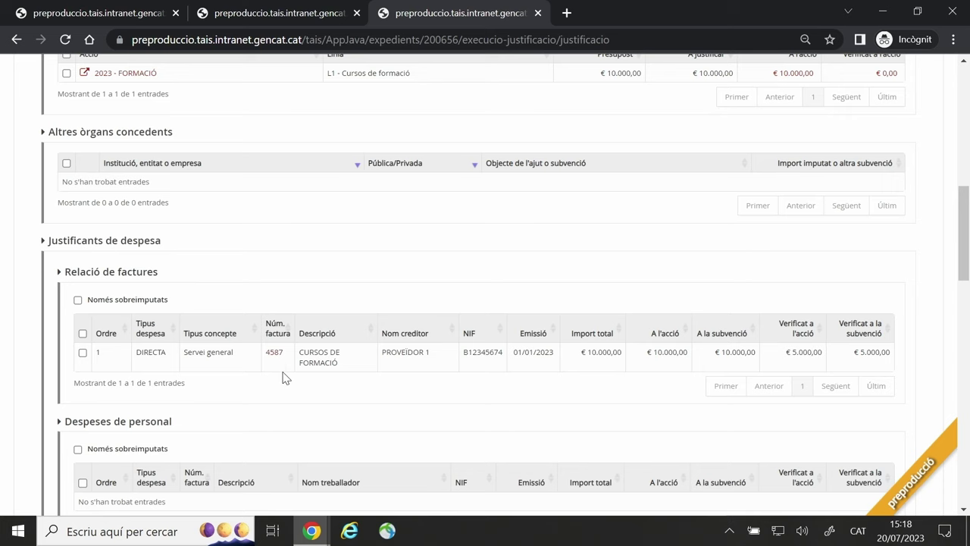
pyautogui.scroll(-1, 271, 357)
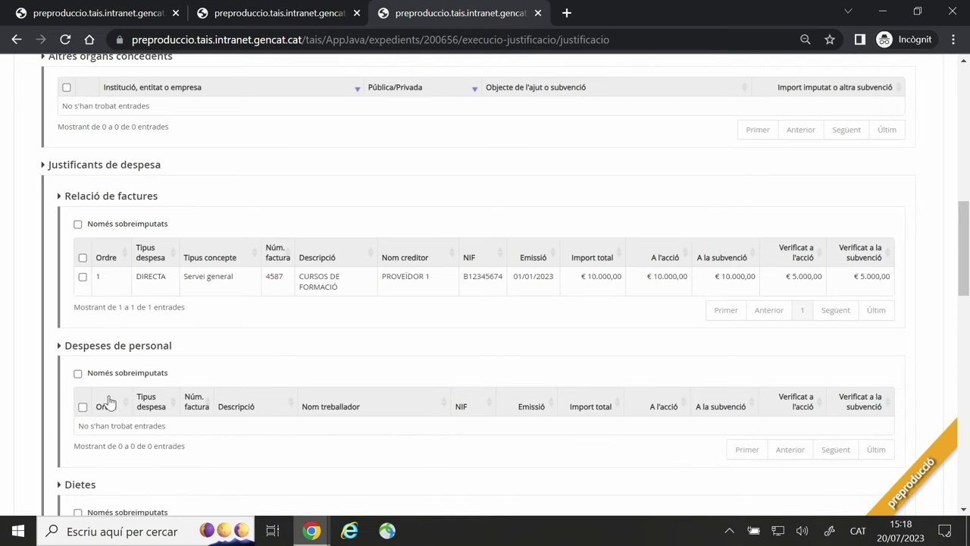
pyautogui.scroll(-6, 217, 338)
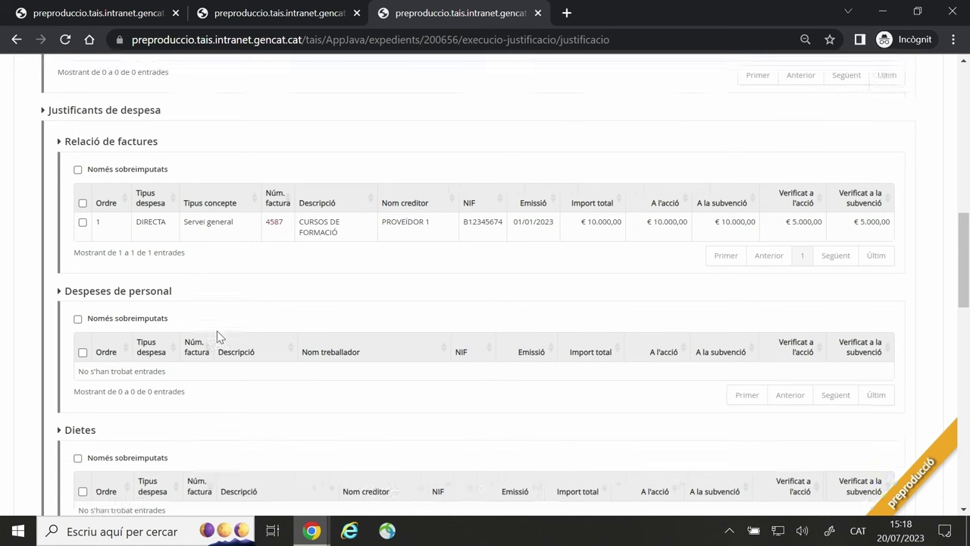
pyautogui.scroll(-7, 217, 338)
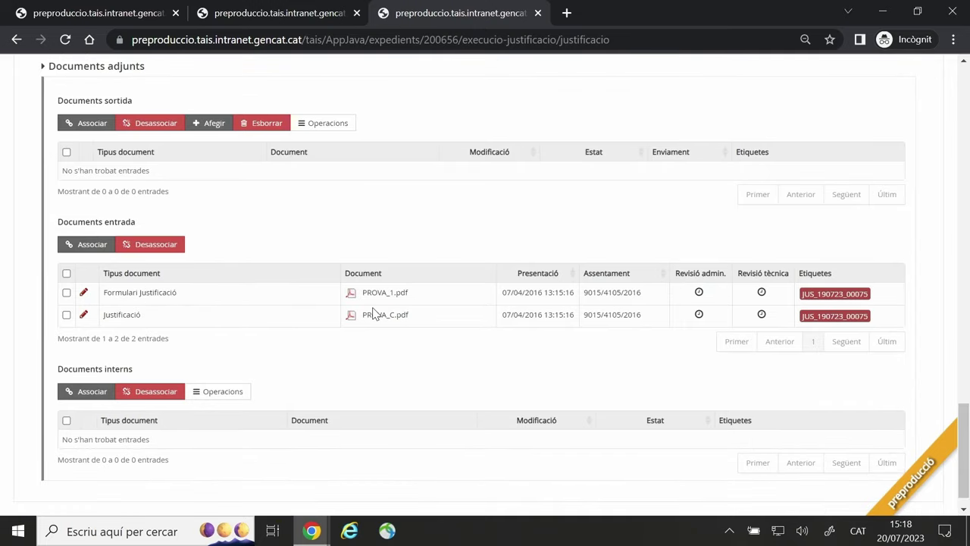
pyautogui.click(84, 294)
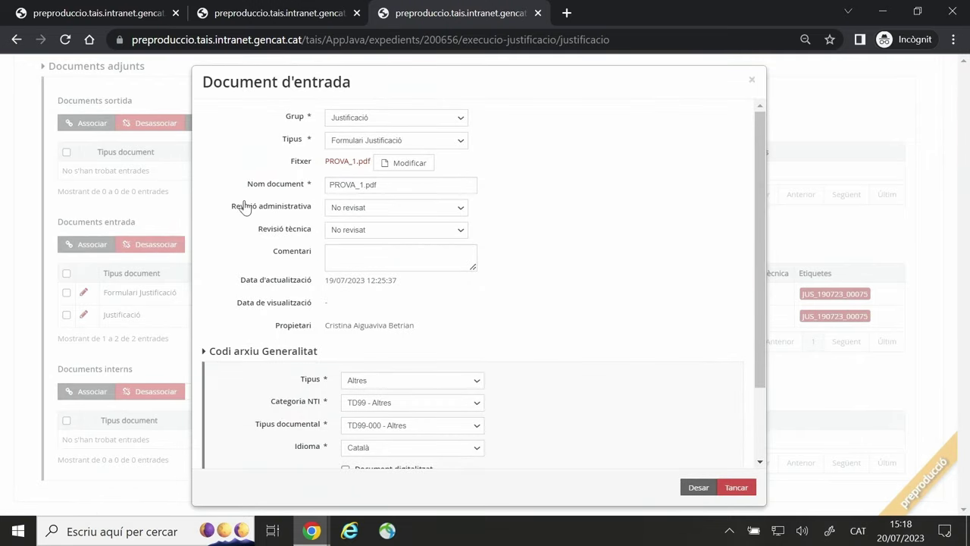
pyautogui.click(370, 208)
pyautogui.click(377, 230)
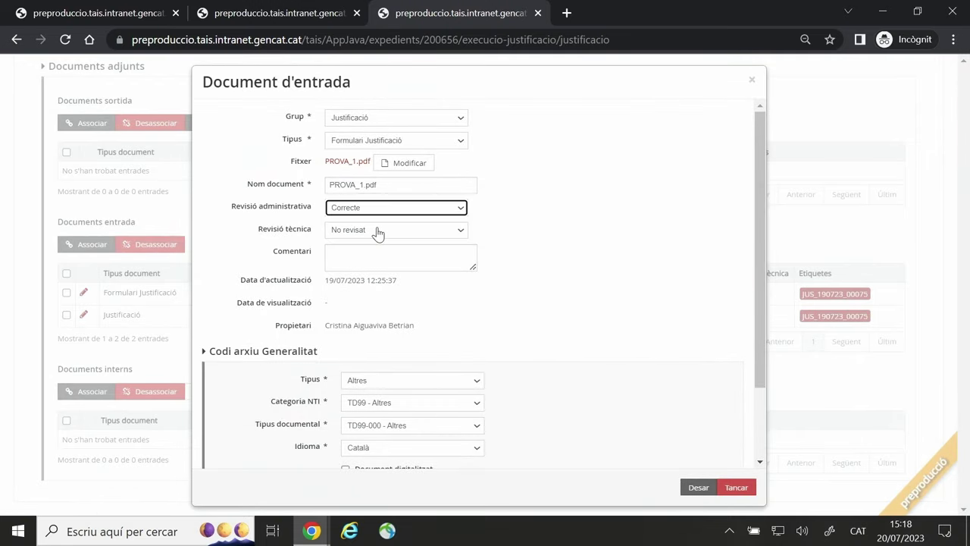
pyautogui.click(379, 231)
pyautogui.click(381, 253)
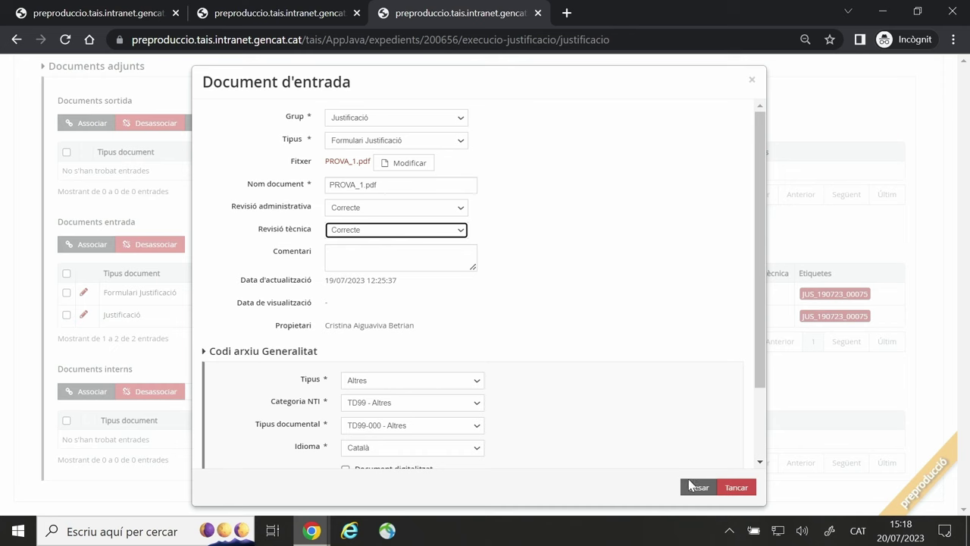
pyautogui.click(696, 488)
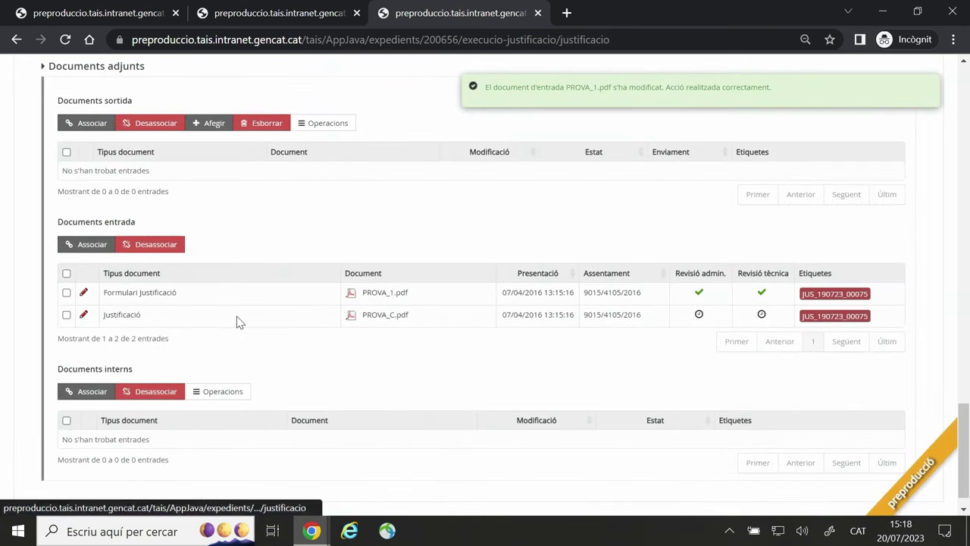
# Mark the incoming document PROVA_C.pdf as Correcte in Revisió administrativa and Revisió tècnica, and save it.
pyautogui.click(83, 315)
pyautogui.click(339, 216)
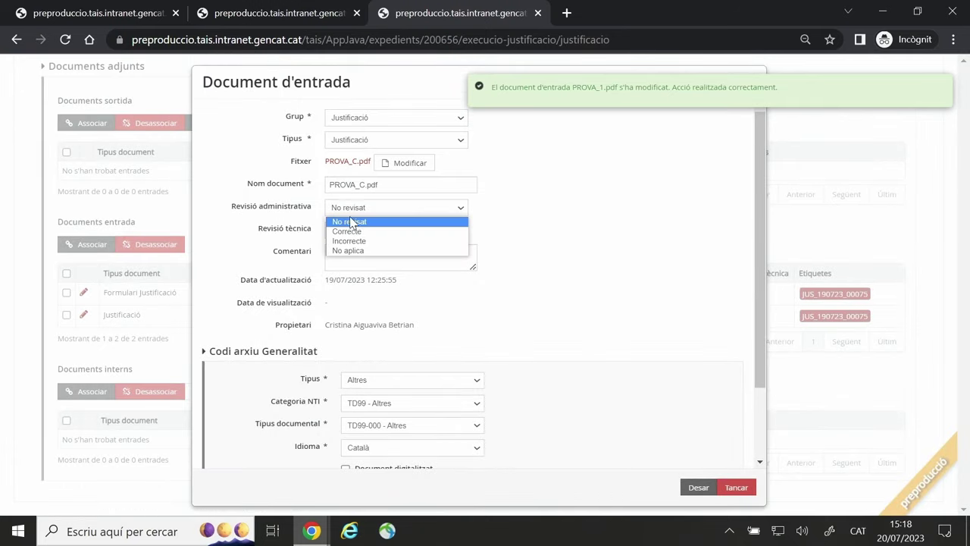
pyautogui.click(350, 230)
pyautogui.click(353, 231)
pyautogui.click(353, 253)
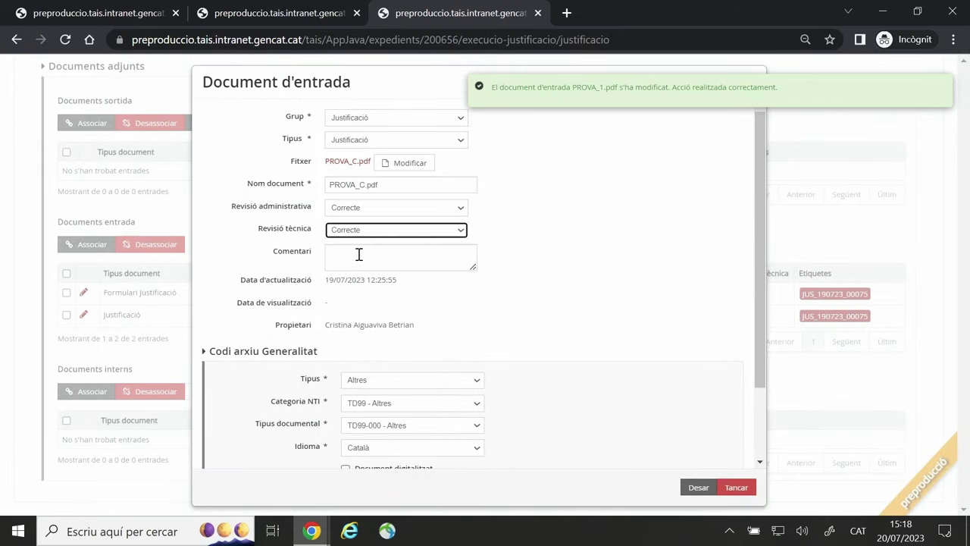
pyautogui.click(698, 488)
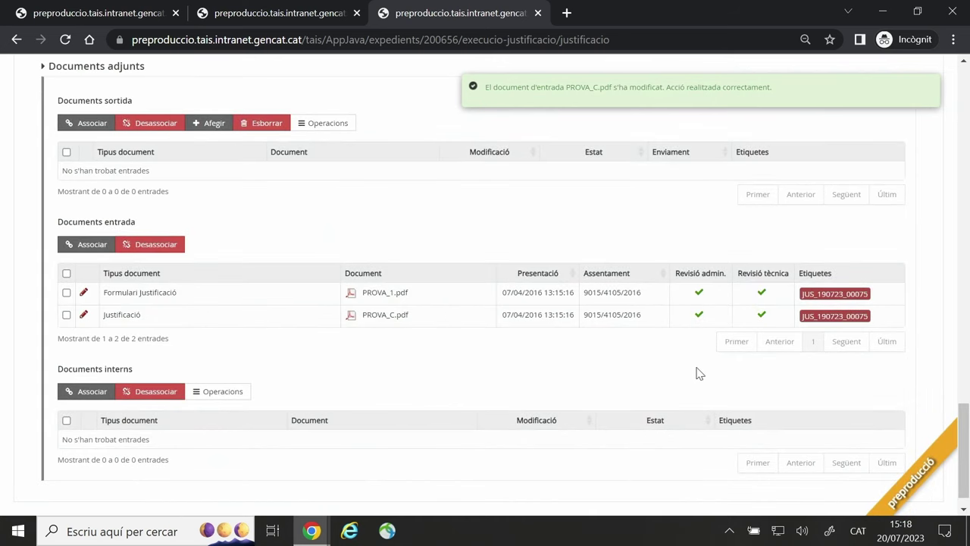
# Export the full verificació of the 2023 - FORMACIÓ action and open the downloaded workbook in Excel with editing enabled.
pyautogui.scroll(6, 690, 369)
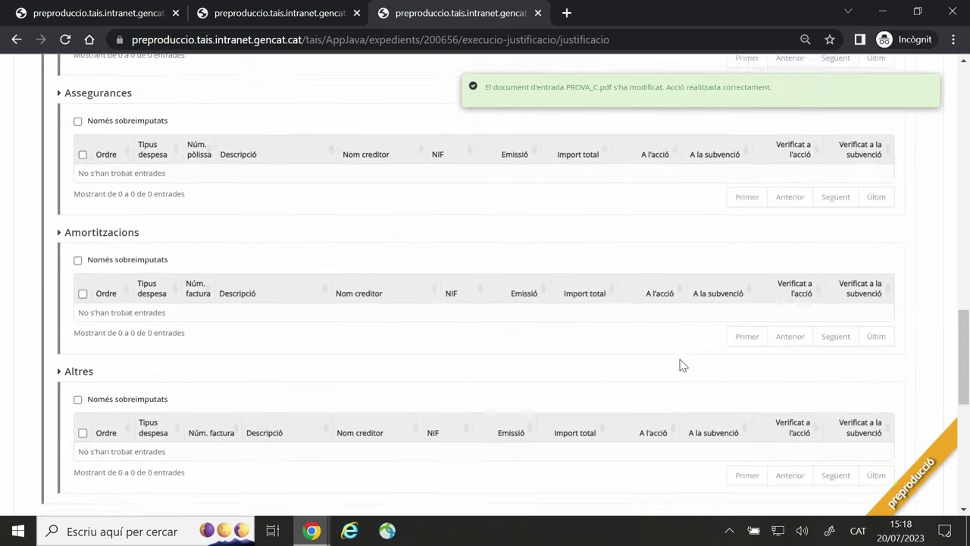
pyautogui.scroll(8, 679, 366)
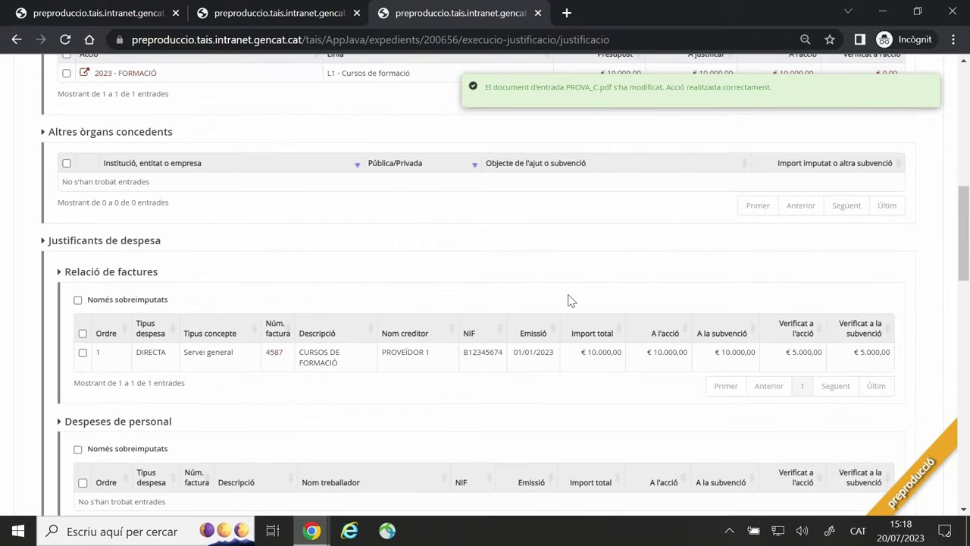
pyautogui.scroll(3, 379, 262)
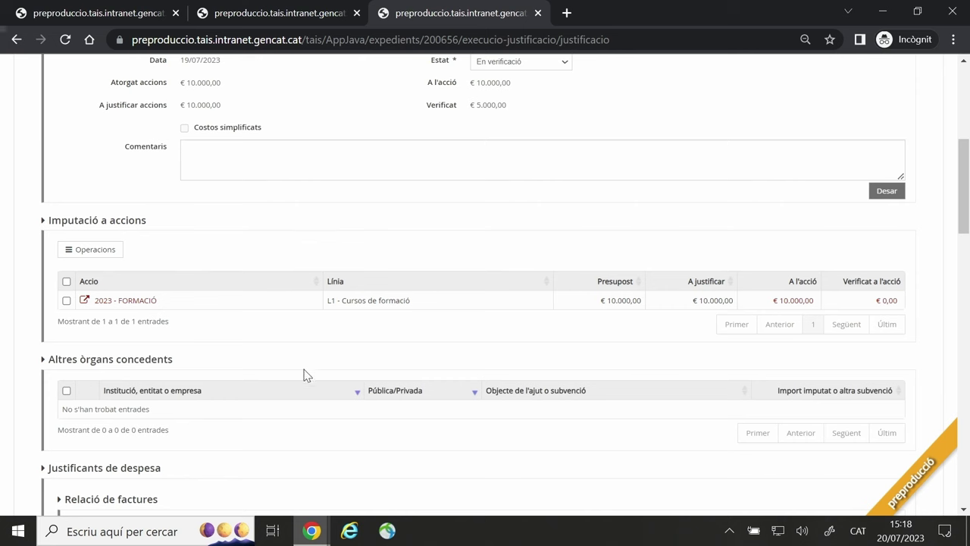
pyautogui.click(66, 301)
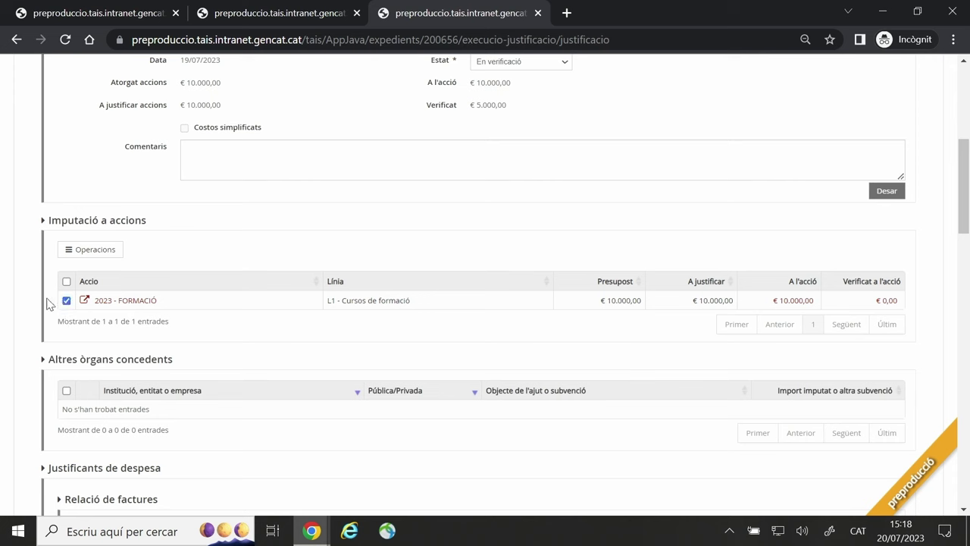
pyautogui.click(78, 249)
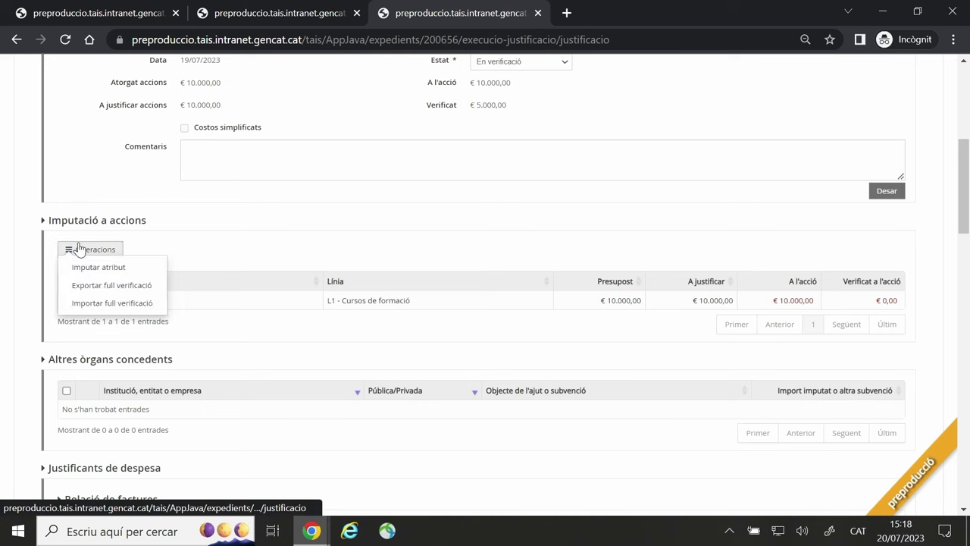
pyautogui.click(112, 285)
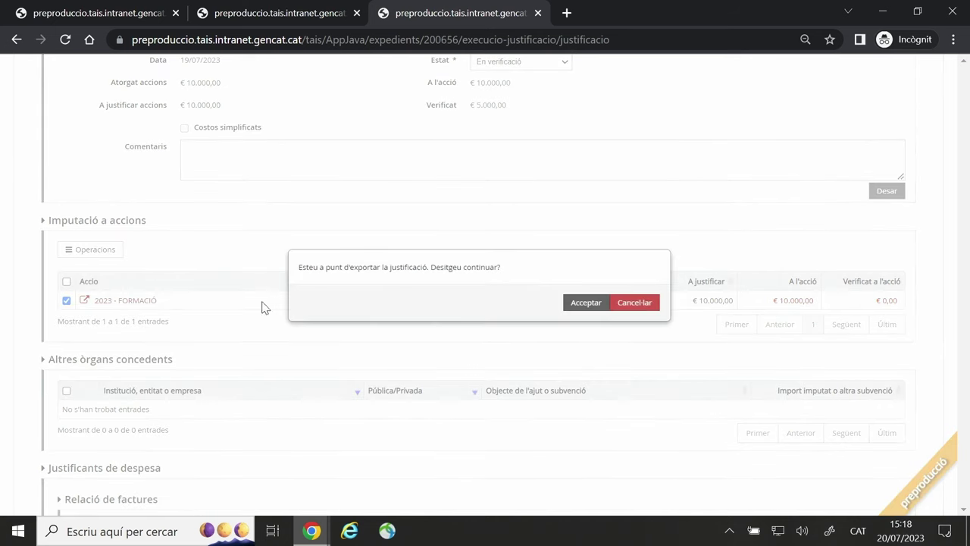
pyautogui.click(582, 304)
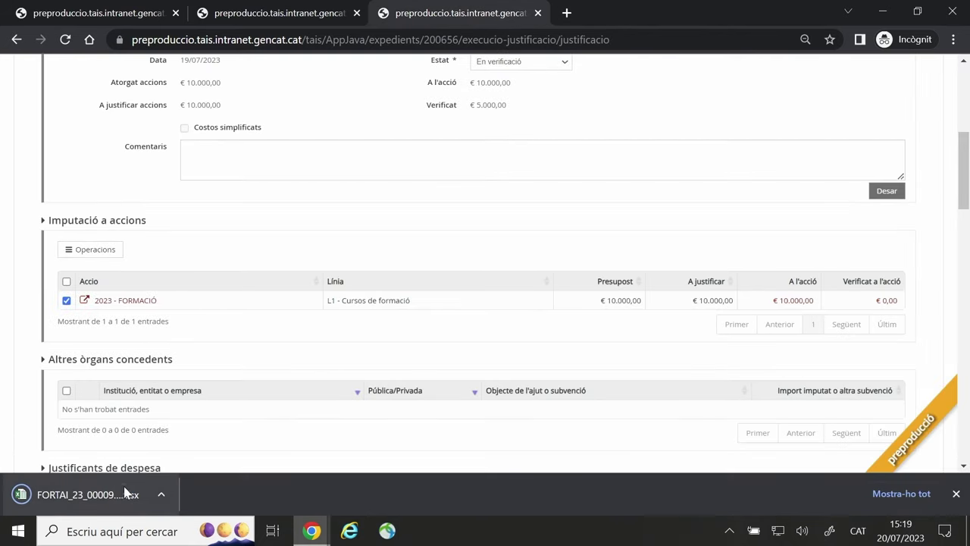
pyautogui.click(87, 494)
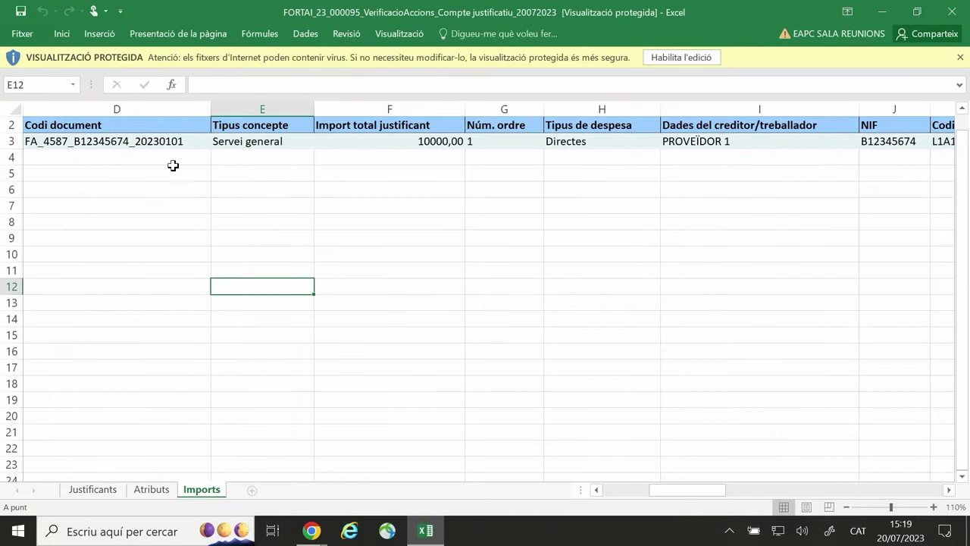
pyautogui.click(681, 58)
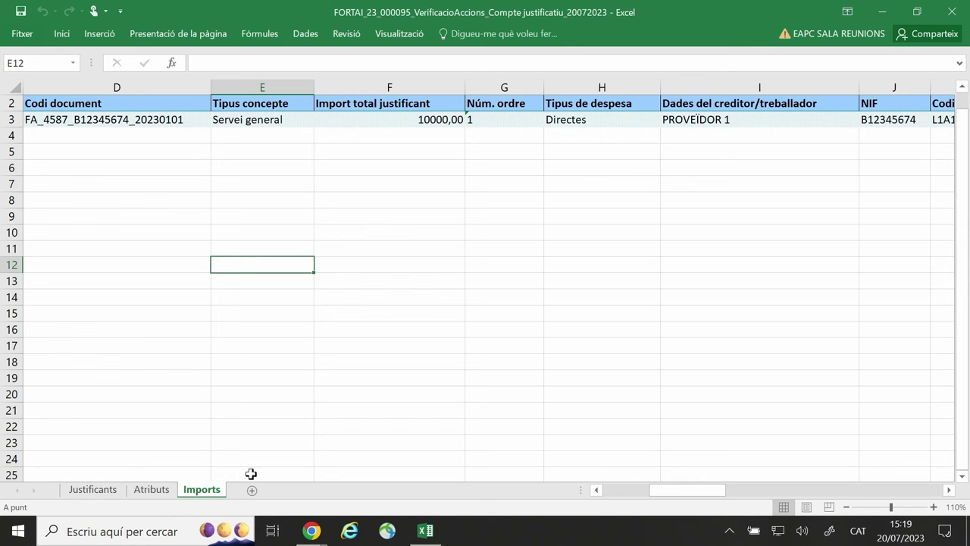
# Examine the Relació de factures row in the Justificants sheet: justification, document code, concept type, order number and expense type.
pyautogui.click(91, 490)
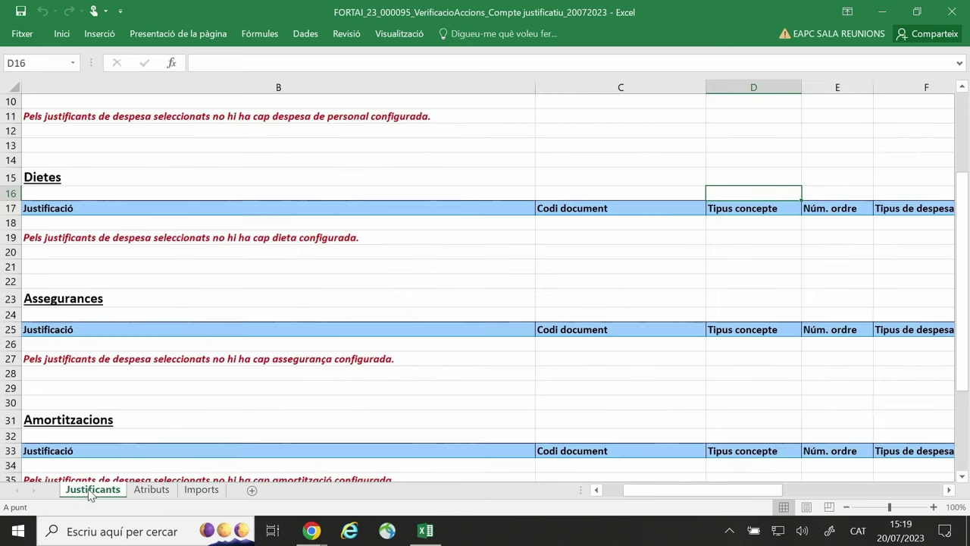
pyautogui.scroll(3, 83, 435)
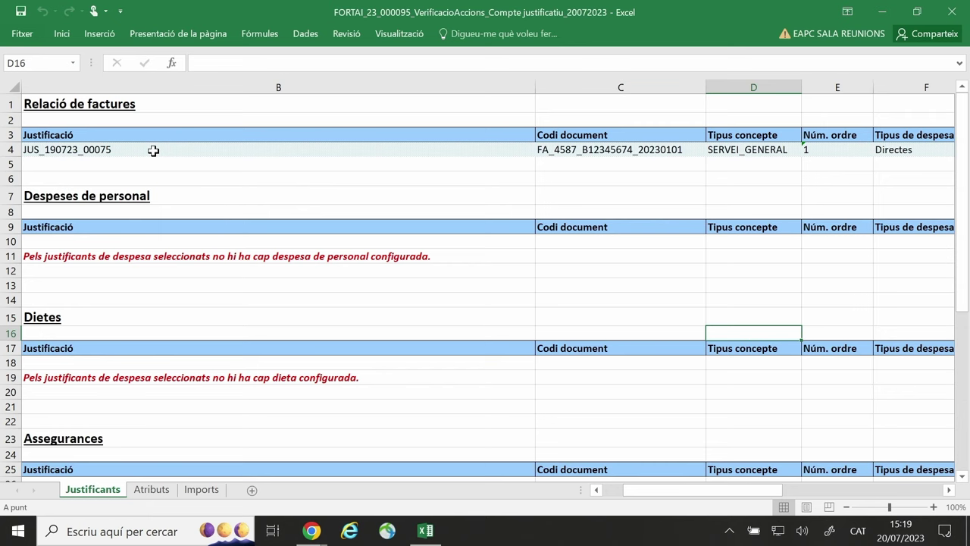
pyautogui.click(123, 149)
pyautogui.click(564, 146)
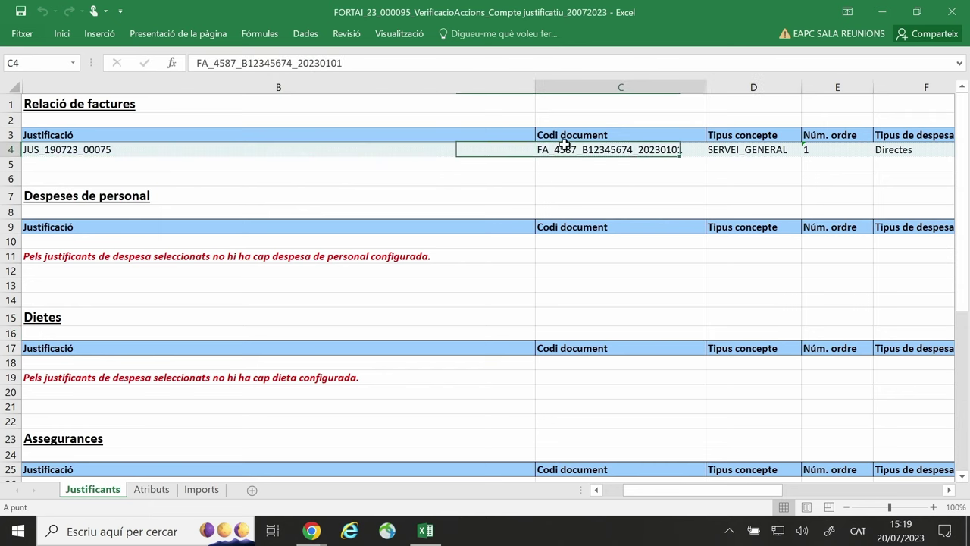
pyautogui.click(767, 150)
pyautogui.click(833, 145)
pyautogui.click(914, 146)
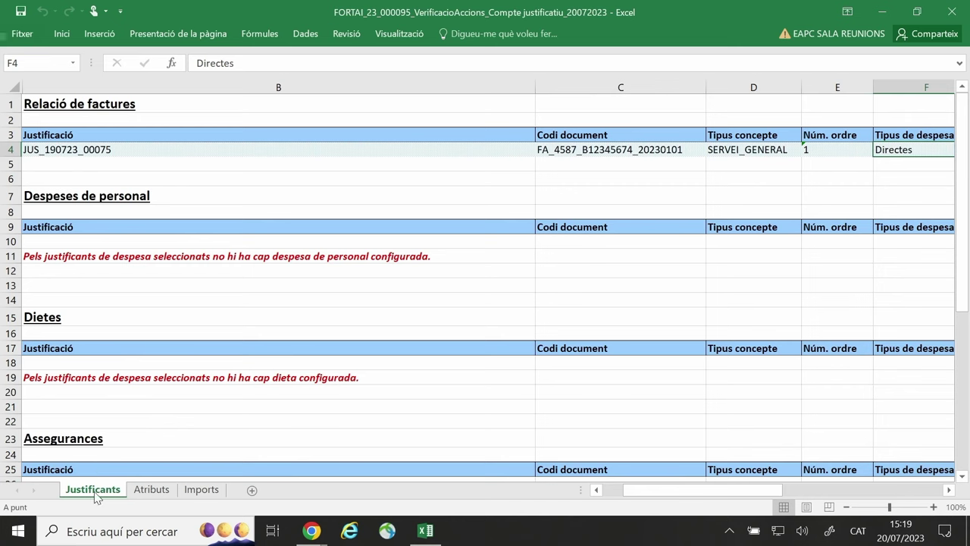
# Compare the Atorgat, Imputat a l'acció and Verificat values of the course topic, students per course and course editions in the Atributs sheet.
pyautogui.click(155, 492)
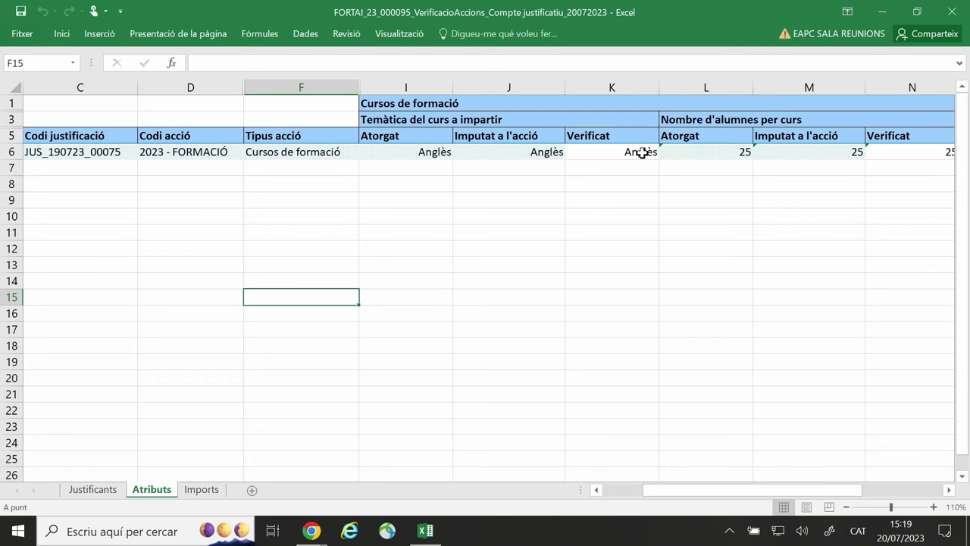
pyautogui.moveTo(691, 490); pyautogui.dragTo(717, 479)
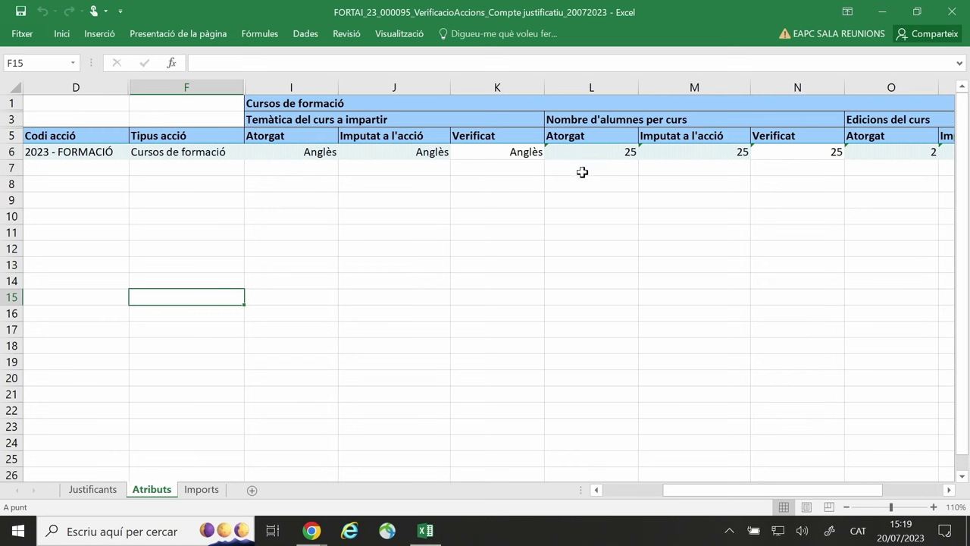
pyautogui.click(591, 152)
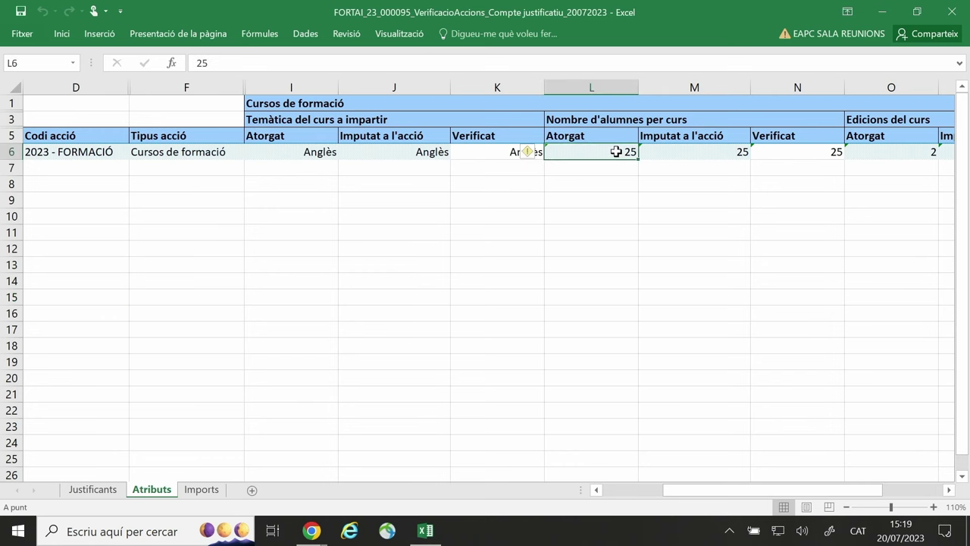
pyautogui.click(697, 151)
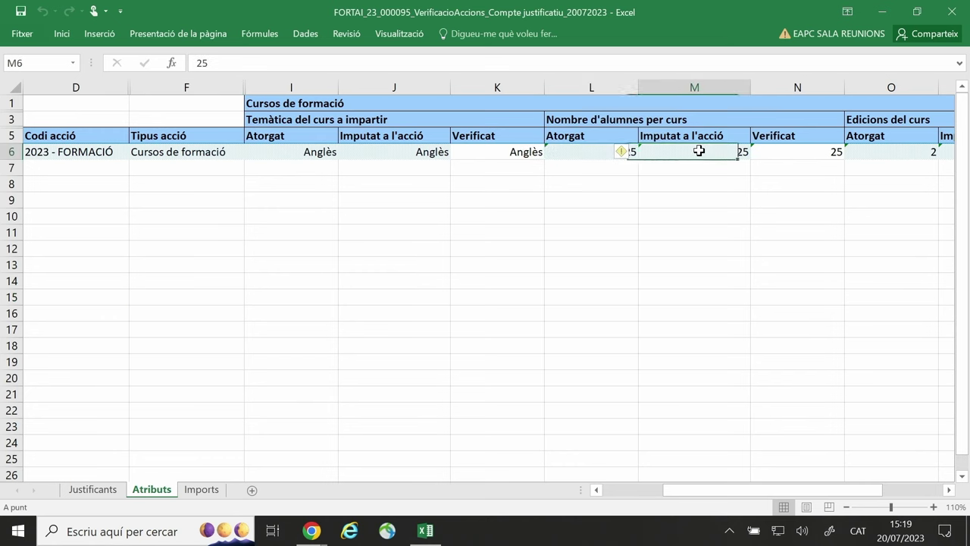
pyautogui.click(796, 150)
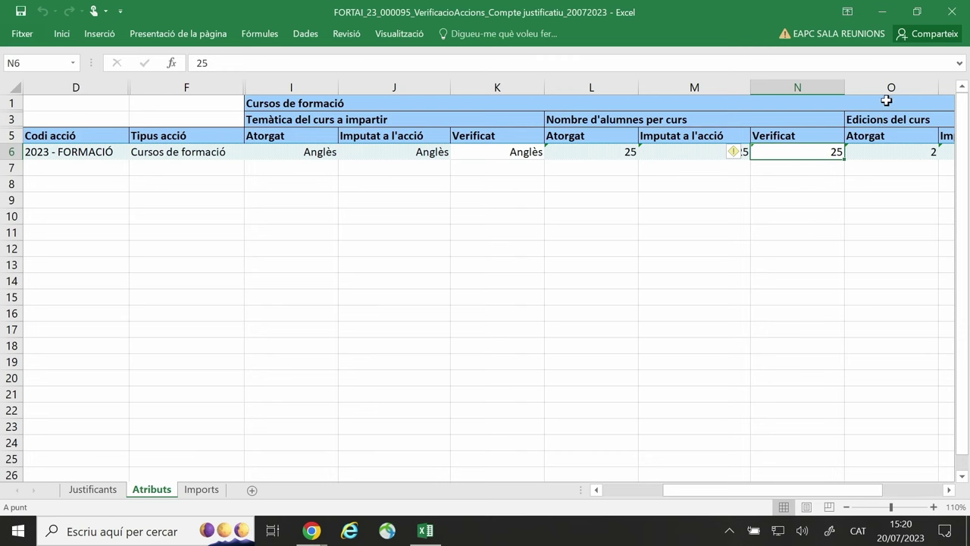
pyautogui.moveTo(947, 489); pyautogui.dragTo(937, 474)
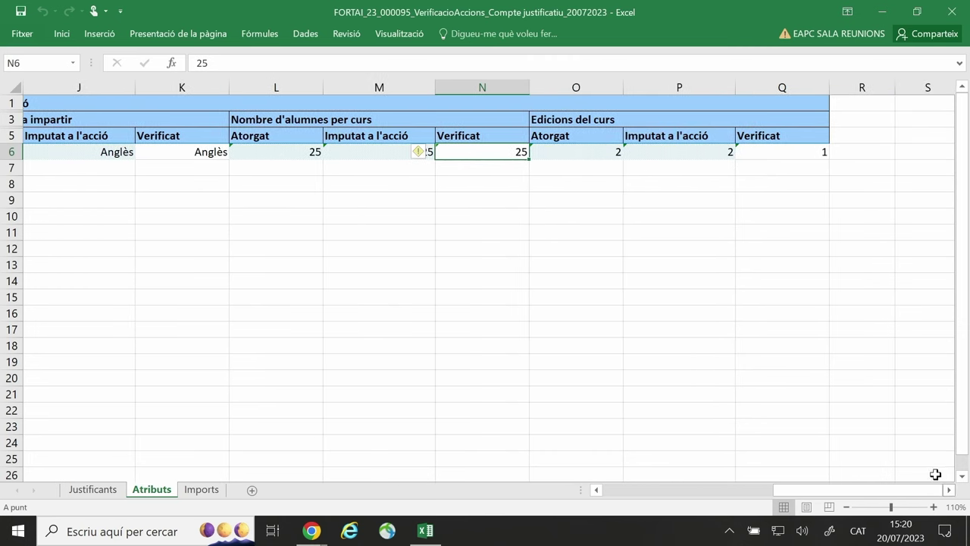
pyautogui.click(587, 153)
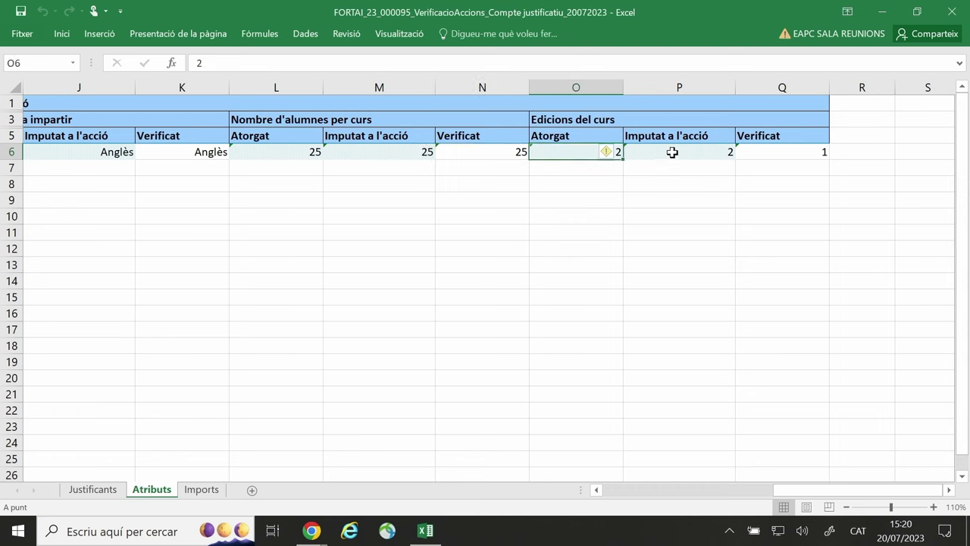
pyautogui.click(674, 152)
pyautogui.click(805, 157)
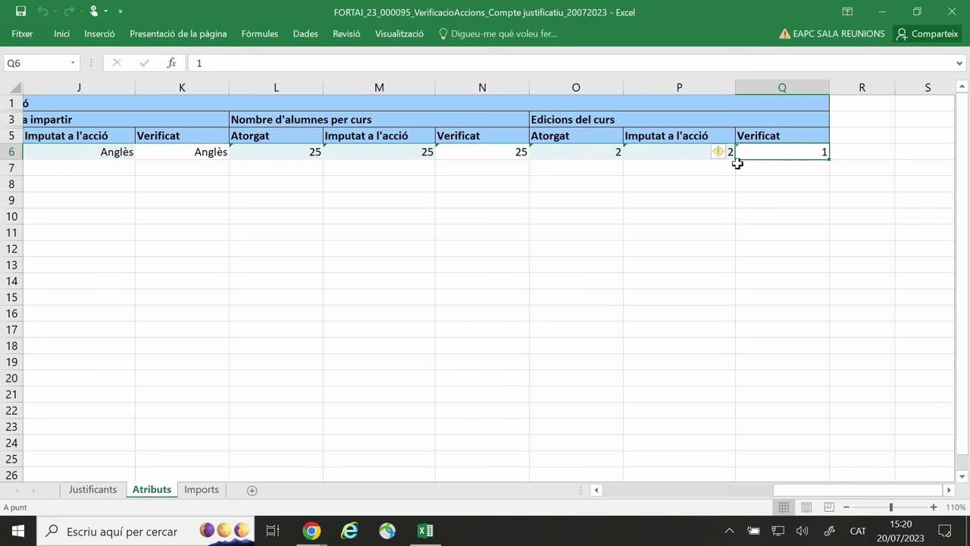
# Examine the granted, to-justify and imputed amounts of the 2023 - FORMACIÓ action in the Imports sheet.
pyautogui.click(204, 490)
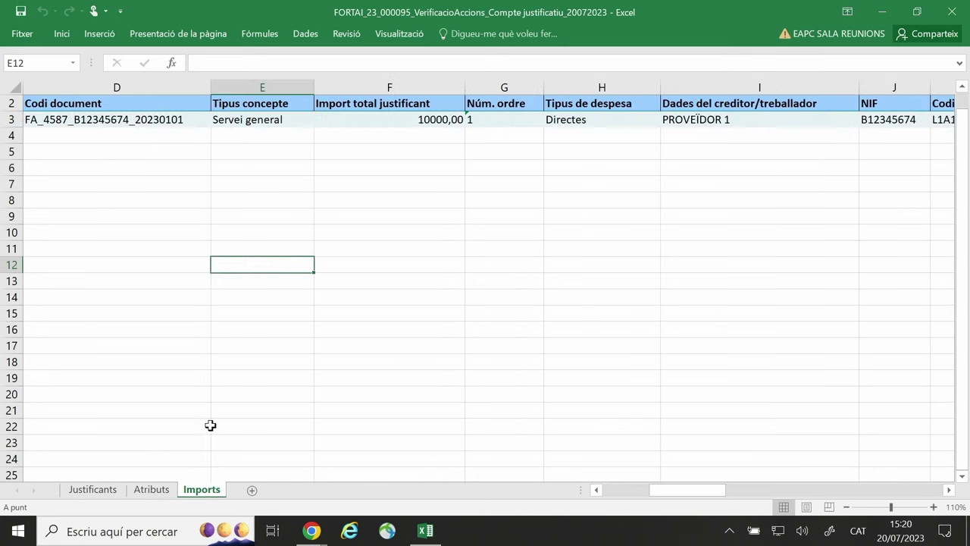
pyautogui.click(11, 119)
pyautogui.click(463, 142)
pyautogui.moveTo(690, 490); pyautogui.dragTo(750, 485)
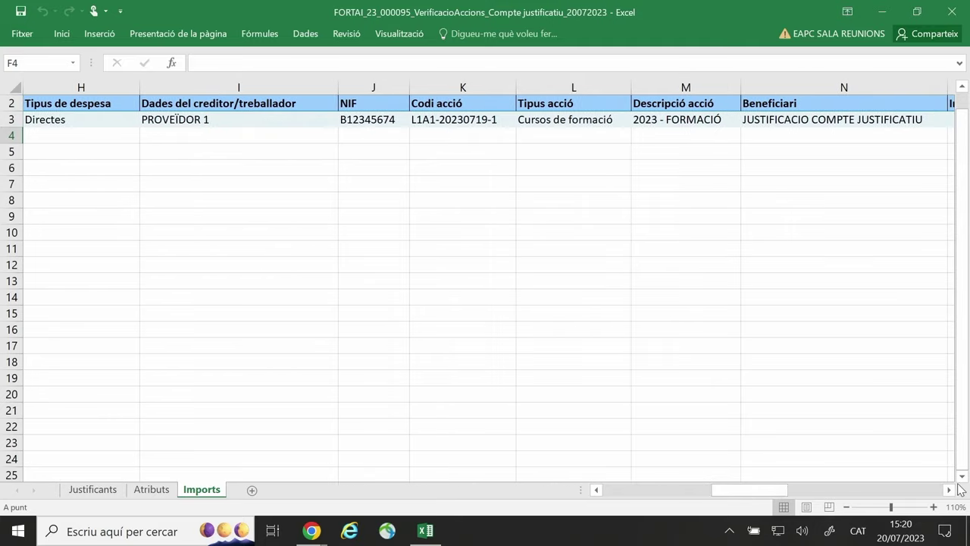
pyautogui.click(948, 489)
pyautogui.click(948, 489)
pyautogui.click(948, 489)
pyautogui.click(948, 490)
pyautogui.click(948, 490)
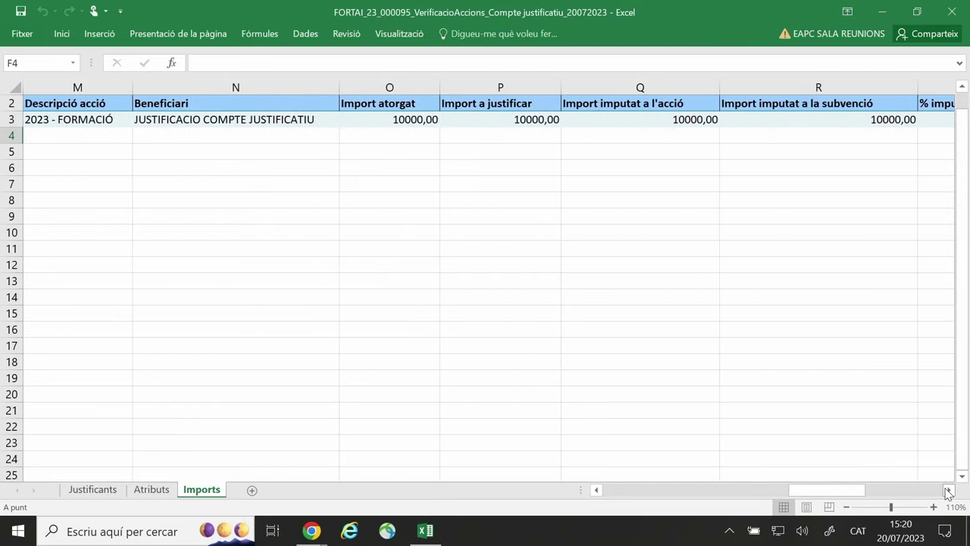
pyautogui.click(948, 490)
pyautogui.click(561, 117)
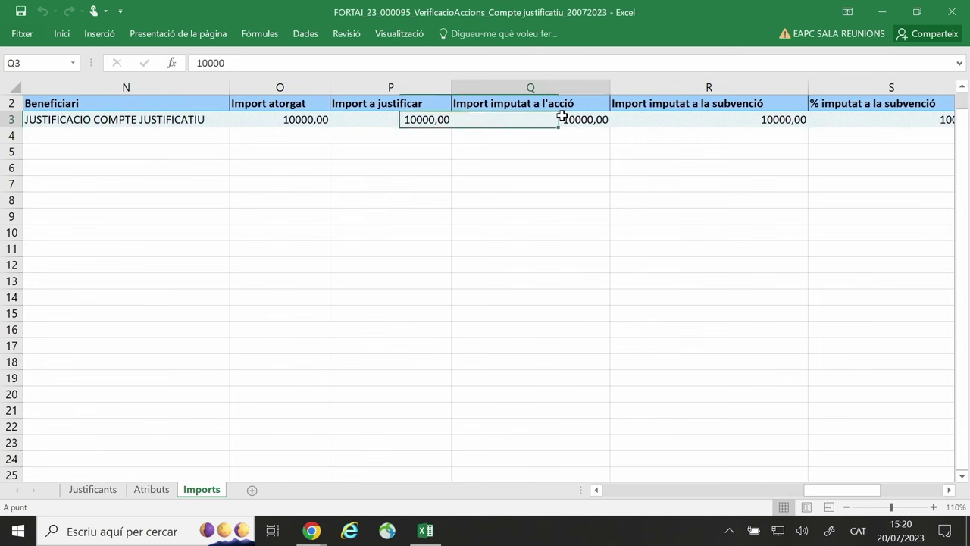
pyautogui.click(672, 118)
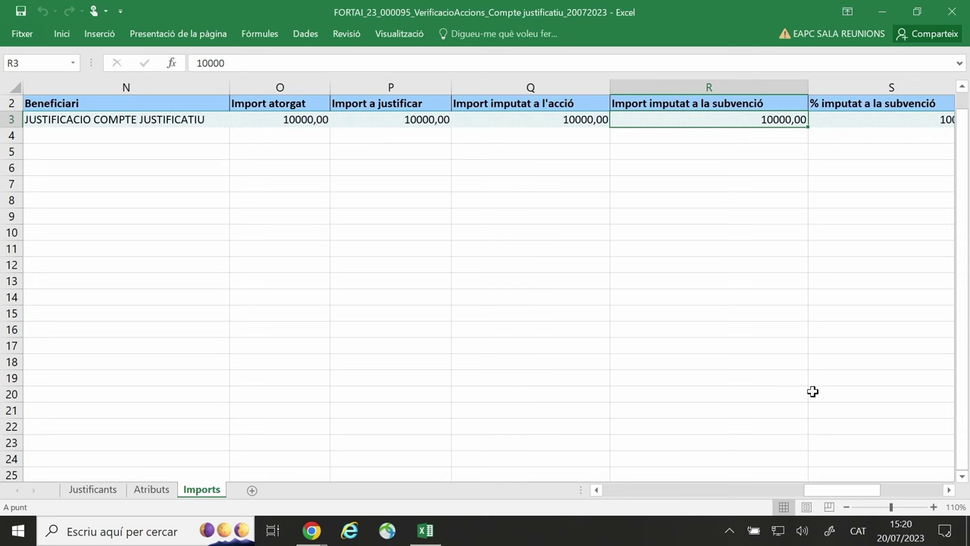
# Compare the imputed and verified amounts and check the Motiu de verificació column in the Imports sheet, and close the workbook.
pyautogui.click(950, 489)
pyautogui.click(950, 489)
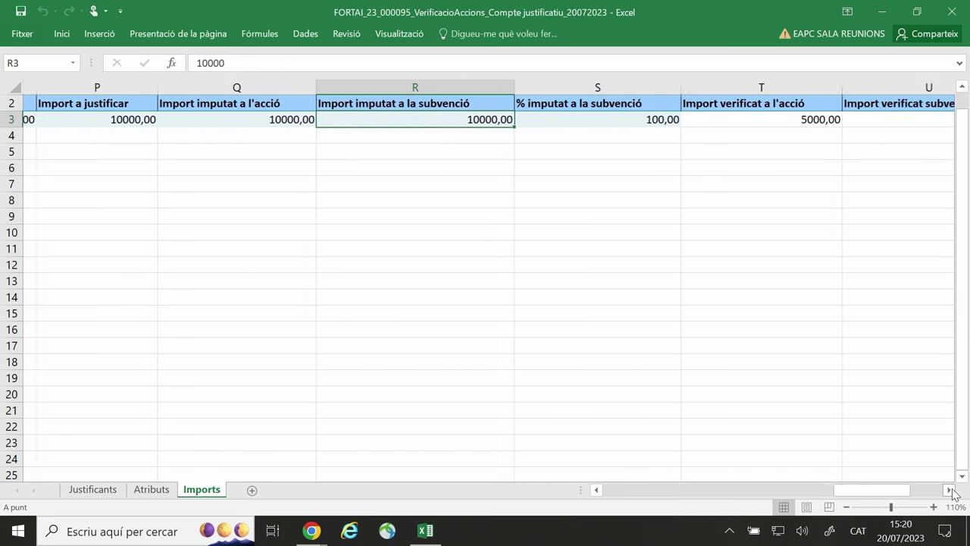
pyautogui.click(779, 118)
pyautogui.click(872, 120)
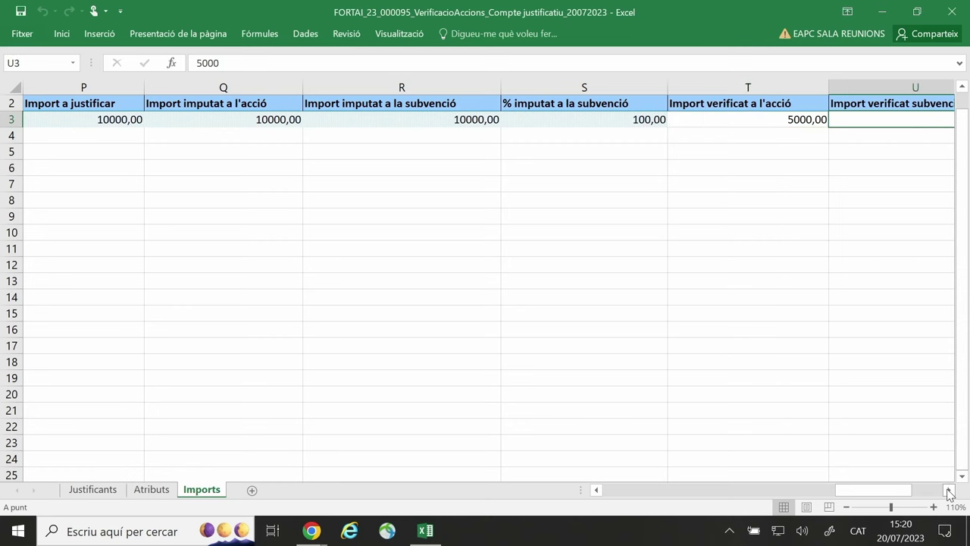
pyautogui.click(950, 489)
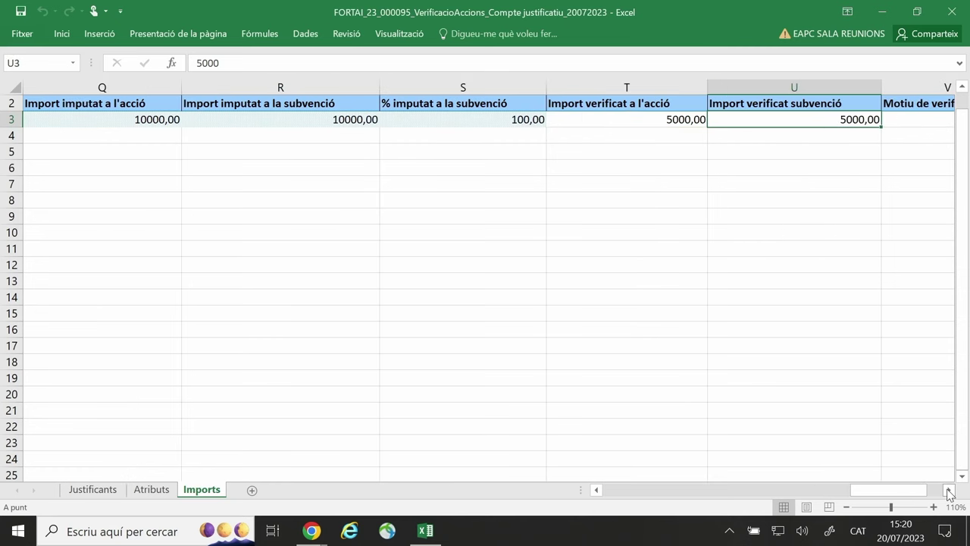
pyautogui.click(949, 490)
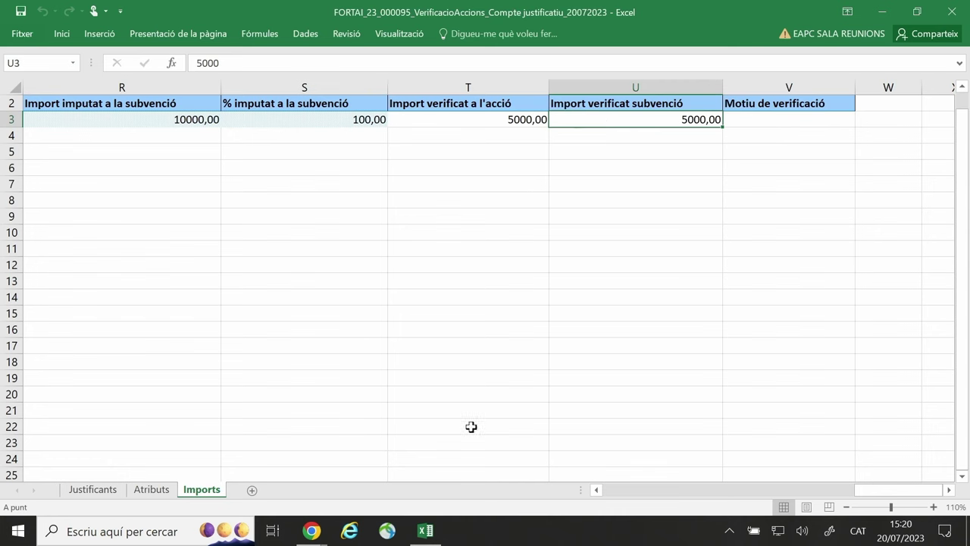
pyautogui.moveTo(866, 487); pyautogui.dragTo(599, 490)
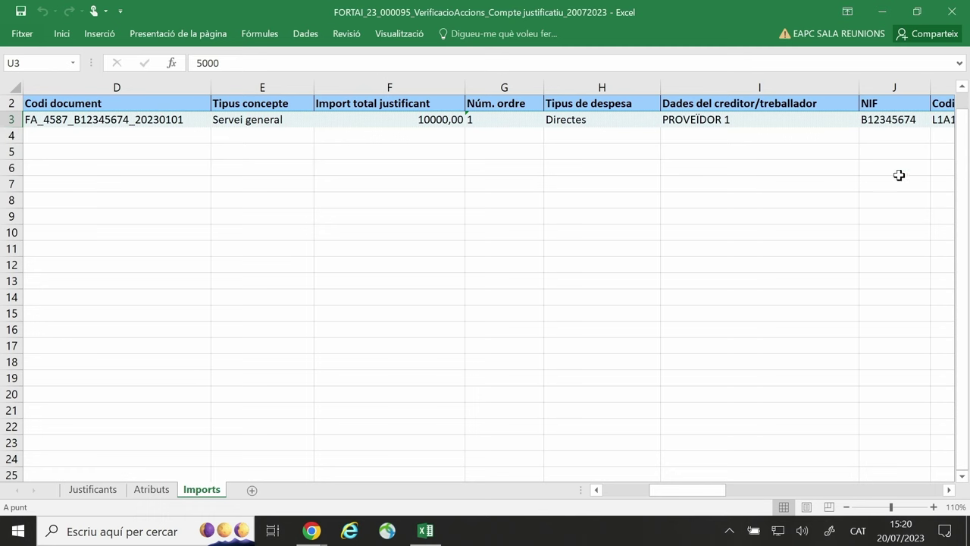
pyautogui.moveTo(716, 493); pyautogui.dragTo(918, 479)
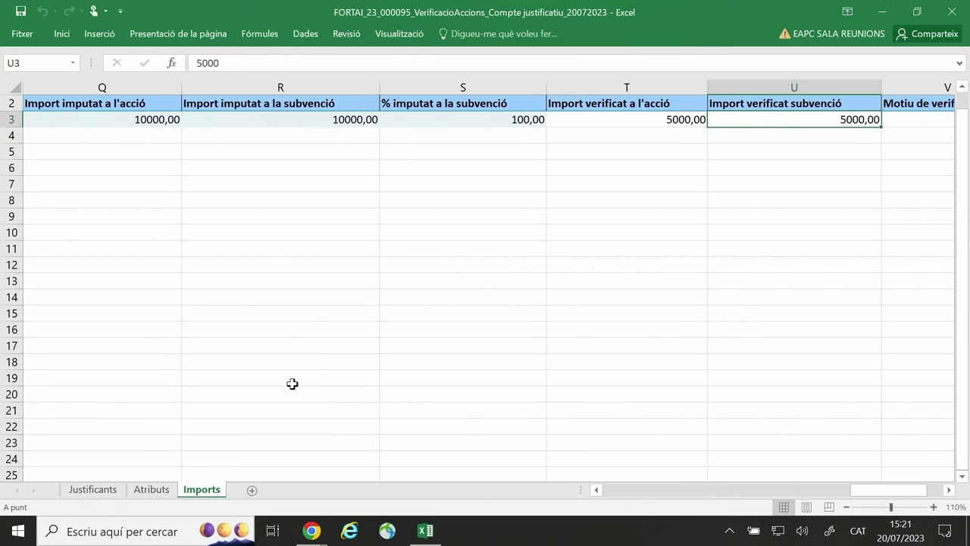
pyautogui.click(956, 14)
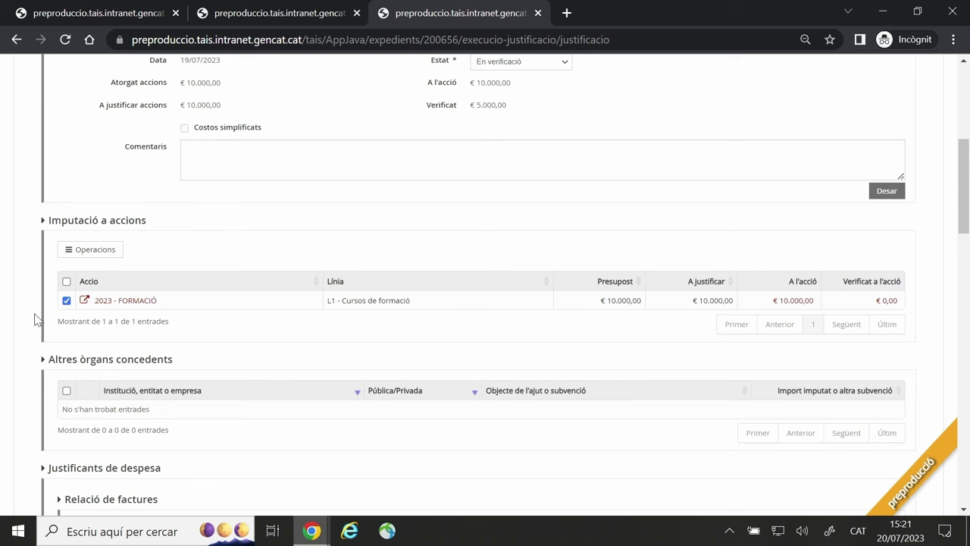
pyautogui.click(89, 256)
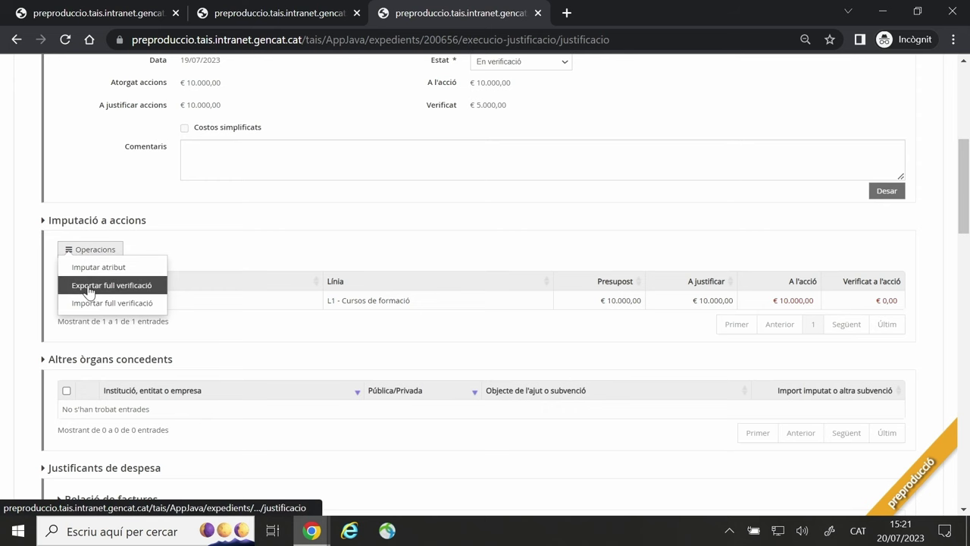
pyautogui.click(102, 303)
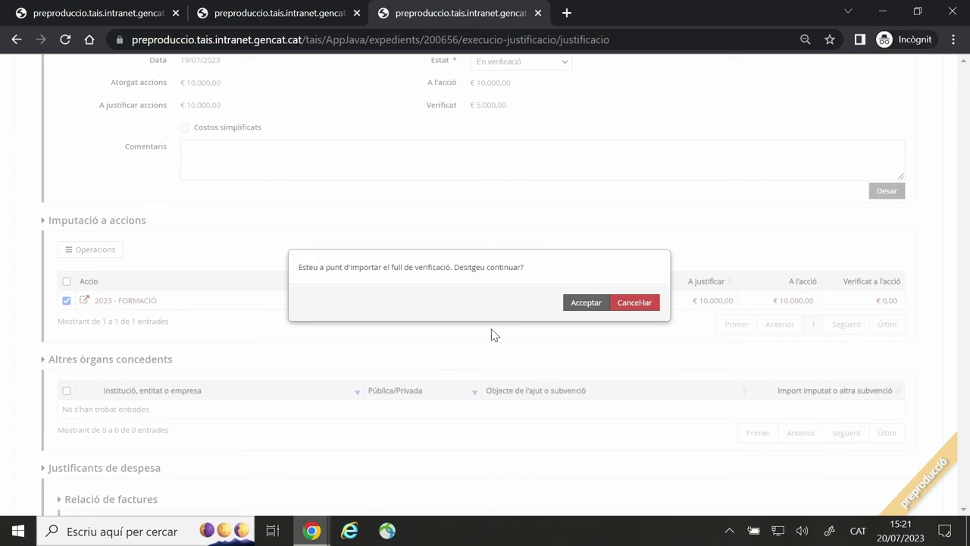
pyautogui.click(625, 303)
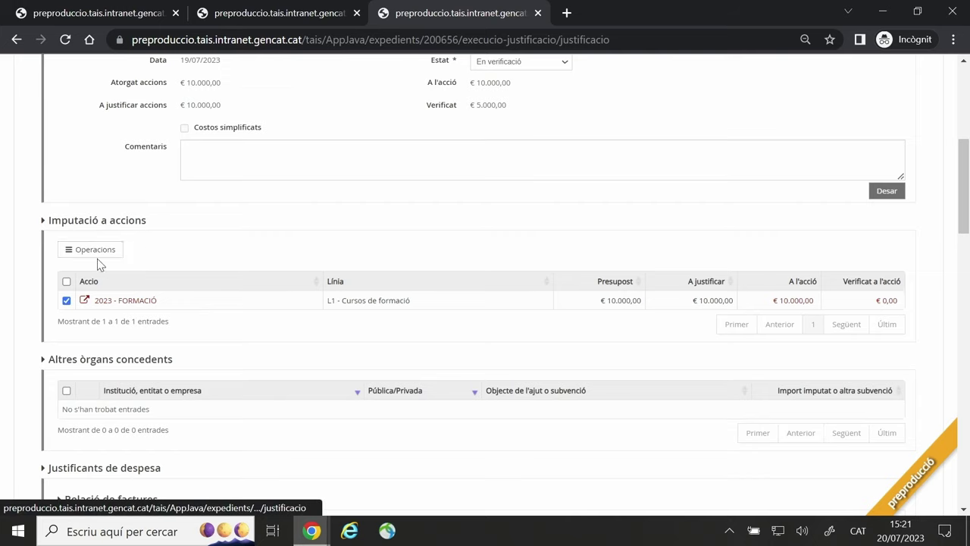
# Set the justification's Estat to Verificació finalitzada, save it, and return the expedient to consultation mode.
pyautogui.scroll(-3, 97, 258)
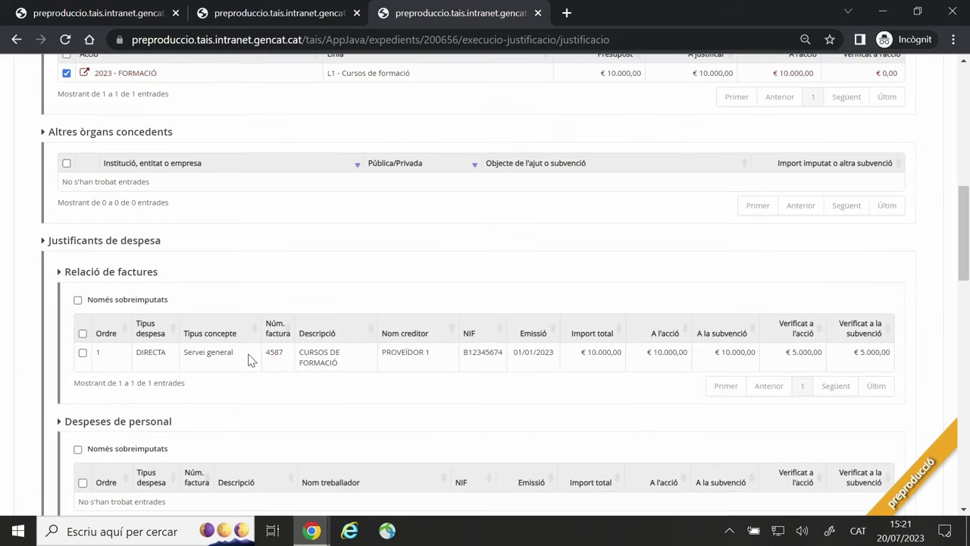
pyautogui.scroll(4, 249, 356)
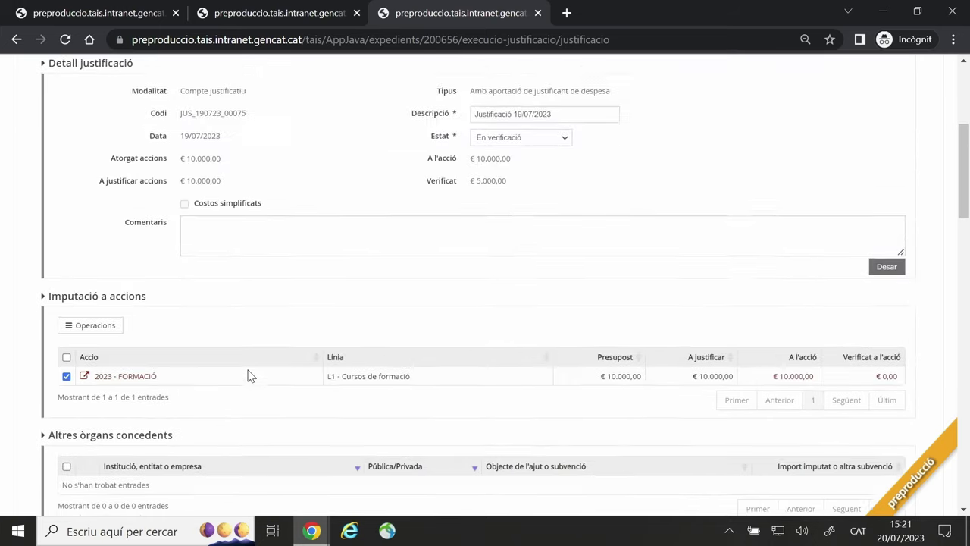
pyautogui.scroll(2, 250, 374)
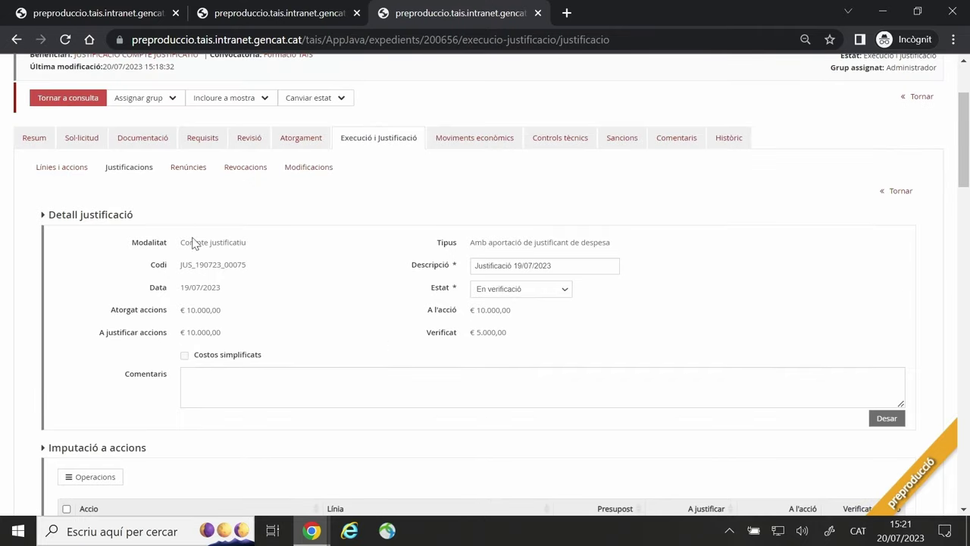
pyautogui.click(492, 291)
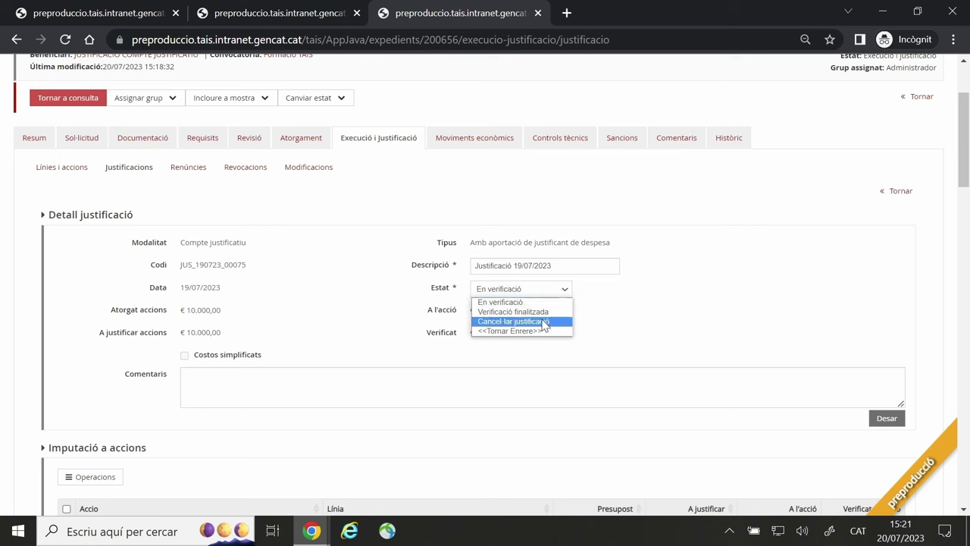
pyautogui.click(512, 311)
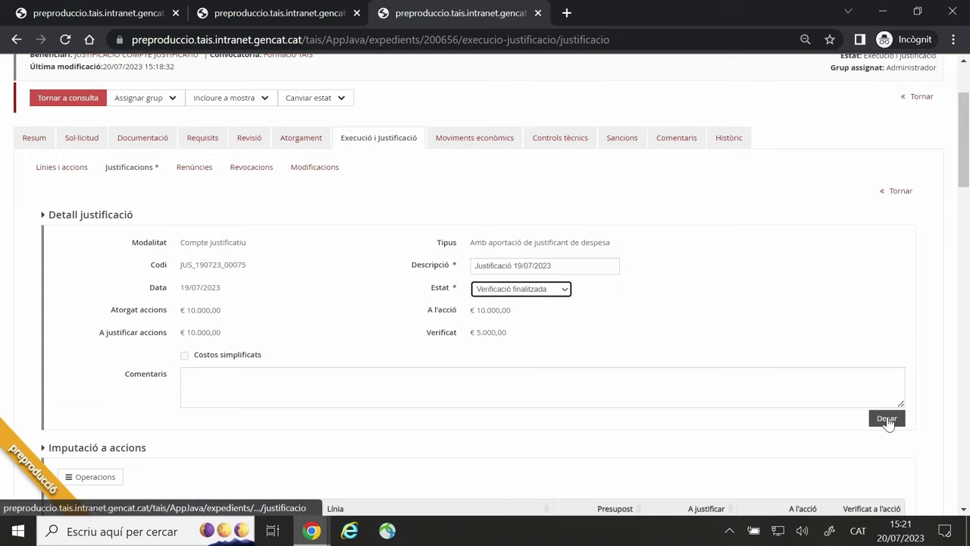
pyautogui.click(887, 420)
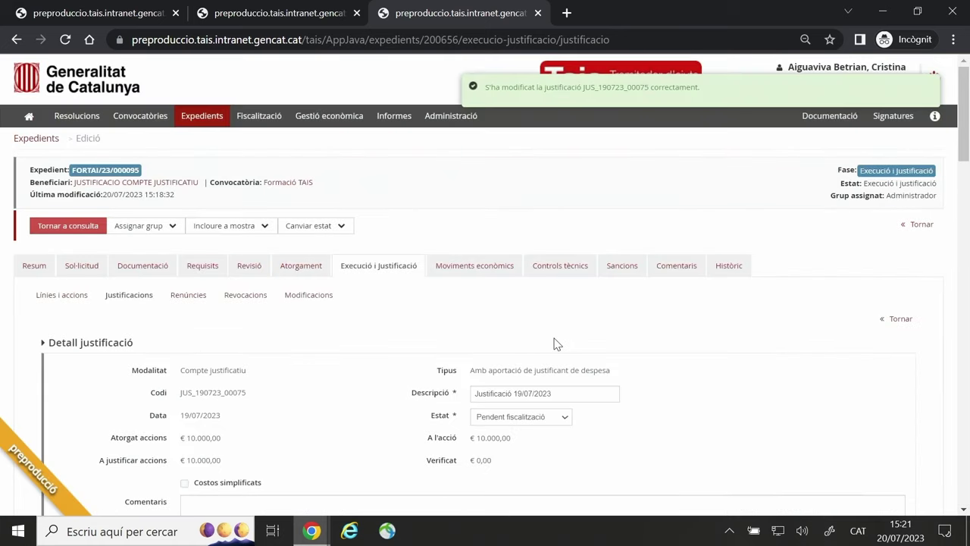
pyautogui.scroll(-2, 554, 344)
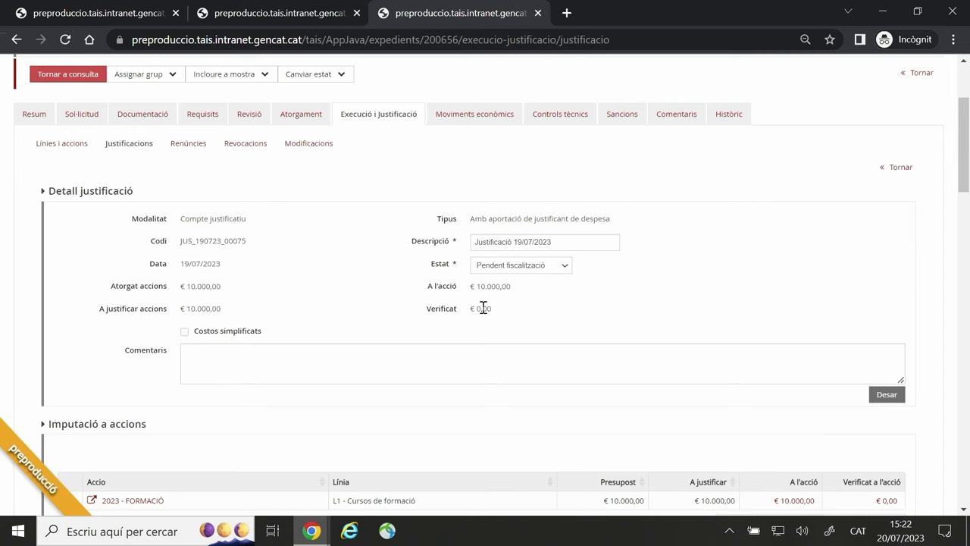
pyautogui.scroll(2, 477, 320)
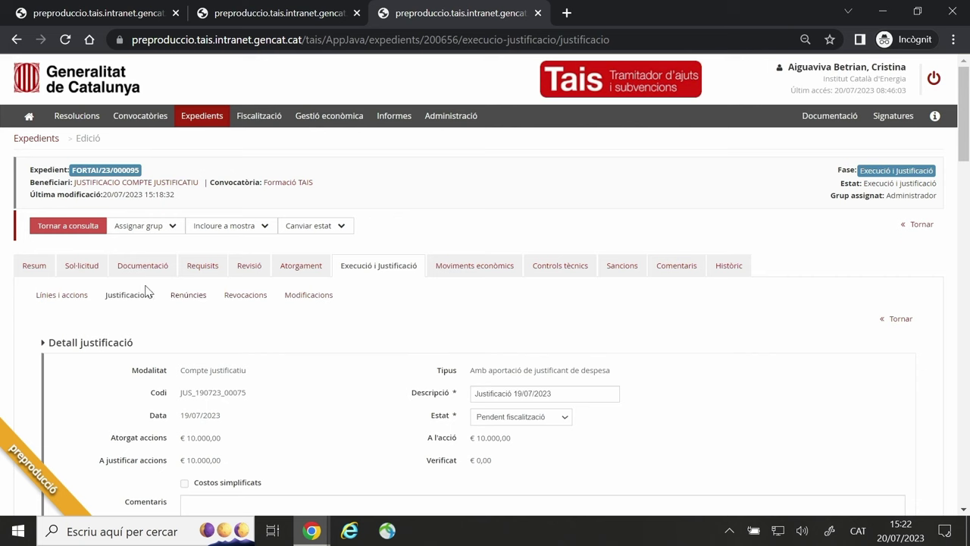
pyautogui.click(64, 226)
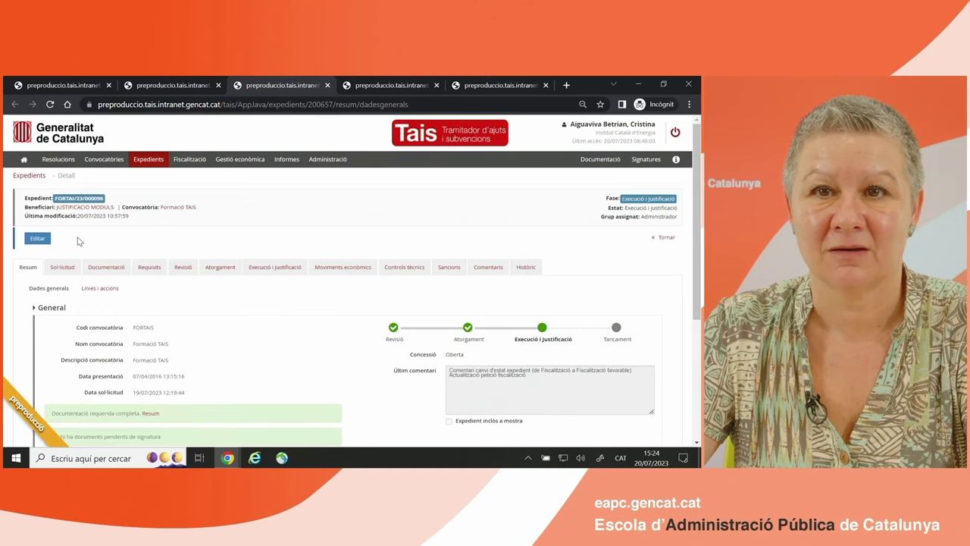
# Put the JUSTIFICACIO MODULS expedient into edit mode and review its incoming documentation.
pyautogui.click(38, 239)
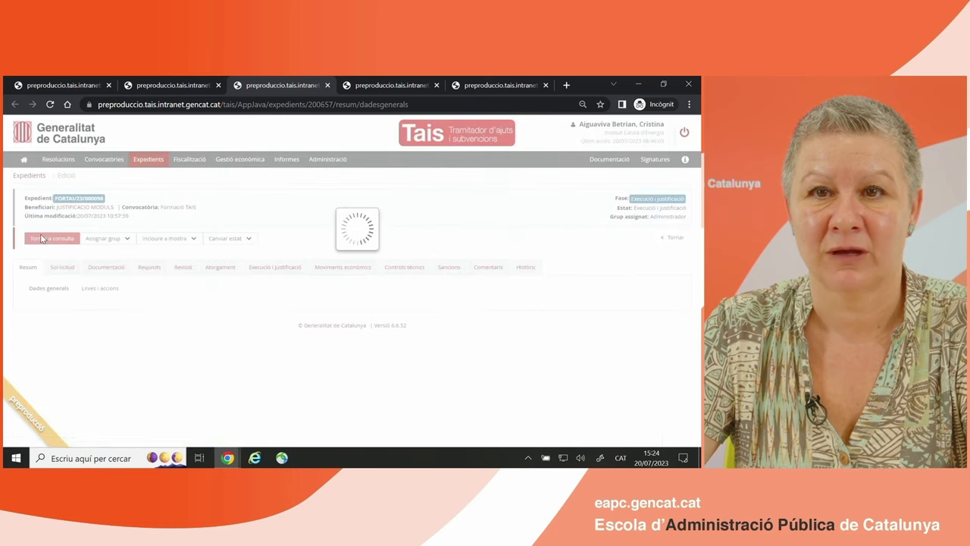
pyautogui.click(107, 267)
pyautogui.scroll(-2, 104, 270)
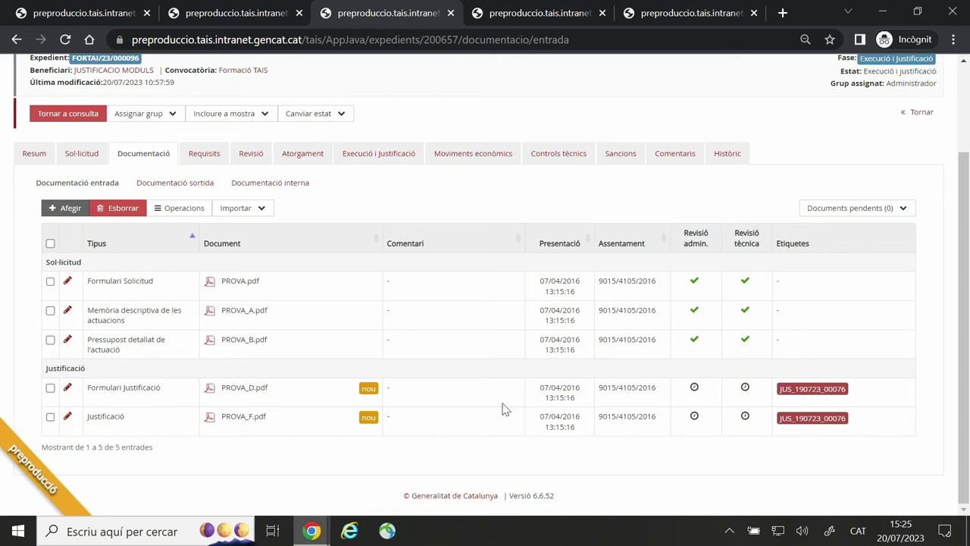
# Open the detail of the Mòduls justification from the expedient's Justificacions.
pyautogui.click(375, 154)
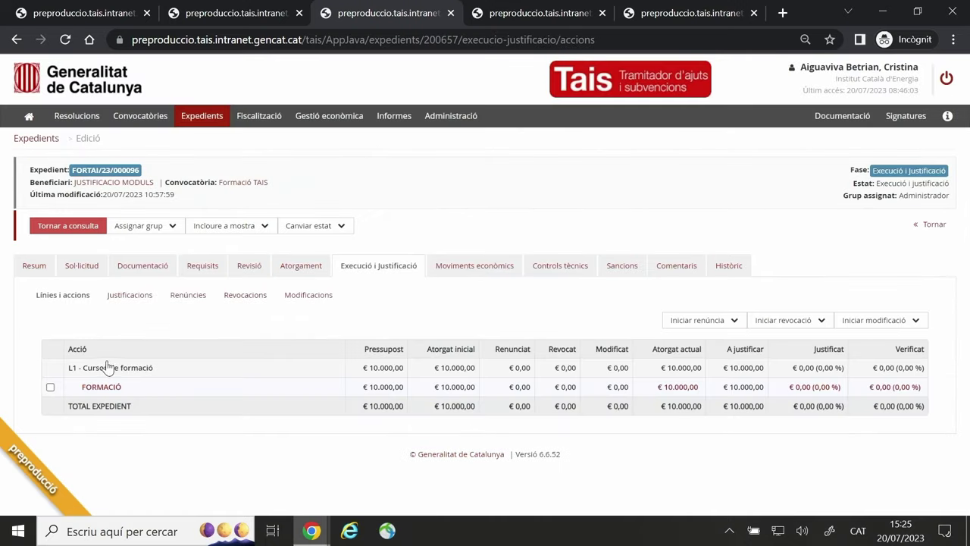
pyautogui.click(140, 300)
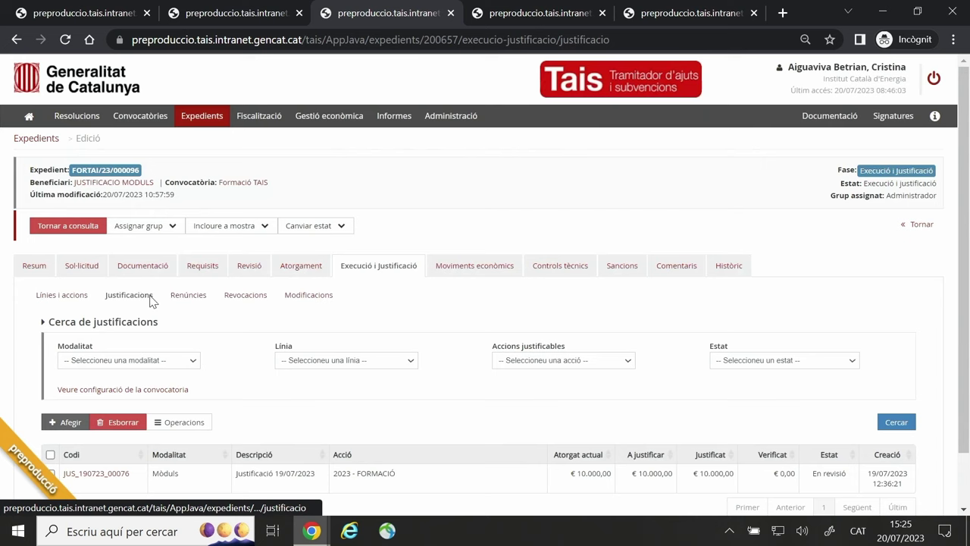
pyautogui.scroll(-1, 144, 311)
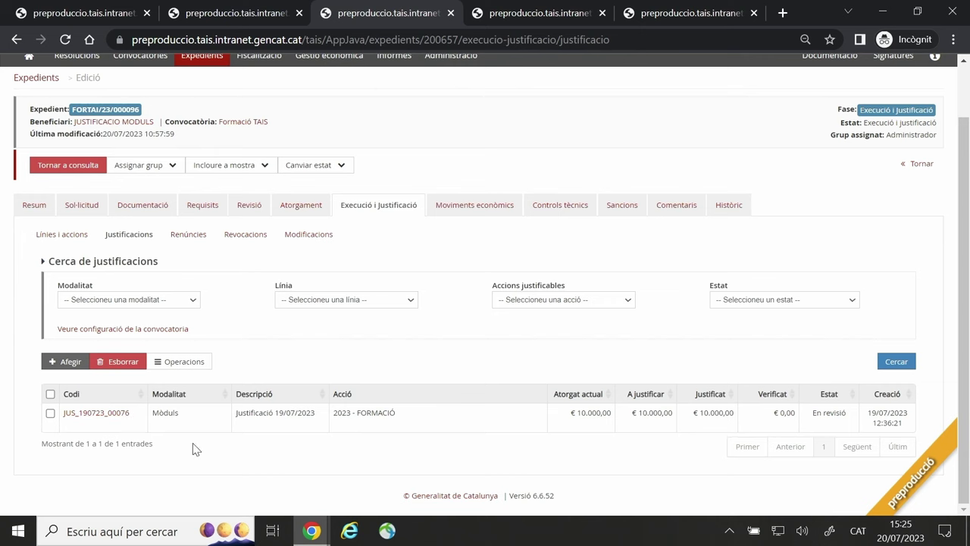
pyautogui.click(109, 417)
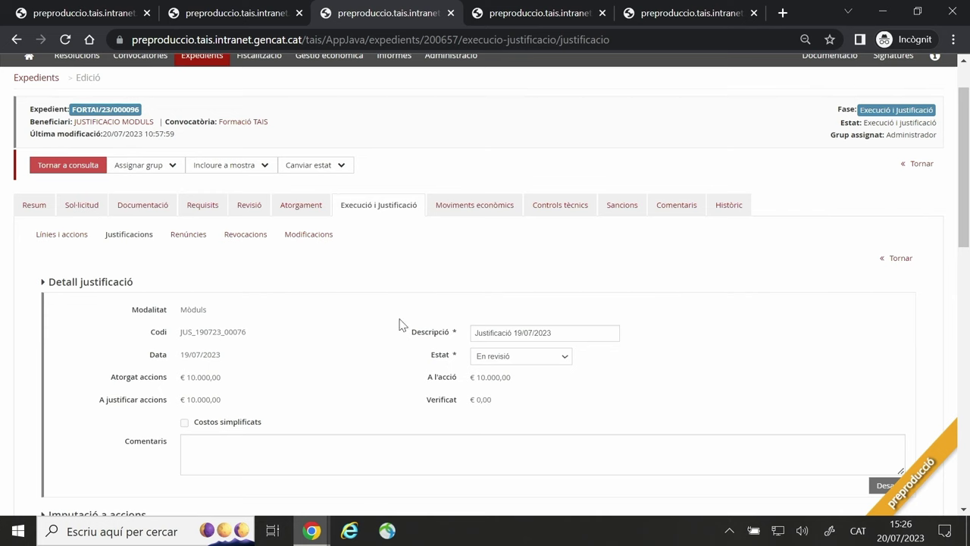
pyautogui.scroll(-1, 335, 388)
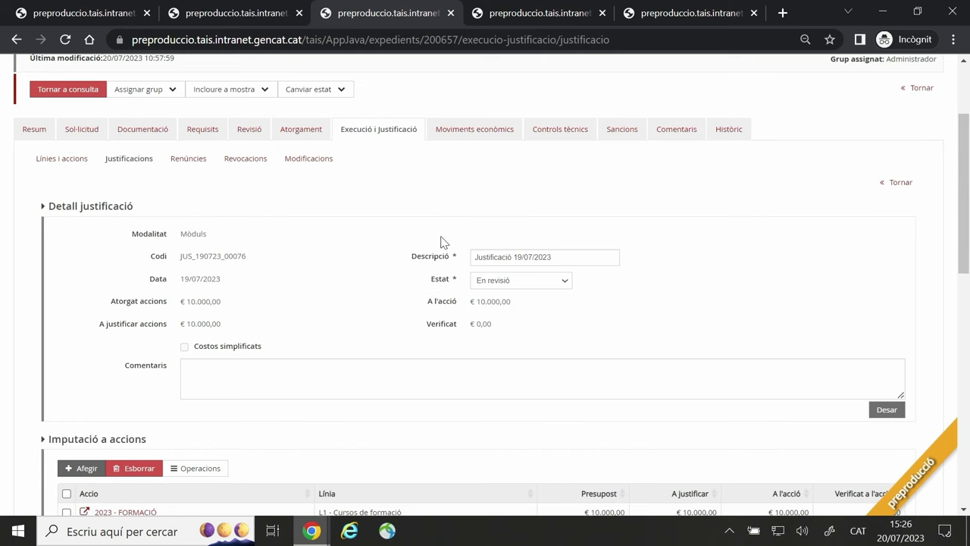
# Open the attribute imputation of the 2023 - FORMACIÓ action and review its imputed amounts and attributes.
pyautogui.scroll(-2, 457, 290)
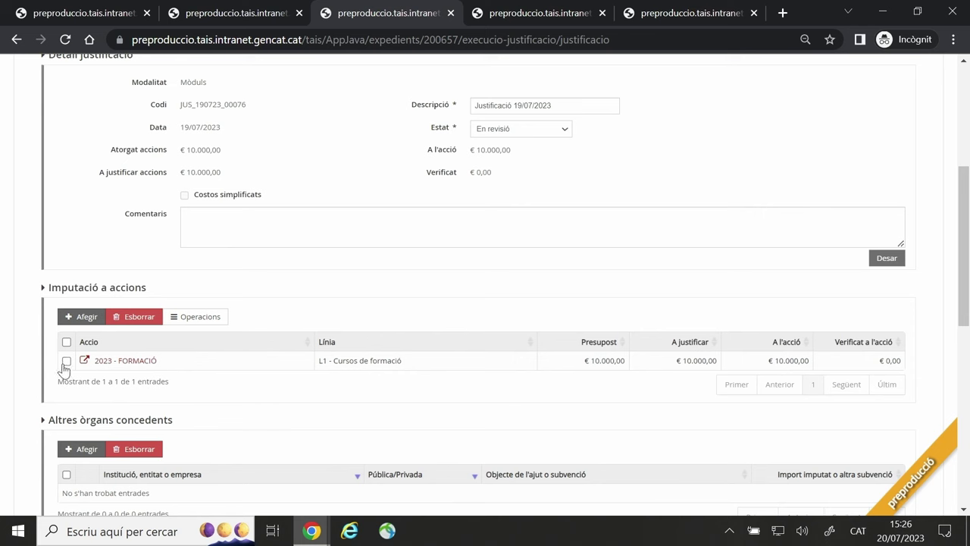
pyautogui.click(184, 318)
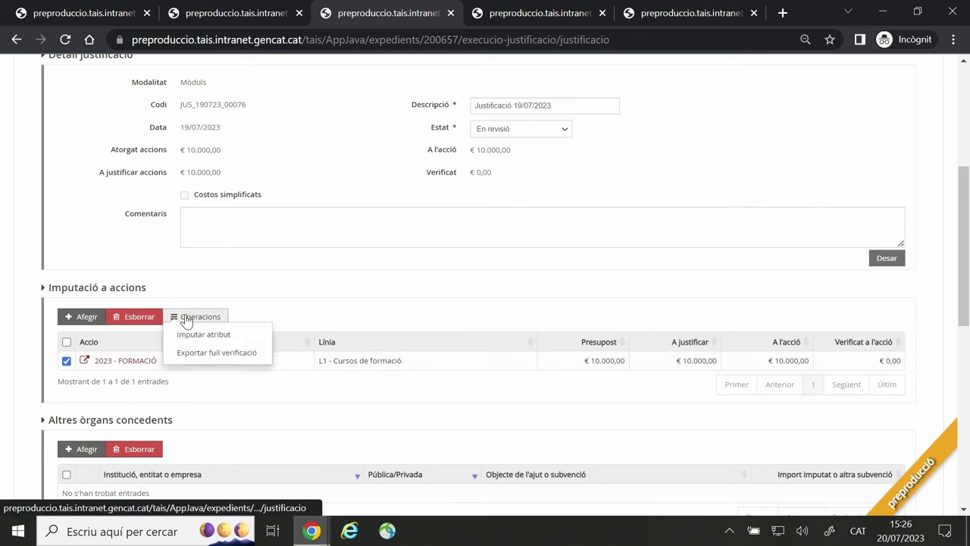
pyautogui.click(211, 335)
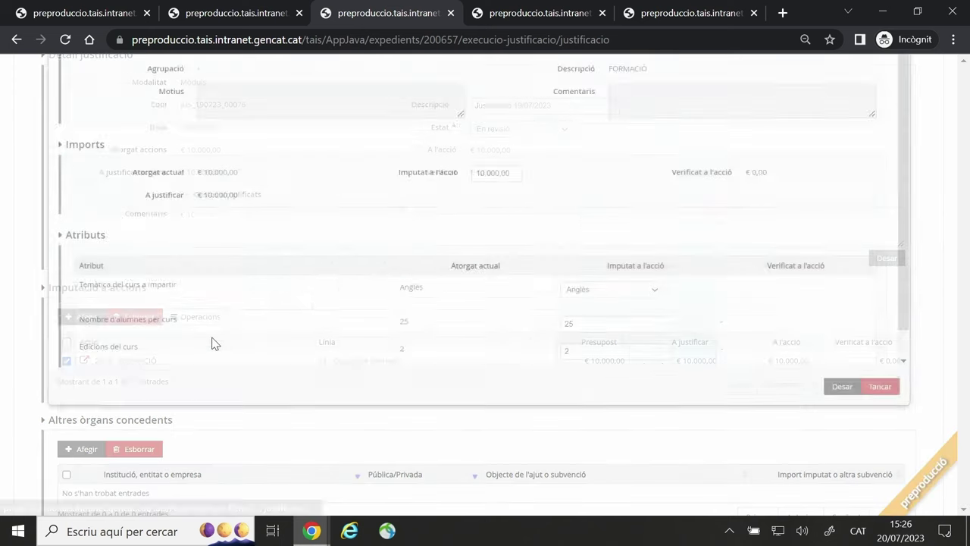
pyautogui.scroll(-1, 213, 344)
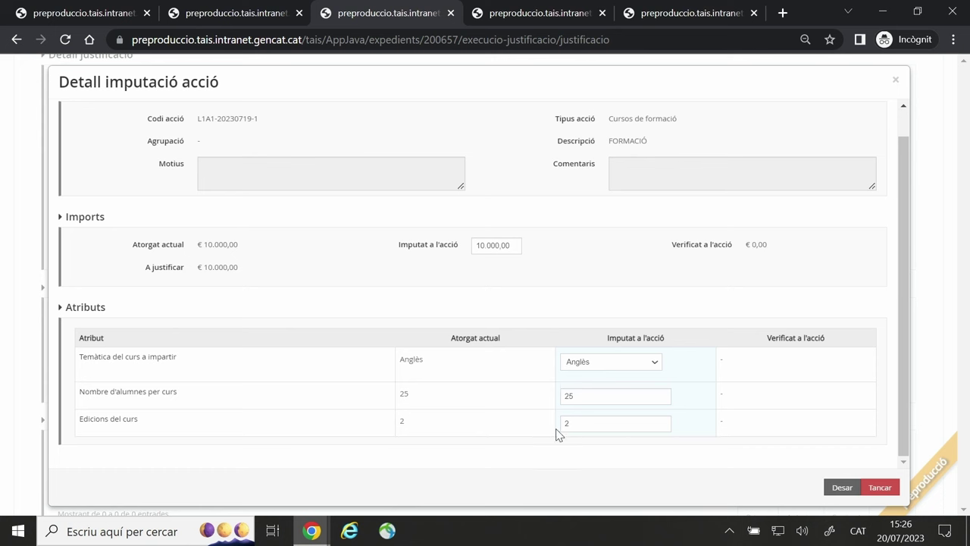
# Set the administrative and technical reviews of the incoming document PROVA_D.pdf to Correcte and save it.
pyautogui.click(879, 487)
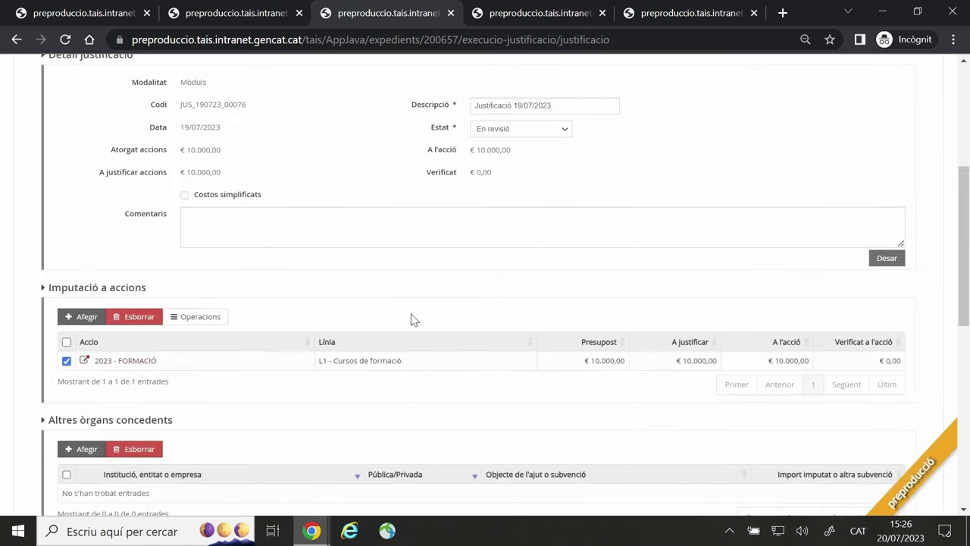
pyautogui.scroll(-2, 412, 321)
pyautogui.scroll(-2, 412, 318)
pyautogui.scroll(-2, 321, 275)
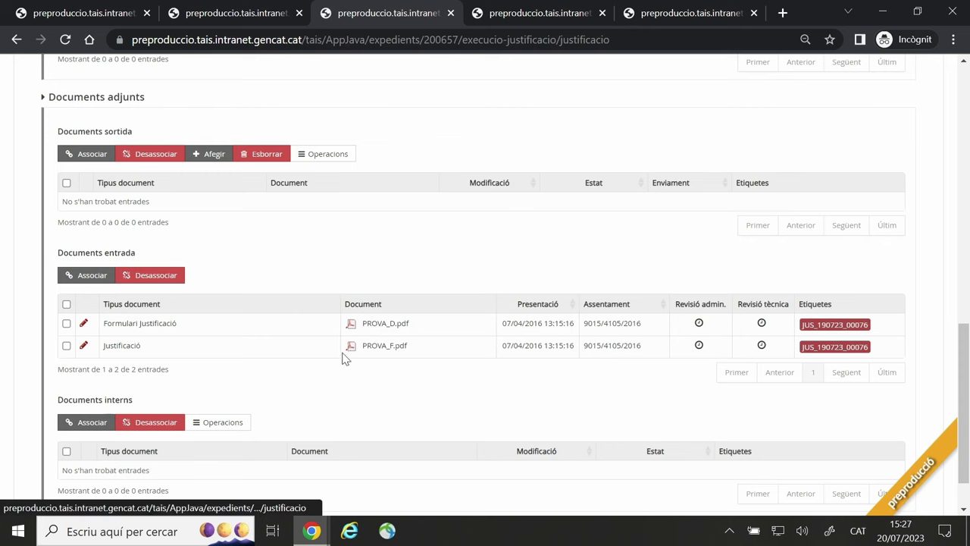
pyautogui.click(84, 324)
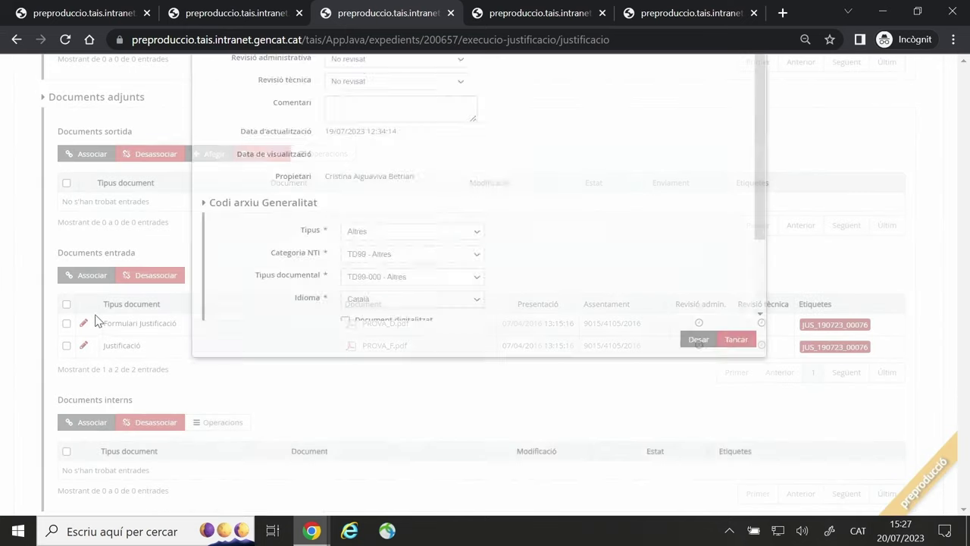
pyautogui.click(366, 219)
pyautogui.click(368, 228)
pyautogui.click(369, 230)
pyautogui.click(371, 255)
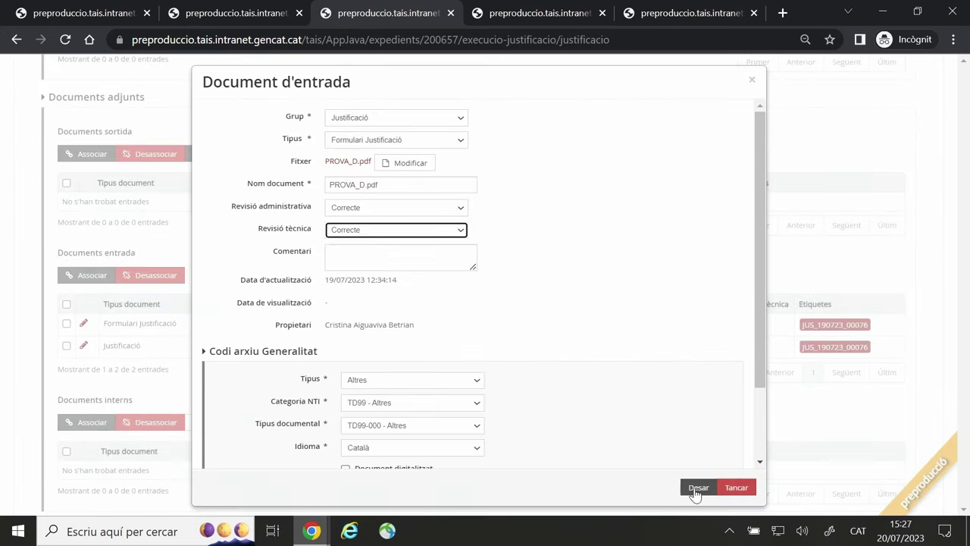
pyautogui.click(698, 487)
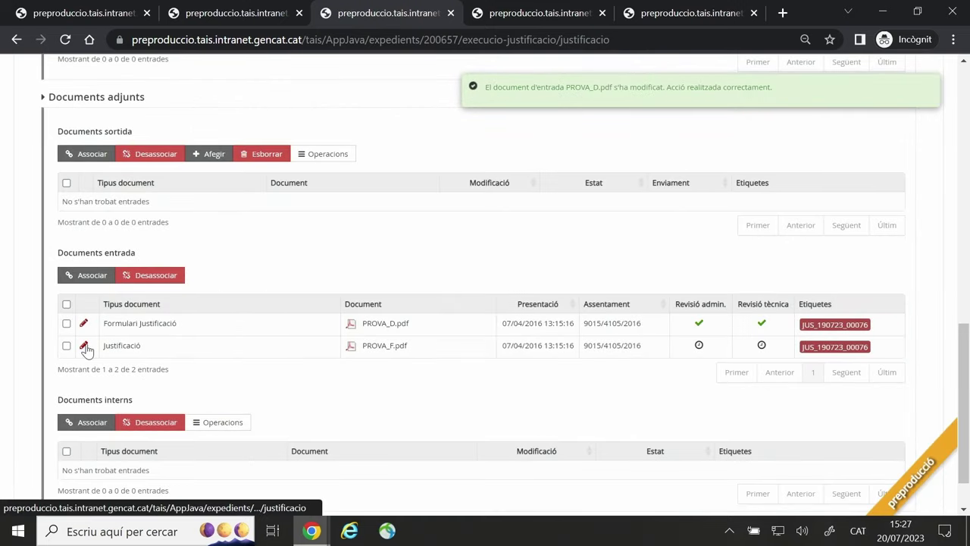
# Set the administrative and technical reviews of the incoming document PROVA_F.pdf to Correcte and save it.
pyautogui.click(83, 346)
pyautogui.click(373, 210)
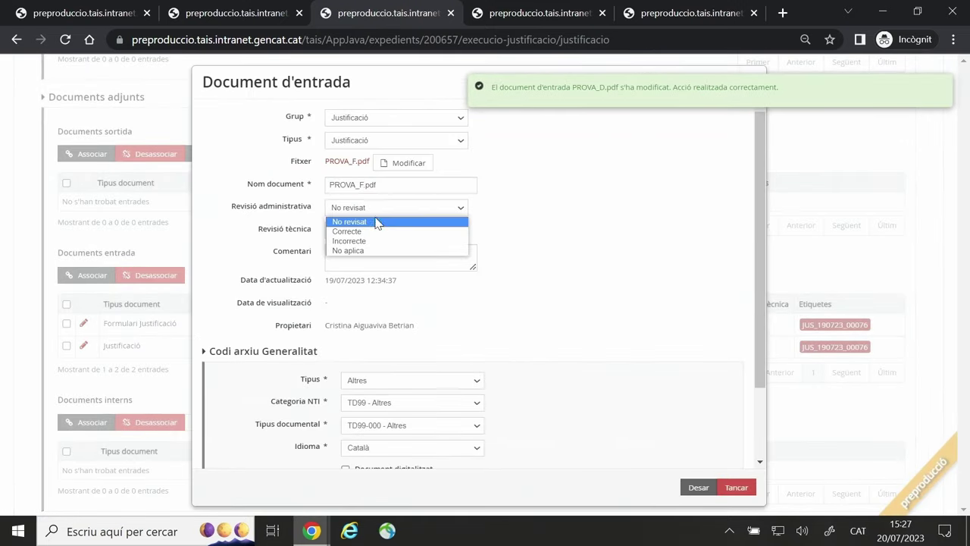
pyautogui.click(376, 231)
pyautogui.click(368, 231)
pyautogui.click(365, 254)
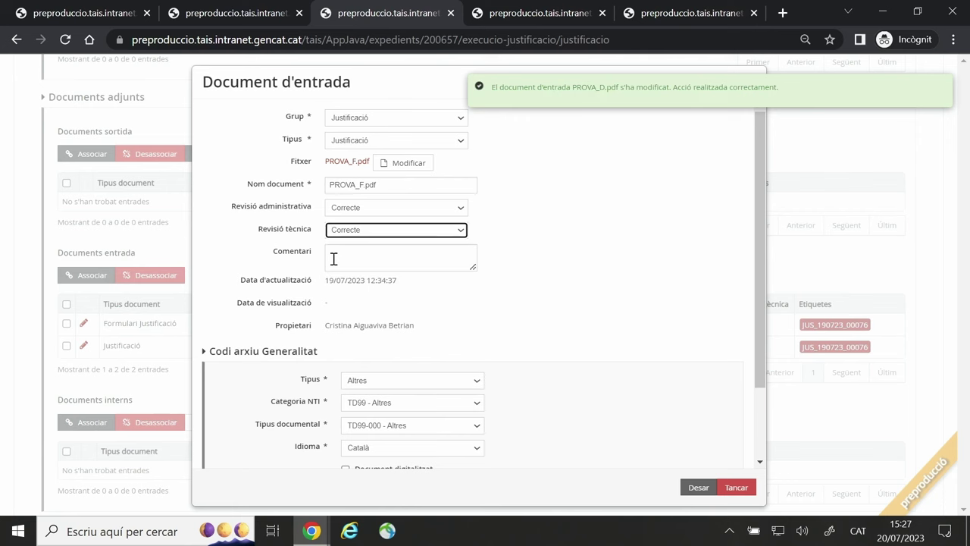
pyautogui.click(701, 485)
# Set the Mòduls justification's Estat to Justificació finalitzada and save it.
pyautogui.scroll(6, 512, 407)
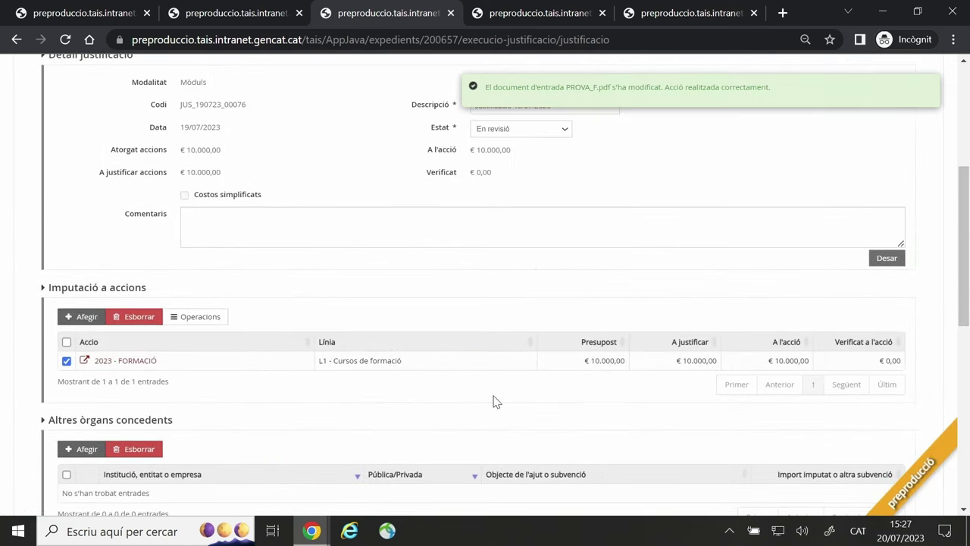
pyautogui.scroll(1, 494, 402)
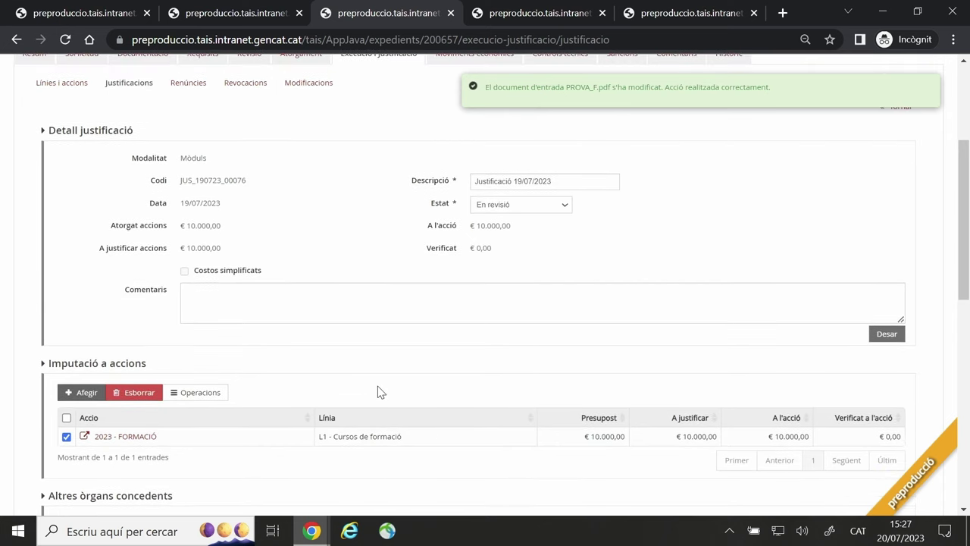
pyautogui.scroll(-1, 379, 392)
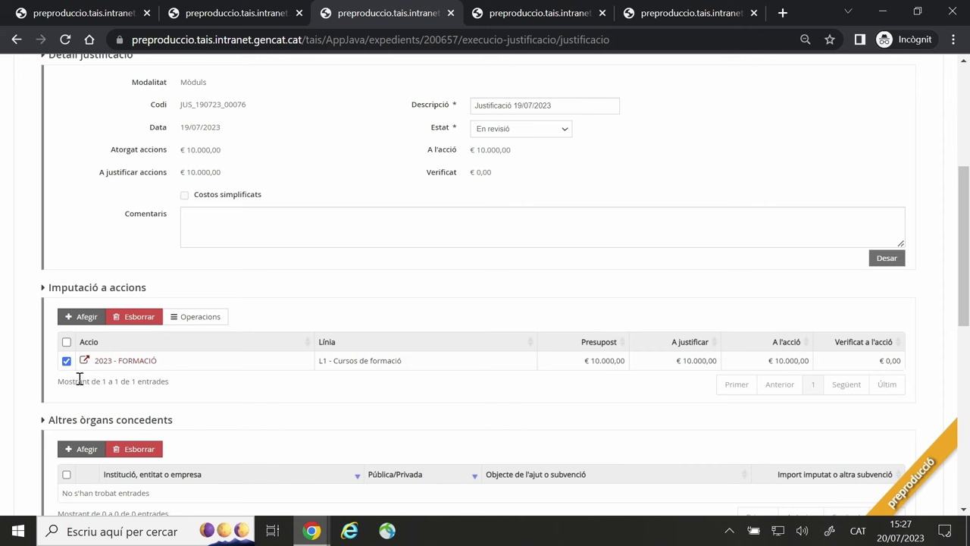
pyautogui.click(490, 134)
pyautogui.click(526, 156)
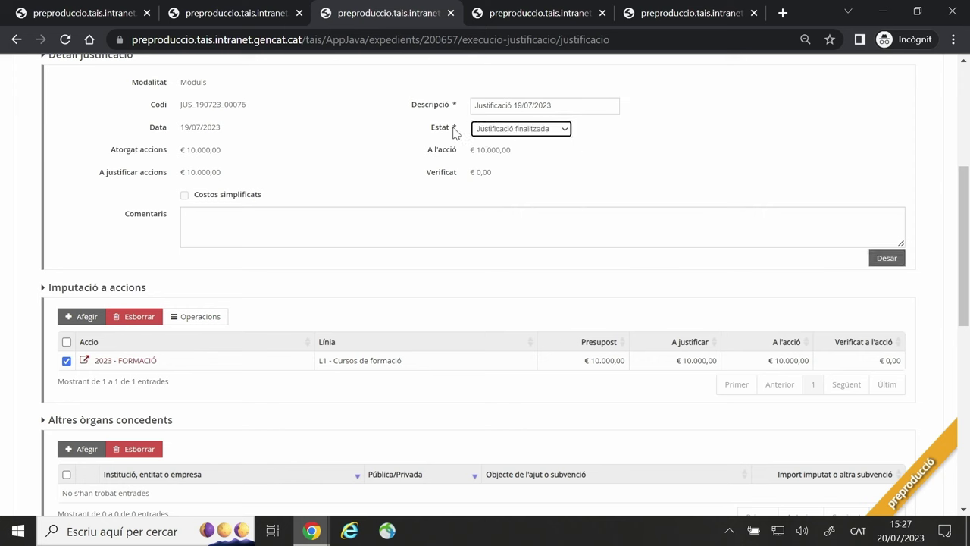
pyautogui.click(886, 259)
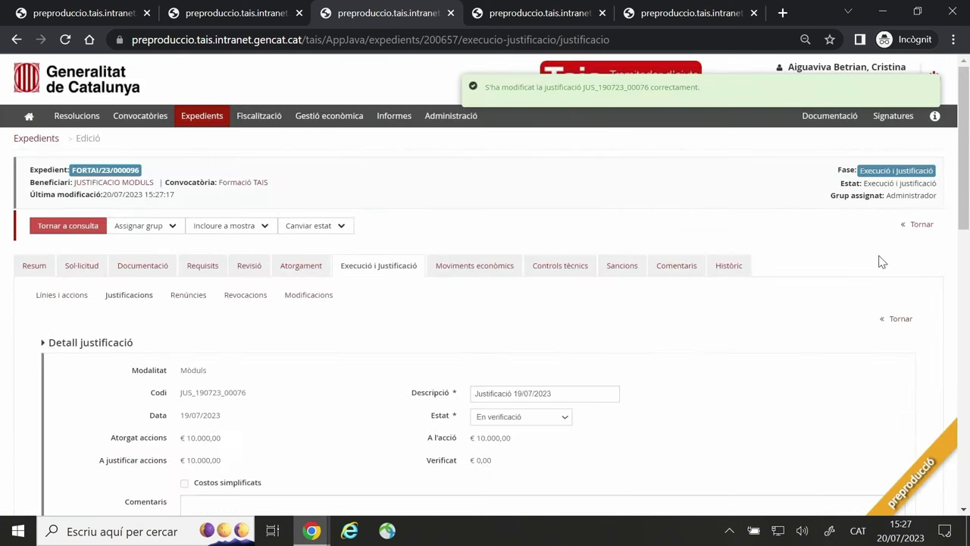
# In the attribute imputation of the 2023 - FORMACIÓ action, enter the verified attributes: Anglès, 25 students per course and 2 editions.
pyautogui.scroll(-2, 692, 233)
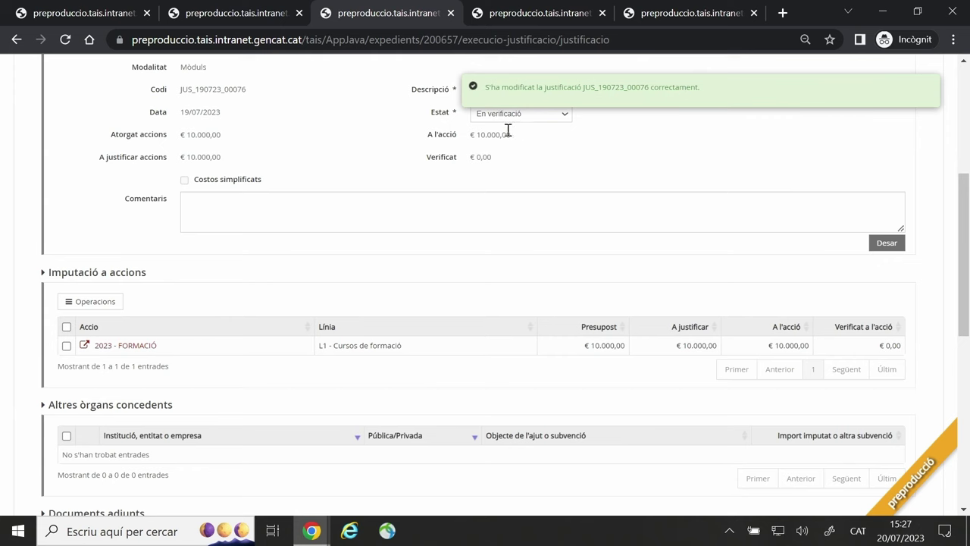
pyautogui.click(66, 346)
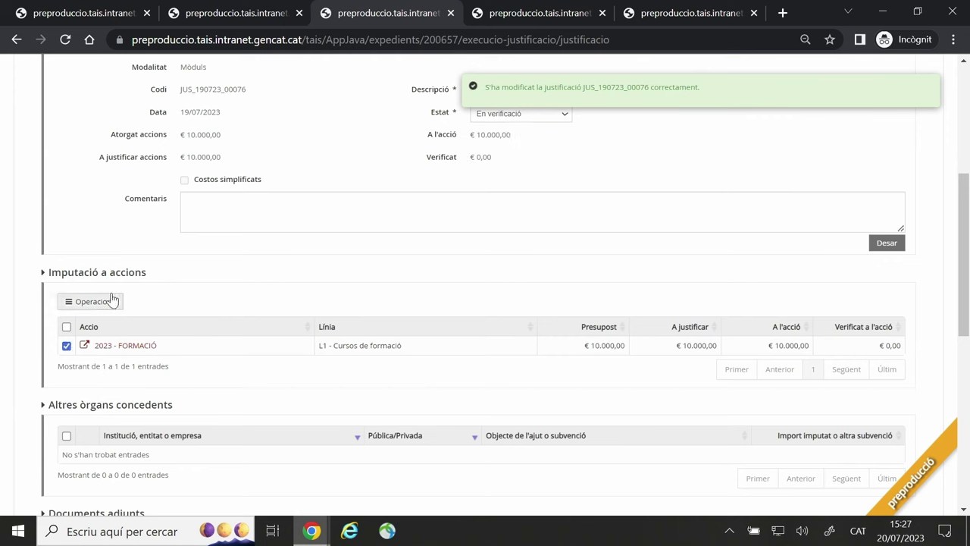
pyautogui.click(114, 301)
pyautogui.click(135, 322)
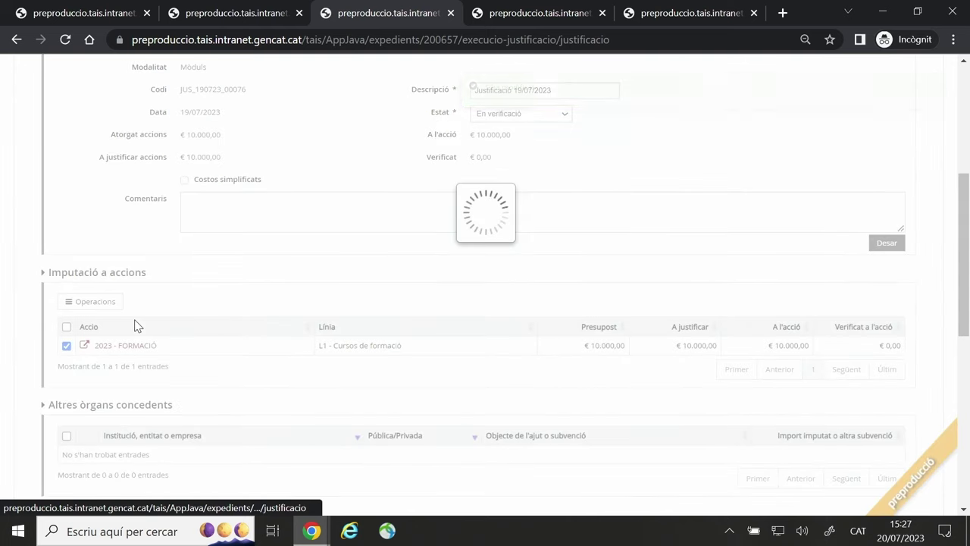
pyautogui.scroll(-1, 447, 315)
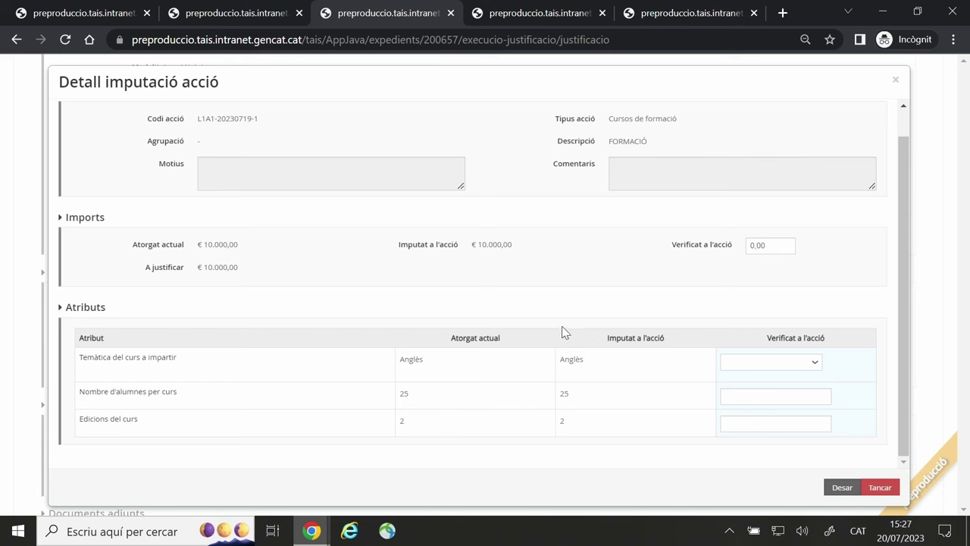
pyautogui.click(743, 362)
pyautogui.click(746, 384)
pyautogui.click(755, 396)
pyautogui.write('25')
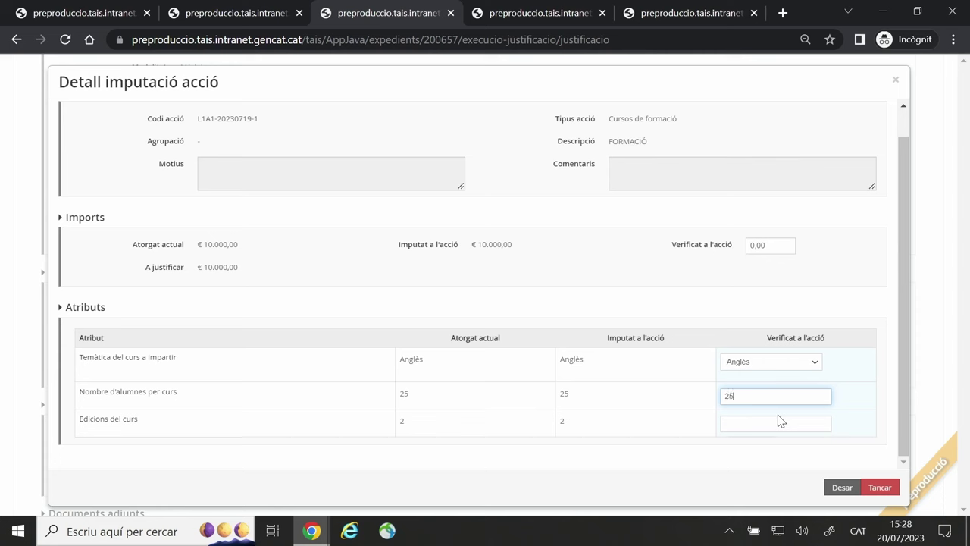
pyautogui.click(784, 426)
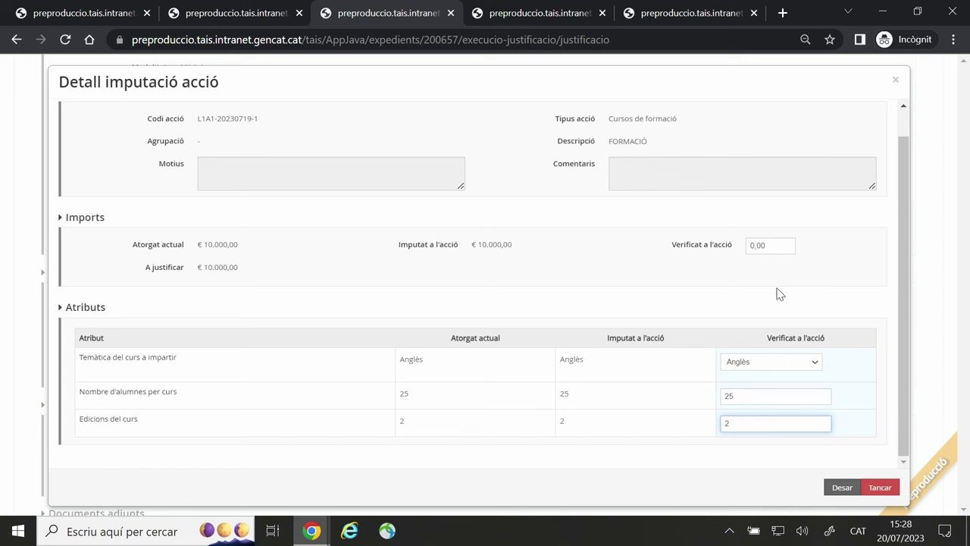
# Set the action's Verificat a l'acció amount to 10000 and save the imputation.
pyautogui.click(770, 245)
pyautogui.write('1')
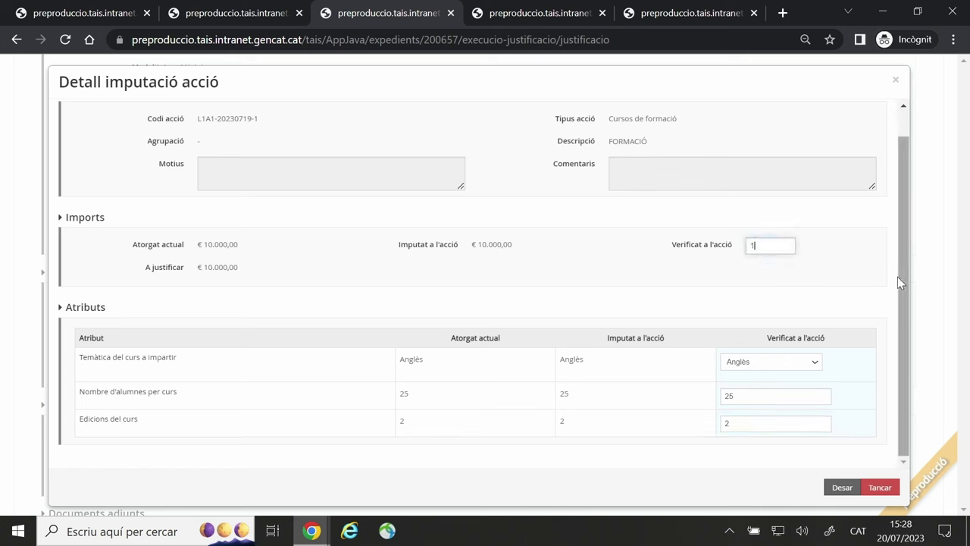
pyautogui.write('0000')
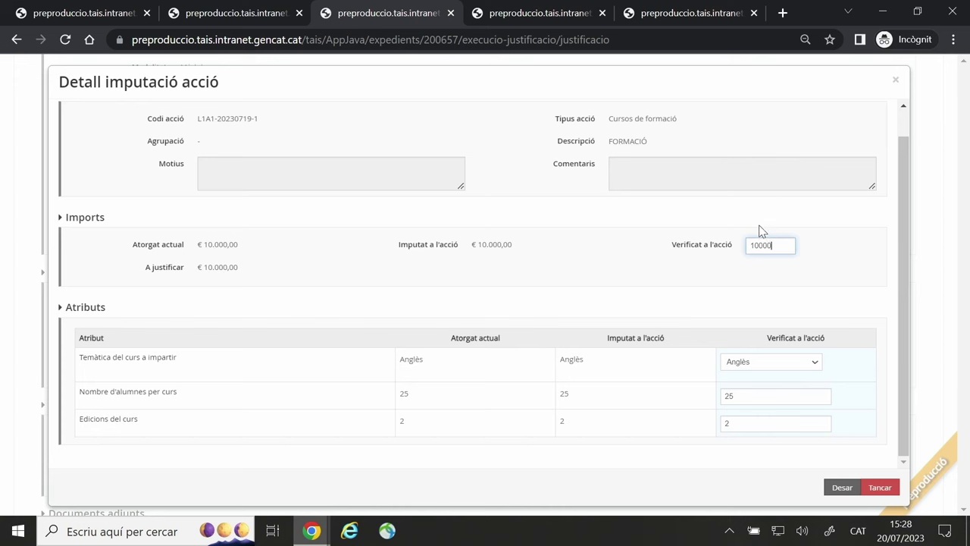
pyautogui.click(840, 487)
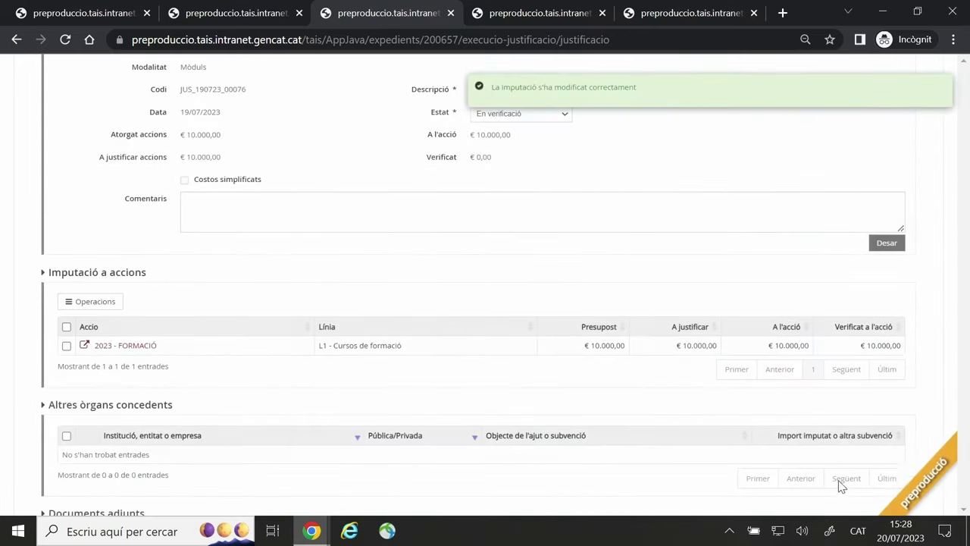
# Set the Mòduls justification's Estat to Verificació finalitzada, save it, and return the expedient to consultation mode.
pyautogui.scroll(3, 565, 278)
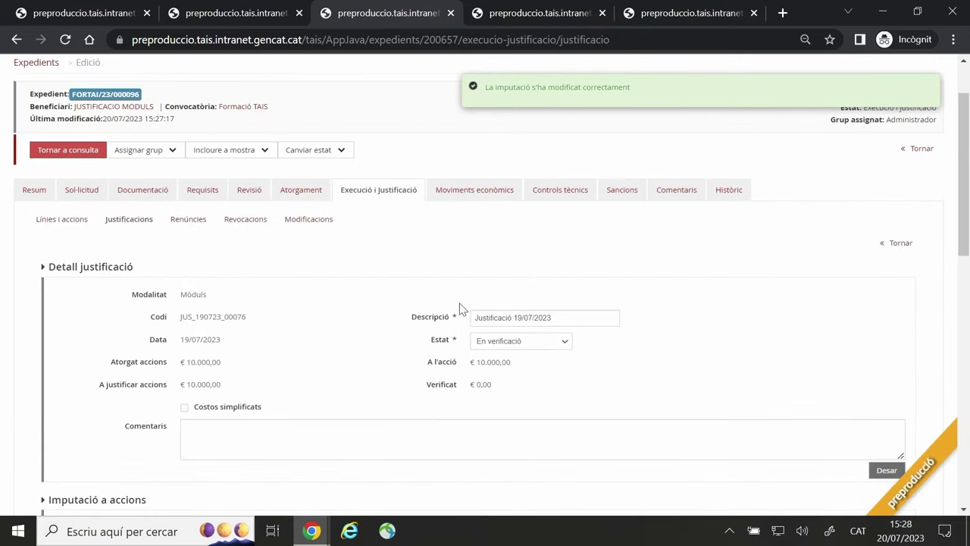
pyautogui.click(545, 347)
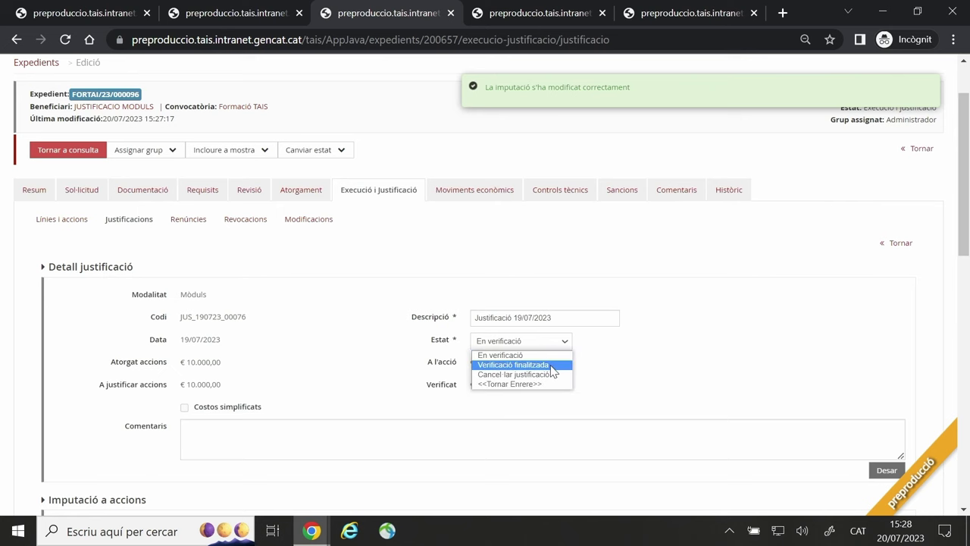
pyautogui.click(523, 365)
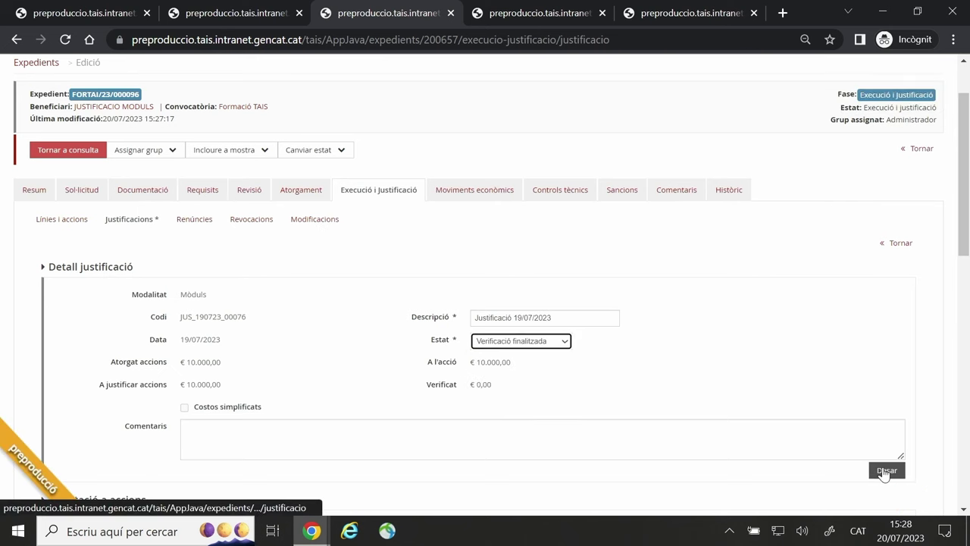
pyautogui.click(885, 471)
pyautogui.scroll(-1, 690, 426)
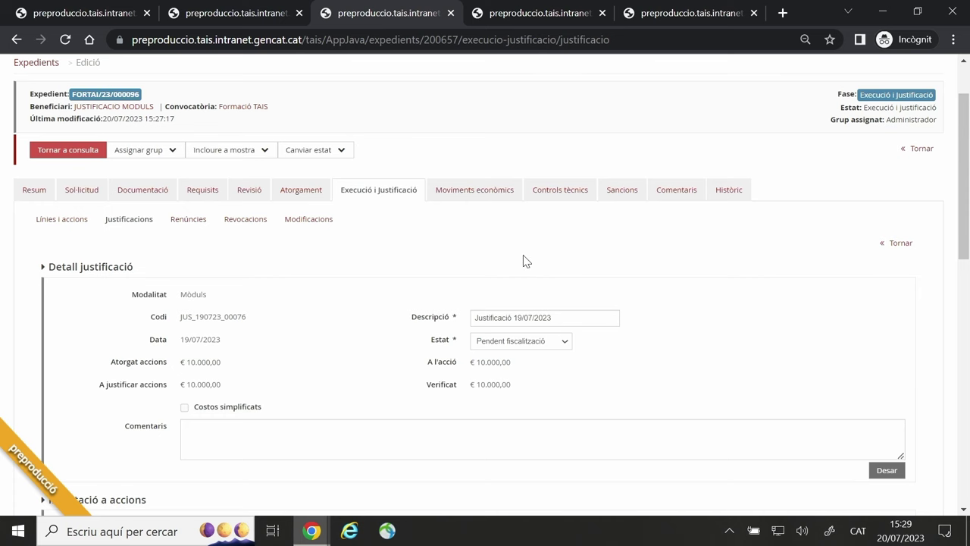
pyautogui.click(80, 149)
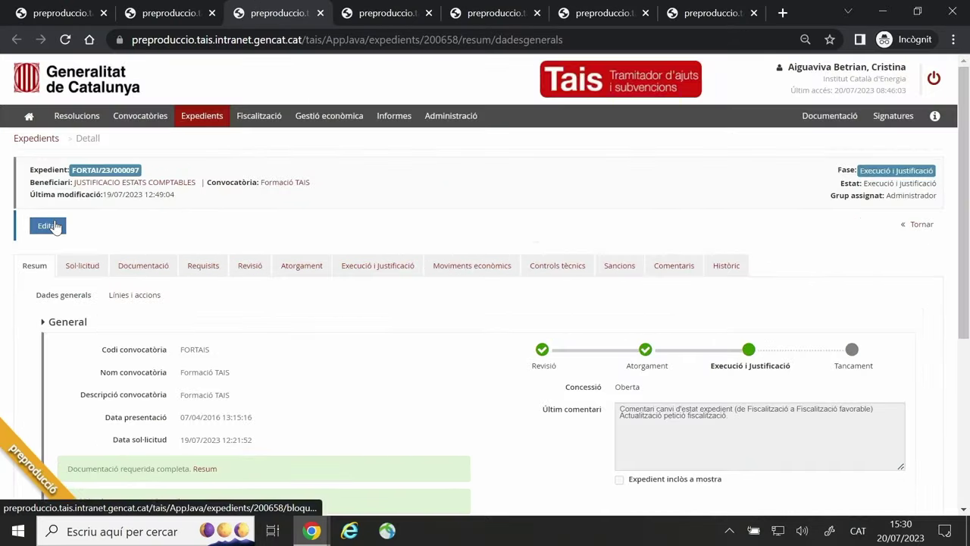
# Put the JUSTIFICACIO ESTATS COMPTABLES expedient into edit mode and review its incoming documentation.
pyautogui.click(50, 226)
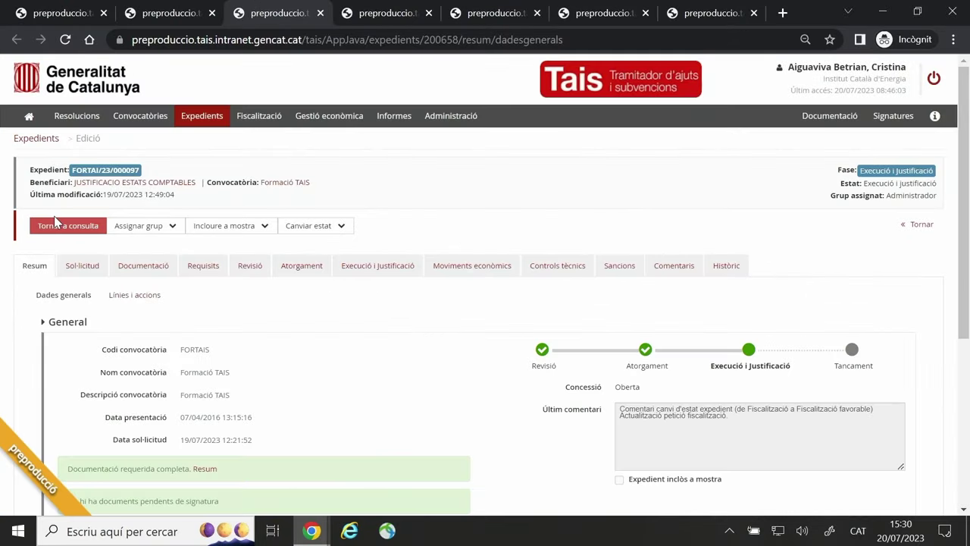
pyautogui.click(142, 267)
pyautogui.scroll(-1, 148, 266)
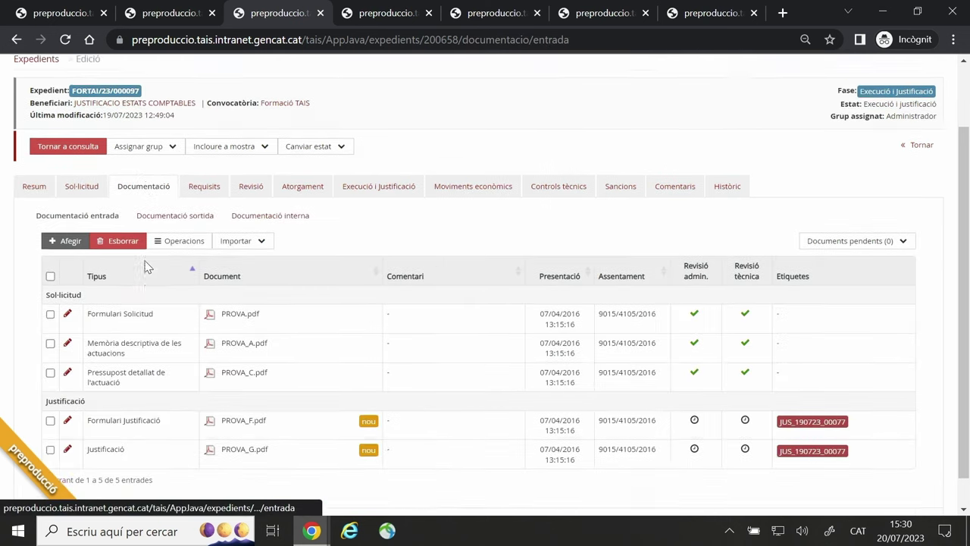
pyautogui.scroll(-1, 148, 267)
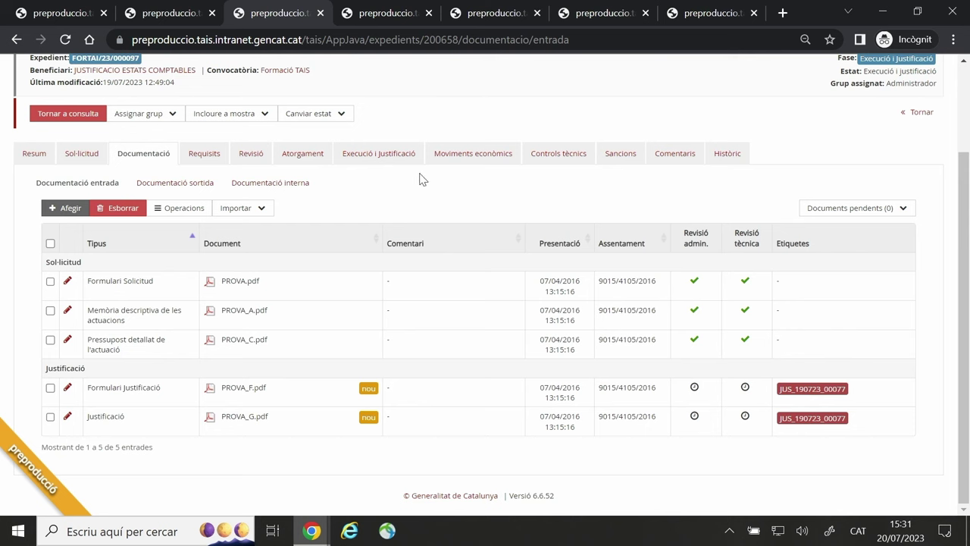
# Open the detail of the Estats comptables / Altres documents justification from the expedient's Justificacions.
pyautogui.click(385, 154)
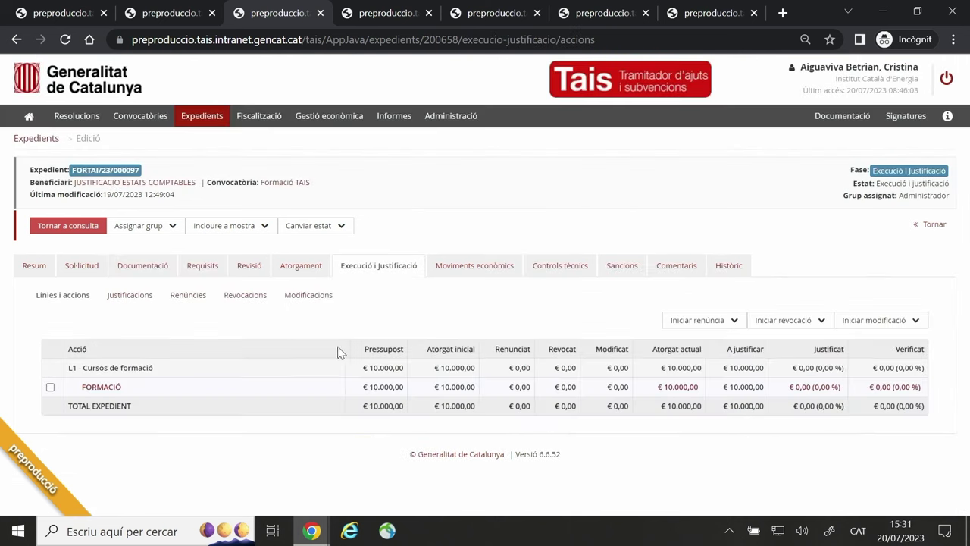
pyautogui.click(114, 295)
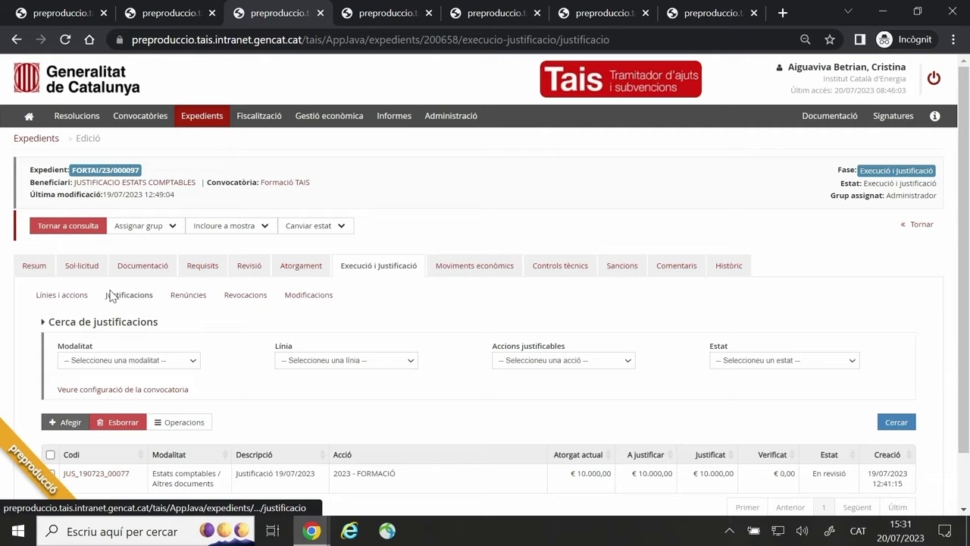
pyautogui.scroll(-1, 110, 297)
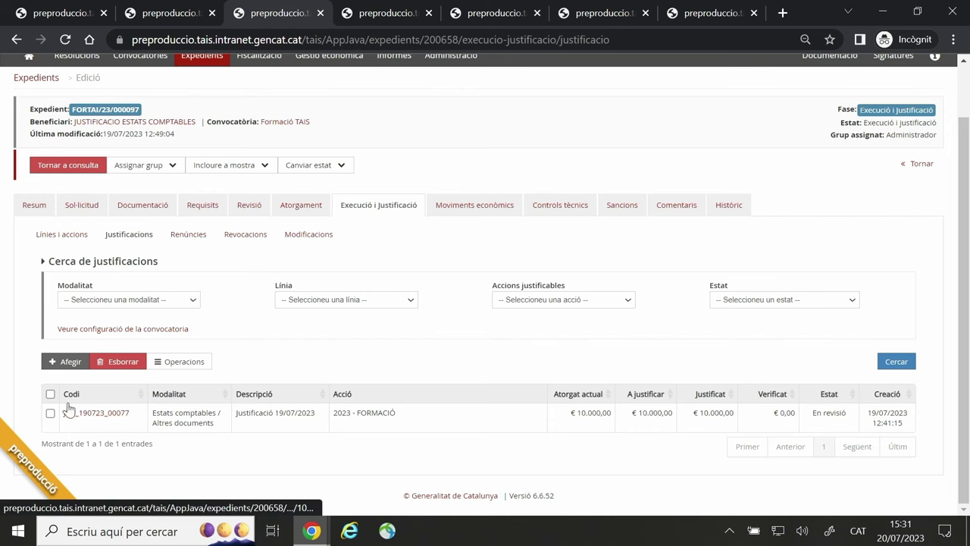
pyautogui.click(93, 412)
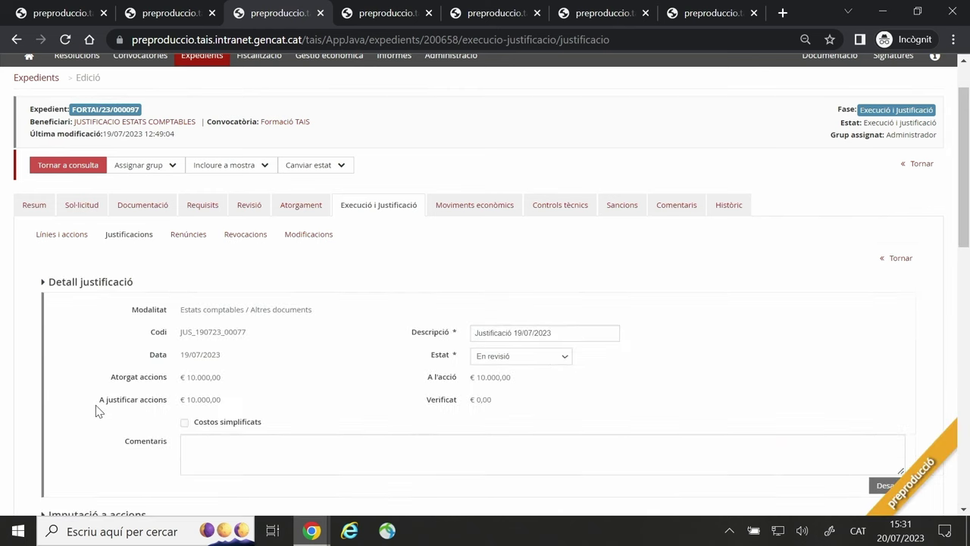
# Review the imputation detail of the 2023 - FORMACIÓ action in the Estats comptables justification, including its amounts and attributes, and close it.
pyautogui.scroll(-2, 97, 411)
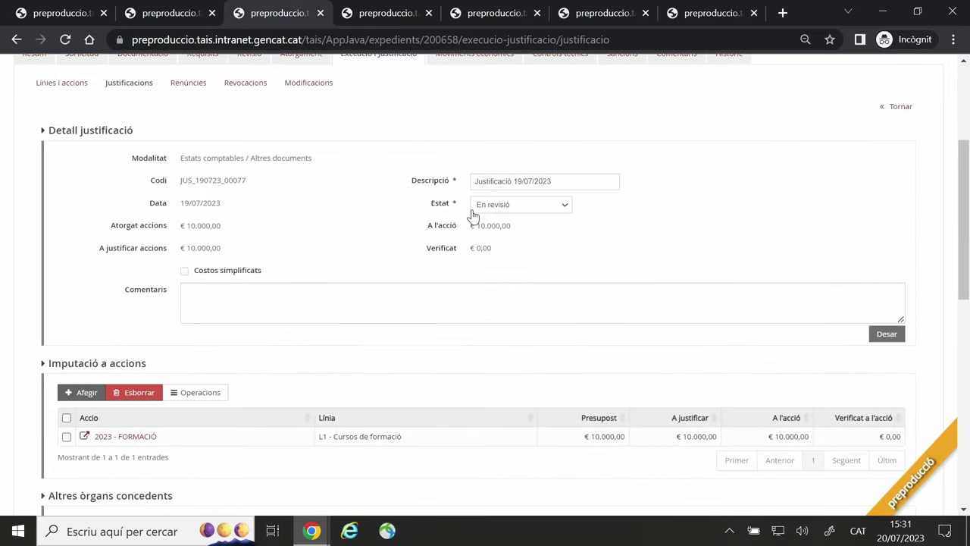
pyautogui.scroll(-1, 367, 332)
pyautogui.scroll(1, 367, 335)
pyautogui.click(66, 437)
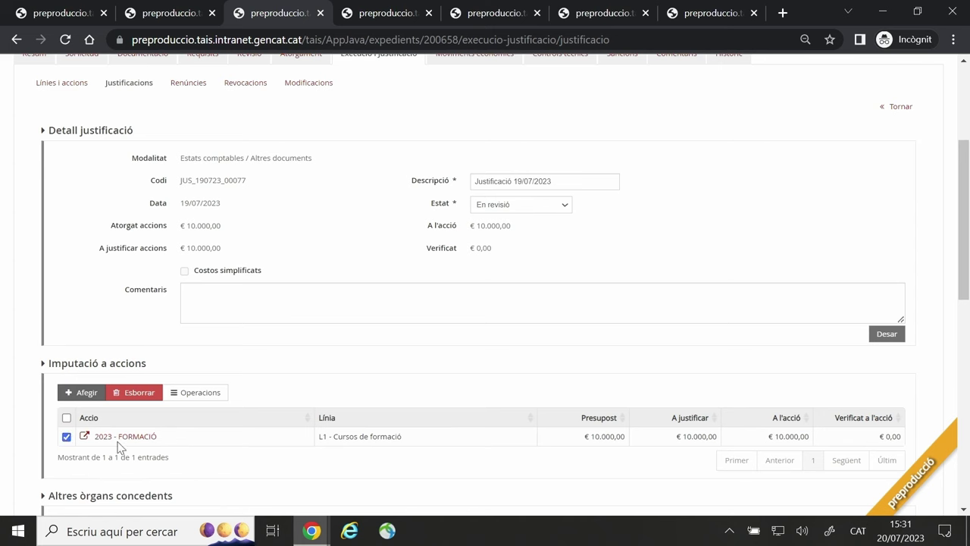
pyautogui.click(190, 394)
pyautogui.click(206, 409)
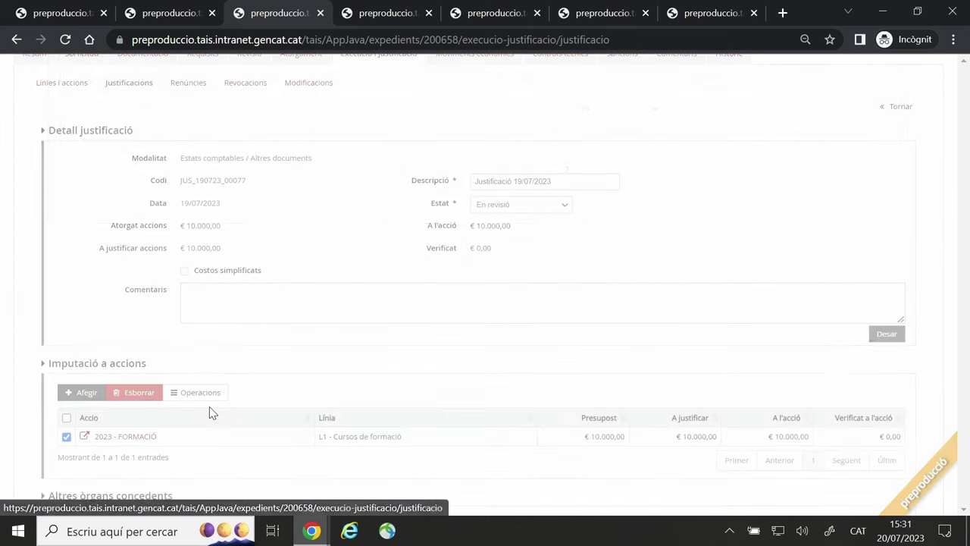
pyautogui.scroll(-1, 351, 332)
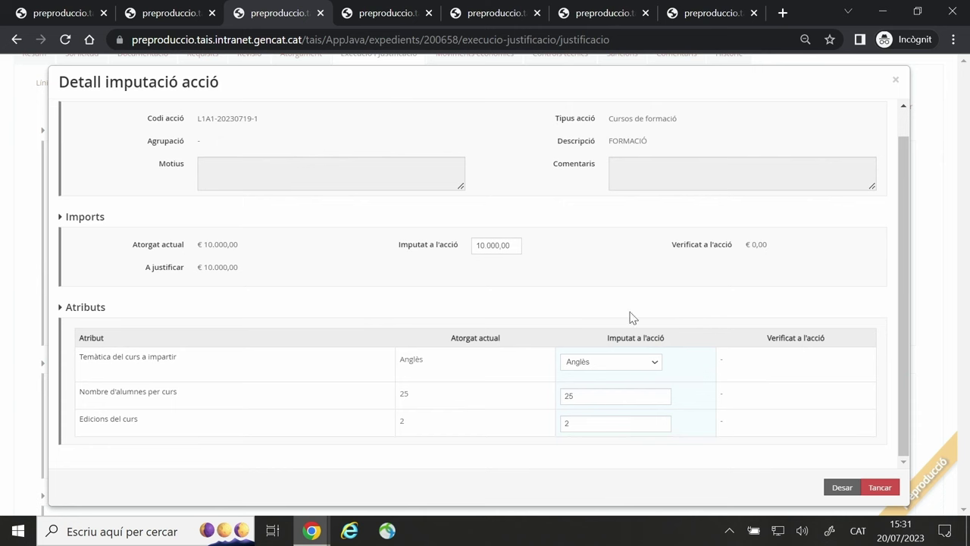
pyautogui.click(880, 487)
# Set the Revisió administrativa and Revisió tècnica of the incoming document PROVA_G.pdf to Correcte and save it.
pyautogui.scroll(-6, 318, 348)
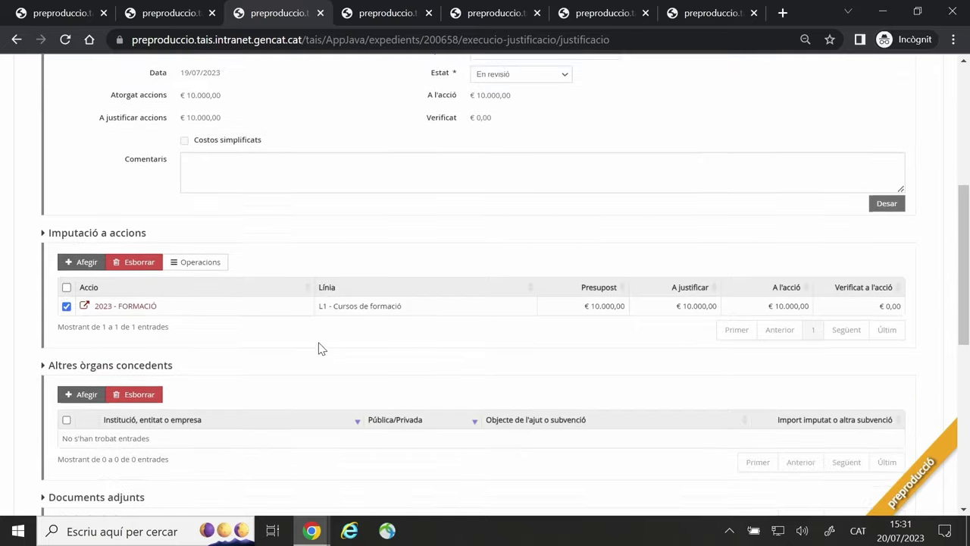
pyautogui.scroll(-1, 318, 348)
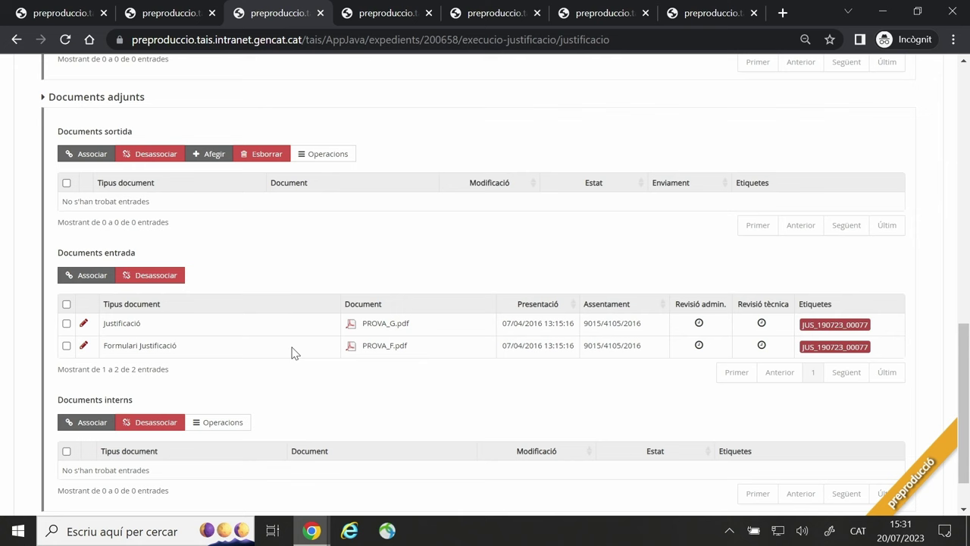
pyautogui.click(83, 324)
pyautogui.click(385, 206)
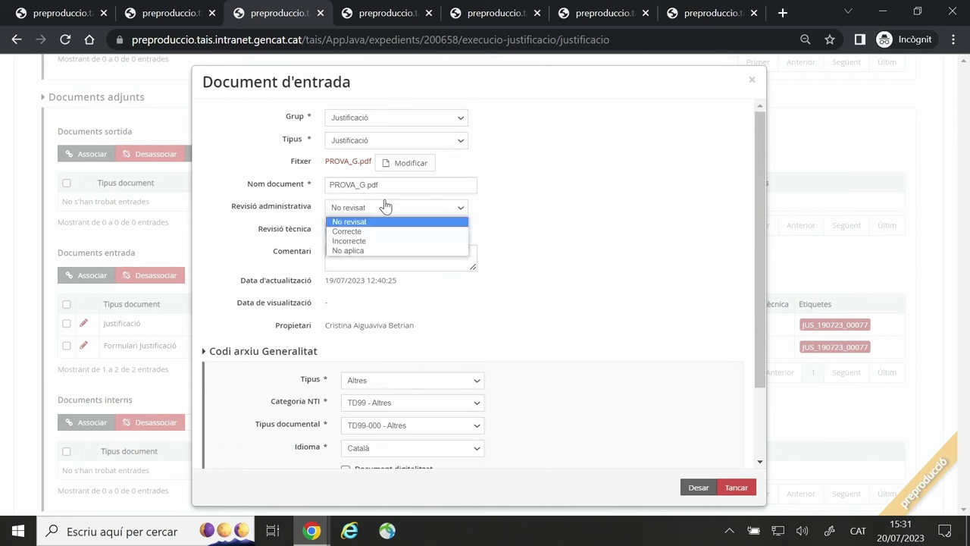
pyautogui.click(385, 231)
pyautogui.click(381, 230)
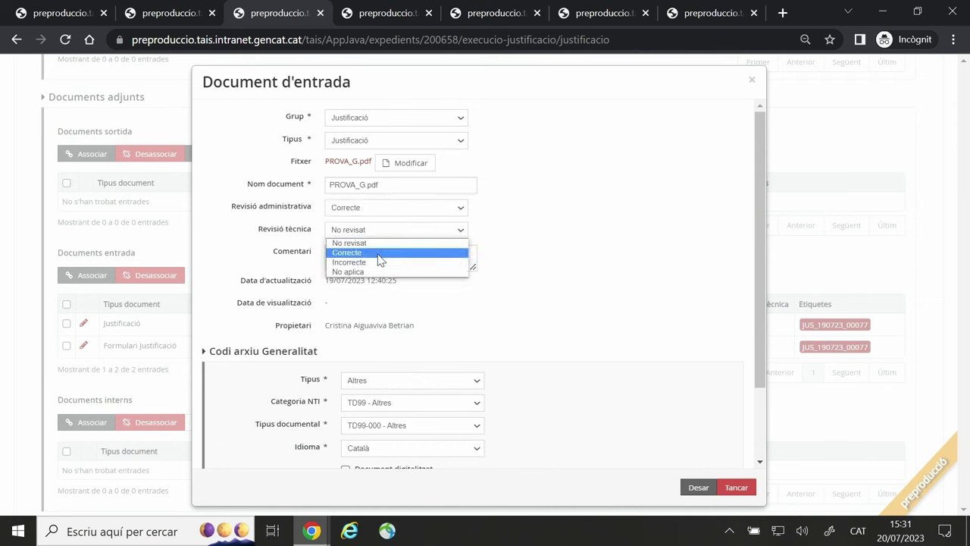
pyautogui.click(380, 254)
pyautogui.click(697, 487)
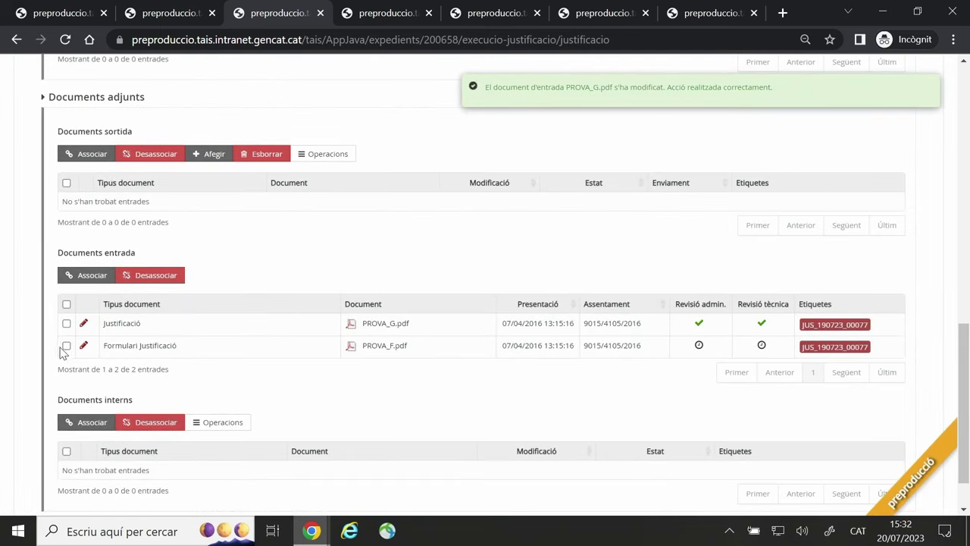
# Mark the incoming document PROVA_F.pdf as Correcte in both Revisió administrativa and Revisió tècnica, and save it.
pyautogui.click(83, 345)
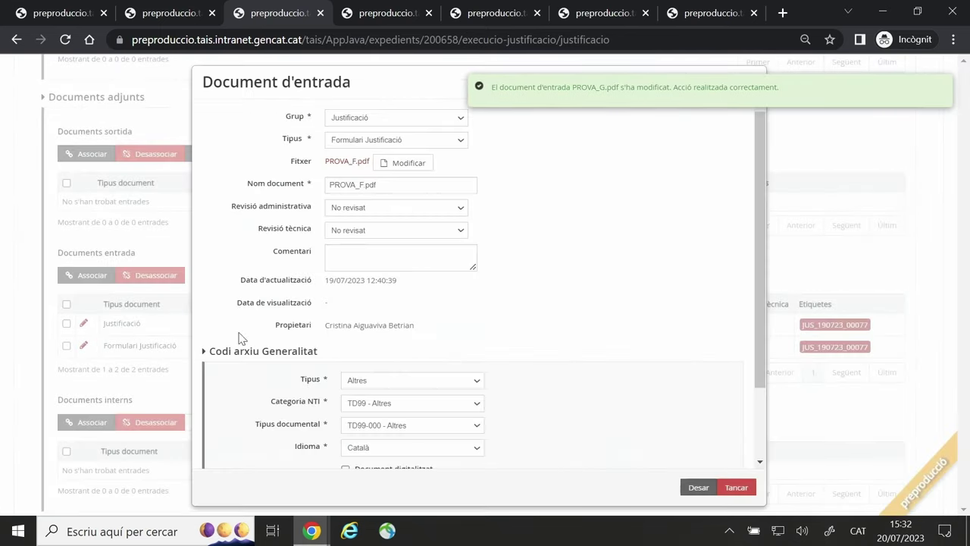
pyautogui.click(356, 211)
pyautogui.click(357, 230)
pyautogui.click(356, 232)
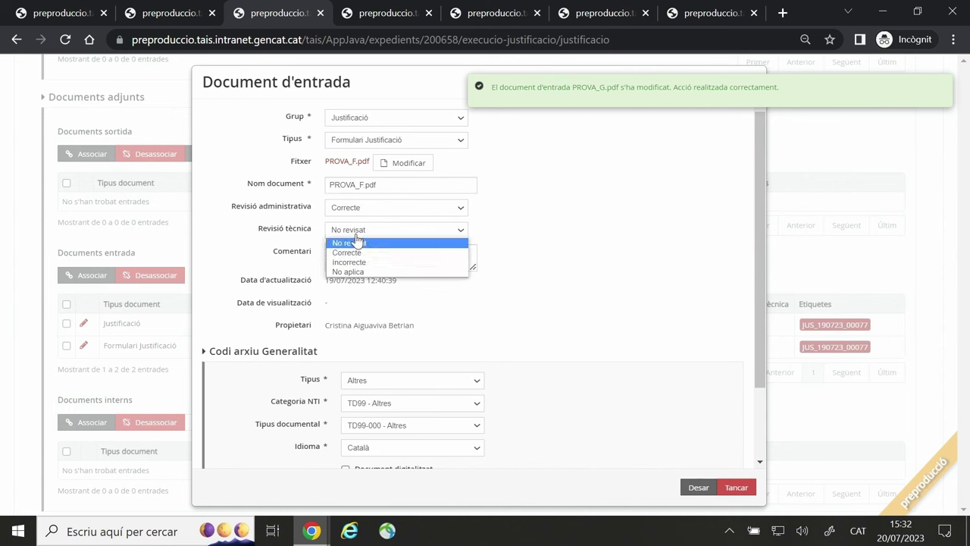
pyautogui.click(363, 252)
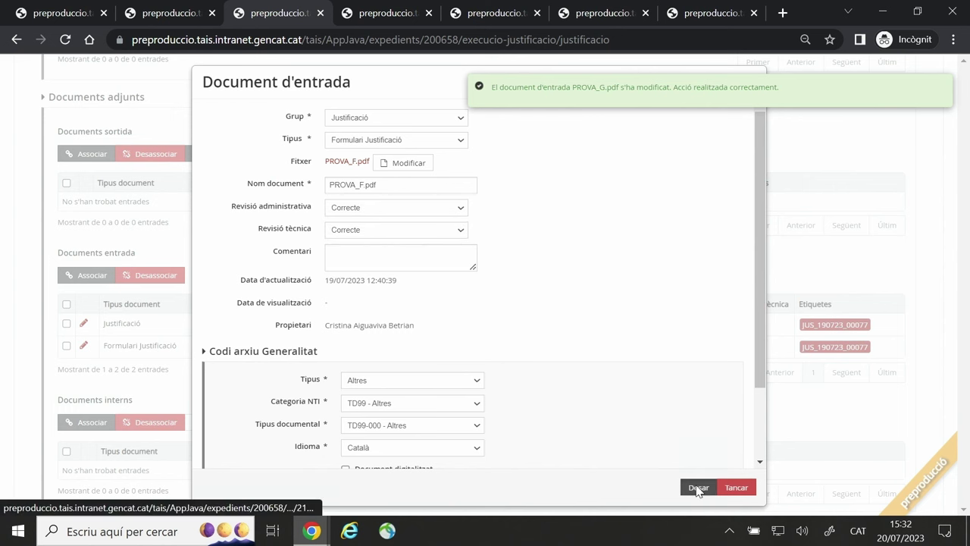
pyautogui.click(698, 487)
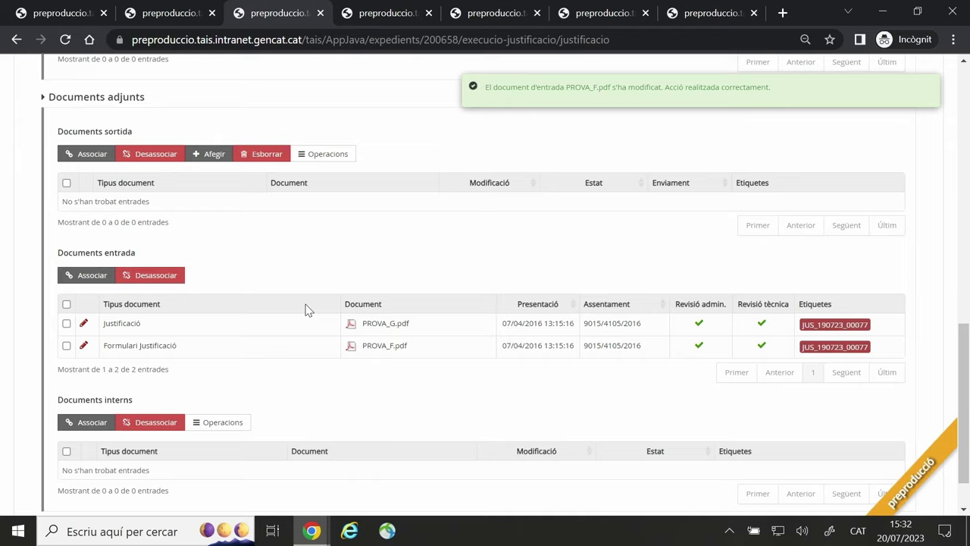
# Set the Estats comptables justification's Estat to Justificació finalitzada and save it.
pyautogui.scroll(8, 307, 309)
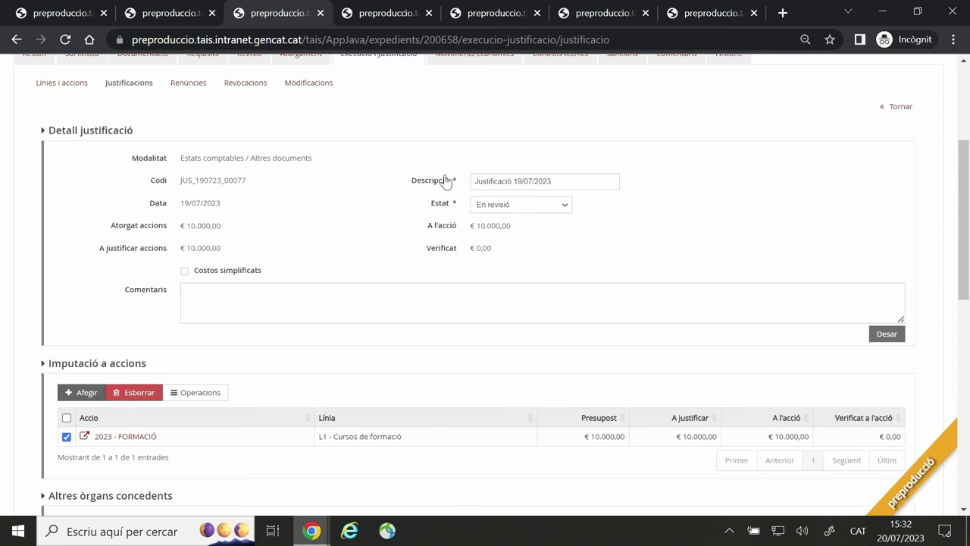
pyautogui.click(501, 207)
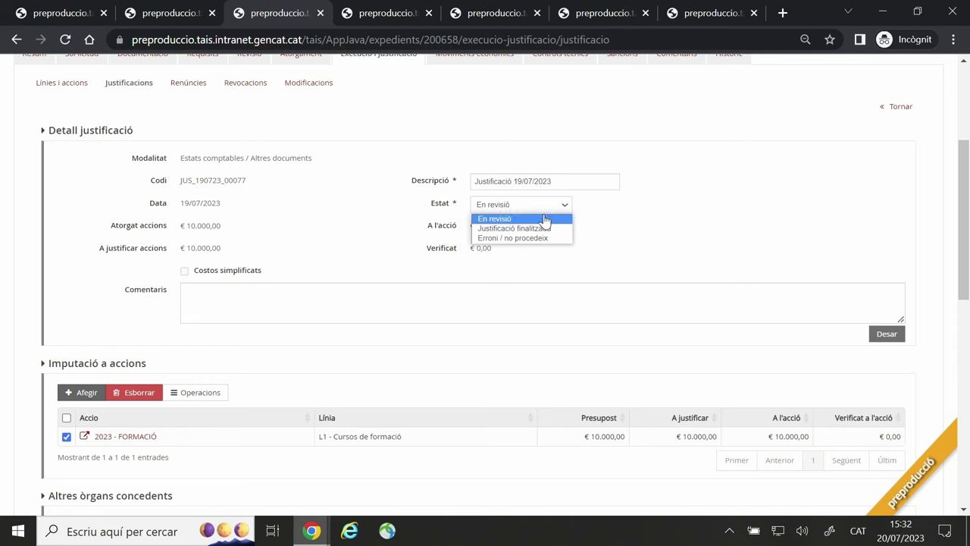
pyautogui.click(546, 228)
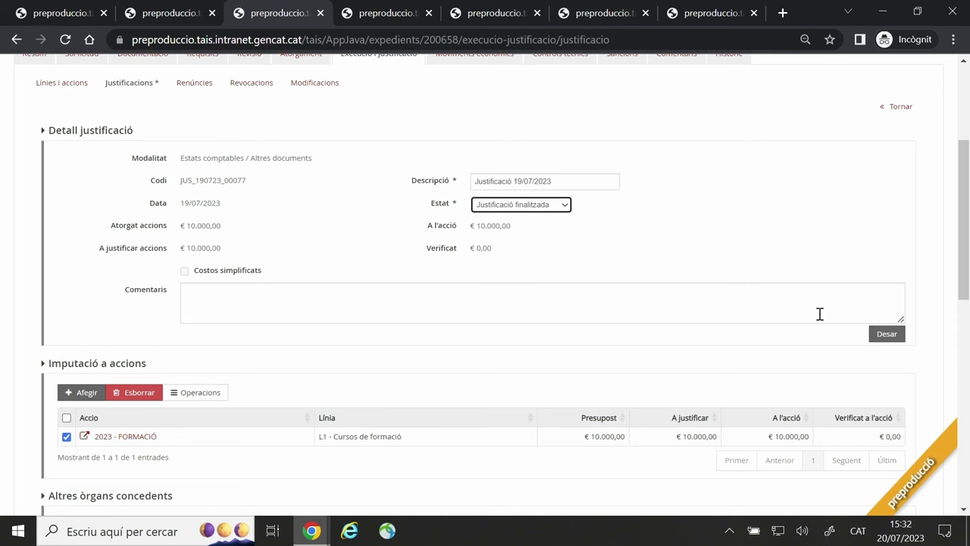
pyautogui.click(884, 335)
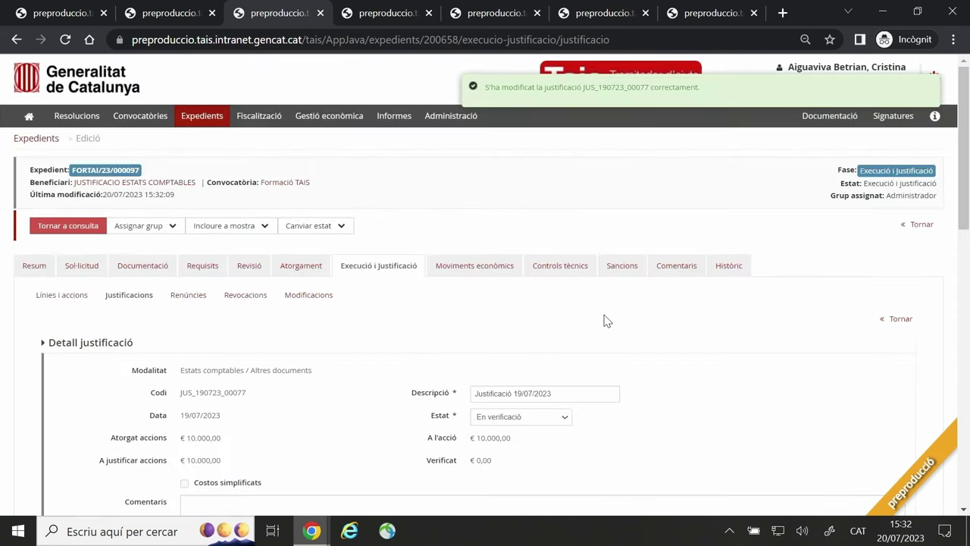
# In the FORMACIÓ action's imputation detail, enter the verified attributes: Temàtica Anglès, Nombre d'alumnes per curs 25 and Edicions del curs 2.
pyautogui.scroll(-2, 606, 321)
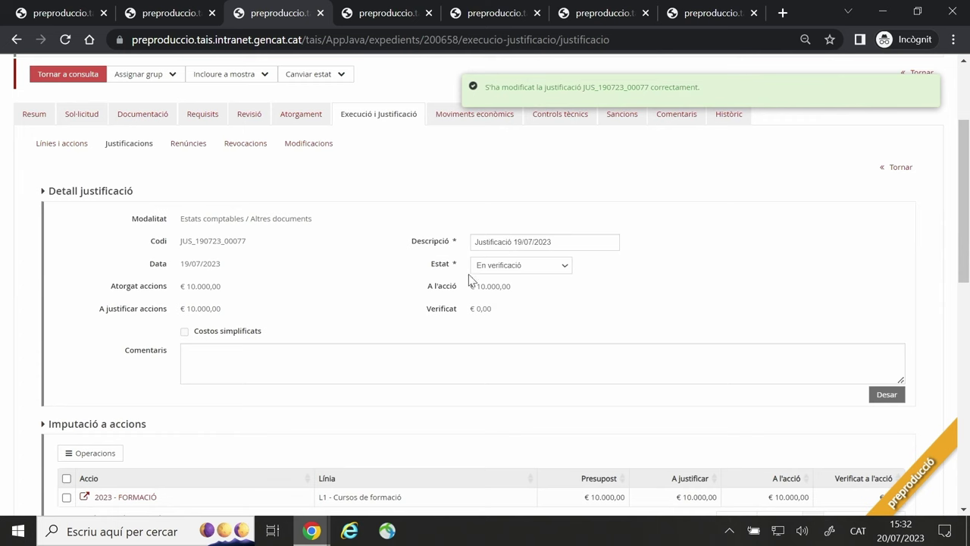
pyautogui.scroll(-1, 536, 303)
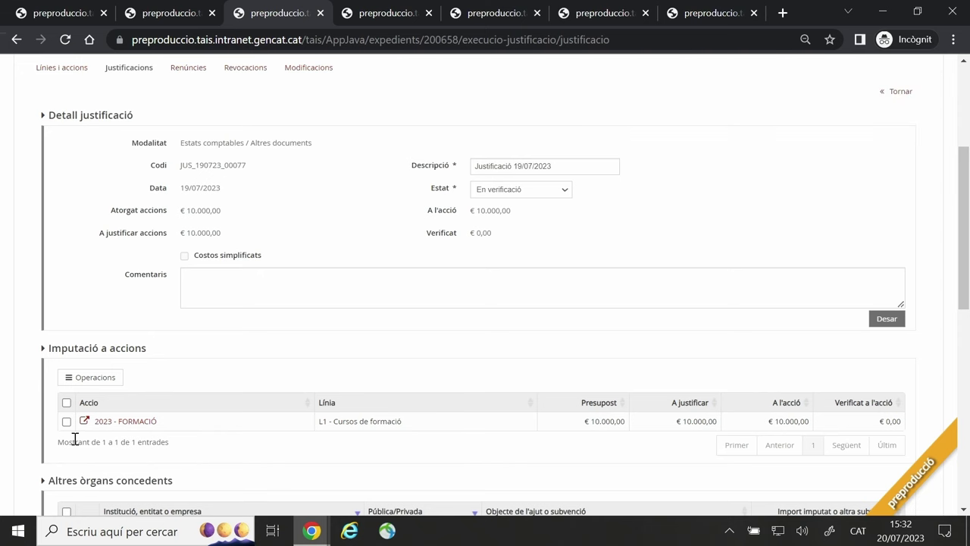
pyautogui.click(95, 376)
pyautogui.click(121, 394)
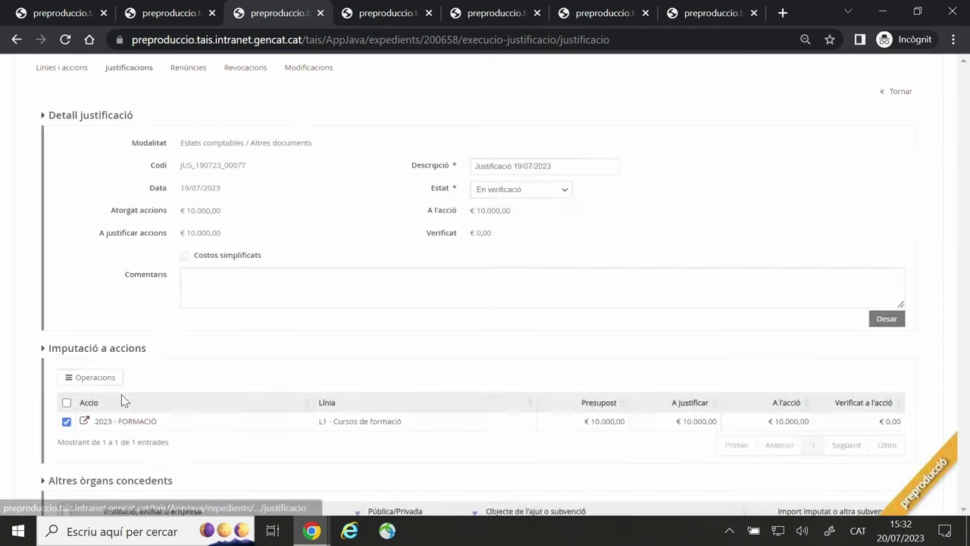
pyautogui.scroll(-1, 186, 357)
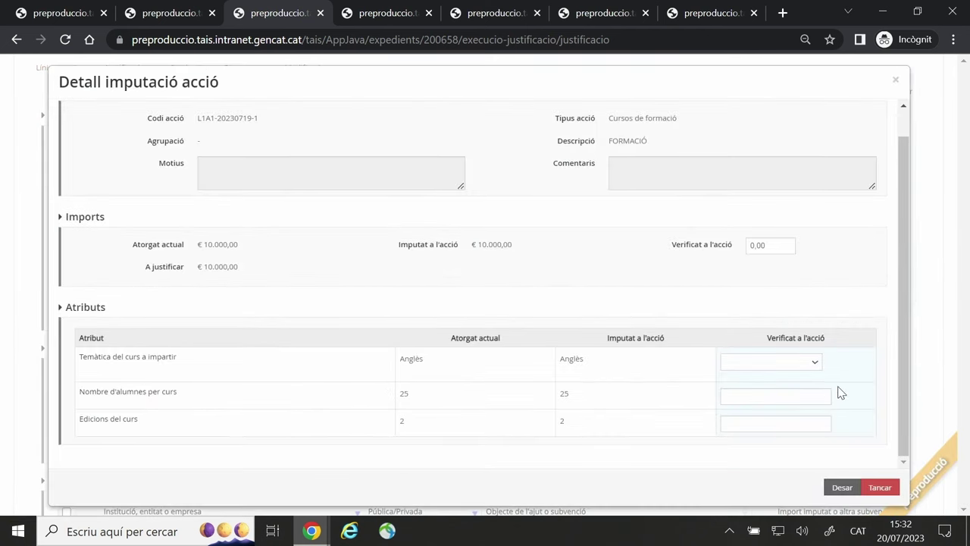
pyautogui.click(772, 369)
pyautogui.click(774, 395)
pyautogui.click(765, 399)
pyautogui.write('25')
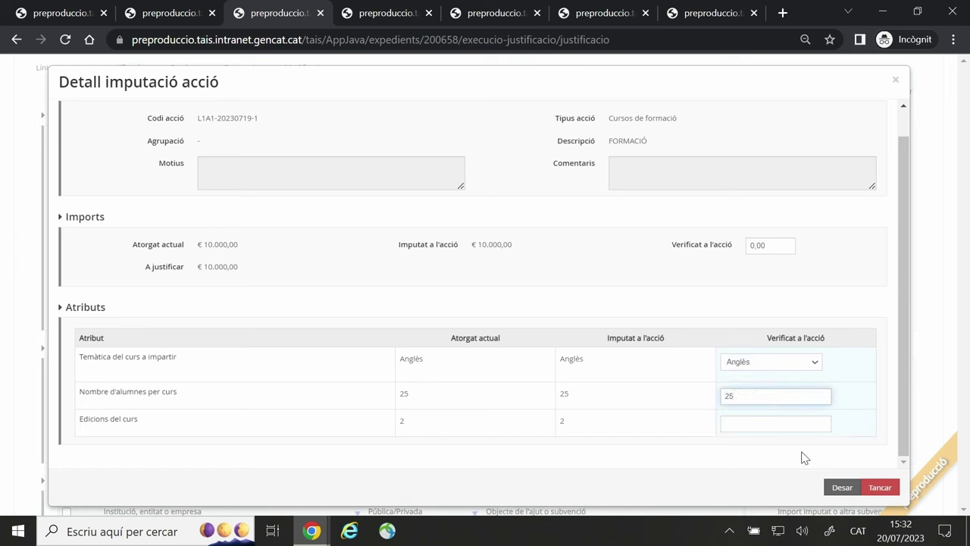
pyautogui.click(774, 420)
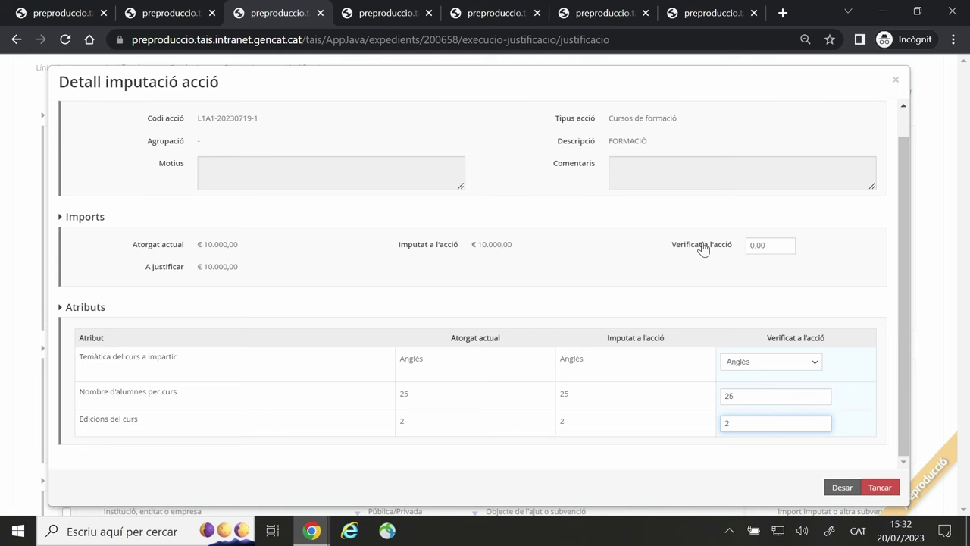
# Set the FORMACIÓ action's Verificat a l'acció amount to 10000 and save the imputation.
pyautogui.click(82, 307)
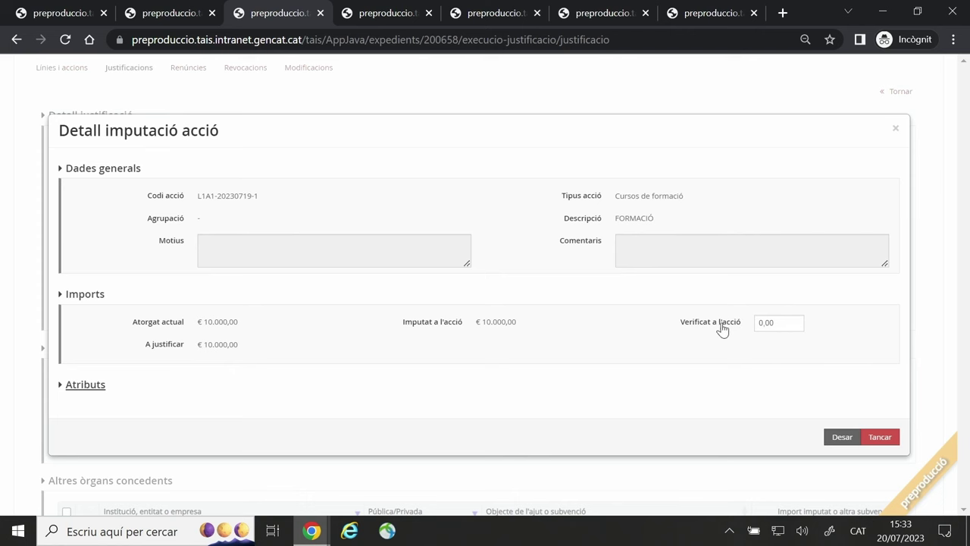
pyautogui.moveTo(796, 323); pyautogui.dragTo(749, 325)
pyautogui.write('10000')
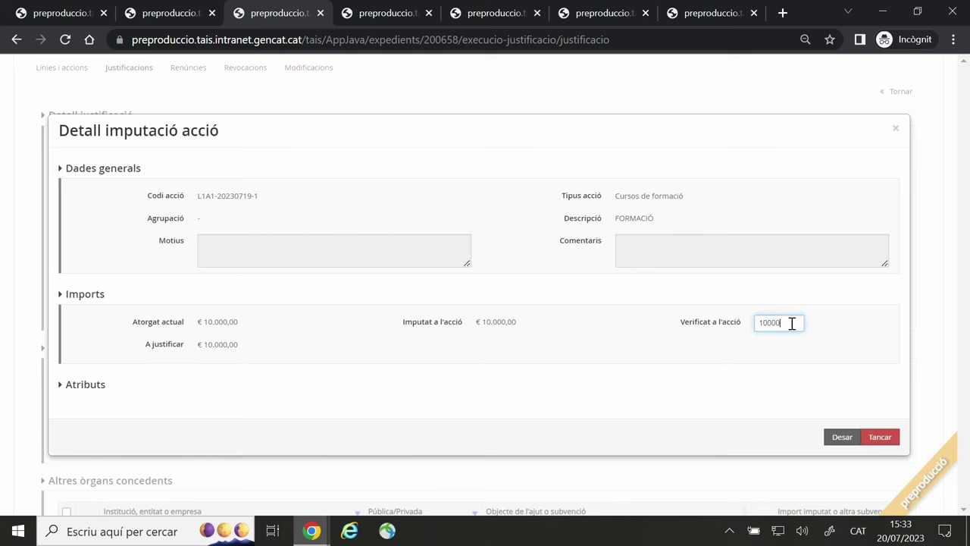
pyautogui.click(839, 437)
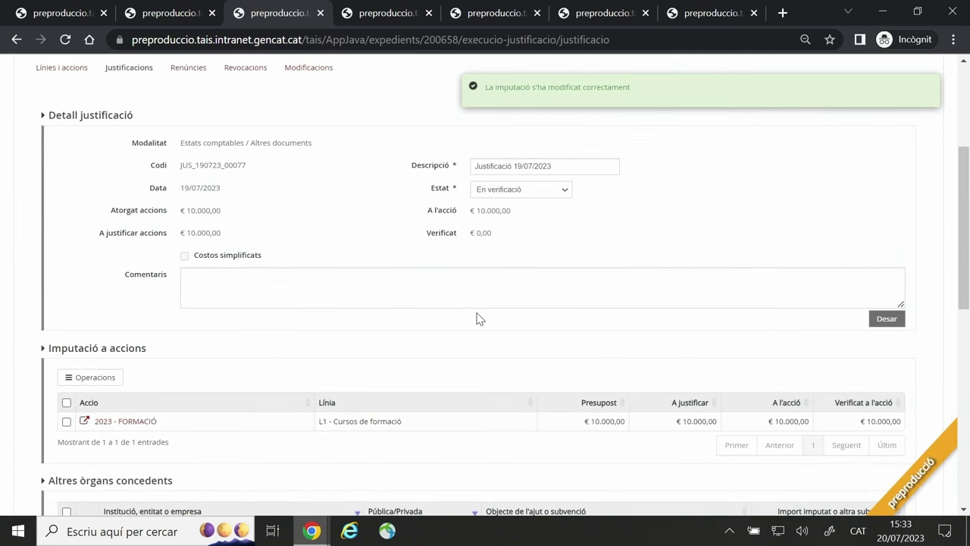
# Set the Estats comptables justification's Estat to Verificació finalitzada and save it.
pyautogui.scroll(2, 478, 318)
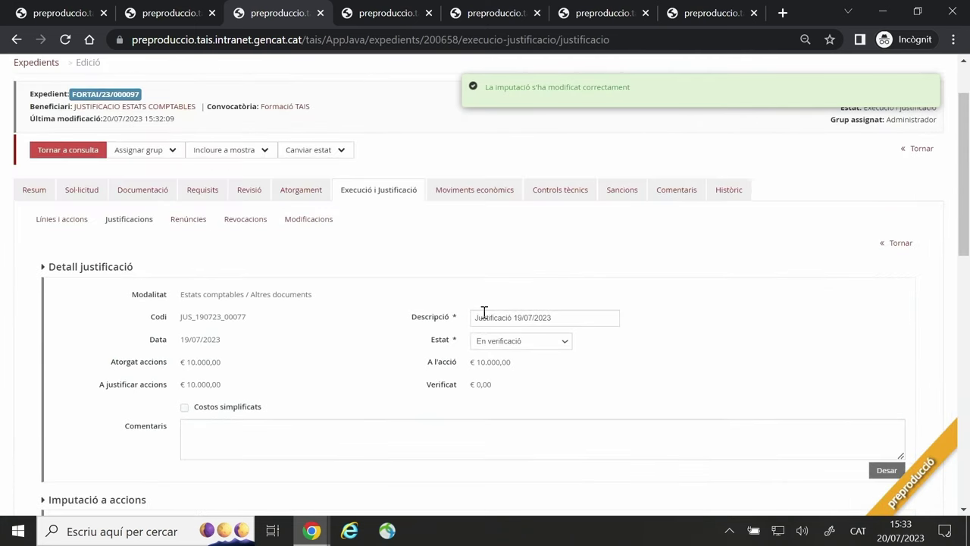
pyautogui.click(517, 345)
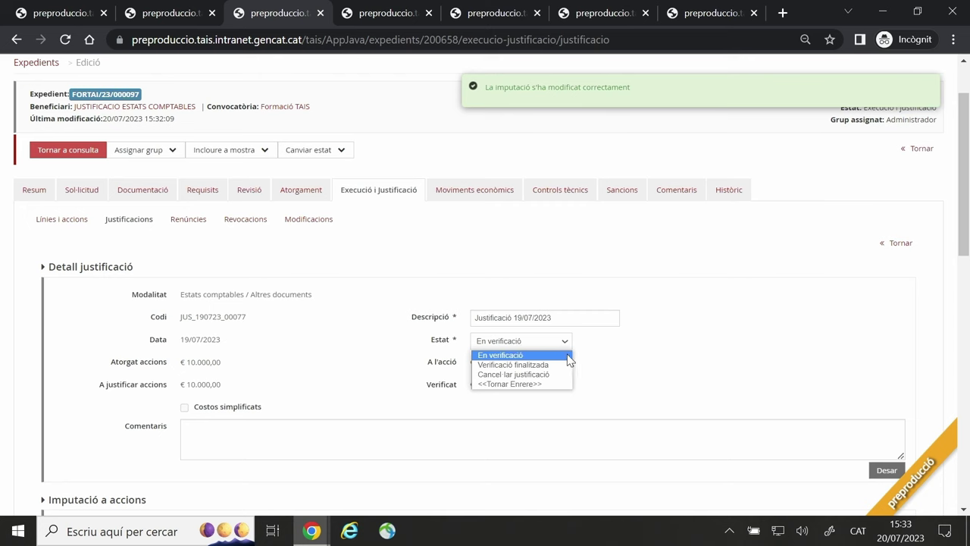
pyautogui.click(543, 367)
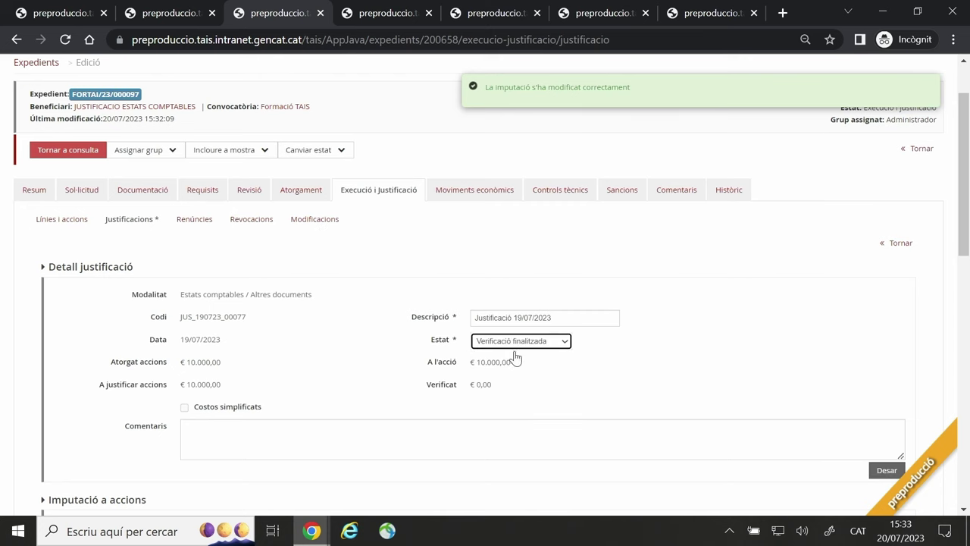
pyautogui.scroll(-1, 598, 341)
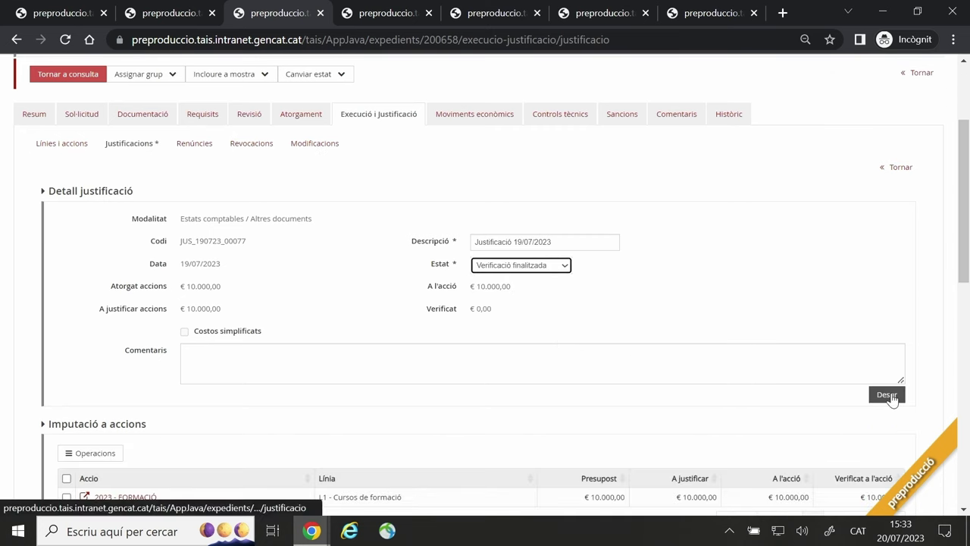
pyautogui.click(887, 395)
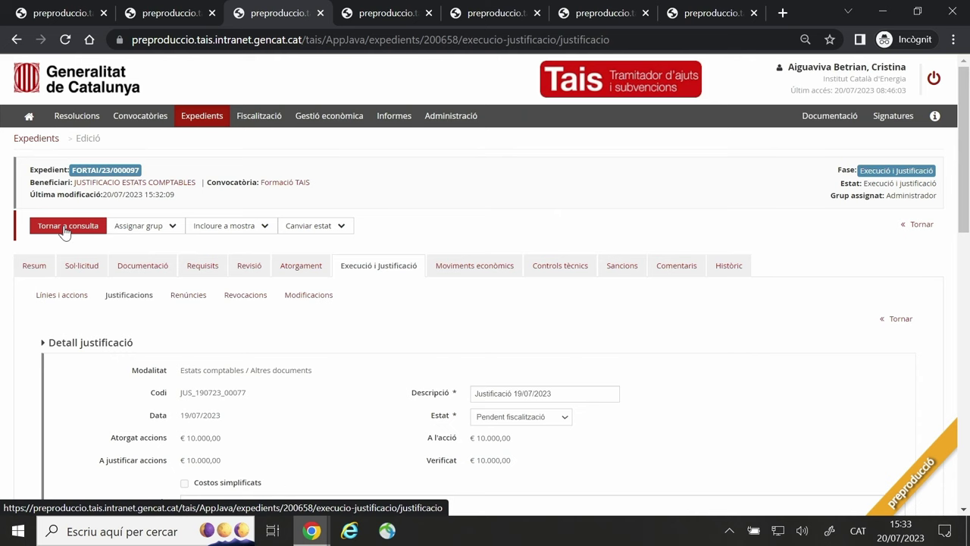
# Return the Estats comptables expedient to consultation mode and check the justification's amounts and Estat in the Justificacions list.
pyautogui.click(65, 230)
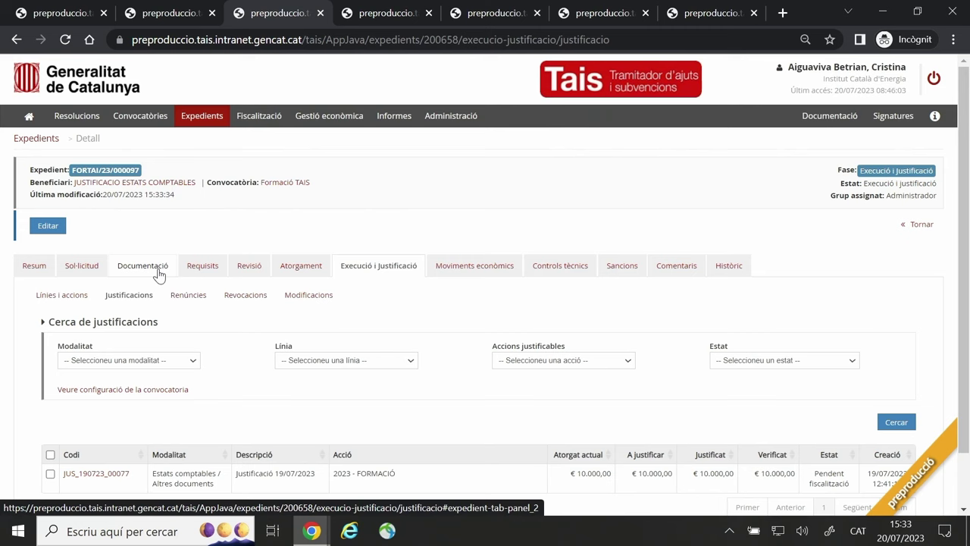
pyautogui.scroll(-1, 234, 342)
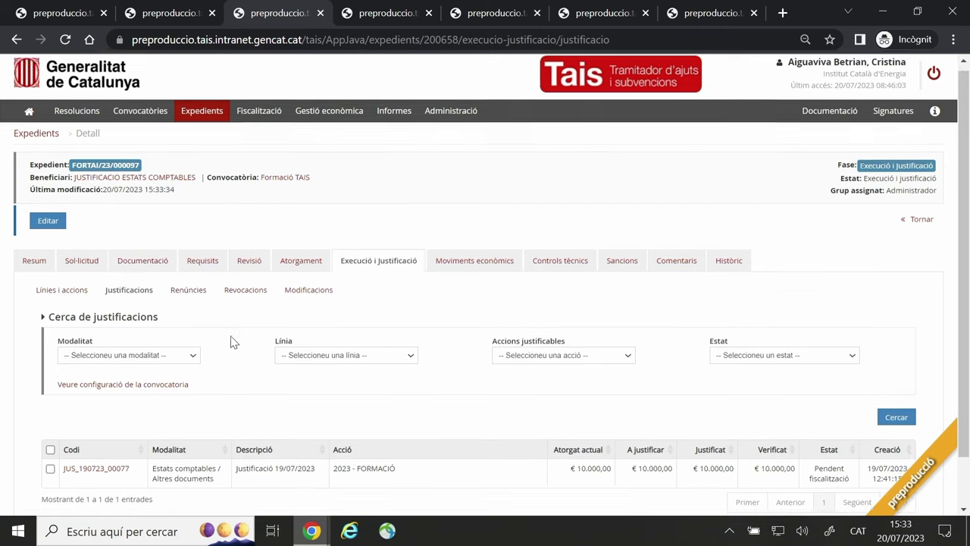
pyautogui.scroll(-1, 227, 356)
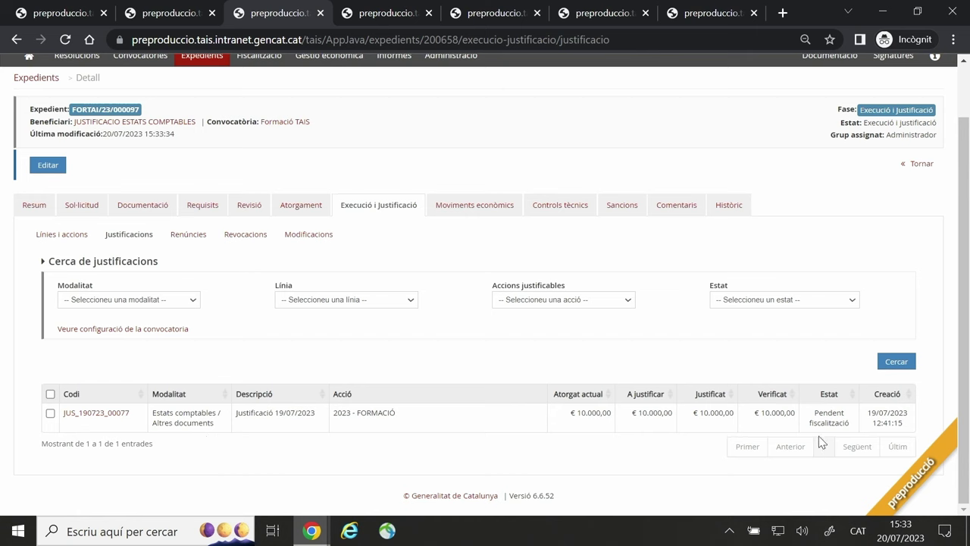
pyautogui.moveTo(813, 415); pyautogui.dragTo(853, 427)
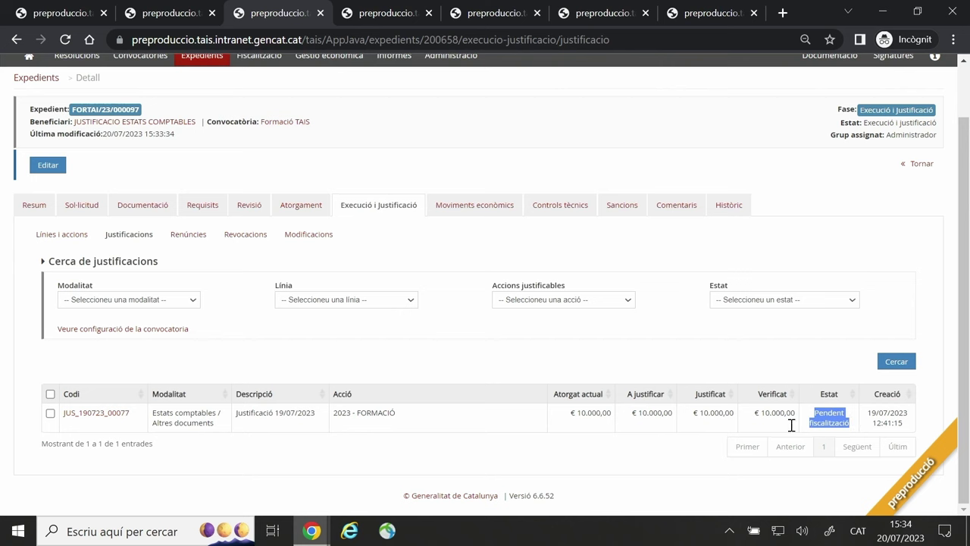
pyautogui.click(747, 445)
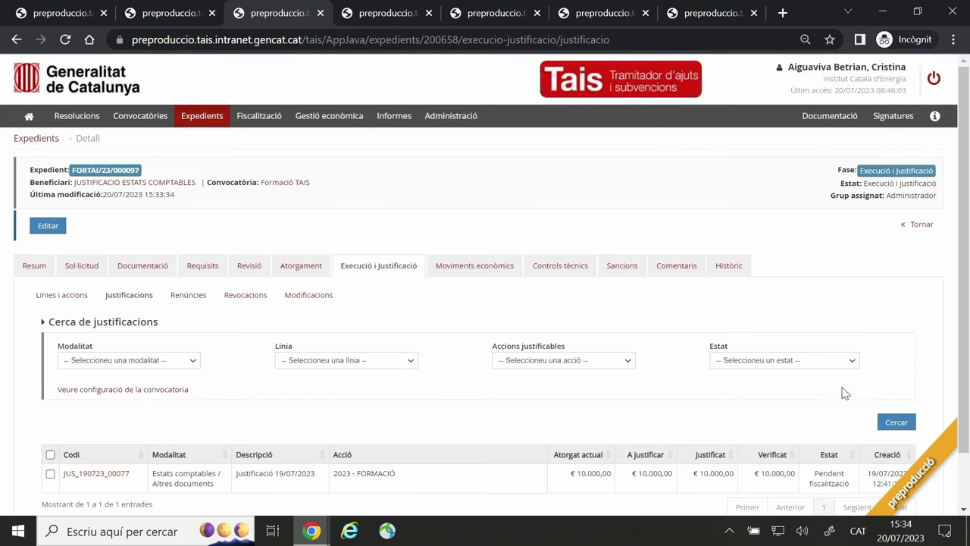
pyautogui.scroll(-1, 814, 422)
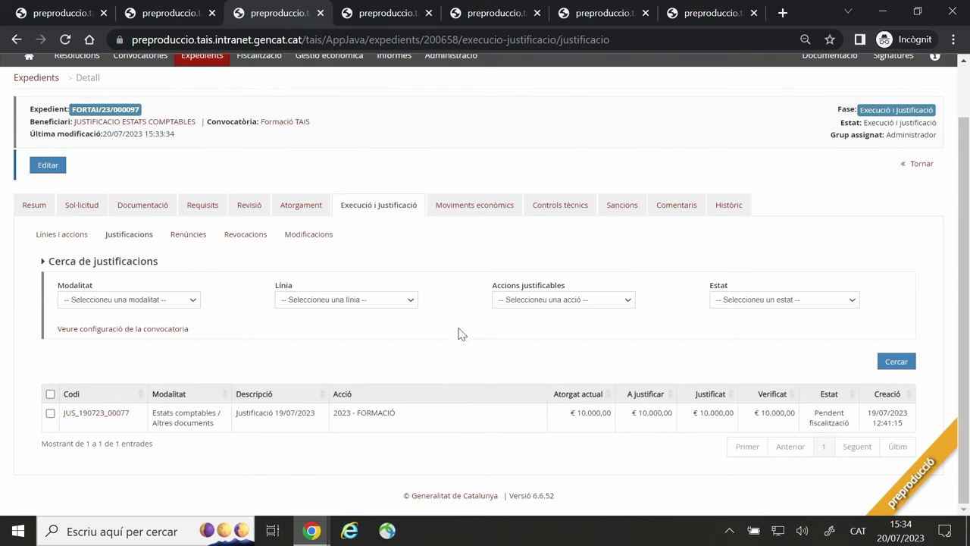
# Open Fiscalització separately and start a new petition of type "Petició de fiscalització d'altres (Ajusts o justificacions)".
pyautogui.scroll(1, 402, 412)
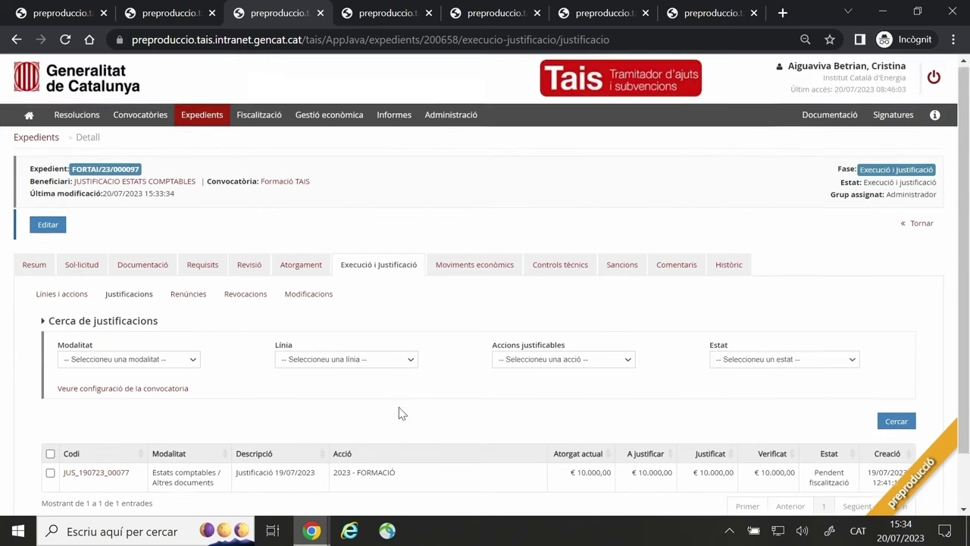
pyautogui.middleClick(255, 115)
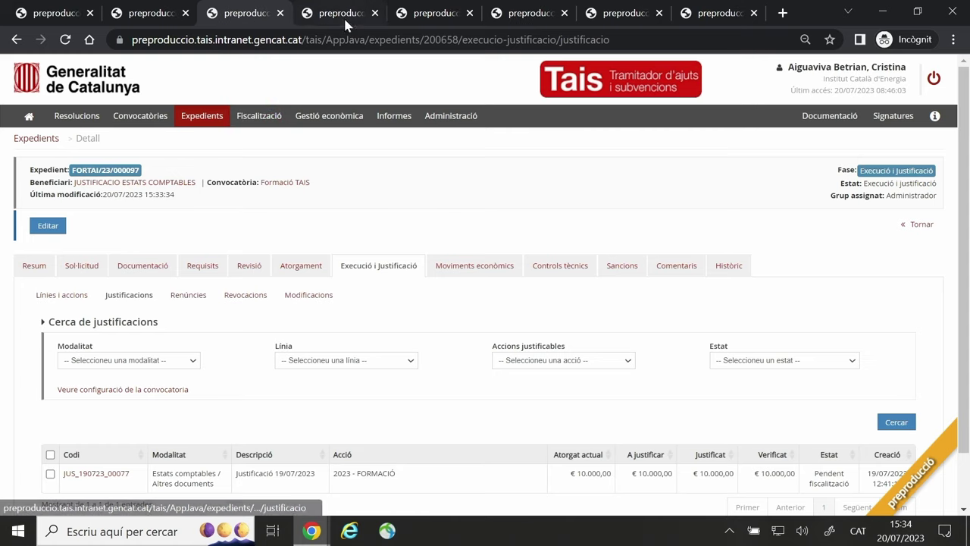
pyautogui.click(343, 16)
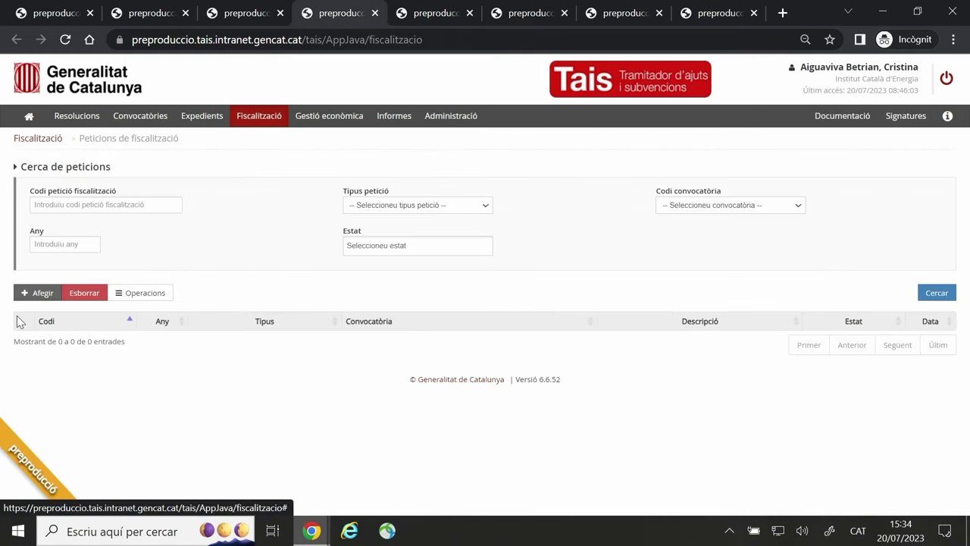
pyautogui.click(39, 294)
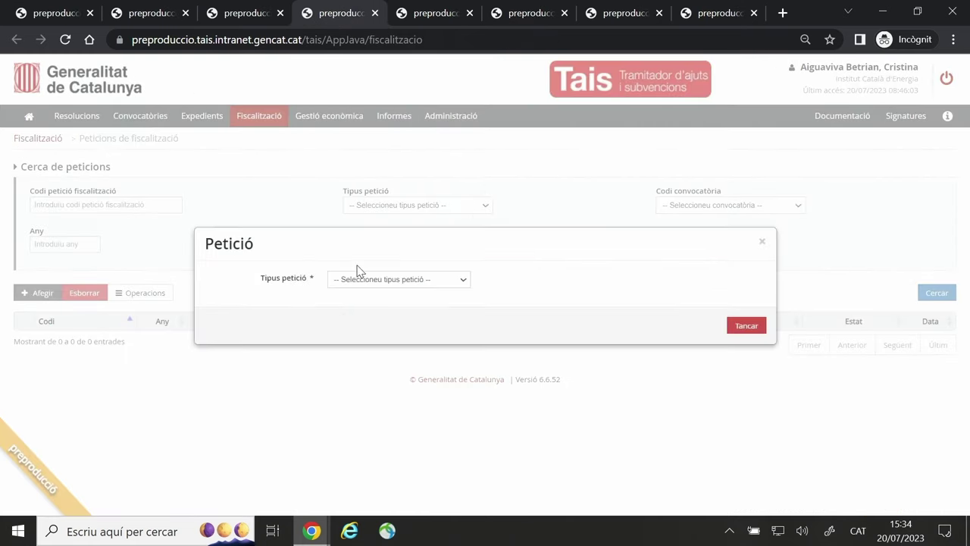
pyautogui.click(359, 277)
pyautogui.click(377, 311)
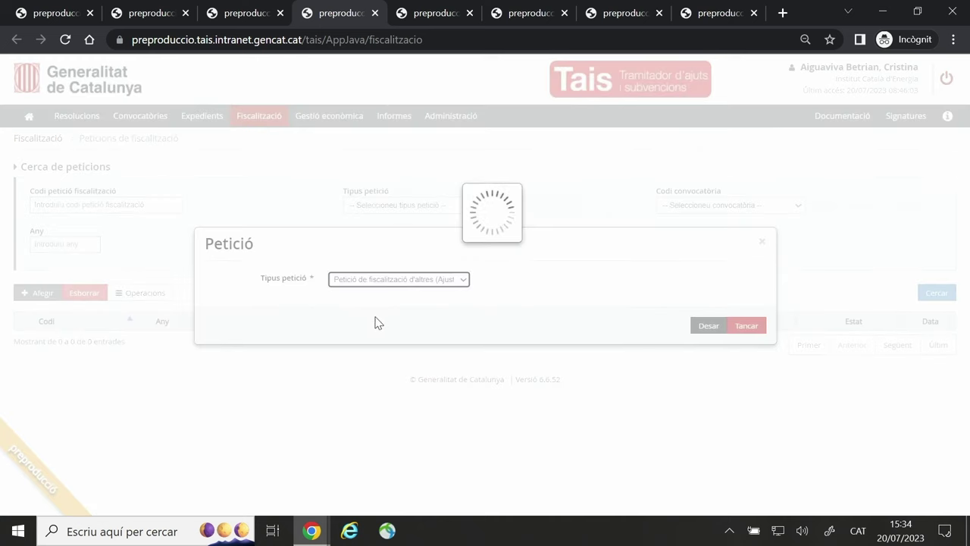
# Create the petition with code just_2023, year 2023 and convocatòria "FORTAIS - Formació TAIS", and save it.
pyautogui.click(348, 234)
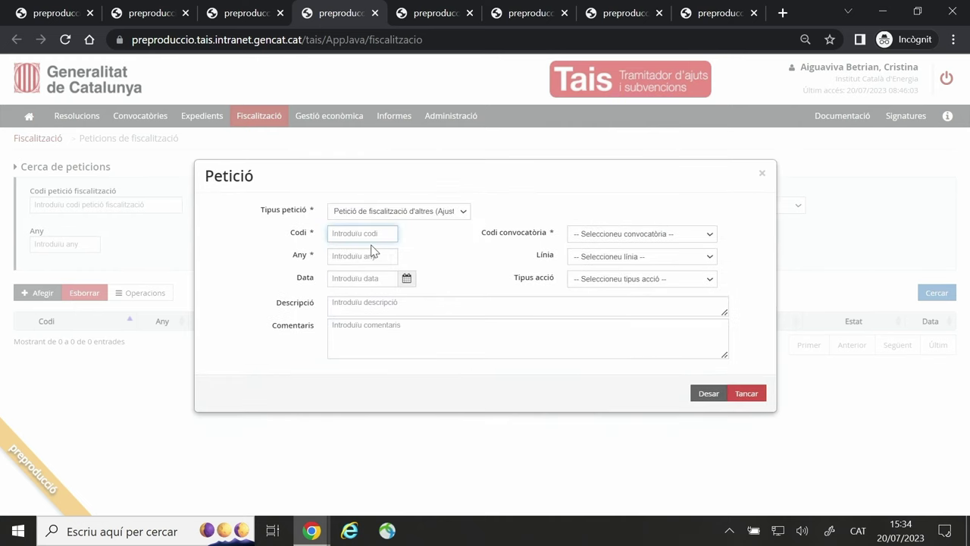
pyautogui.write('jus')
pyautogui.click(346, 255)
pyautogui.write('2023')
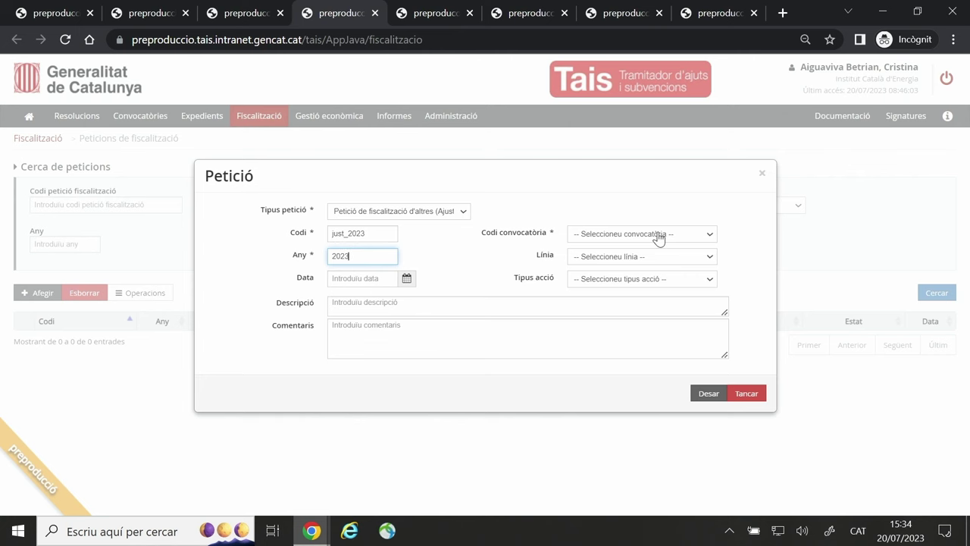
pyautogui.click(659, 234)
pyautogui.write('fortais')
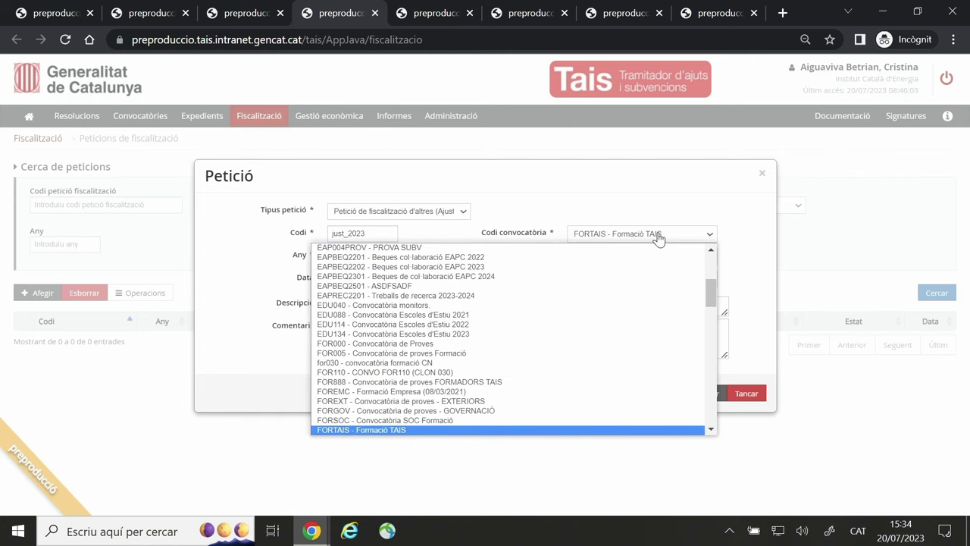
pyautogui.press('Return')
pyautogui.click(705, 394)
# Add the convocatòria's expedients to the petition's "Expedients a fiscalitzar" list and accept the confirmation.
pyautogui.scroll(-2, 219, 318)
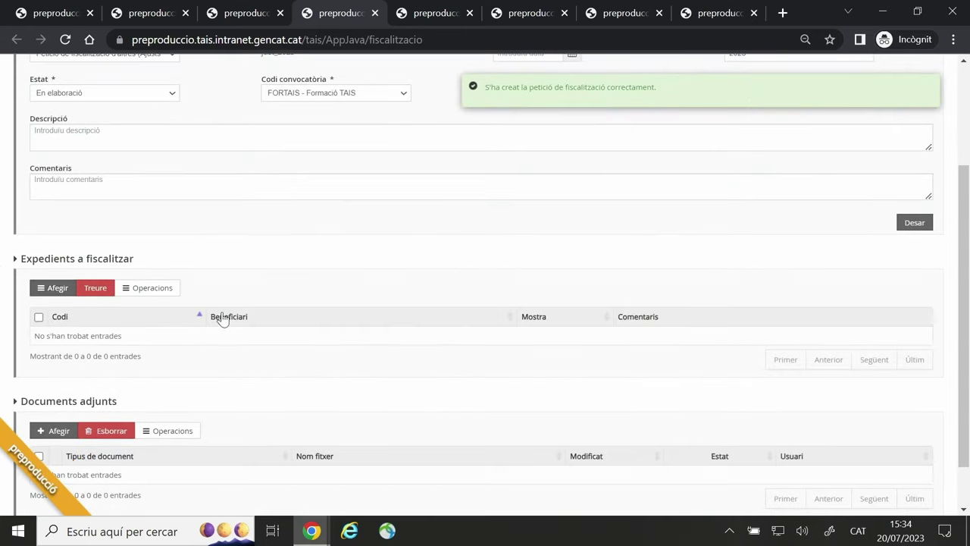
pyautogui.click(52, 290)
pyautogui.click(97, 324)
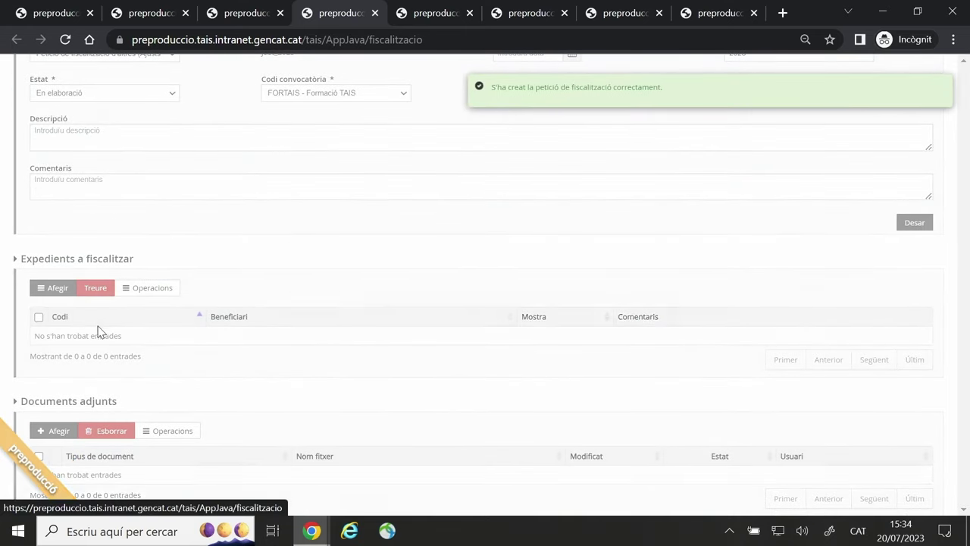
pyautogui.click(569, 309)
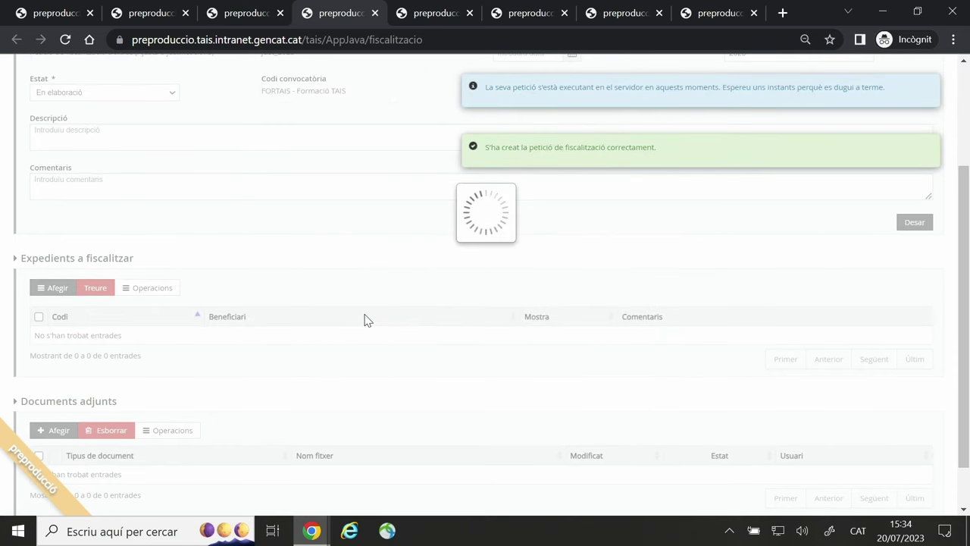
# Remove the four PERSONA DE PROVA expedients from the petition's "Expedients a fiscalitzar" list.
pyautogui.scroll(-1, 364, 318)
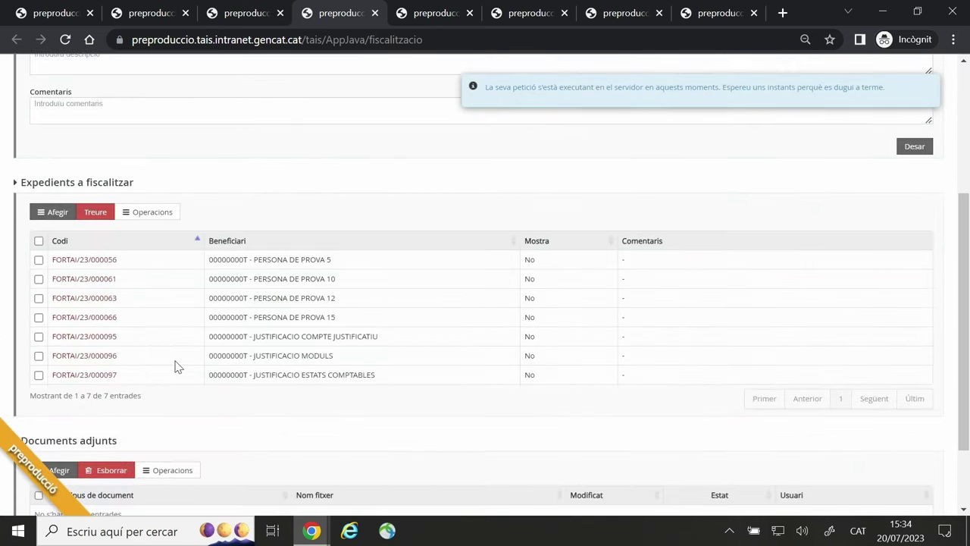
pyautogui.click(38, 317)
pyautogui.click(39, 298)
pyautogui.click(39, 279)
pyautogui.click(39, 259)
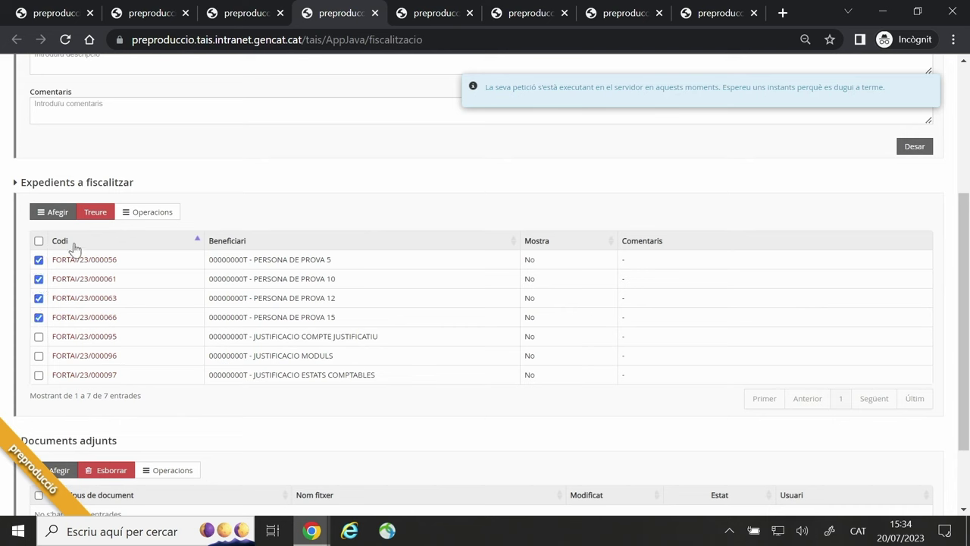
pyautogui.click(92, 212)
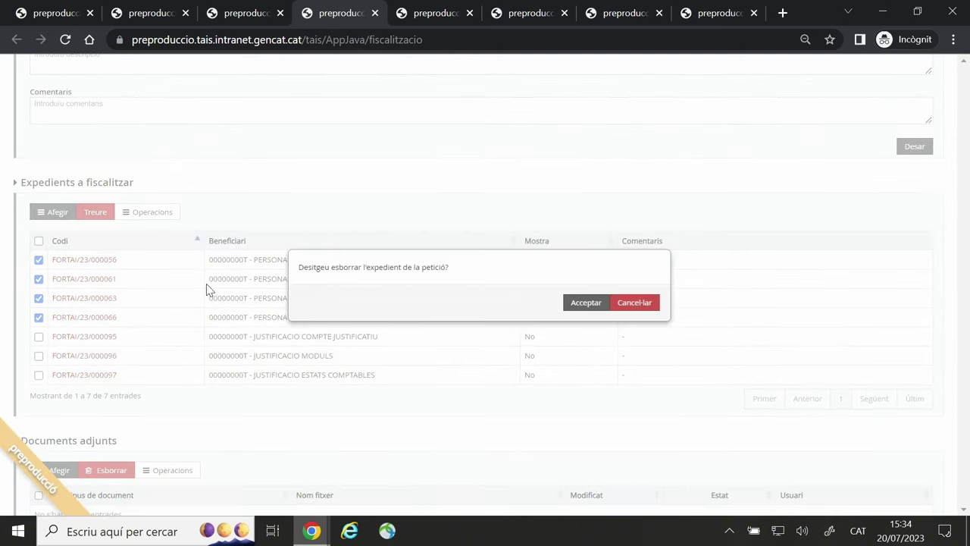
pyautogui.click(597, 303)
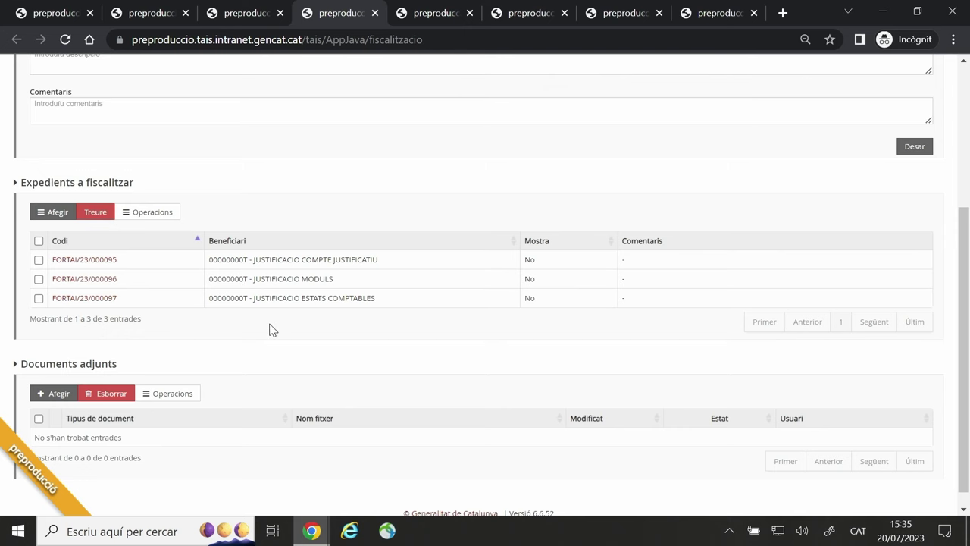
# Save the petition and change its state to "Enviar a fiscalitzar", accepting the update of its associated elements.
pyautogui.scroll(3, 272, 330)
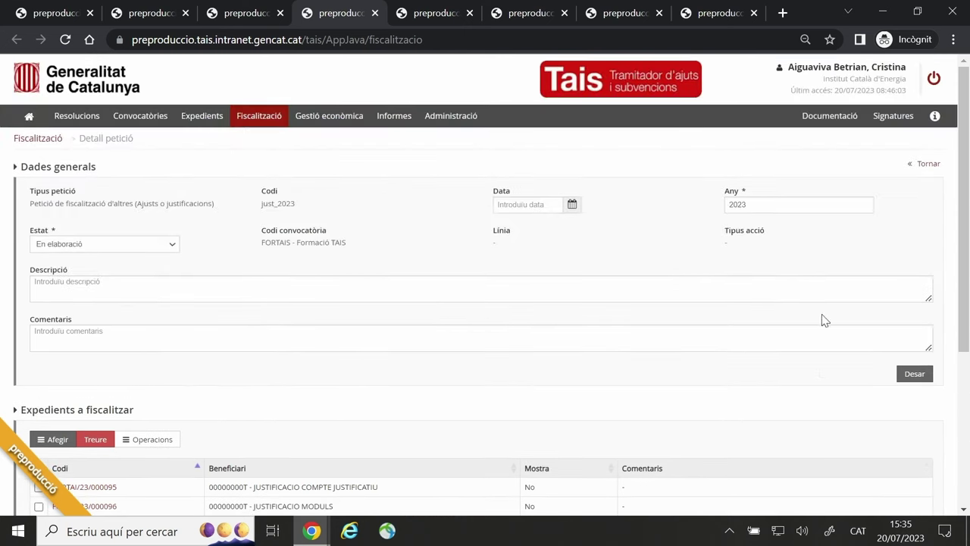
pyautogui.click(914, 374)
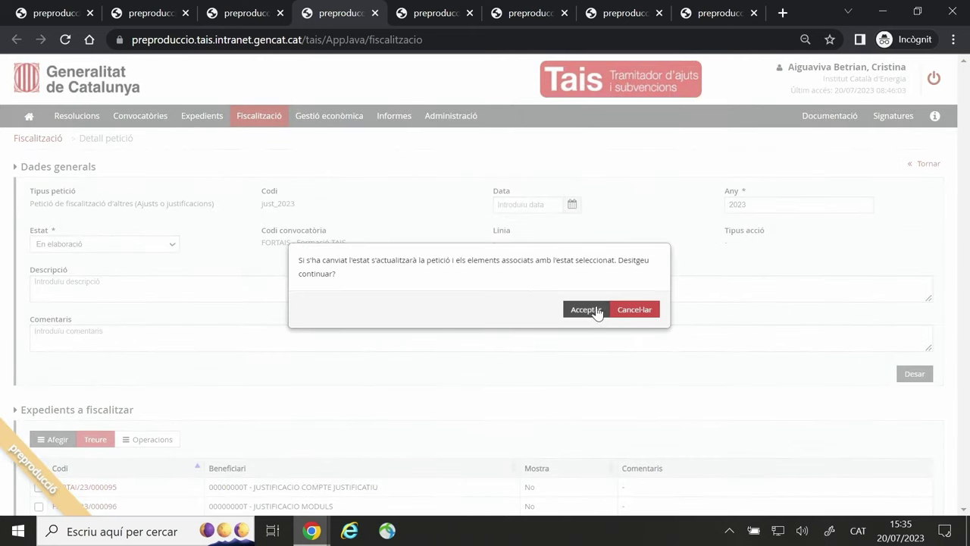
pyautogui.click(596, 310)
pyautogui.click(163, 244)
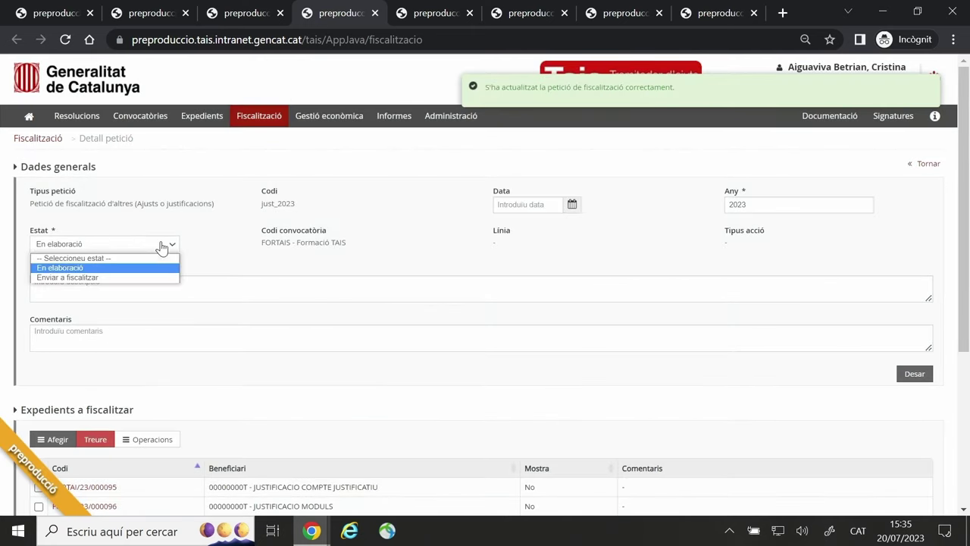
pyautogui.click(156, 277)
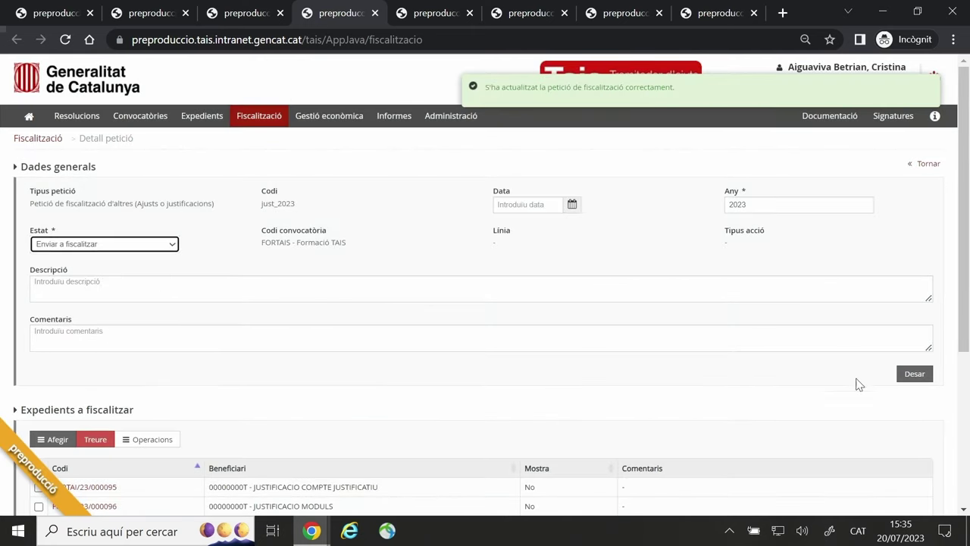
pyautogui.click(915, 373)
pyautogui.click(584, 310)
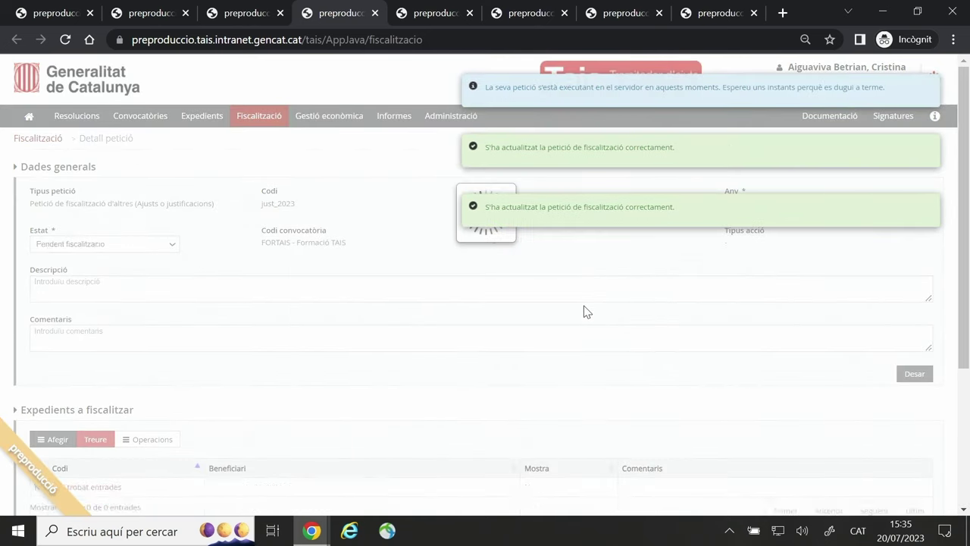
# Reload the JUSTIFICACIO ESTATS COMPTABLES expedient and open its "Execució i Justificació" section in edit mode.
pyautogui.click(426, 14)
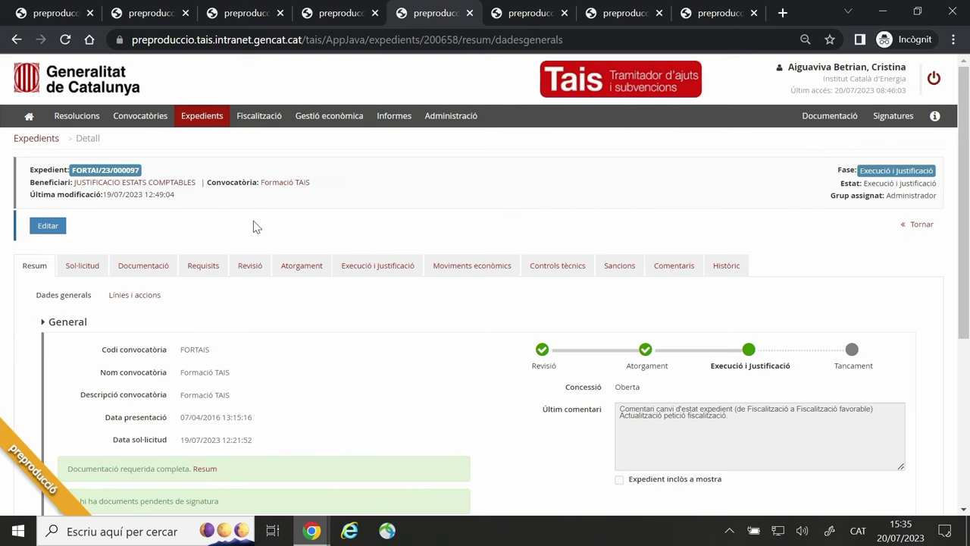
pyautogui.press('F5')
pyautogui.click(47, 227)
pyautogui.click(356, 265)
pyautogui.click(47, 225)
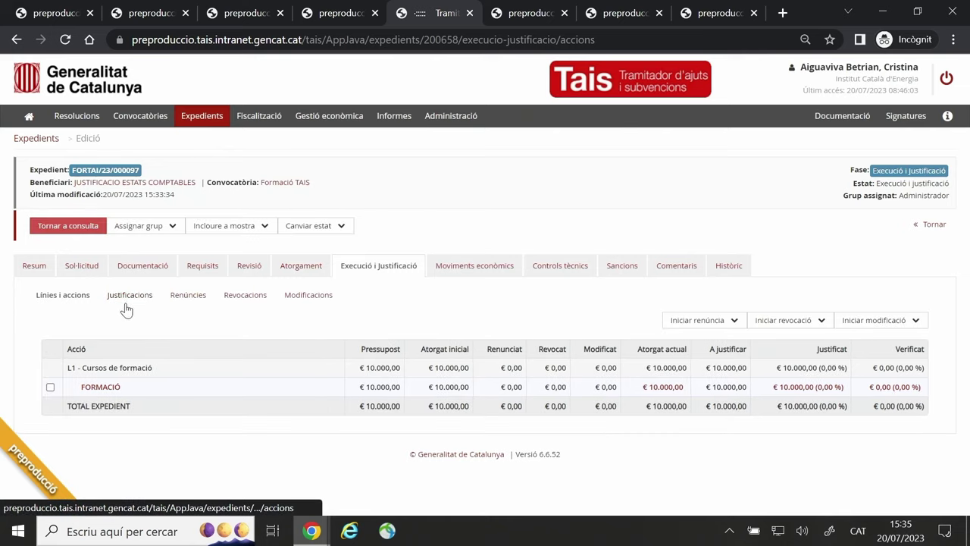
# Check the state of justification JUS_190723_00077 in its detail and return the expedient to consultation mode.
pyautogui.click(126, 297)
pyautogui.scroll(-1, 151, 319)
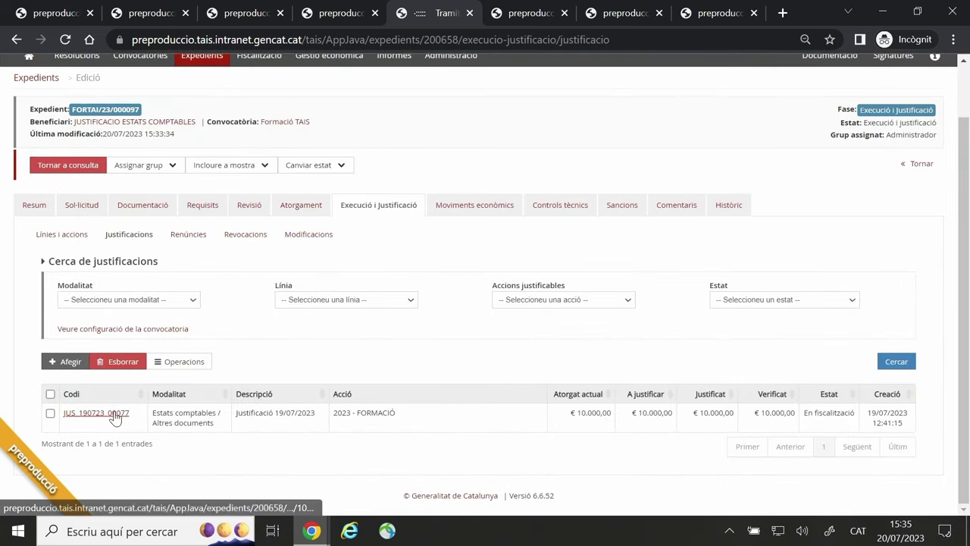
pyautogui.click(114, 414)
pyautogui.scroll(-2, 233, 341)
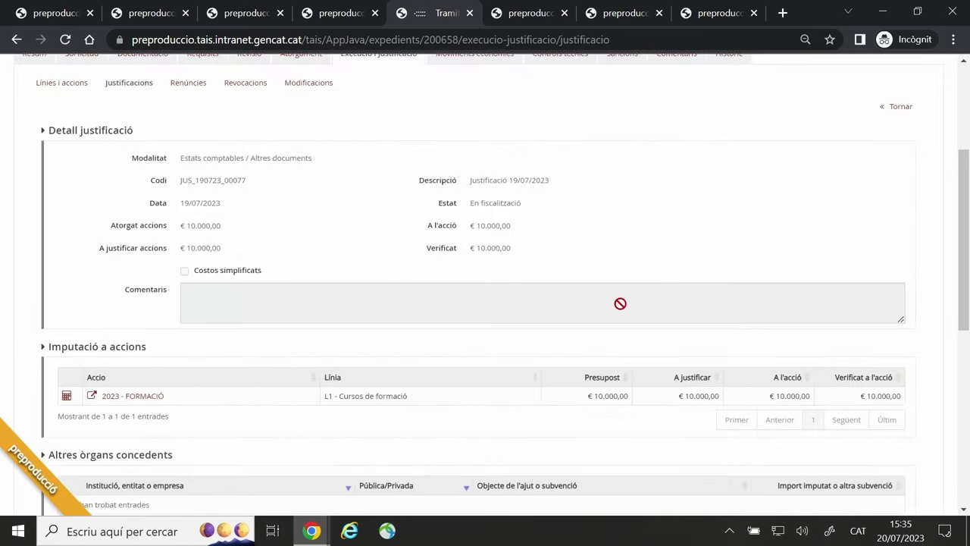
pyautogui.moveTo(471, 203); pyautogui.dragTo(531, 205)
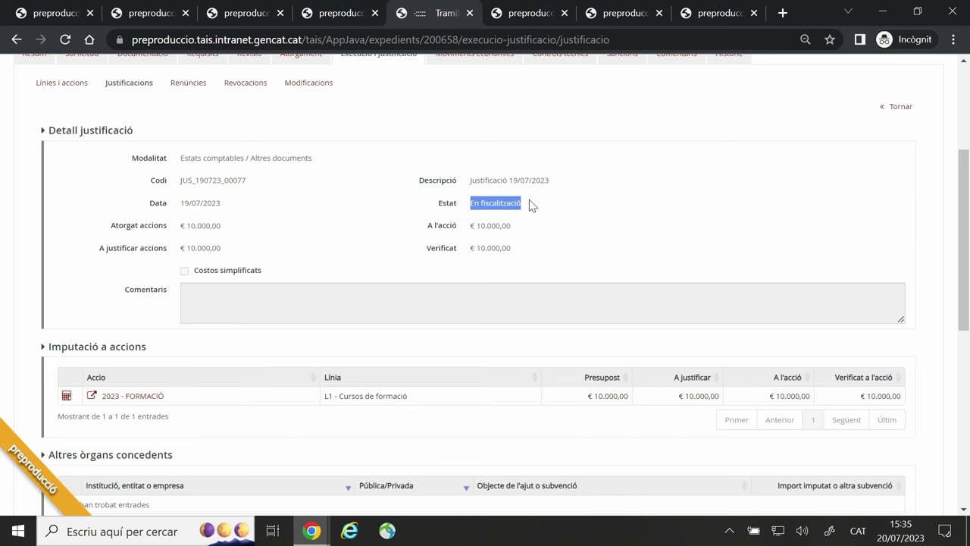
pyautogui.scroll(3, 447, 375)
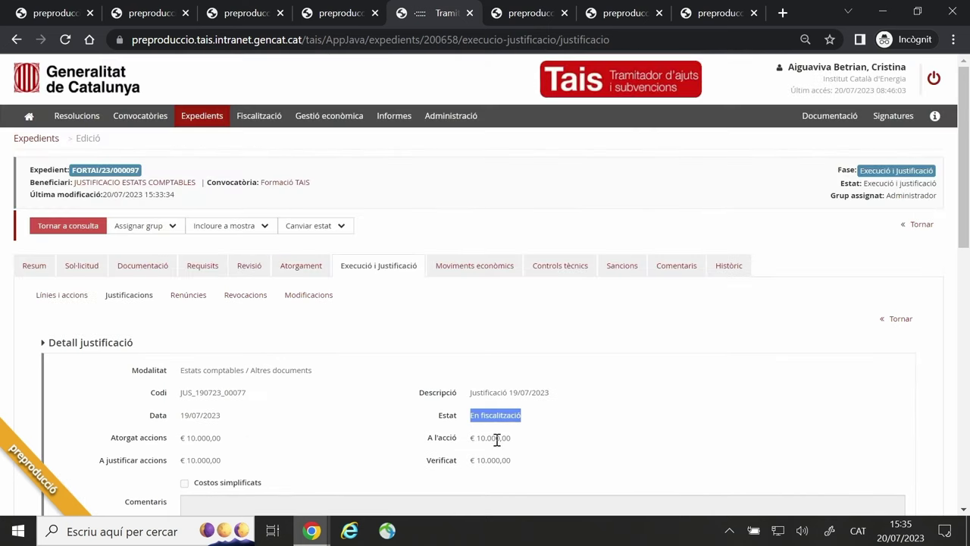
pyautogui.click(86, 225)
pyautogui.click(521, 10)
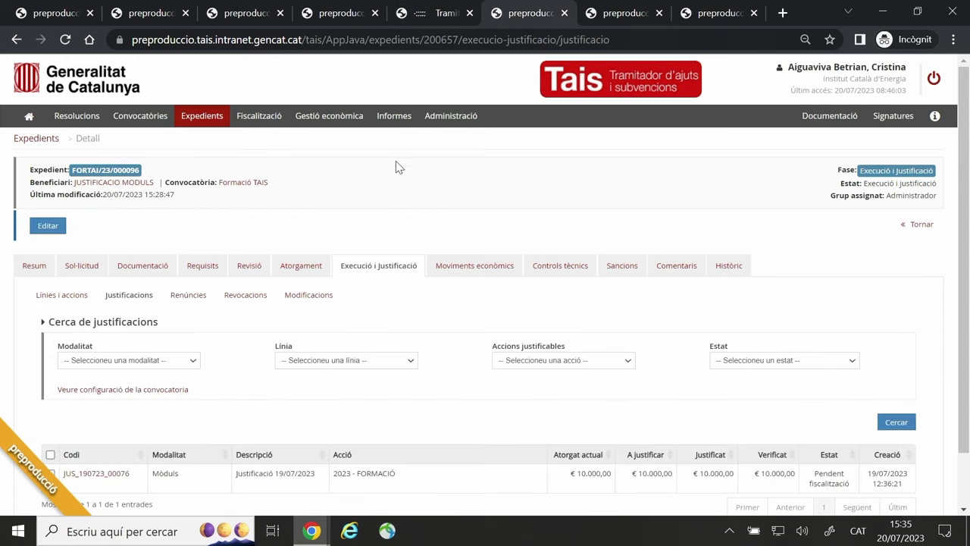
pyautogui.click(628, 13)
pyautogui.click(705, 14)
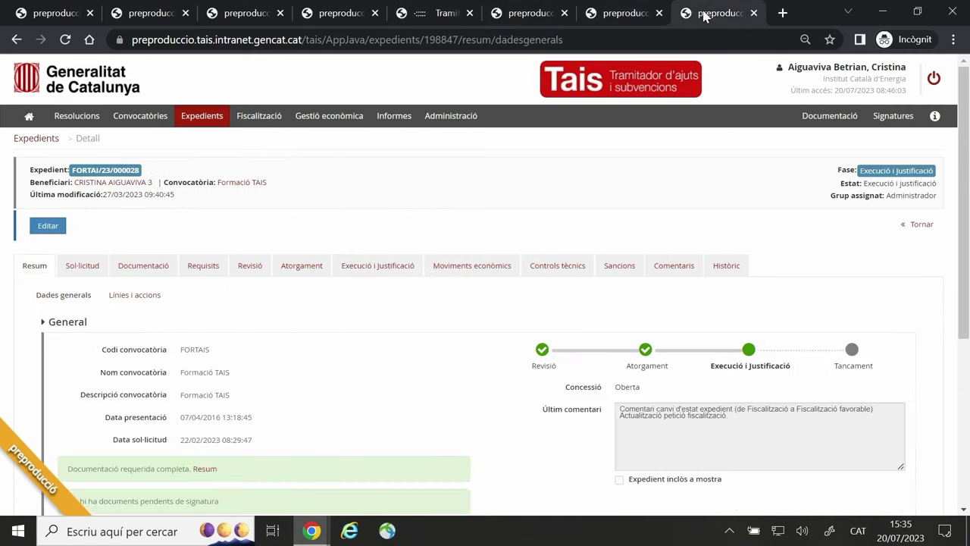
pyautogui.click(337, 13)
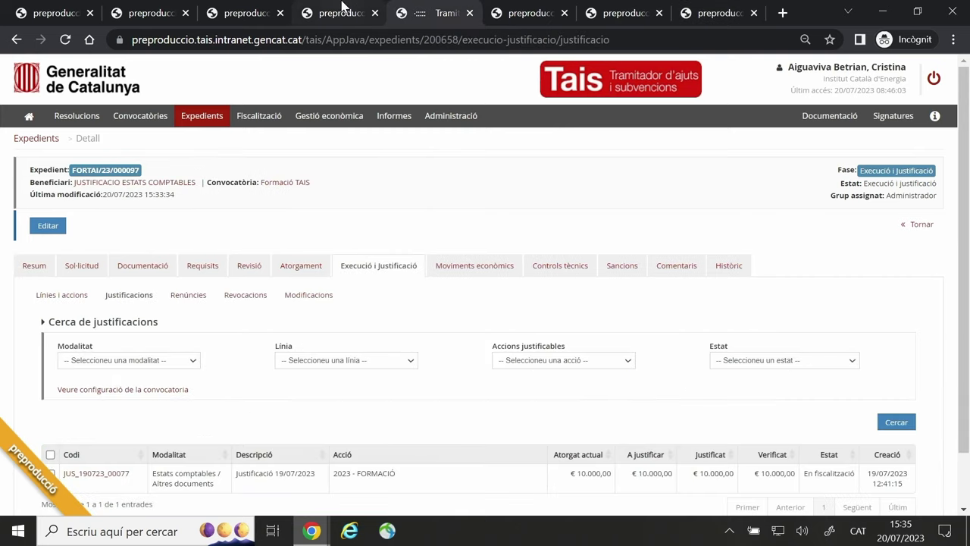
# Return to petition just_2023 and save it with the state "Iniciar fiscalització", accepting the update of its associated elements.
pyautogui.click(337, 9)
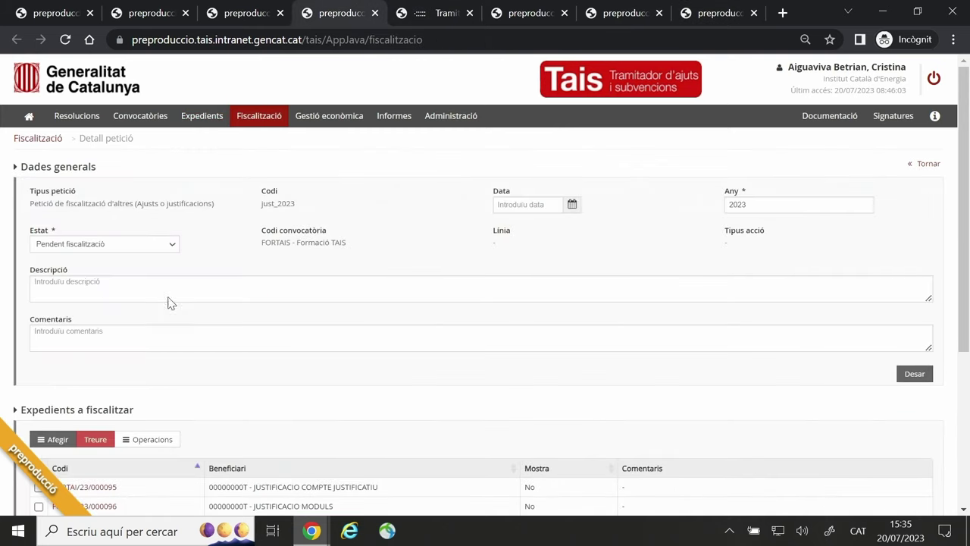
pyautogui.click(169, 244)
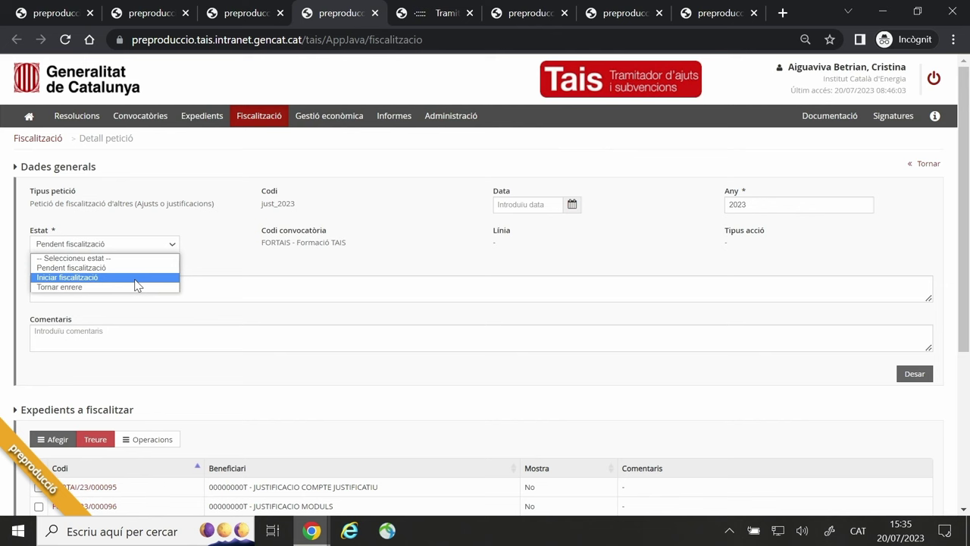
pyautogui.click(109, 277)
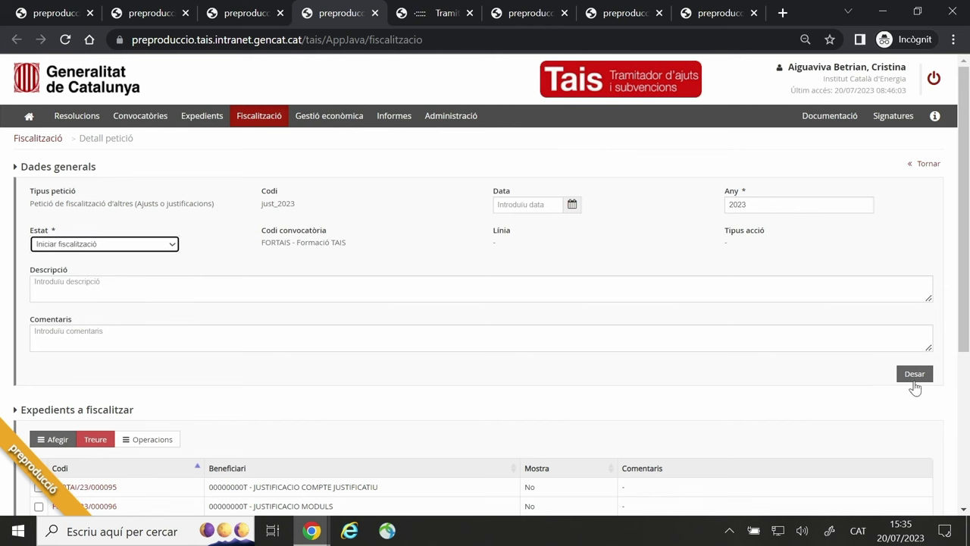
pyautogui.click(915, 374)
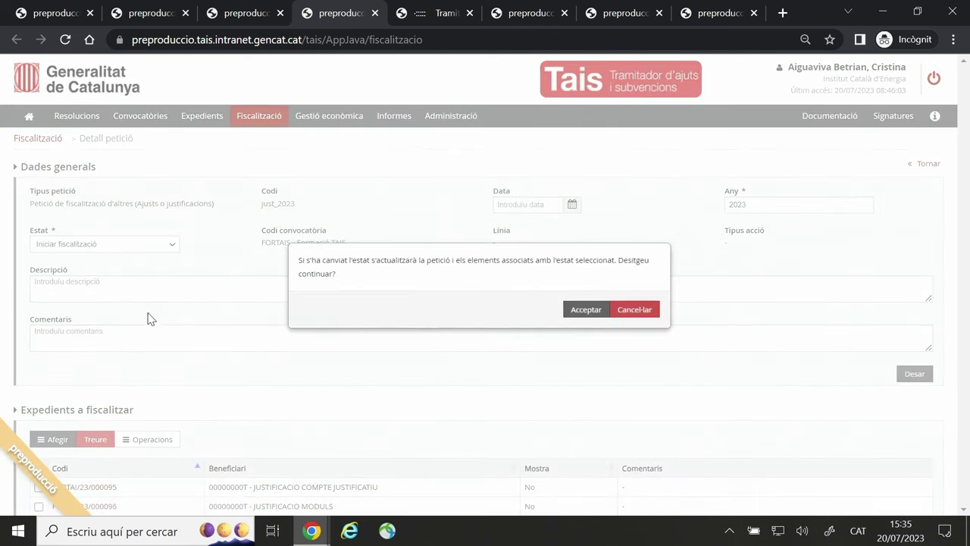
pyautogui.click(581, 310)
# Save petition just_2023 with the state "Fiscalització favorable", accepting the update of its associated elements, and close the petition.
pyautogui.click(141, 247)
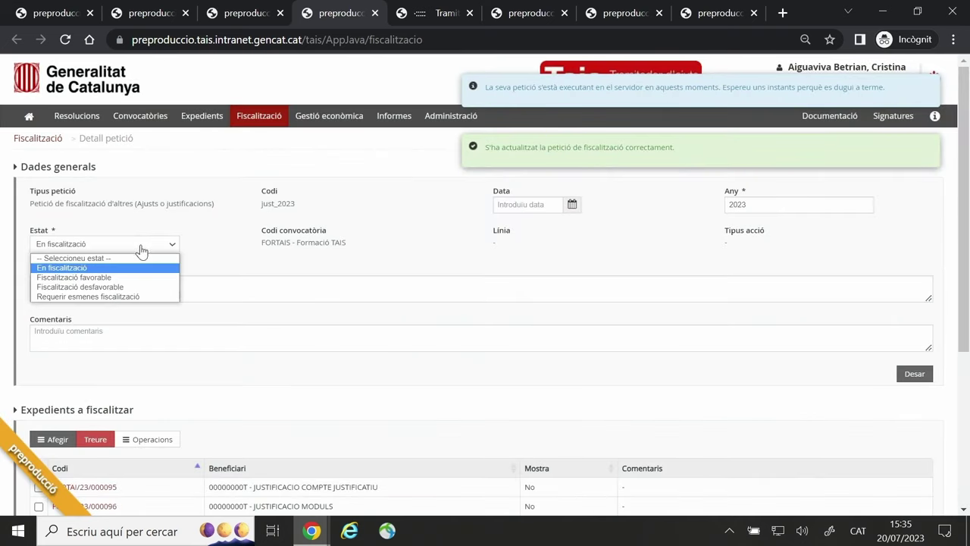
pyautogui.click(144, 277)
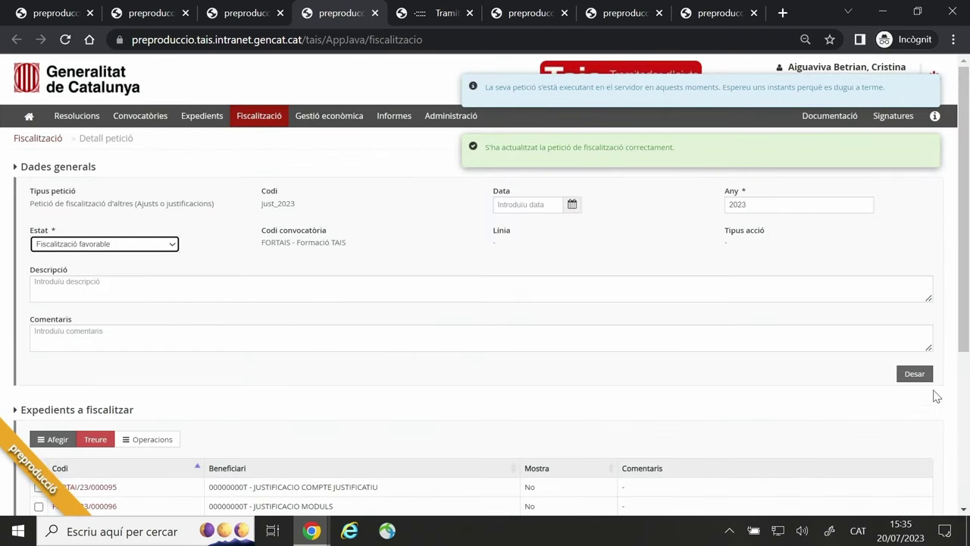
pyautogui.click(913, 374)
pyautogui.click(582, 309)
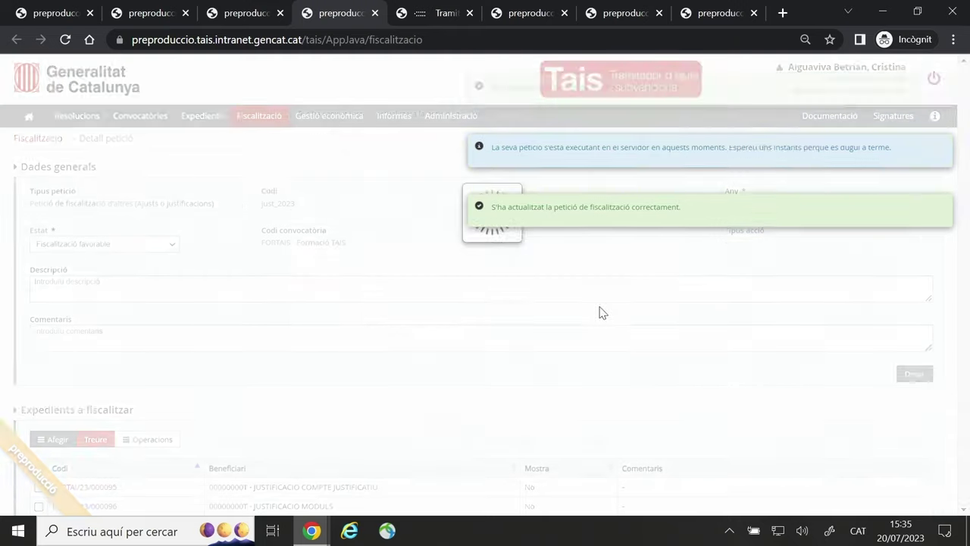
pyautogui.click(375, 13)
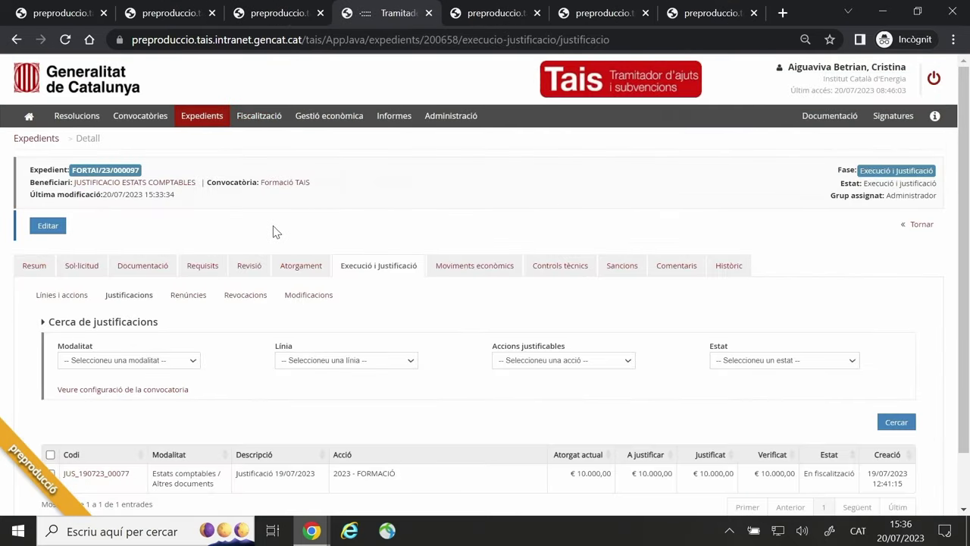
# Reload the JUSTIFICACIO ESTATS COMPTABLES expedient and check the state of justification JUS_190723_00077 in its detail.
pyautogui.press('F5')
pyautogui.scroll(-1, 190, 379)
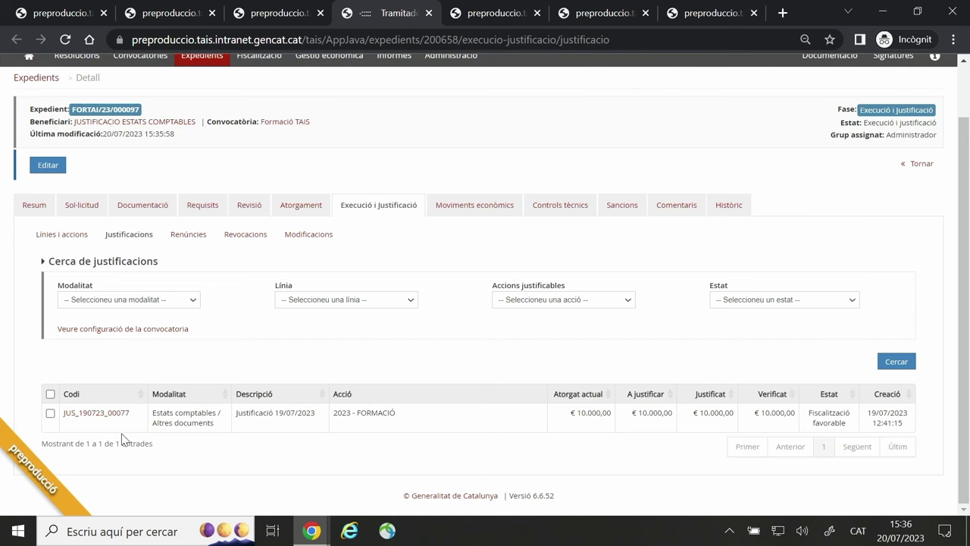
pyautogui.click(108, 413)
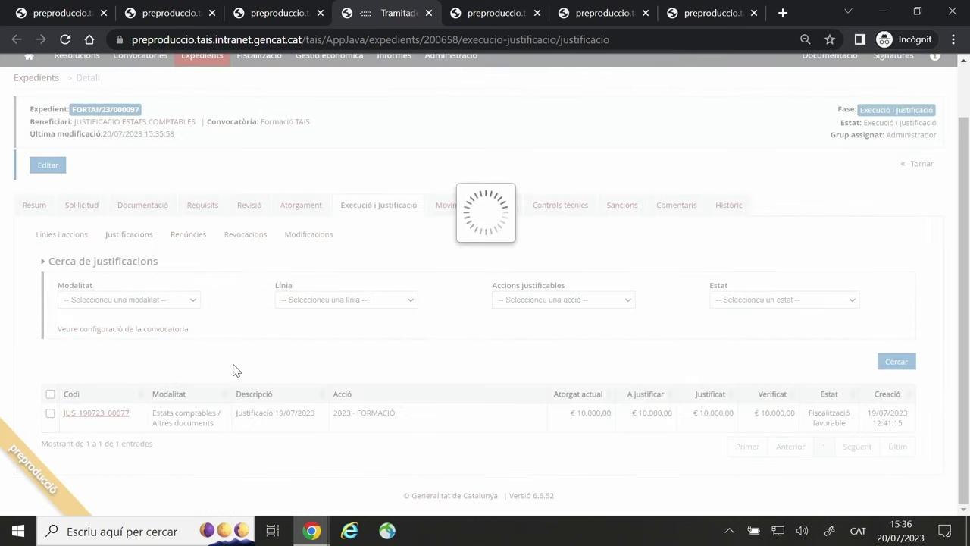
pyautogui.scroll(-2, 626, 390)
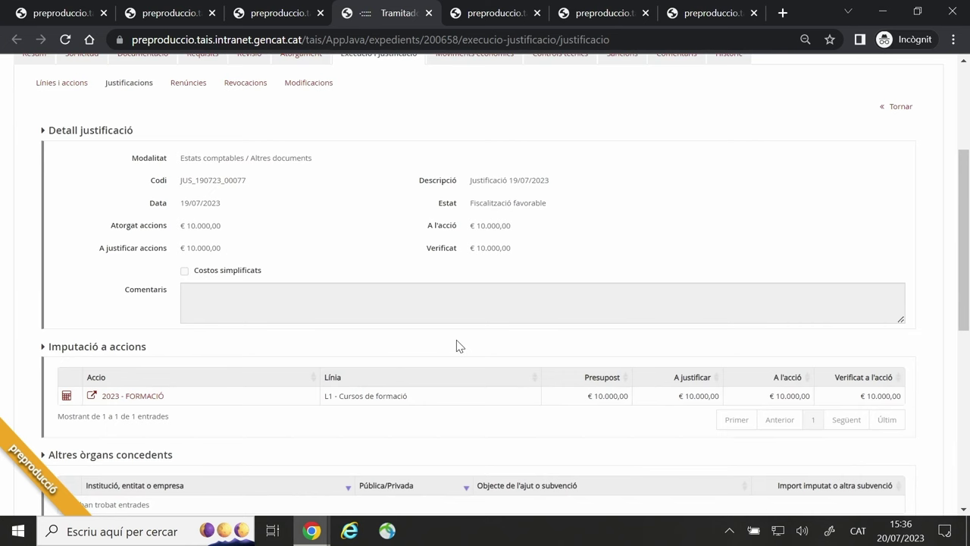
pyautogui.scroll(3, 457, 345)
pyautogui.moveTo(471, 419); pyautogui.dragTo(547, 418)
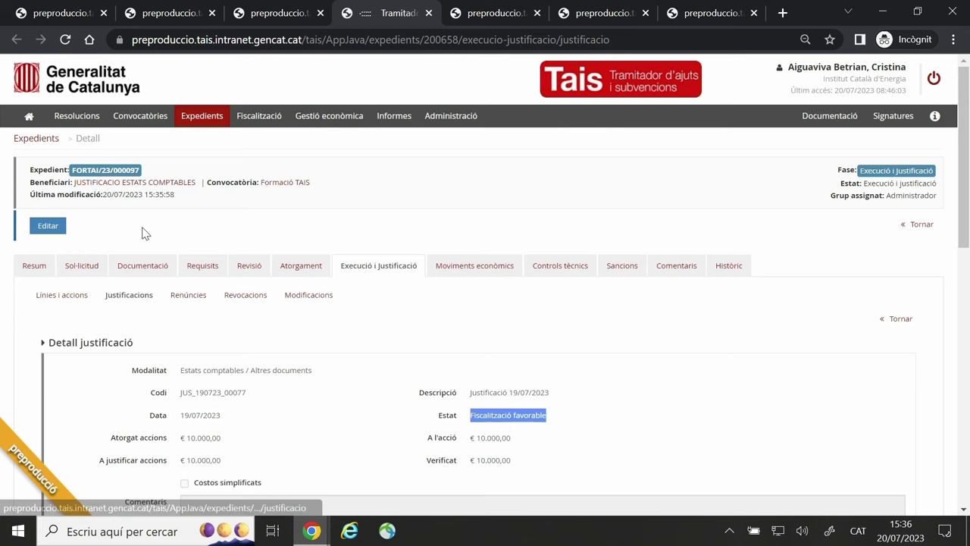
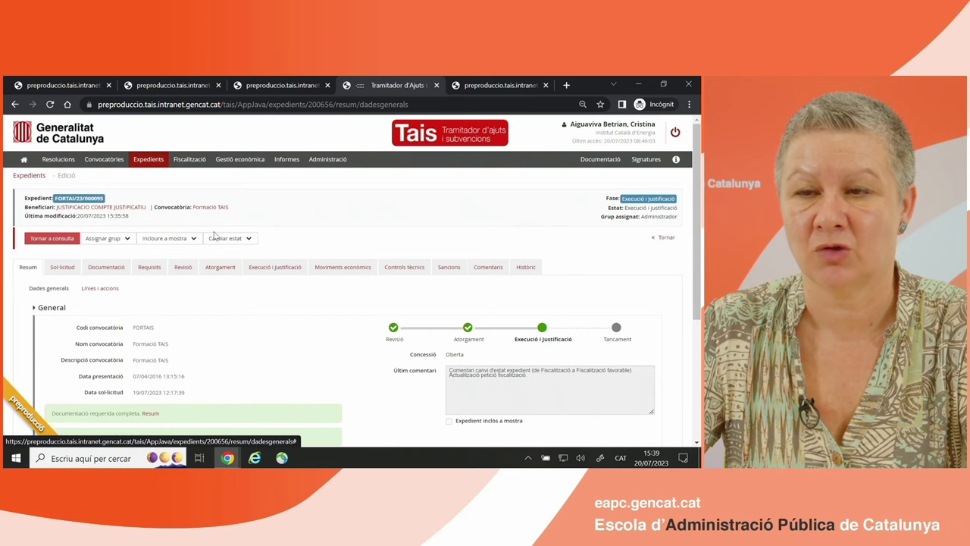
# Examine the state, verified amounts and invoices of justification JUS_190723_00075 in the JUSTIFICACIO COMPTE JUSTIFICATIU expedient.
pyautogui.click(273, 266)
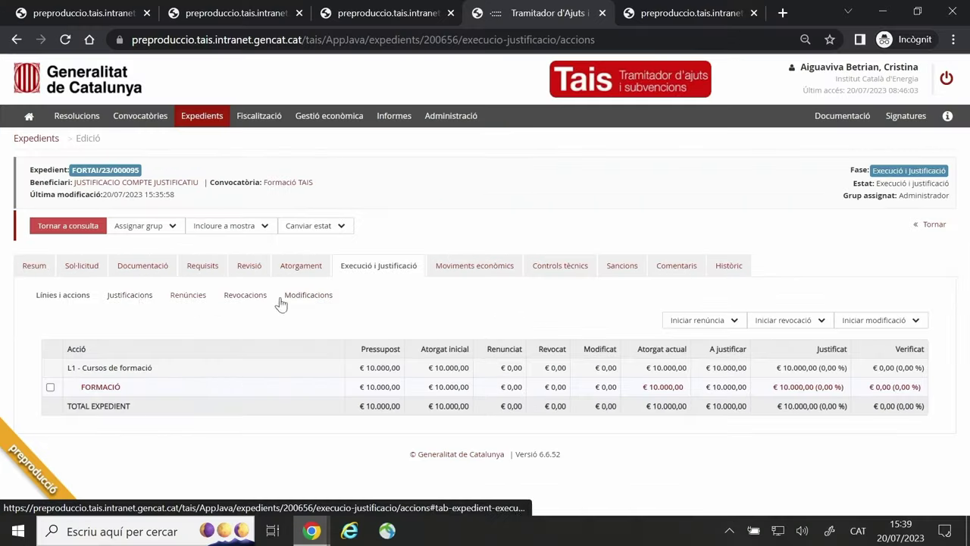
pyautogui.click(133, 296)
pyautogui.scroll(-1, 135, 300)
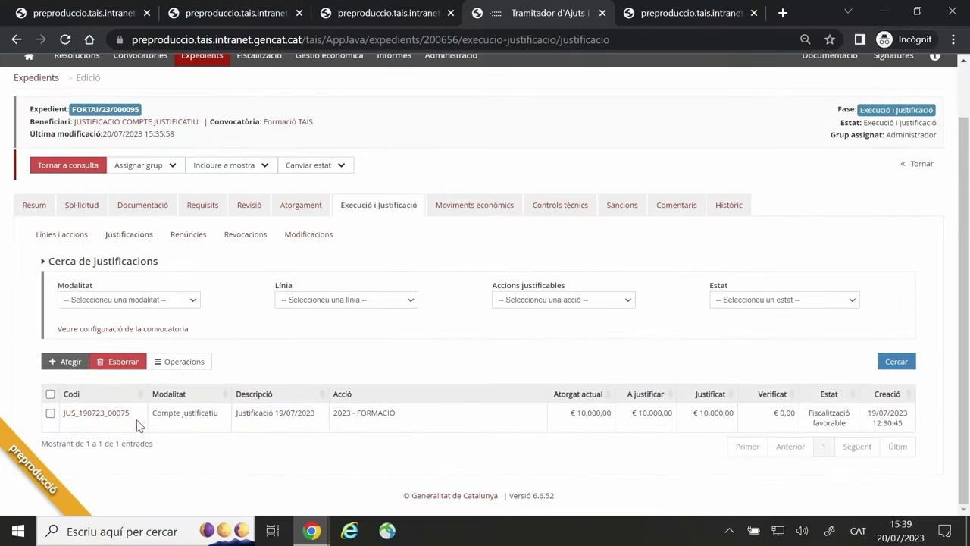
pyautogui.click(89, 413)
pyautogui.scroll(-2, 360, 250)
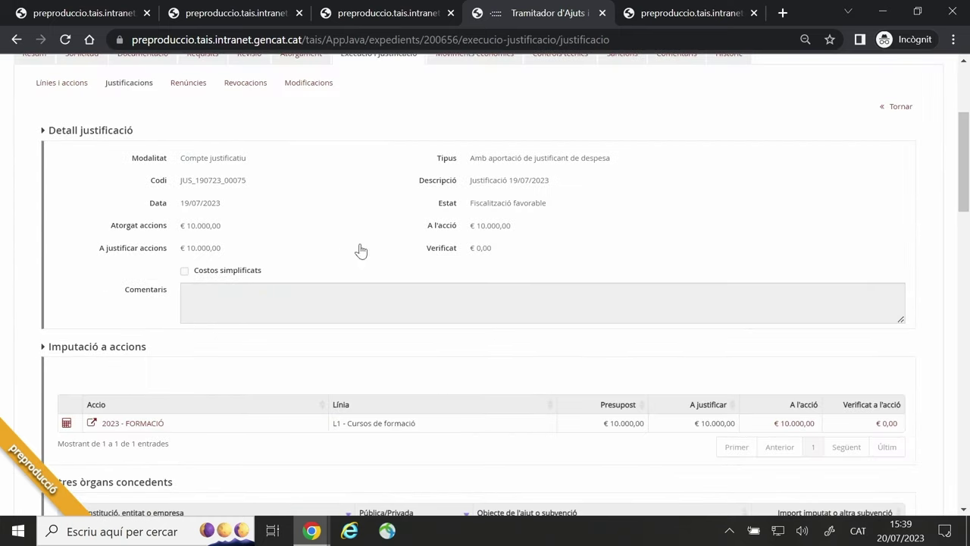
pyautogui.scroll(-4, 539, 220)
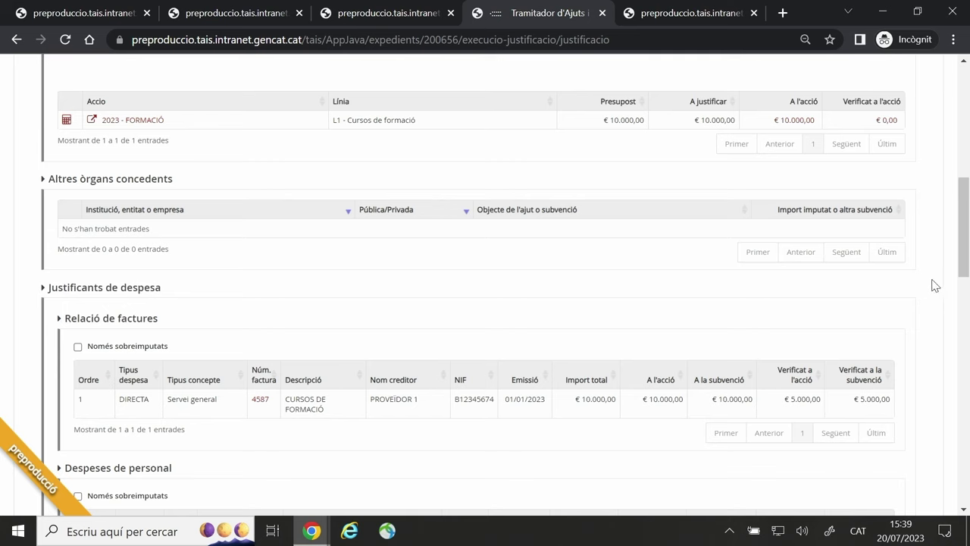
pyautogui.scroll(7, 961, 265)
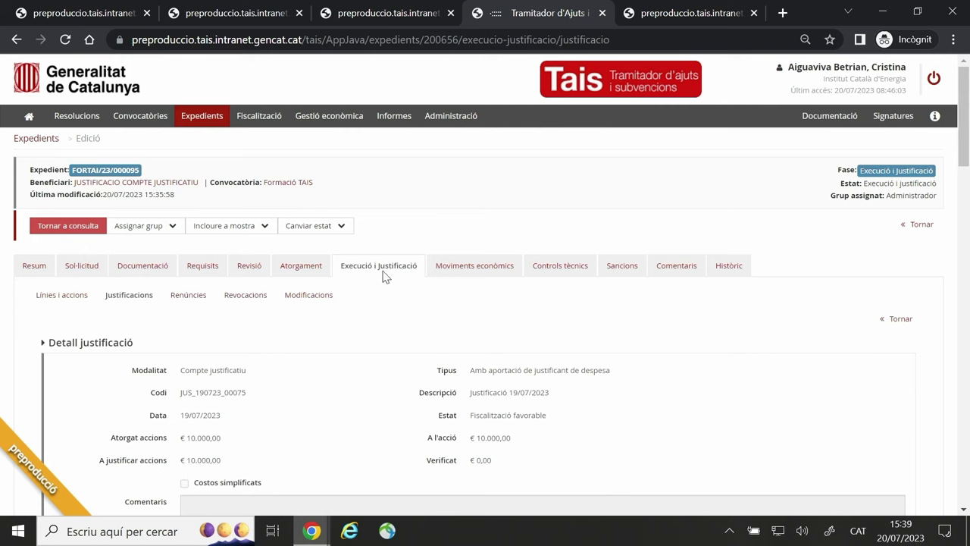
# Create a new revocation in the JUSTIFICACIO COMPTE JUSTIFICATIU expedient and accept its initiation.
pyautogui.click(246, 297)
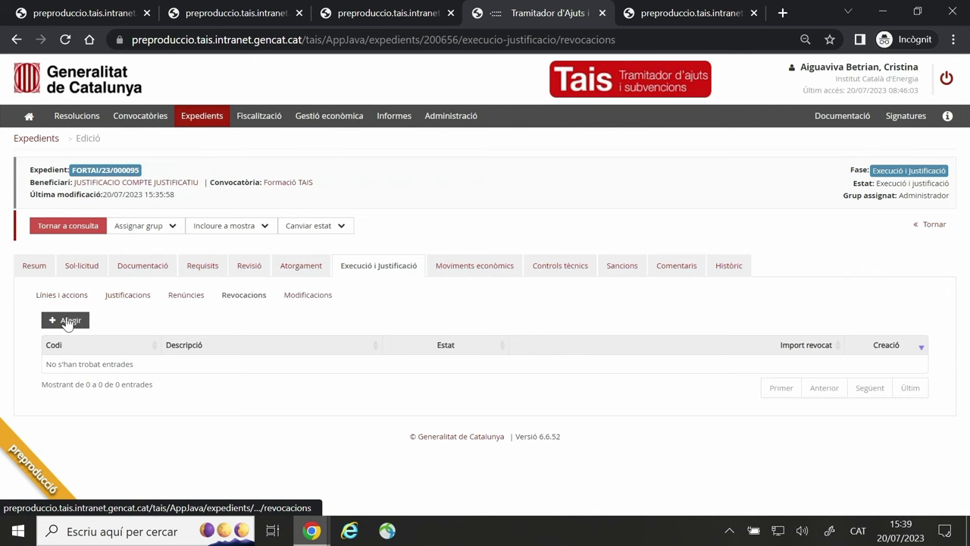
pyautogui.click(68, 321)
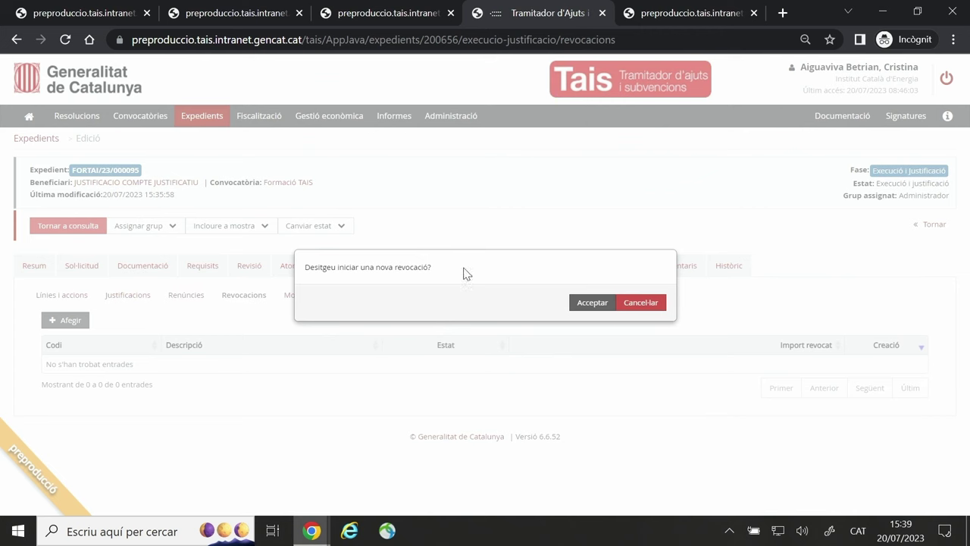
pyautogui.click(582, 305)
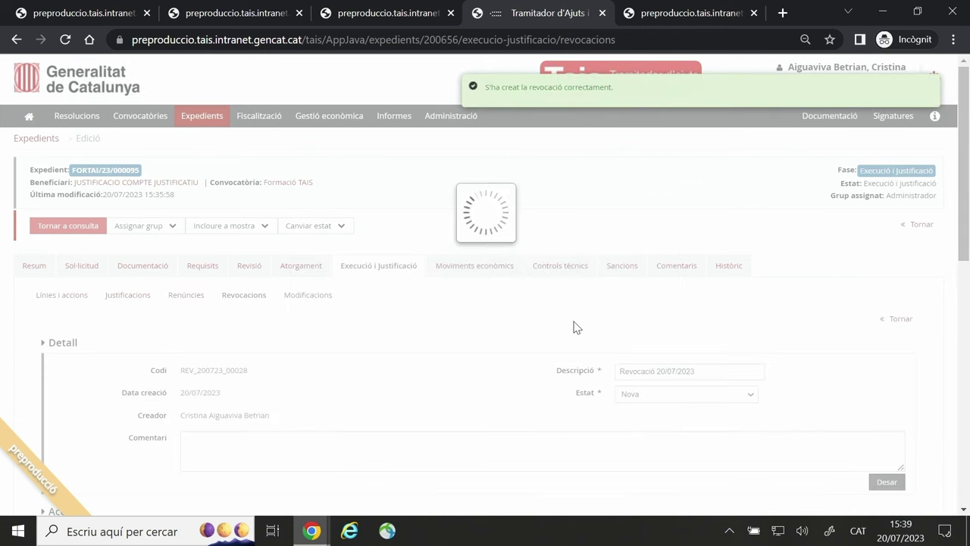
# Enter the comment "Una de les edicions no es elegible." in the revocation's detail and save it.
pyautogui.scroll(-2, 563, 331)
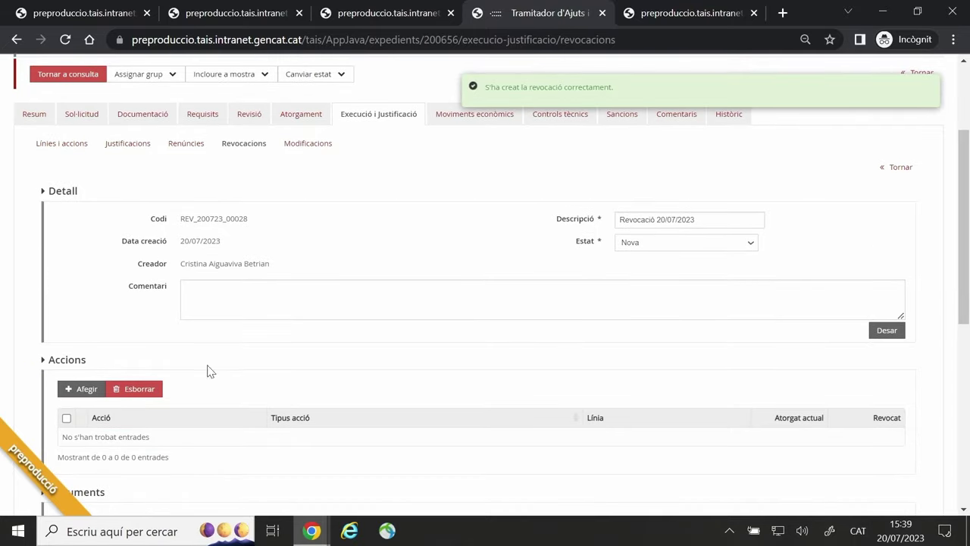
pyautogui.moveTo(708, 217); pyautogui.dragTo(604, 220)
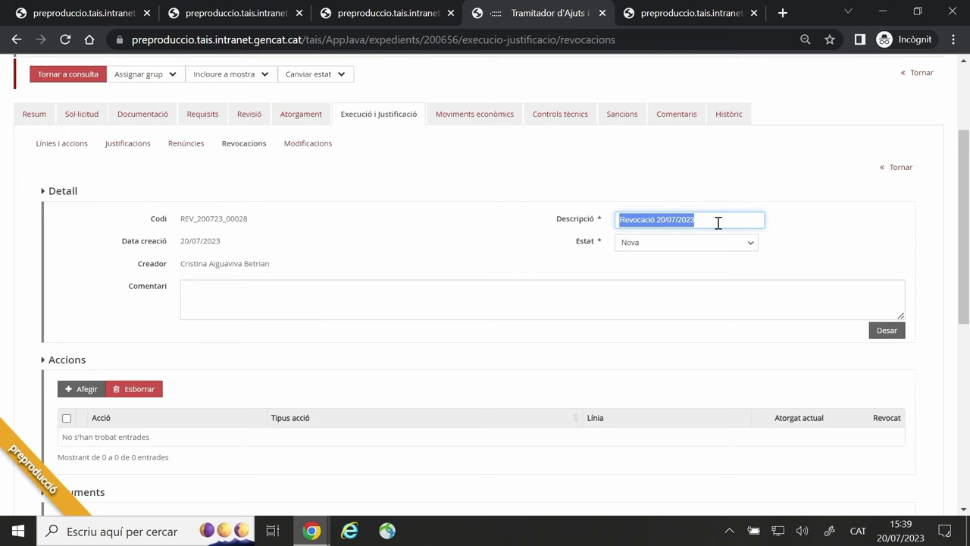
pyautogui.click(295, 290)
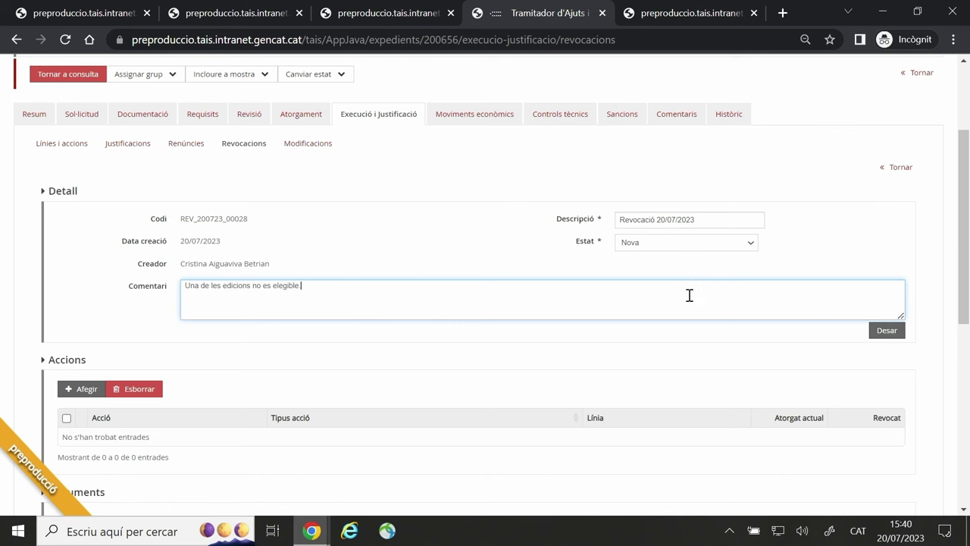
pyautogui.click(887, 331)
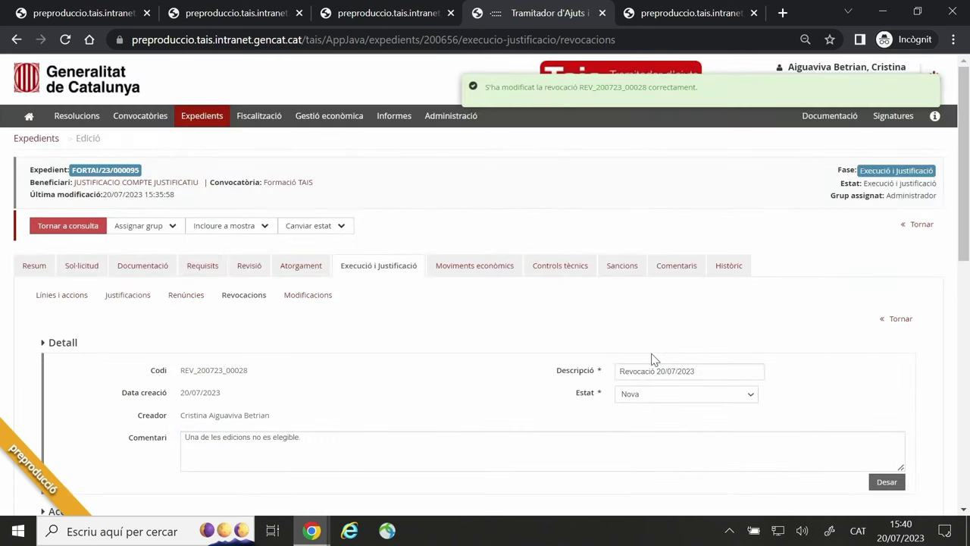
# Add the action "2023 - FORMACIÓ" to the revocation.
pyautogui.scroll(-3, 652, 359)
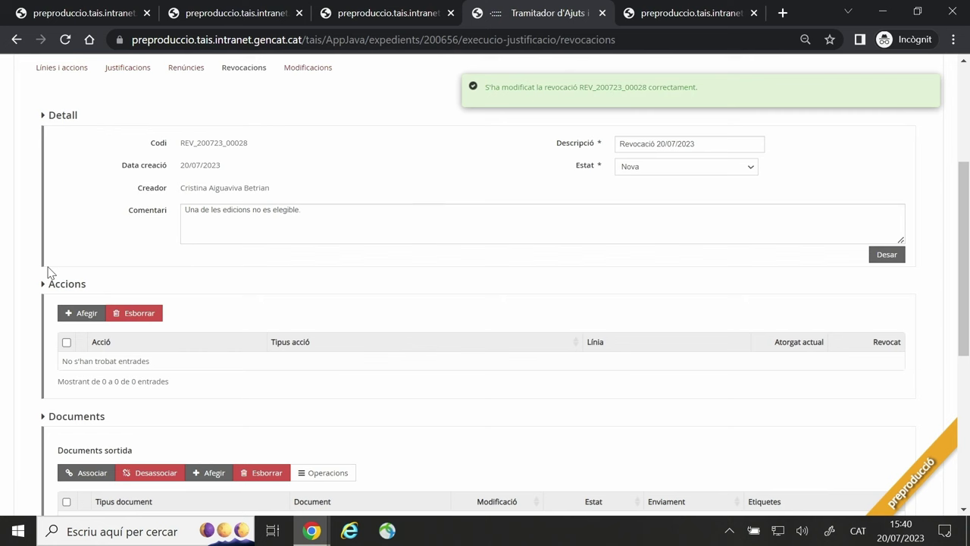
pyautogui.click(75, 313)
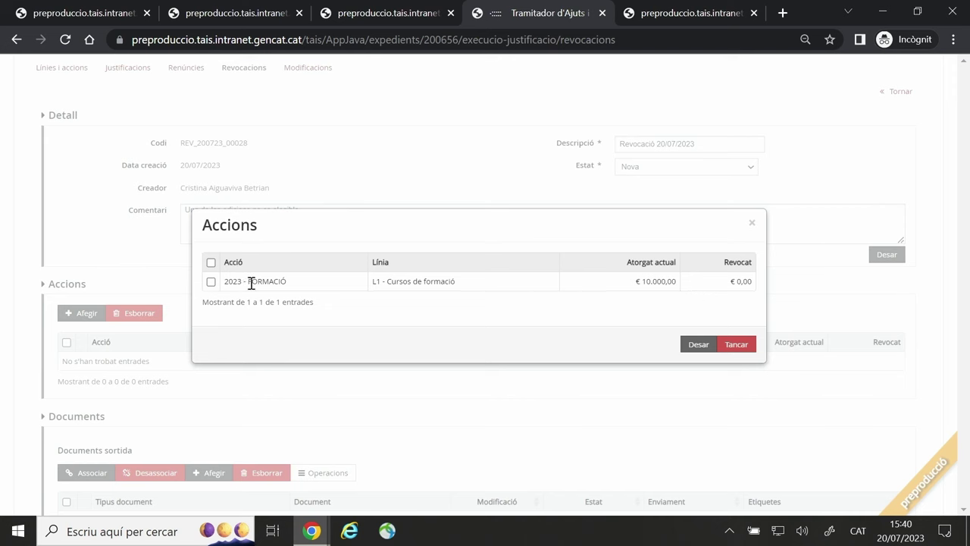
pyautogui.click(211, 282)
pyautogui.click(697, 347)
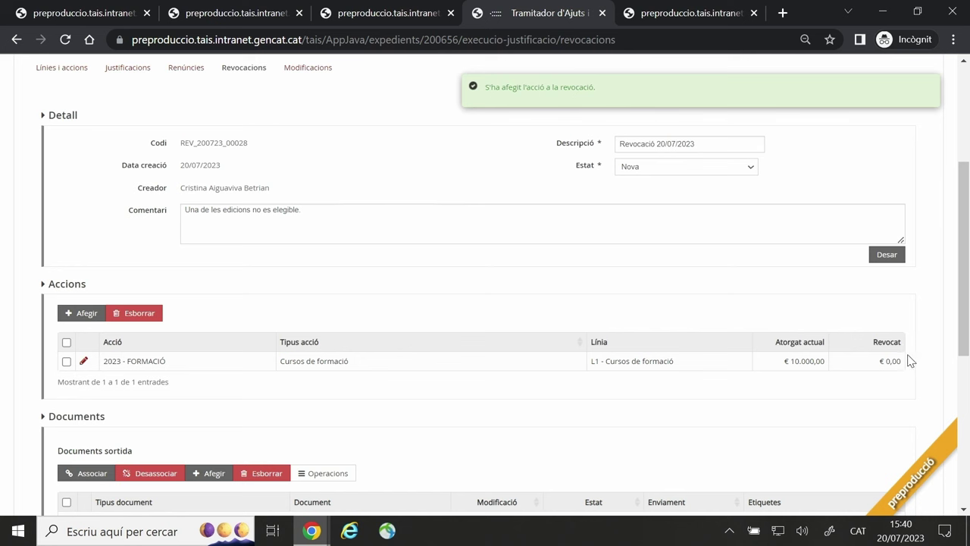
# Set the amount to revoke from the "A entitats de formació" reserve of the FORMACIÓ action to 5000 and save the action's detail.
pyautogui.click(83, 361)
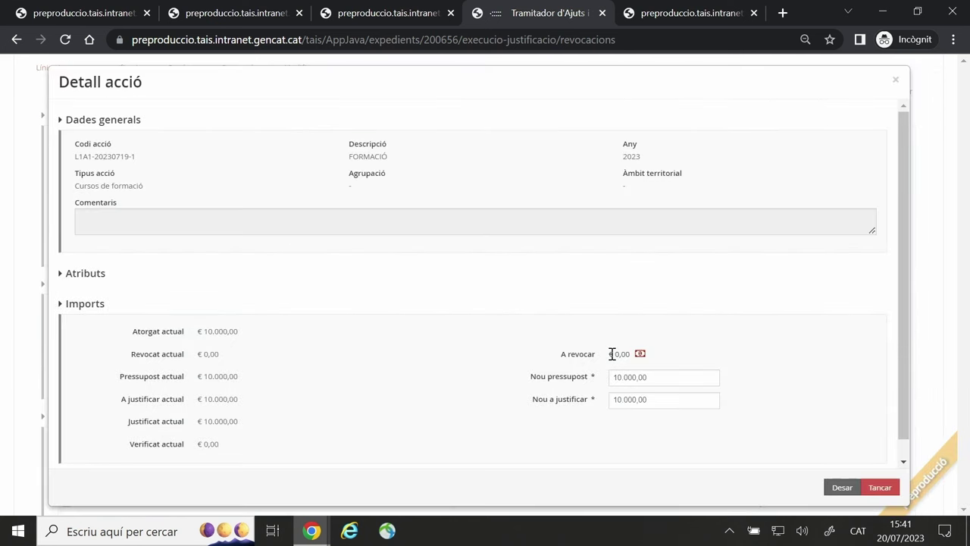
pyautogui.moveTo(615, 354); pyautogui.dragTo(627, 355)
pyautogui.click(639, 354)
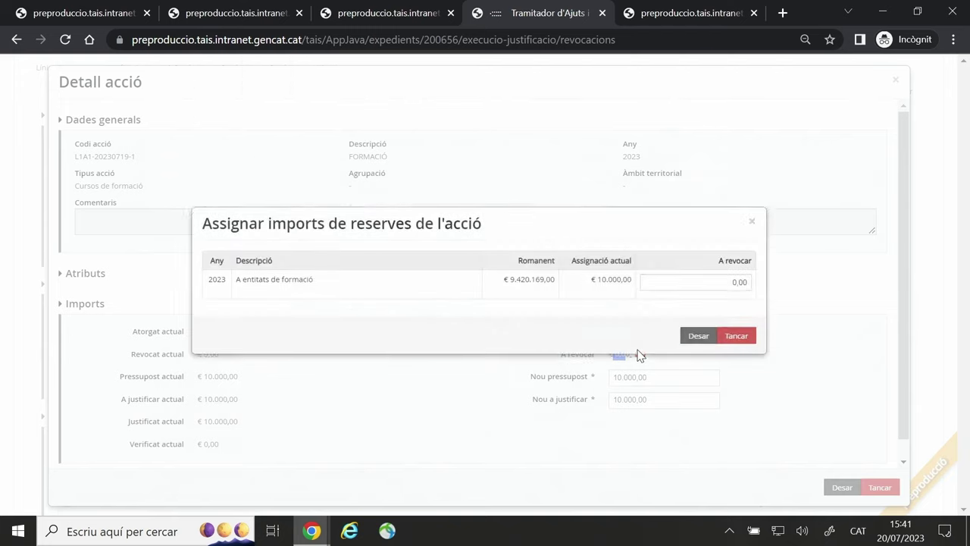
pyautogui.click(730, 284)
pyautogui.write('5000')
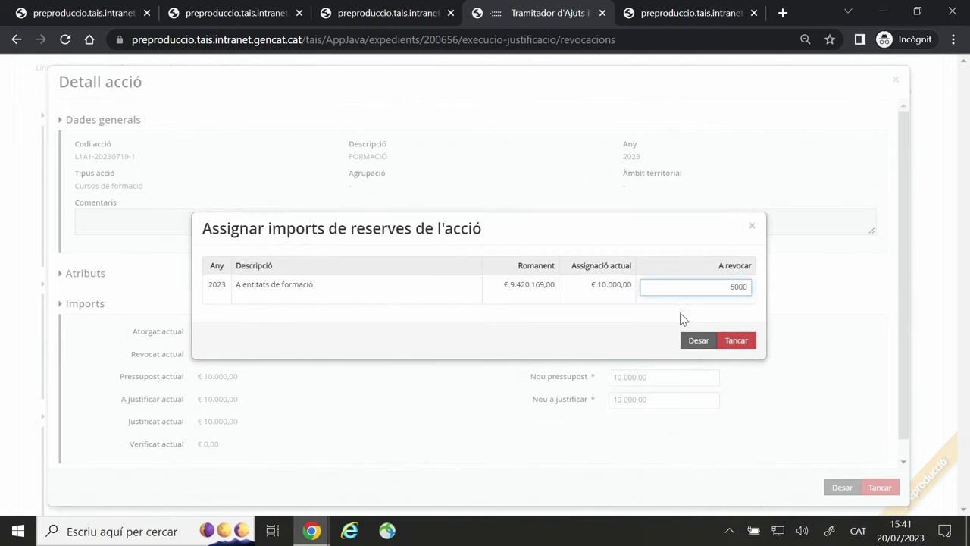
pyautogui.click(698, 341)
pyautogui.scroll(-1, 701, 345)
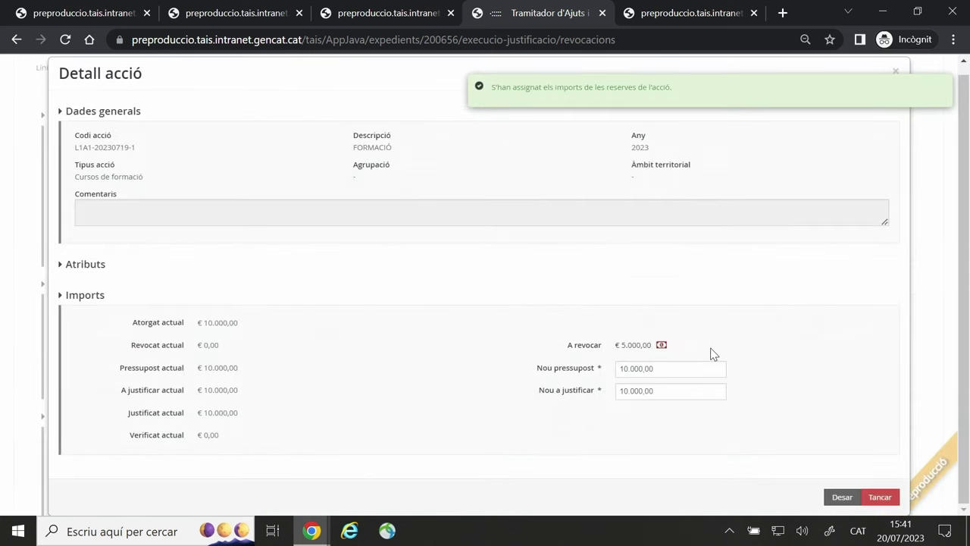
pyautogui.click(842, 497)
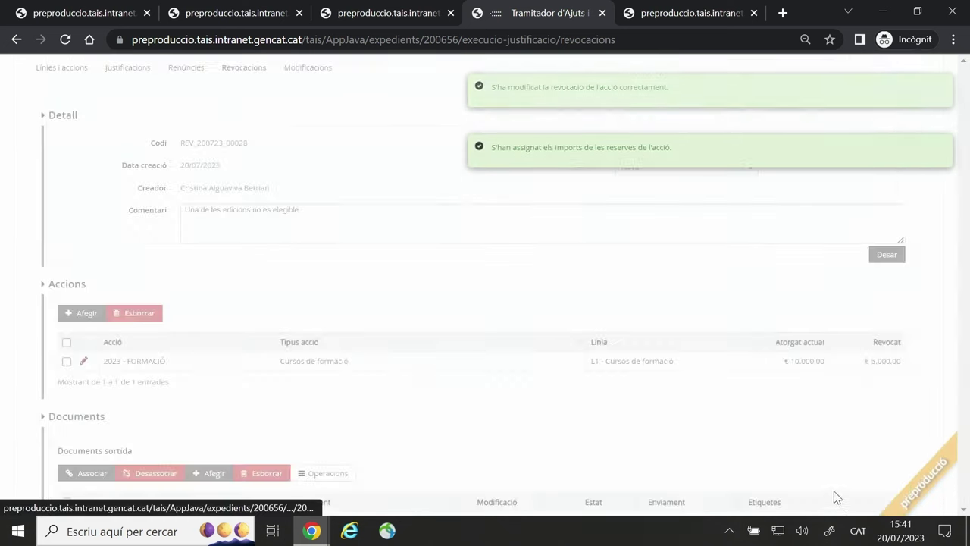
# Add the outgoing document Formulari_1.pdf of type "Resolució inici revocació" to the revocation and save it.
pyautogui.scroll(-3, 485, 372)
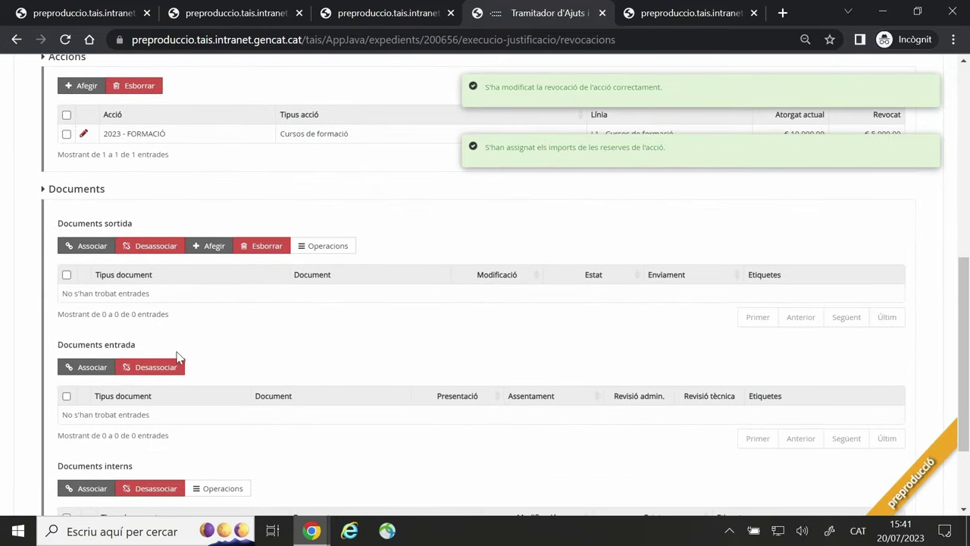
pyautogui.scroll(1, 185, 352)
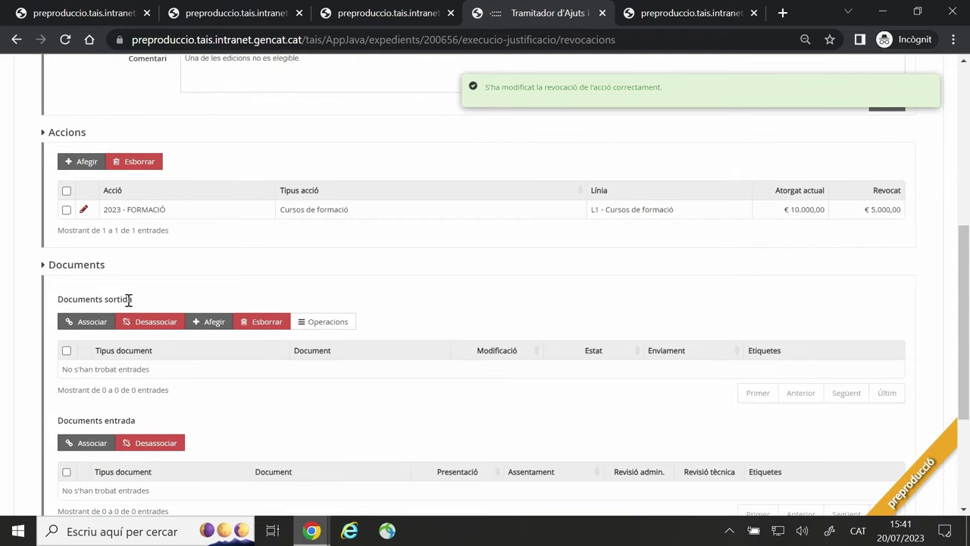
pyautogui.click(212, 321)
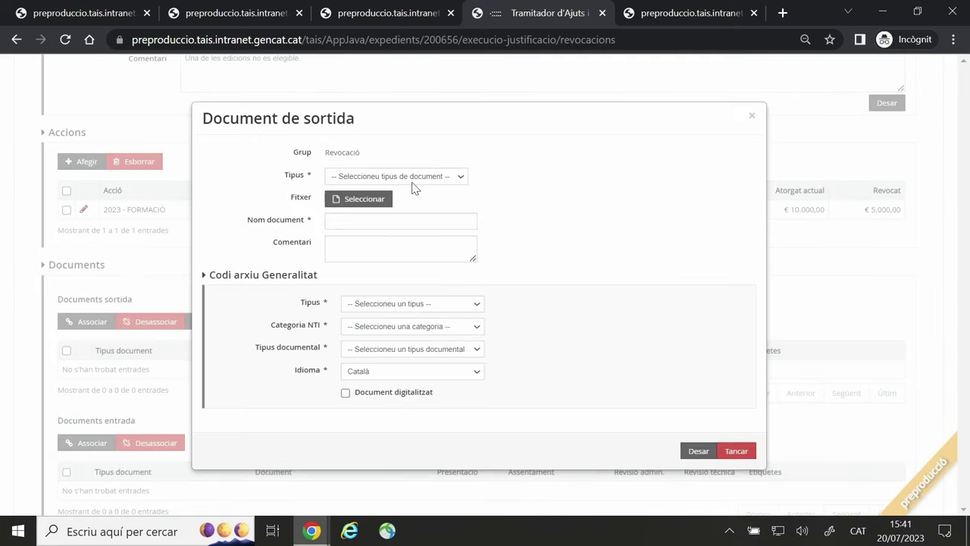
pyautogui.click(428, 178)
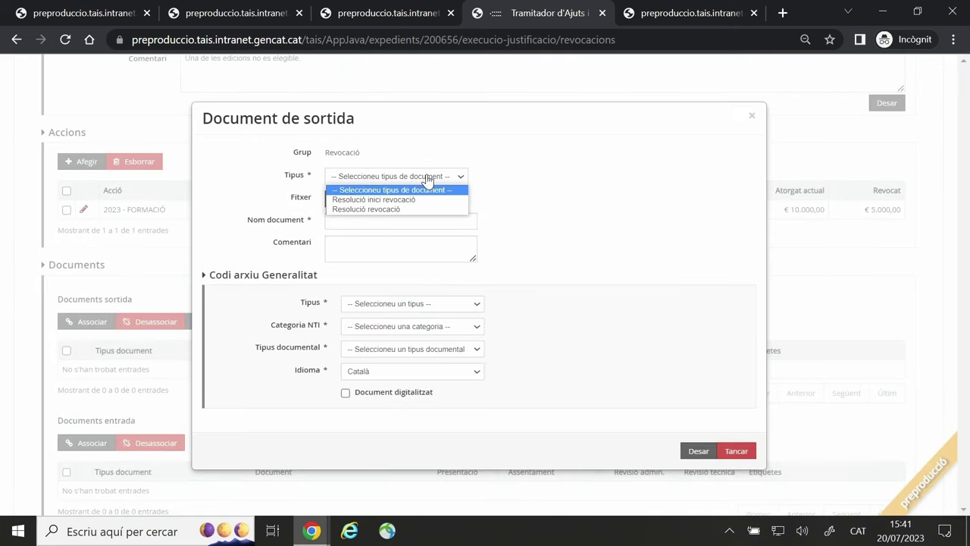
pyautogui.click(372, 200)
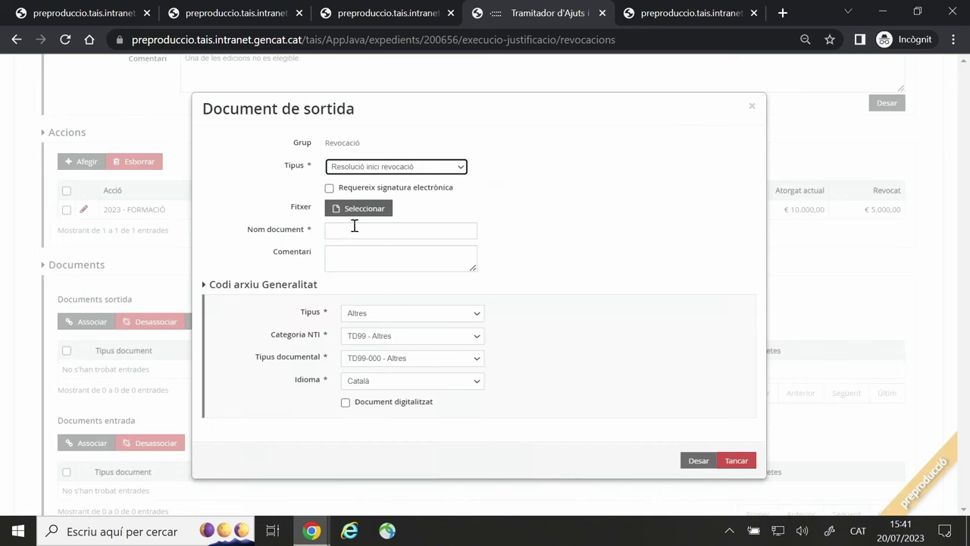
pyautogui.click(354, 209)
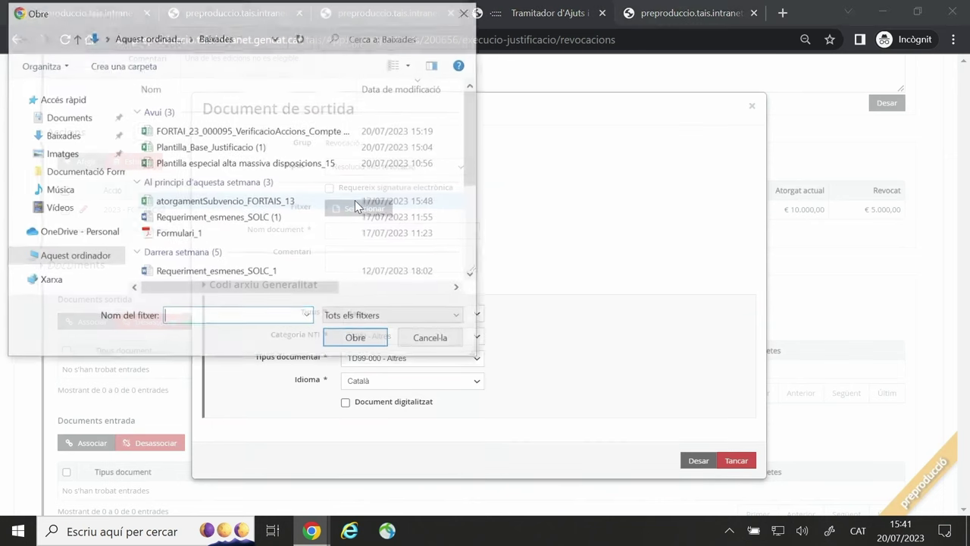
pyautogui.click(201, 237)
pyautogui.doubleClick(201, 238)
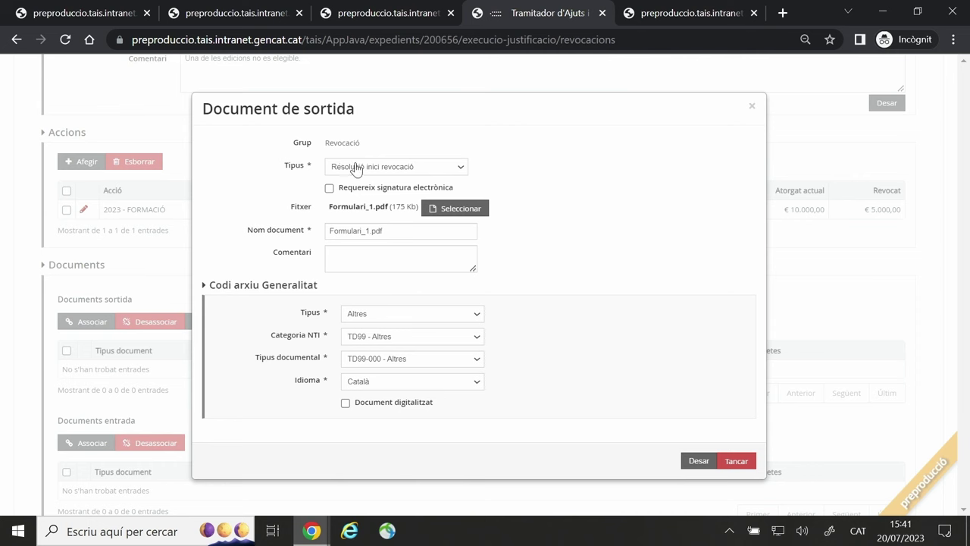
pyautogui.click(695, 461)
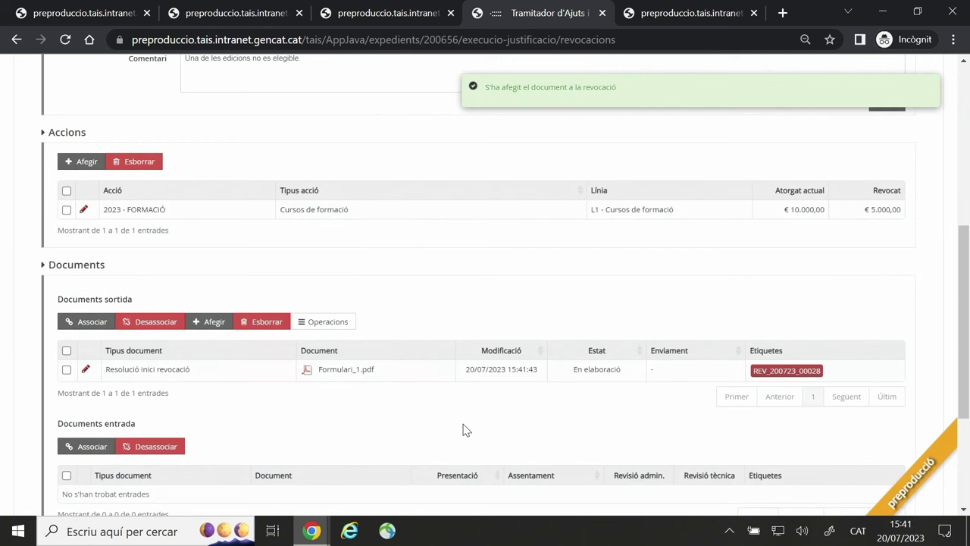
# Change the state of the outgoing document Formulari_1.pdf with the action "Passar a finalitzat".
pyautogui.click(66, 370)
pyautogui.click(322, 321)
pyautogui.click(346, 341)
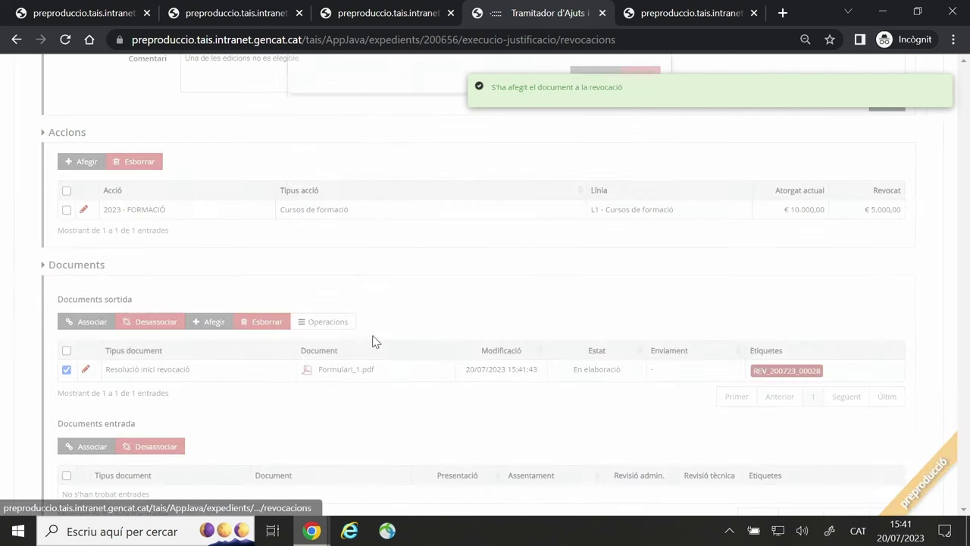
pyautogui.click(494, 287)
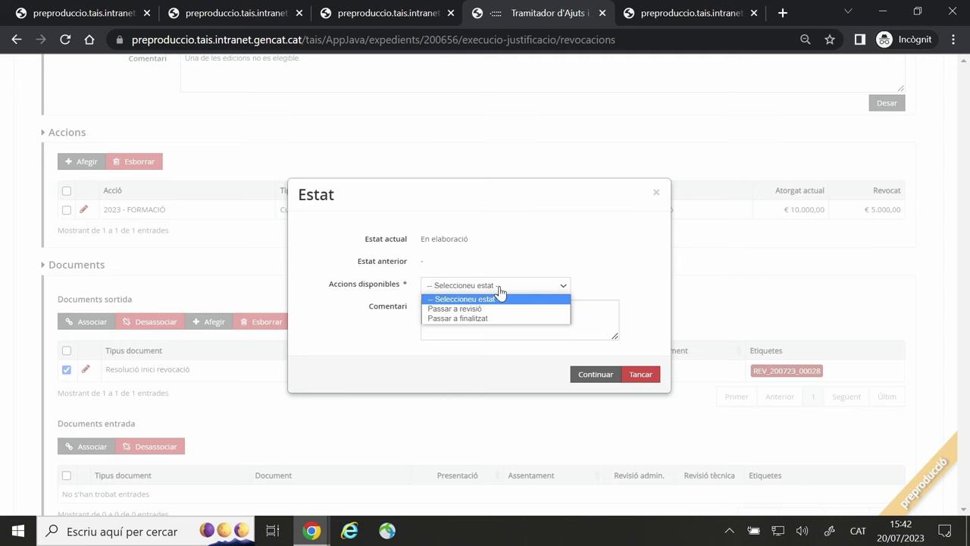
pyautogui.click(464, 318)
pyautogui.click(593, 375)
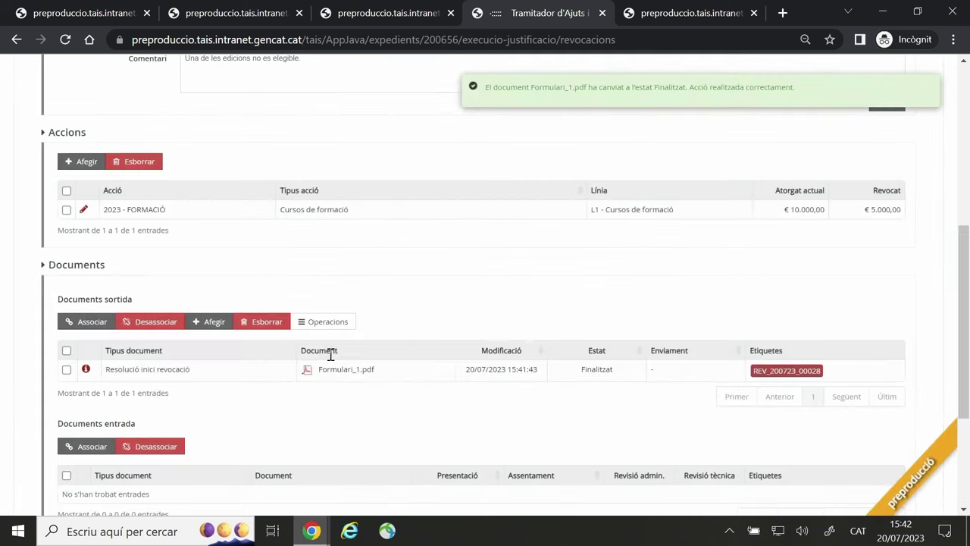
# Create a sending package named "Resolució inici revocació" for the finalized outgoing document.
pyautogui.click(66, 370)
pyautogui.click(326, 321)
pyautogui.click(339, 357)
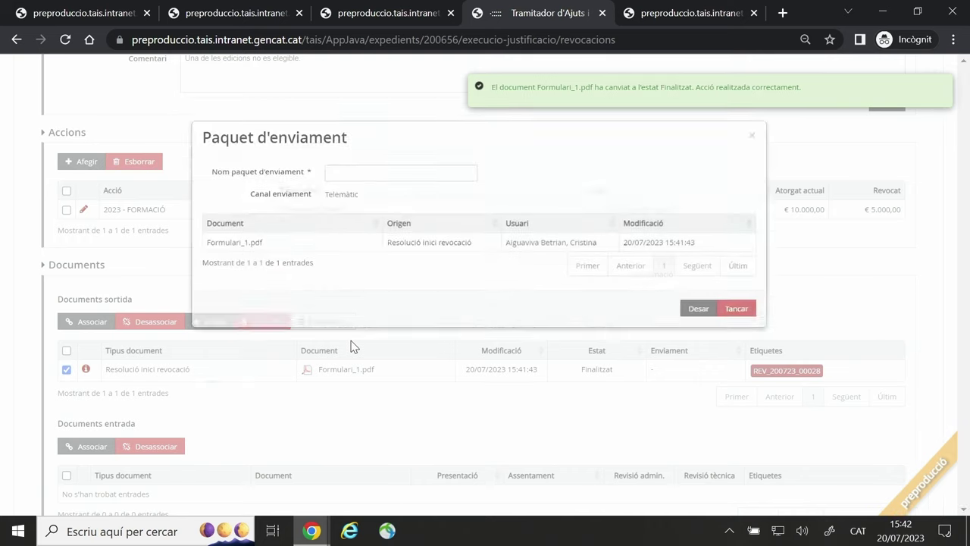
pyautogui.click(352, 232)
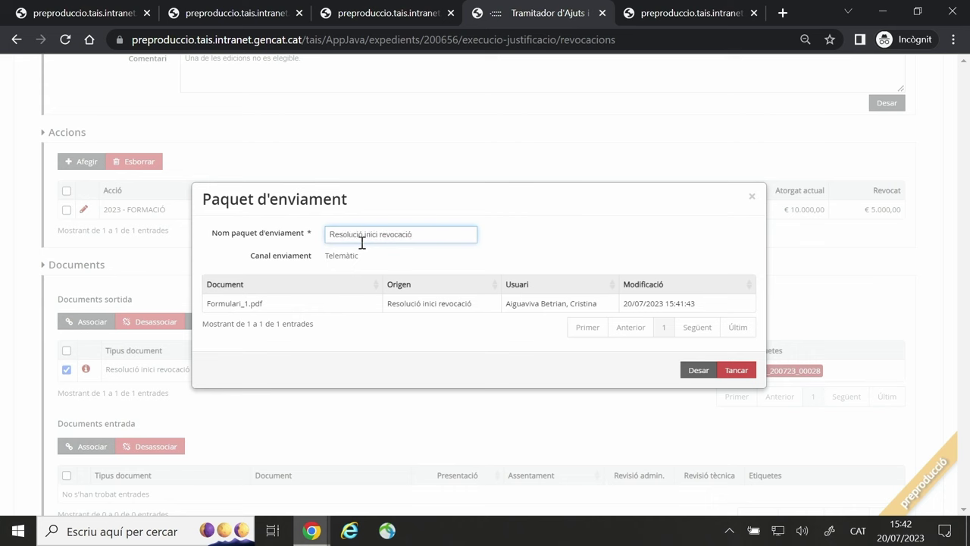
pyautogui.click(698, 370)
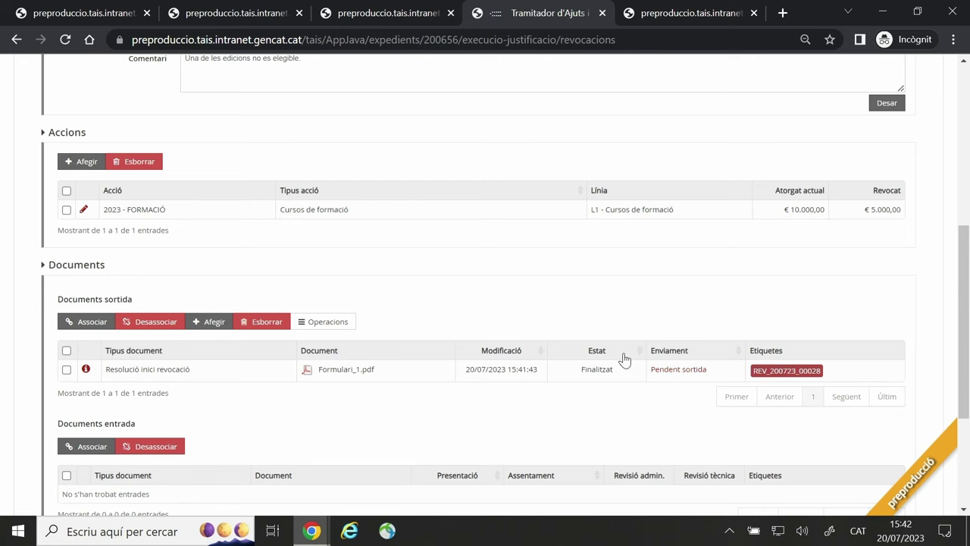
# Open the outgoing documentation query (Sortides) in a separate browser tab, keeping the revocation's detail open.
pyautogui.scroll(1, 694, 369)
pyautogui.scroll(3, 693, 369)
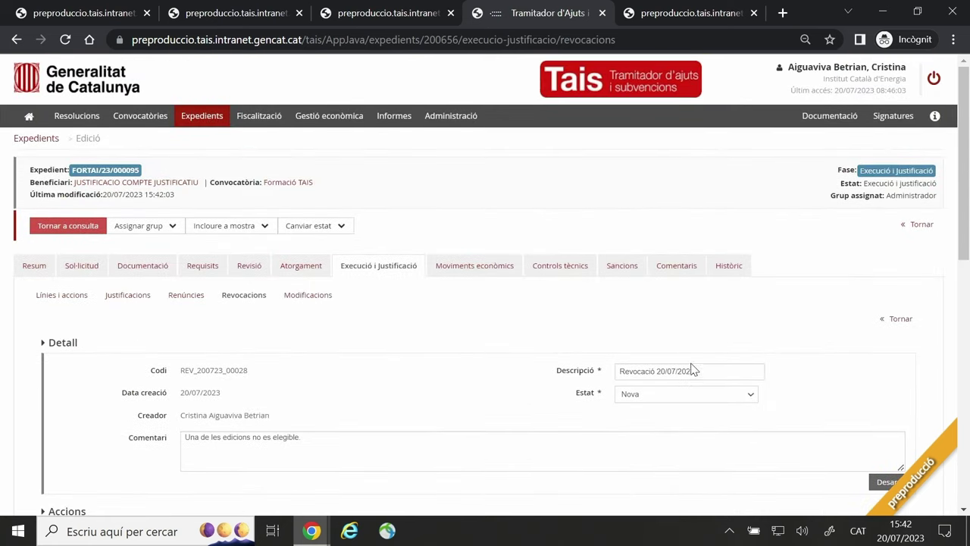
pyautogui.middleClick(815, 113)
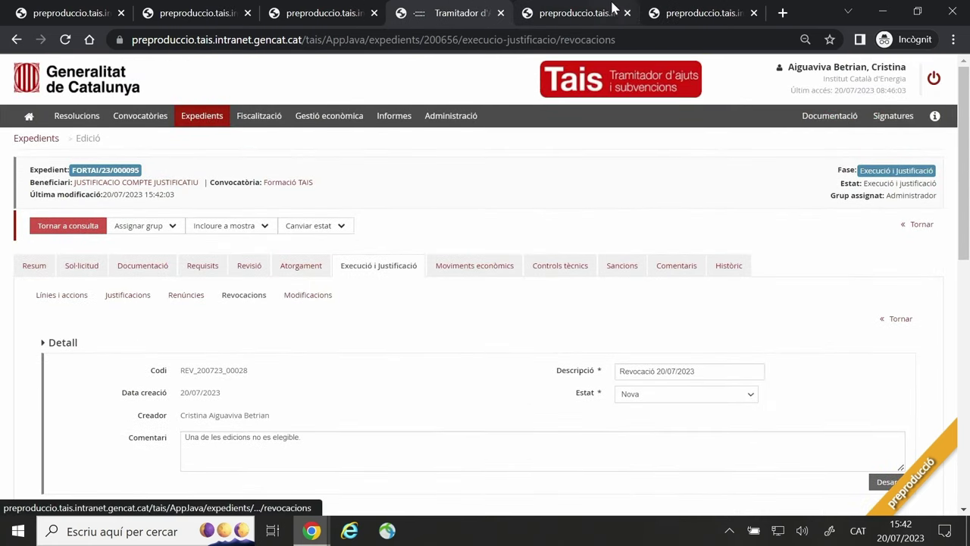
pyautogui.click(612, 9)
pyautogui.click(827, 115)
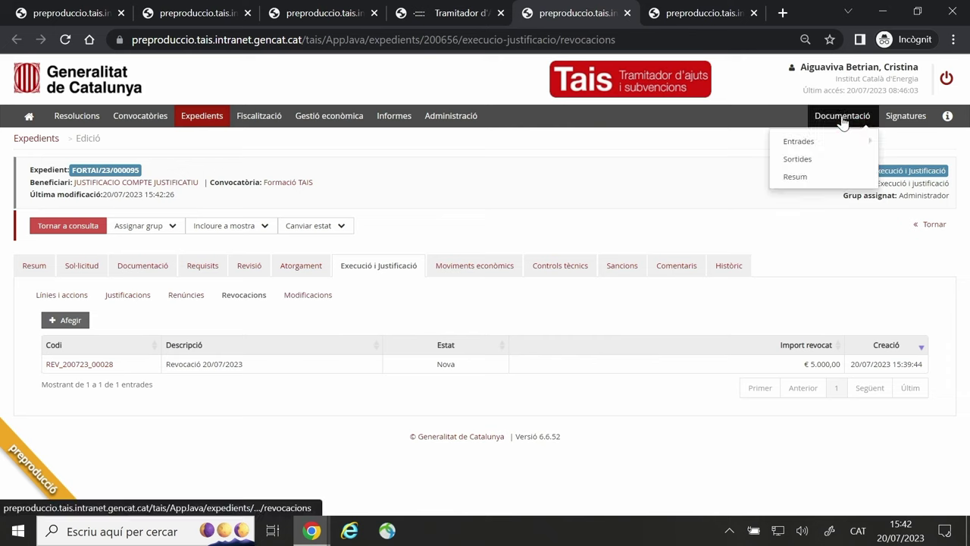
pyautogui.click(823, 159)
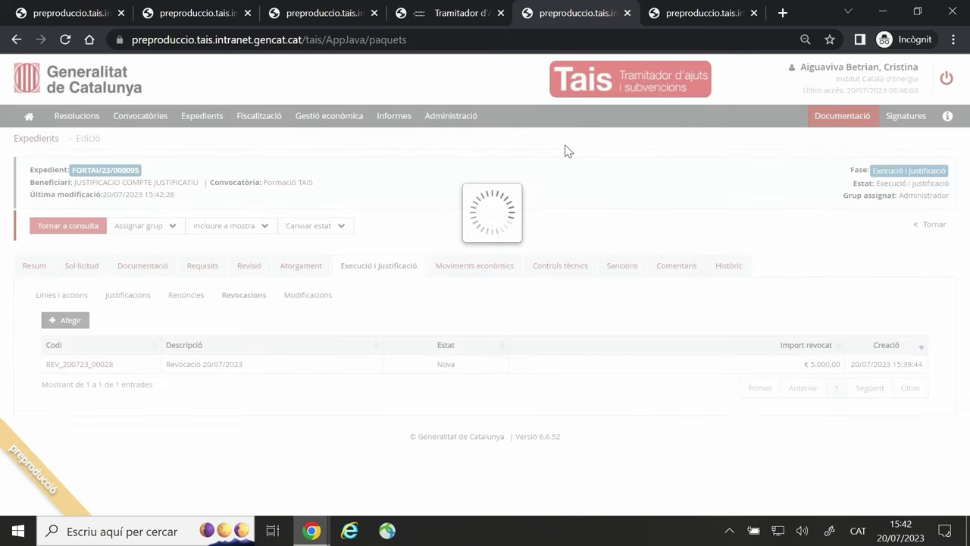
pyautogui.click(424, 6)
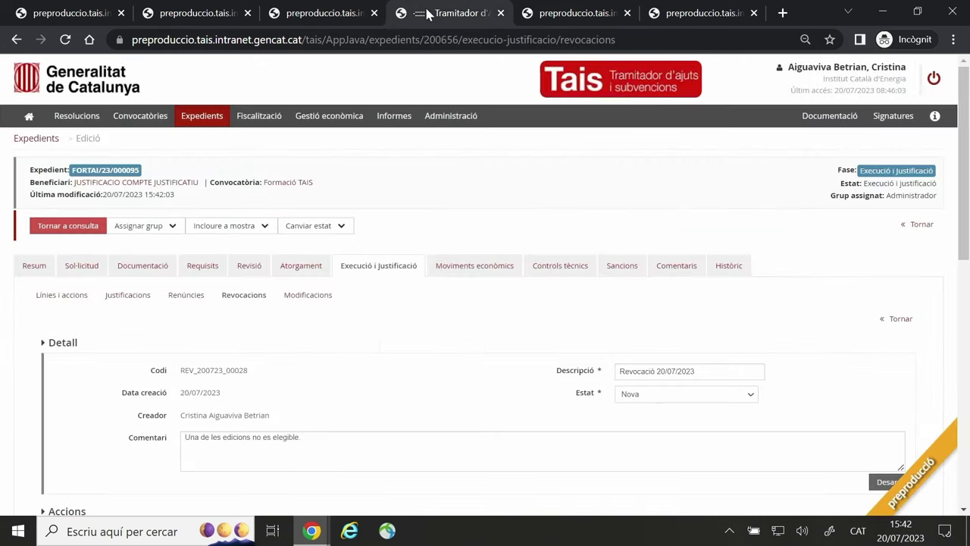
pyautogui.click(550, 9)
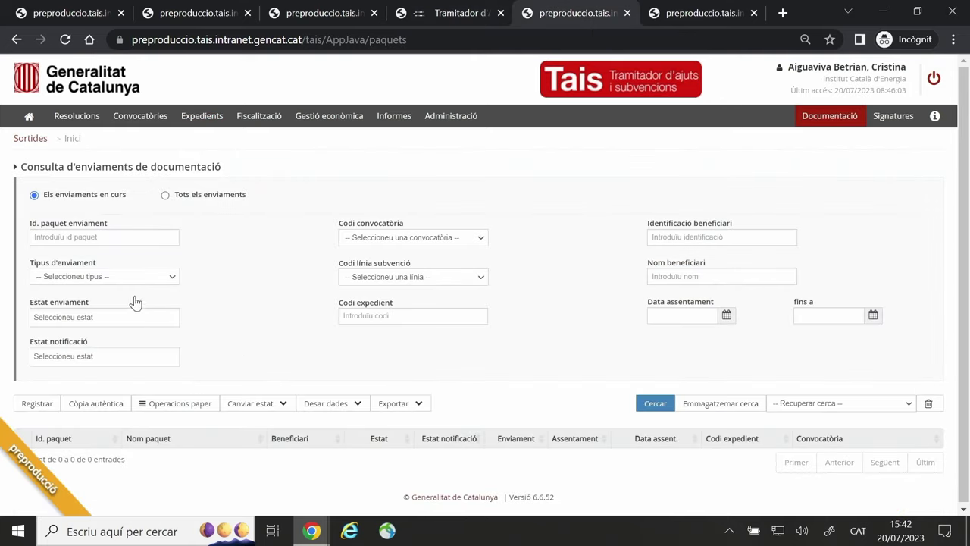
# Search the sendings in progress for the call "FORTAIS - Formació TAIS" and expedient code 0095.
pyautogui.click(392, 238)
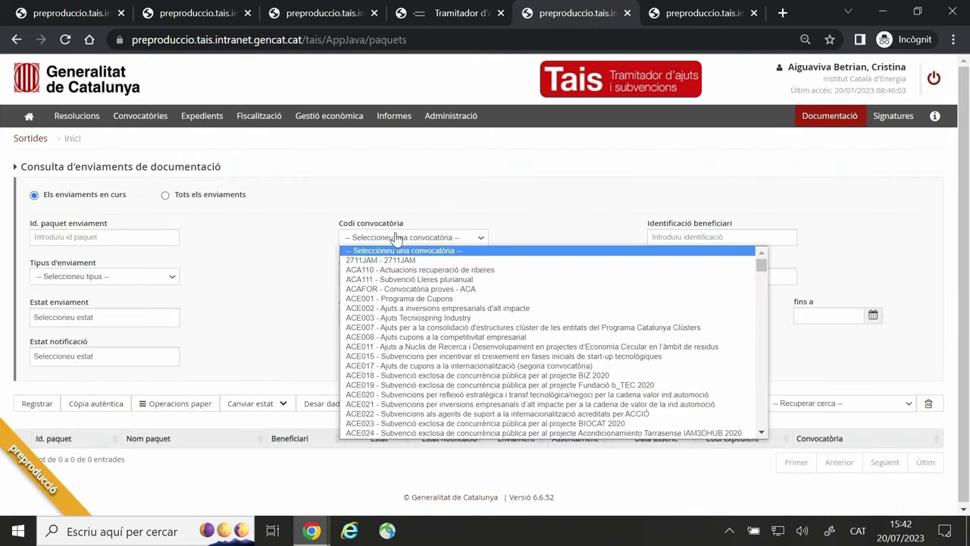
pyautogui.write('fort')
pyautogui.scroll(-3, 398, 319)
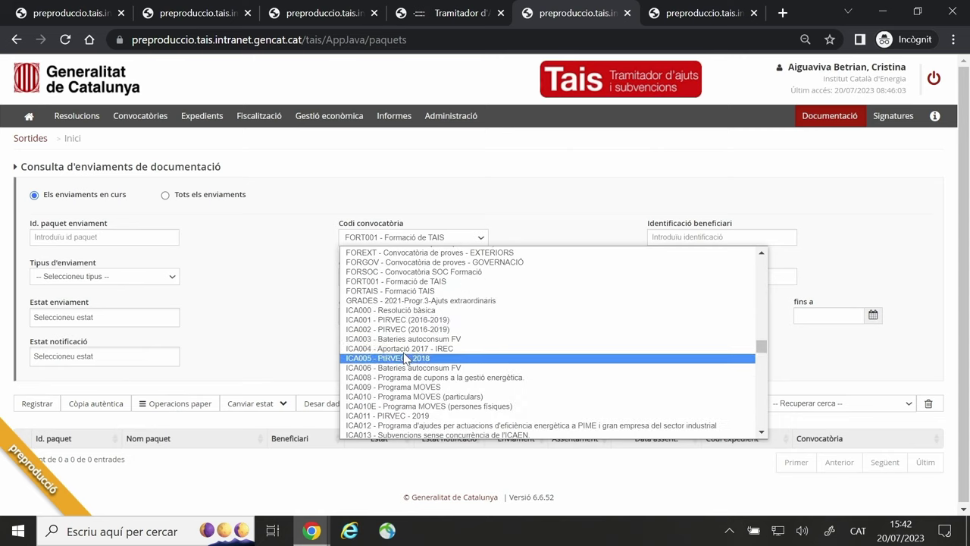
pyautogui.click(397, 291)
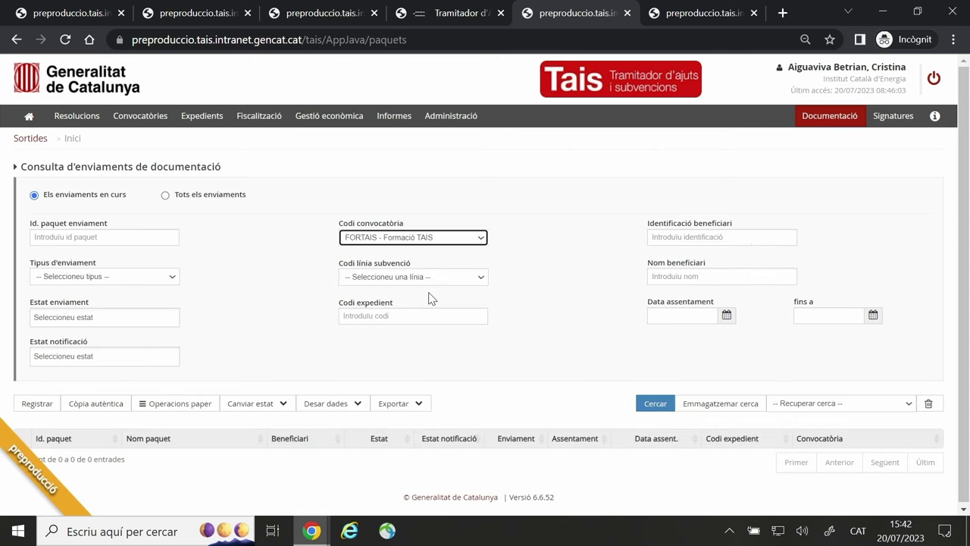
pyautogui.click(421, 318)
pyautogui.write('0095')
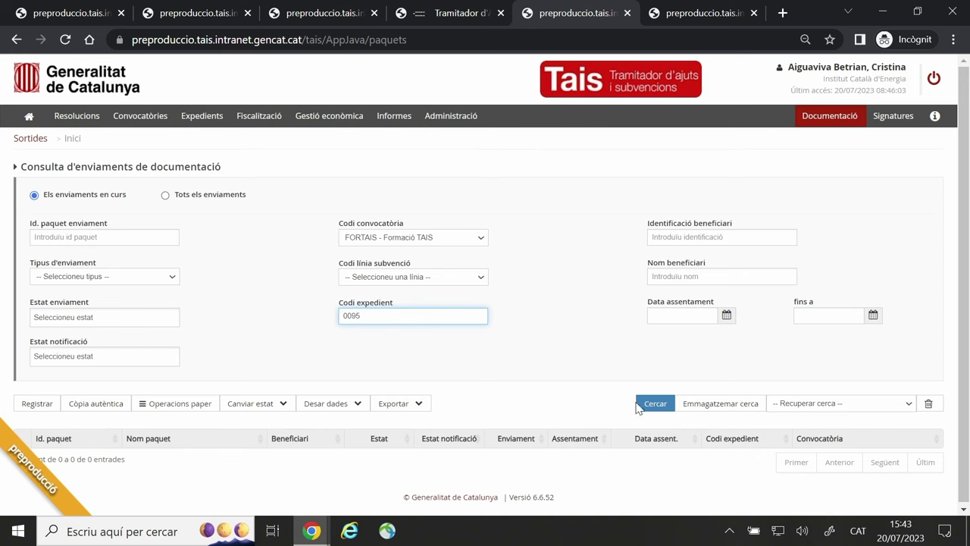
pyautogui.click(656, 405)
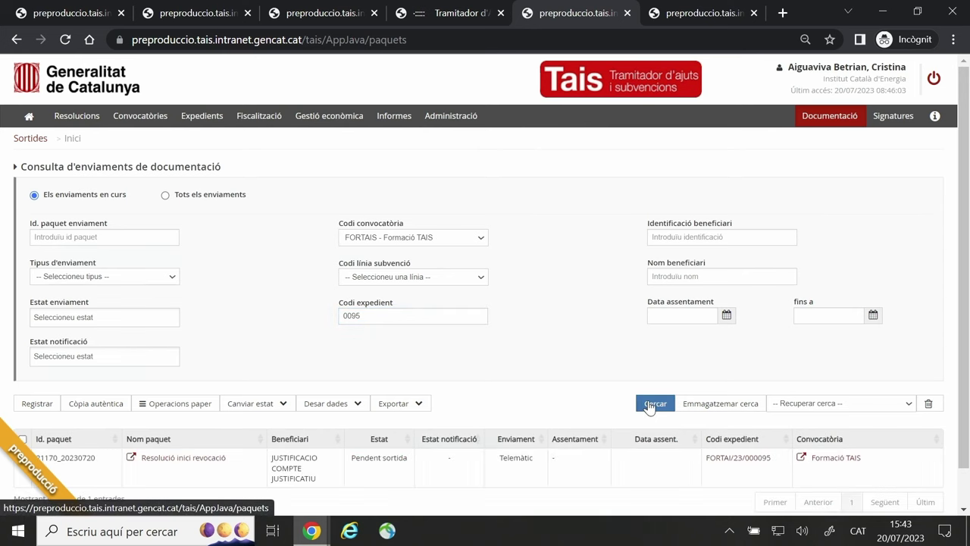
# Register the "Resolució inici revocació" package and accept the registration.
pyautogui.scroll(-1, 599, 409)
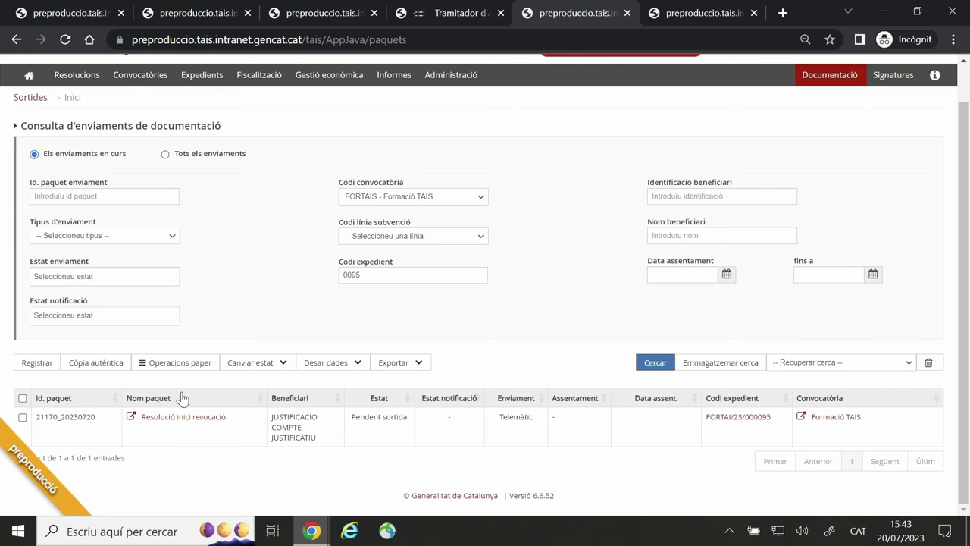
pyautogui.click(36, 362)
pyautogui.click(598, 302)
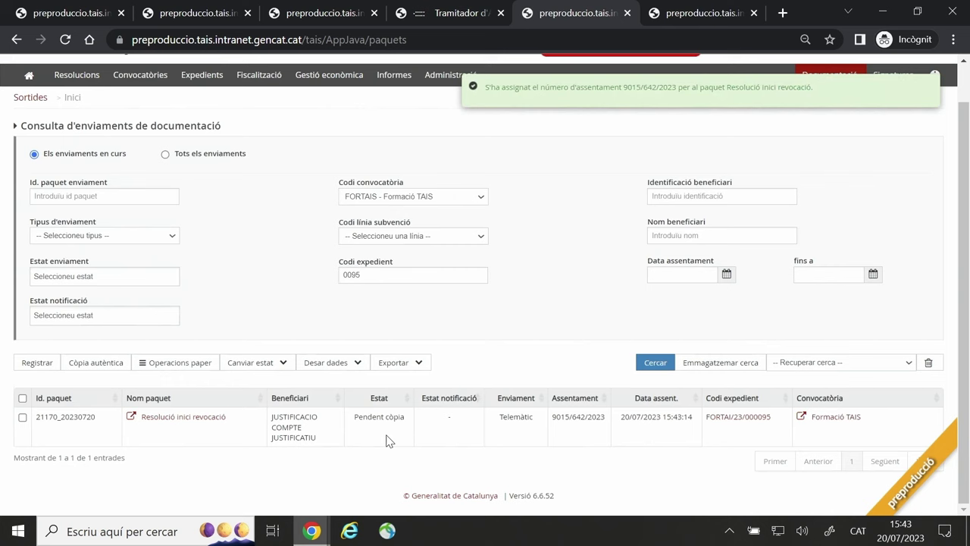
# Generate the authentic copy of the "Resolució inici revocació" package.
pyautogui.click(22, 417)
pyautogui.click(95, 363)
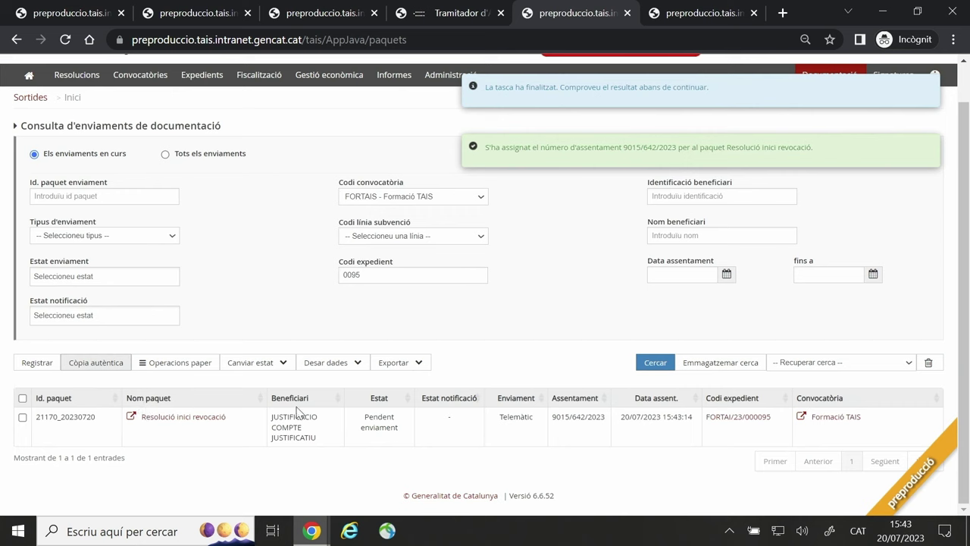
pyautogui.moveTo(366, 420); pyautogui.dragTo(406, 436)
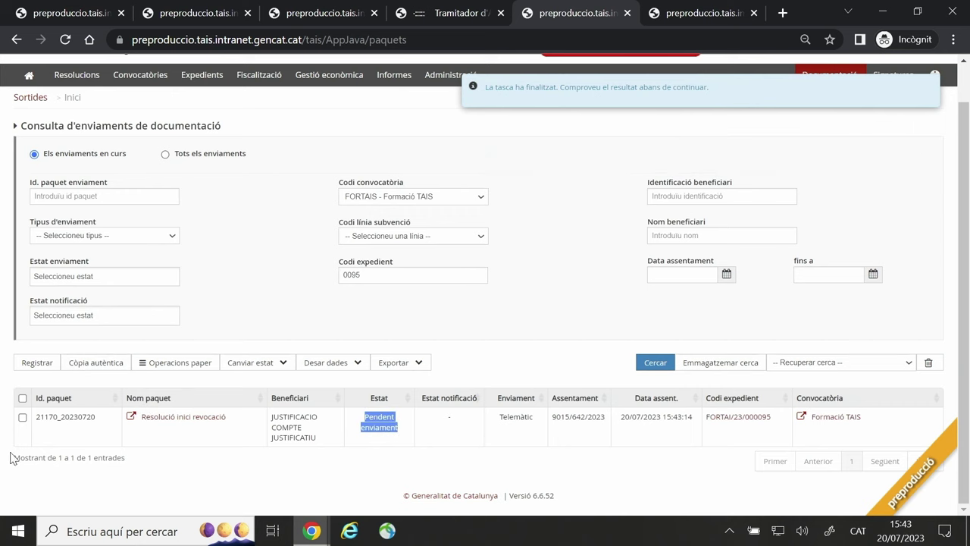
pyautogui.click(33, 434)
# Apply the "Notificar" action to the "Resolució inici revocació" package and return to the revocation's detail.
pyautogui.click(23, 417)
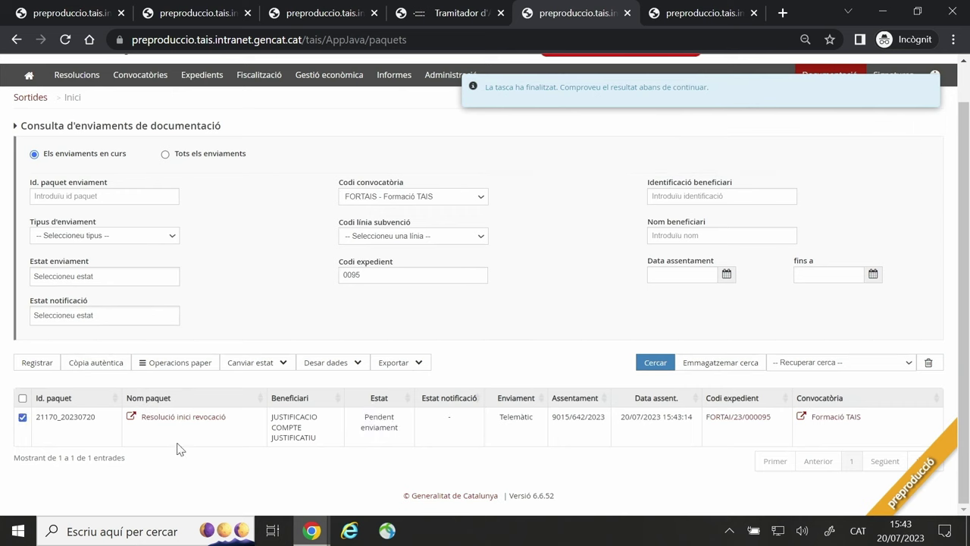
pyautogui.click(279, 366)
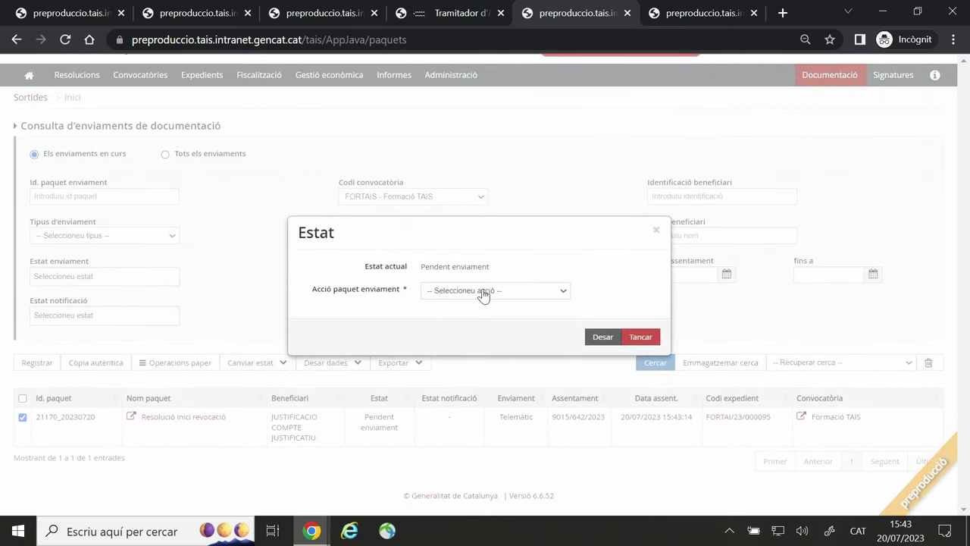
pyautogui.click(485, 295)
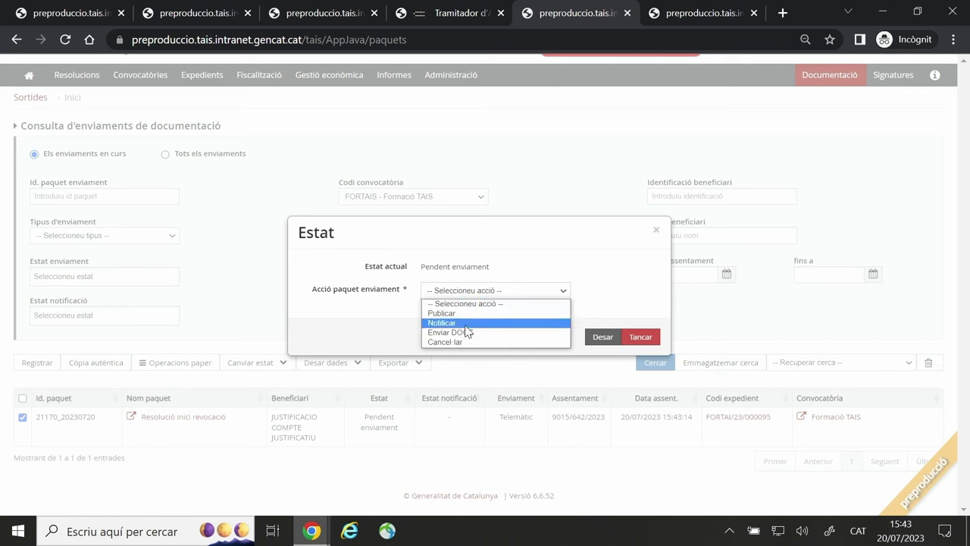
pyautogui.click(465, 324)
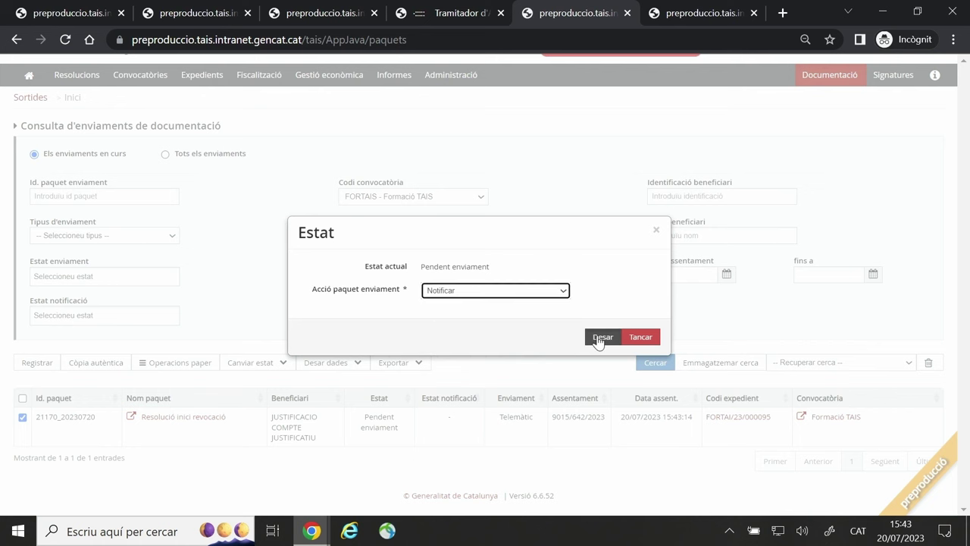
pyautogui.click(602, 339)
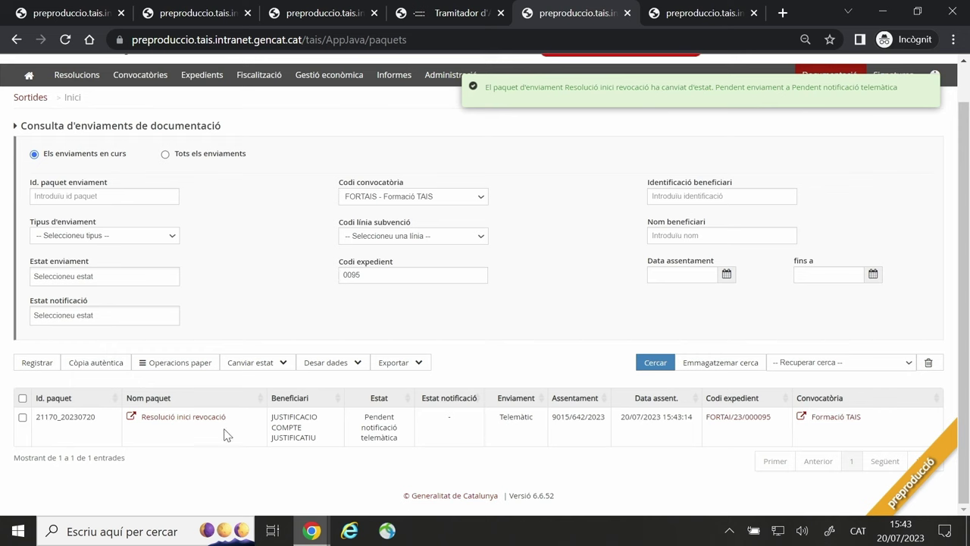
pyautogui.click(464, 14)
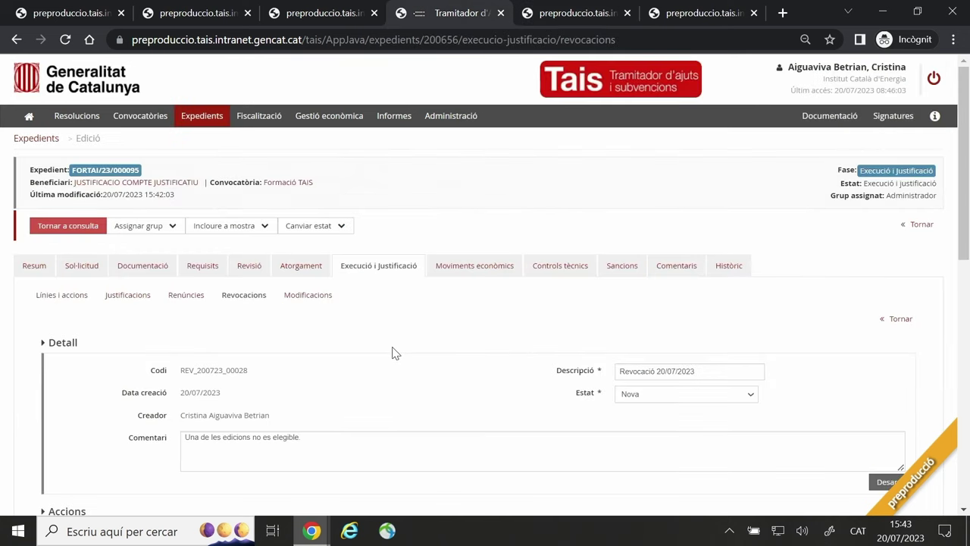
# Review the revocation's detail, actions and outgoing document, and examine the states available for the revocation.
pyautogui.scroll(-5, 392, 353)
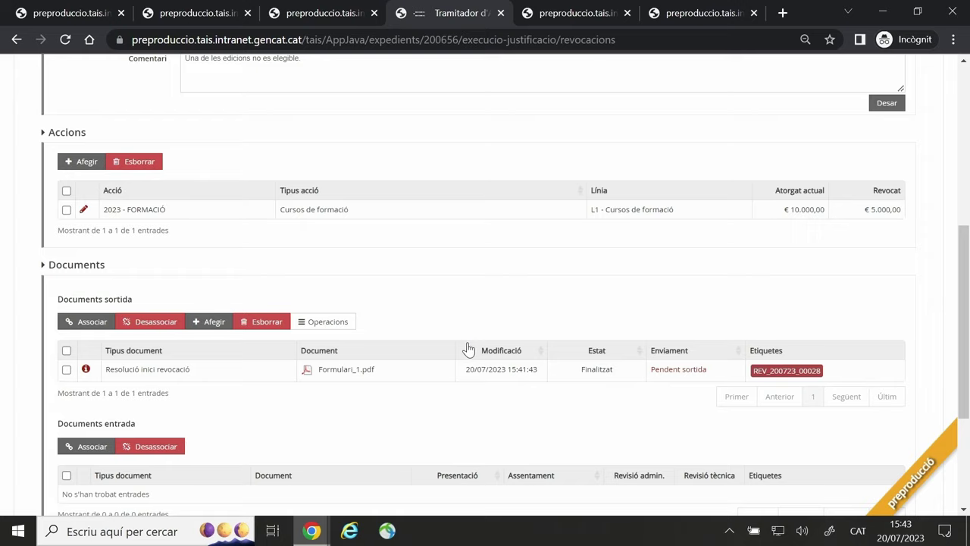
pyautogui.scroll(1, 465, 350)
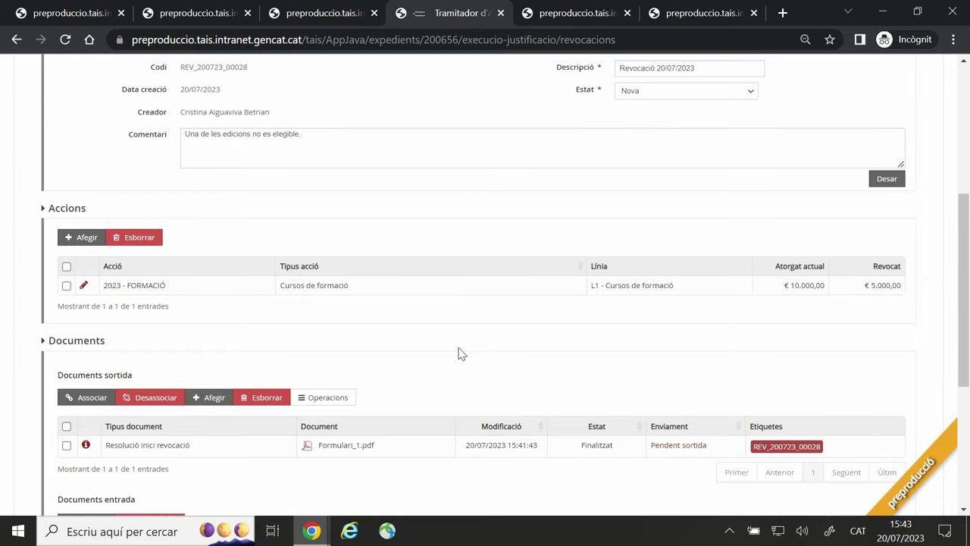
pyautogui.scroll(1, 460, 353)
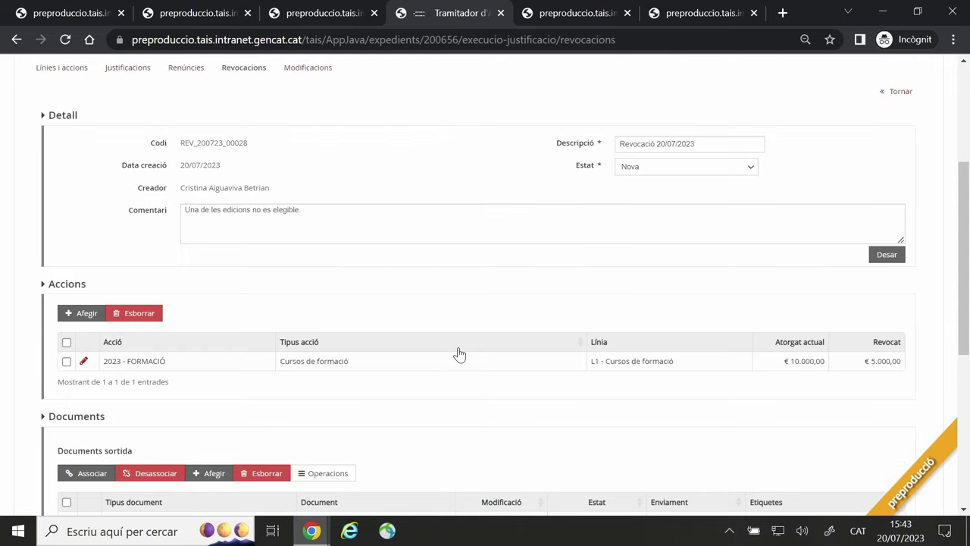
pyautogui.scroll(1, 459, 354)
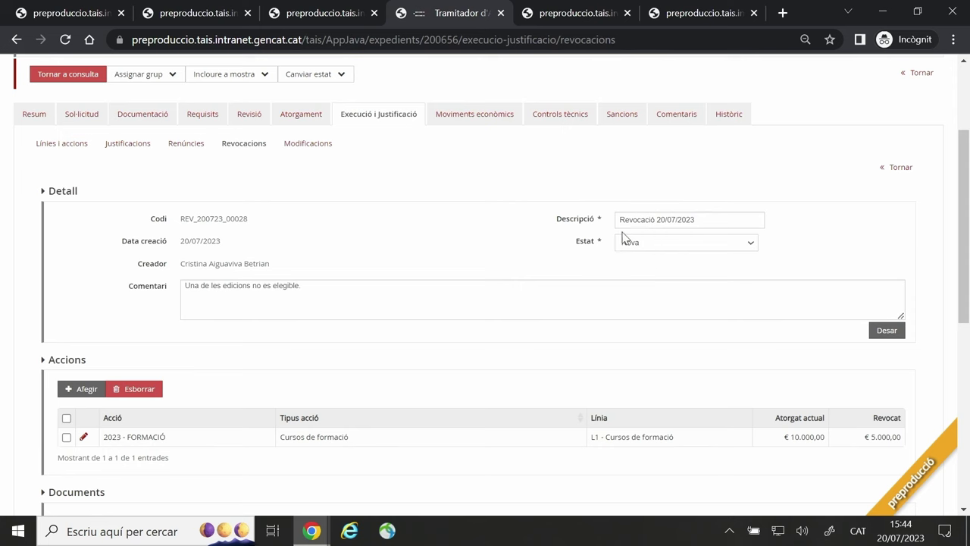
pyautogui.click(655, 244)
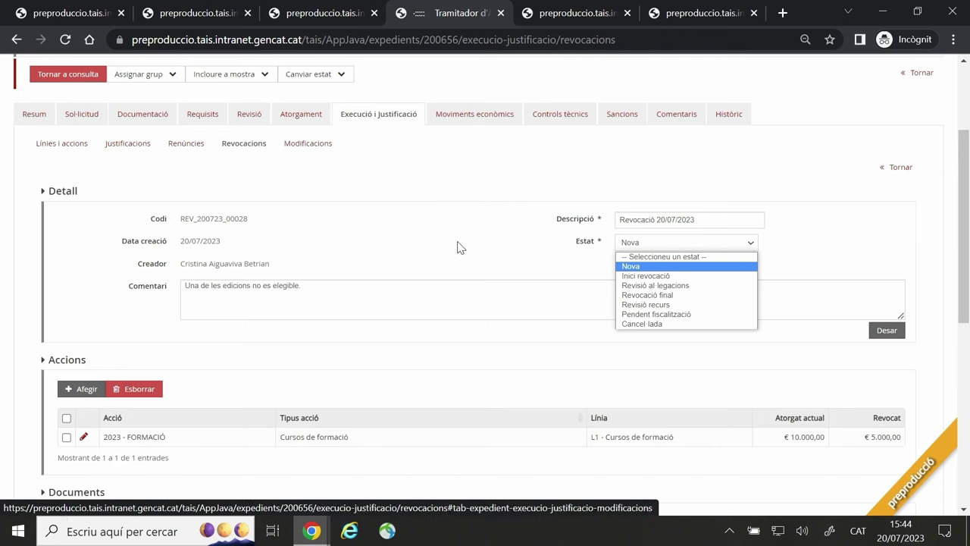
pyautogui.click(569, 294)
# Add an outgoing document of type "Resolució revocació" to the revocation using the Formulari_1 file, and save it.
pyautogui.scroll(-3, 513, 346)
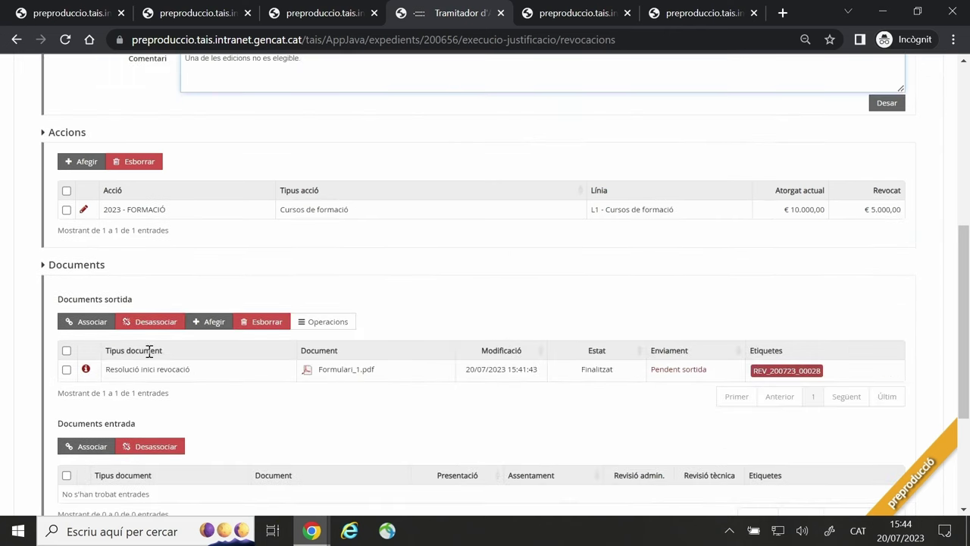
pyautogui.click(217, 322)
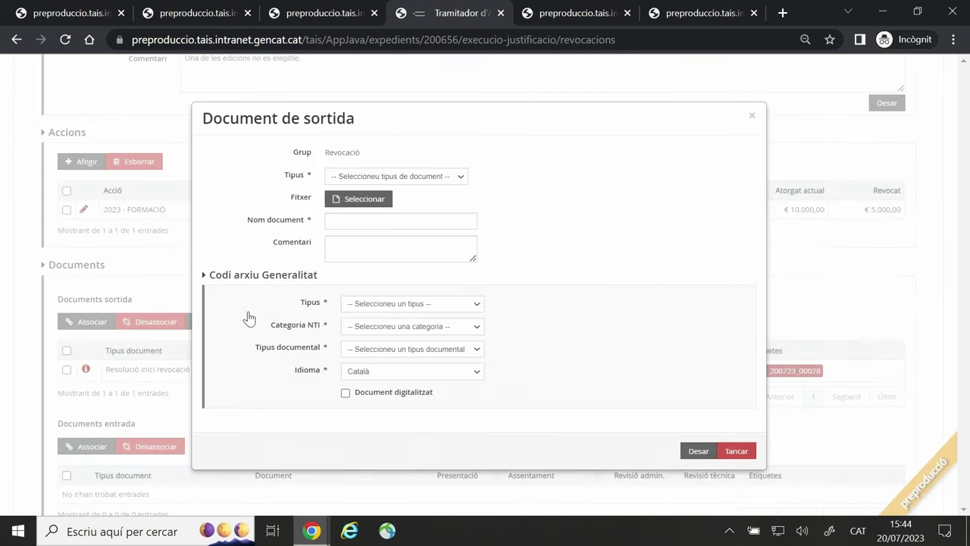
pyautogui.click(408, 182)
pyautogui.click(391, 208)
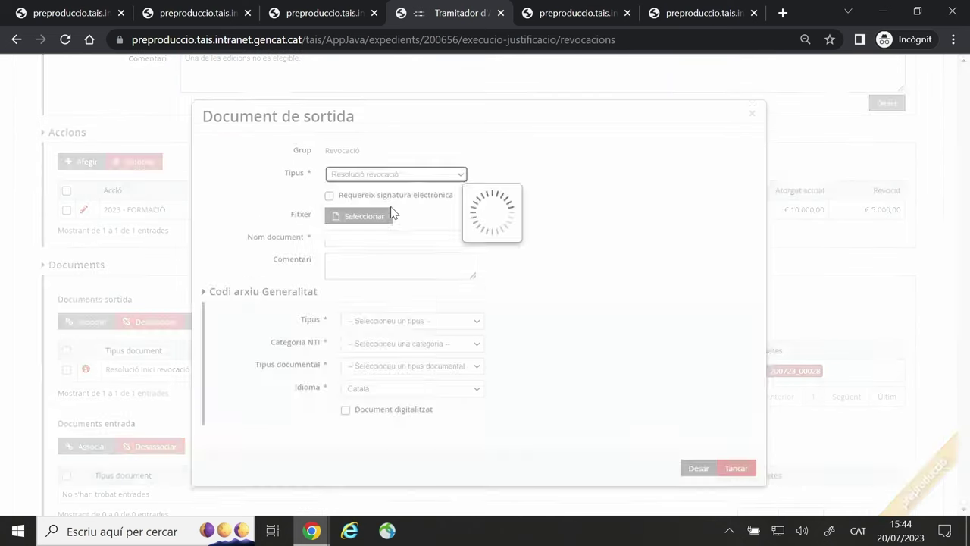
pyautogui.click(361, 215)
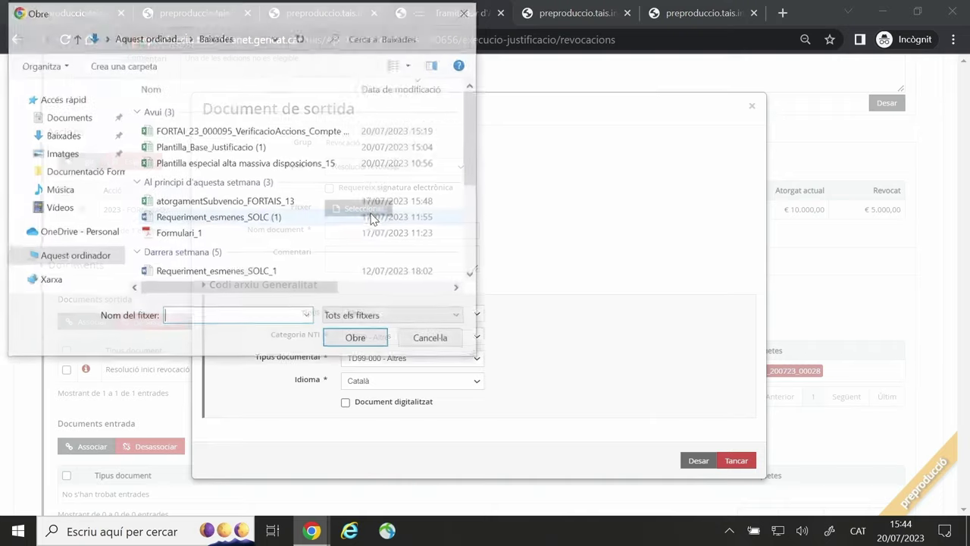
pyautogui.doubleClick(201, 236)
pyautogui.click(699, 461)
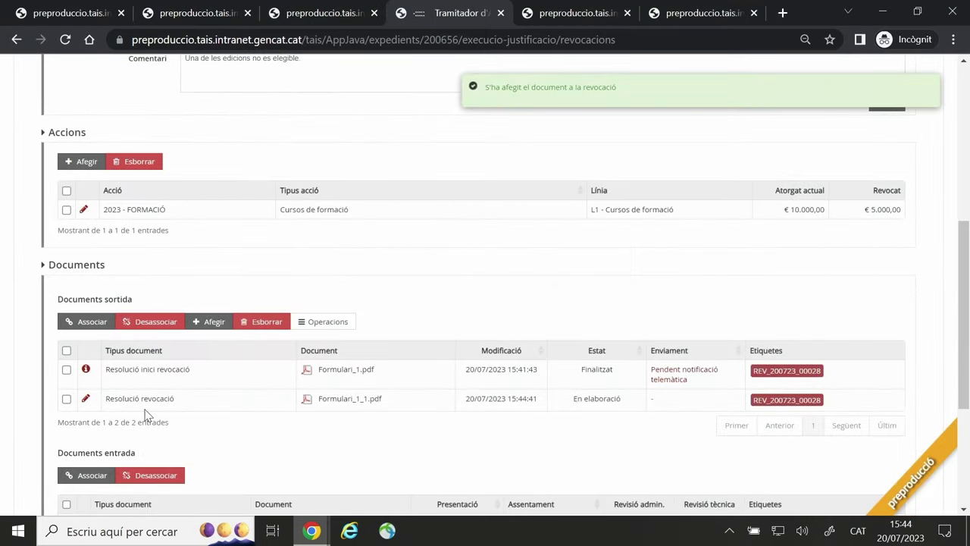
# Change the state of the "Resolució revocació" document to "Finalitzat".
pyautogui.click(65, 398)
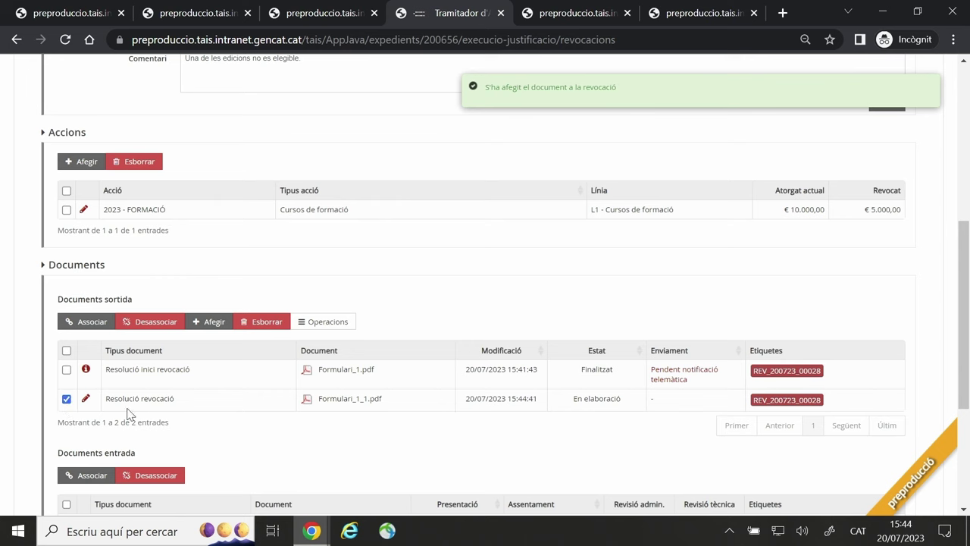
pyautogui.click(324, 321)
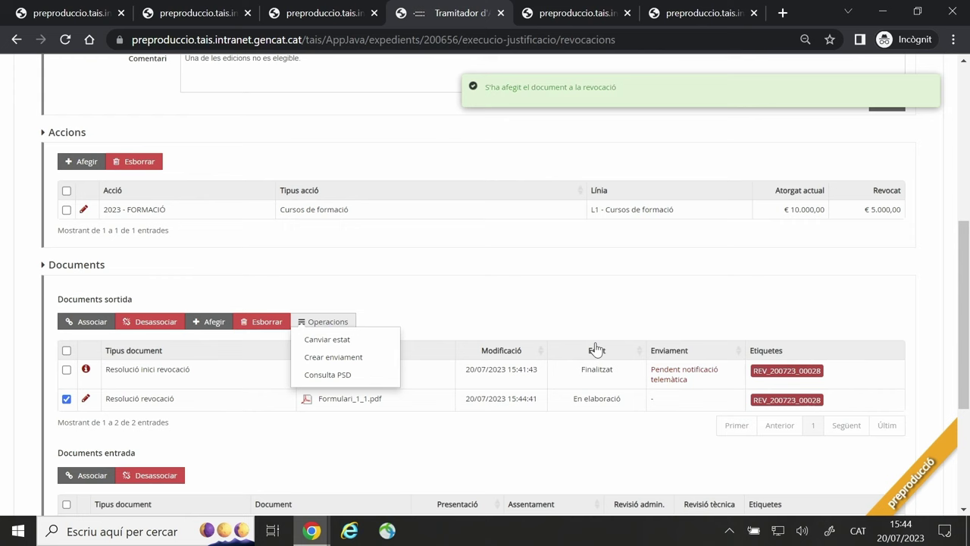
pyautogui.click(367, 339)
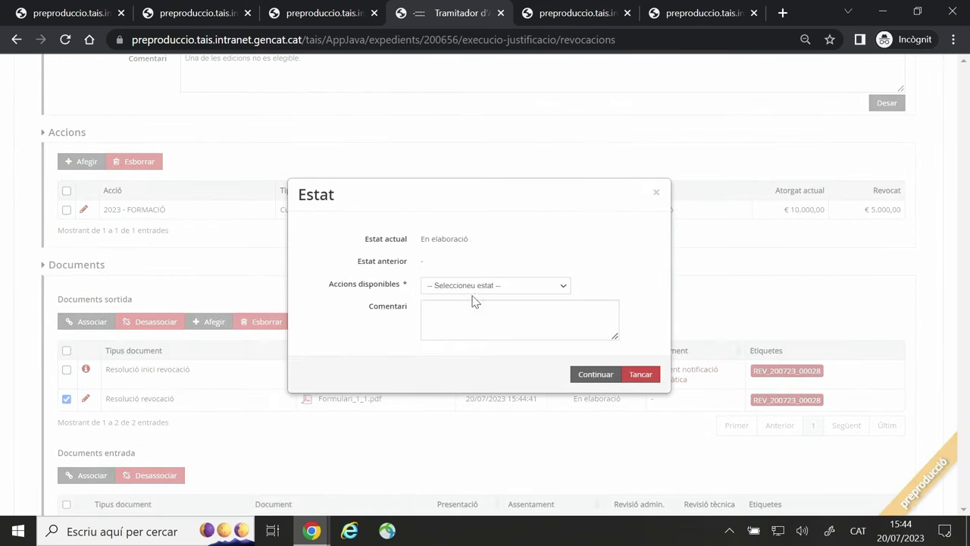
pyautogui.click(474, 287)
pyautogui.click(480, 317)
pyautogui.click(580, 377)
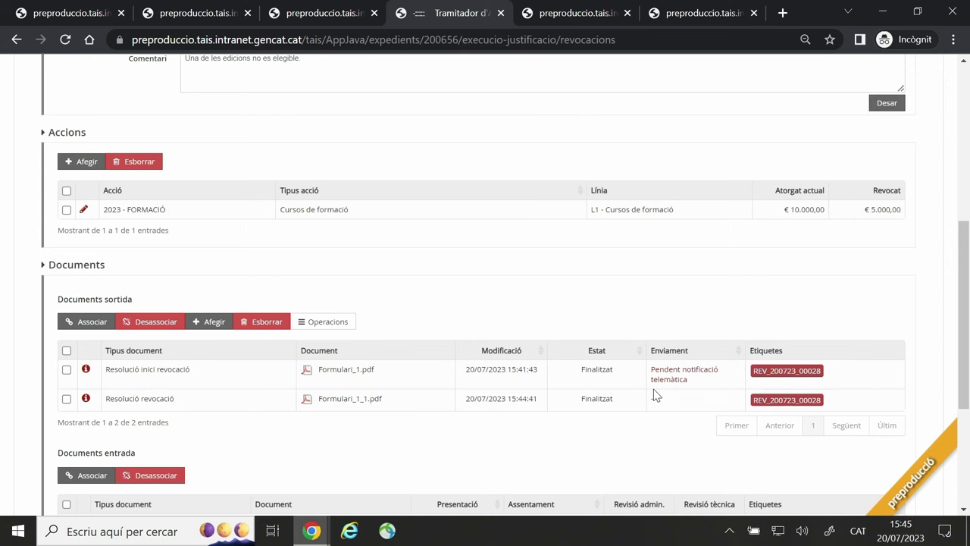
# Set the revocation's state to "Pendent fiscalització" and save the revocation.
pyautogui.scroll(3, 653, 393)
pyautogui.scroll(2, 654, 393)
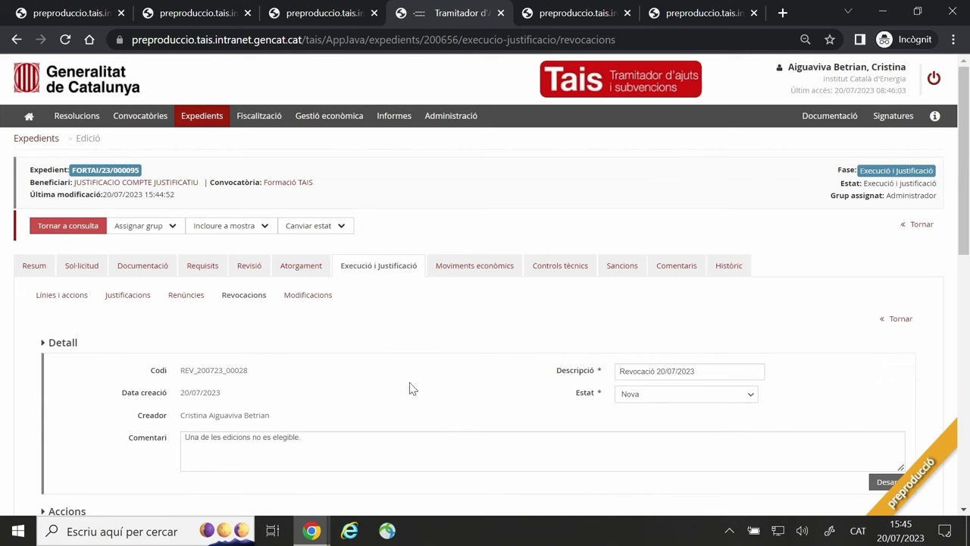
pyautogui.scroll(-1, 471, 401)
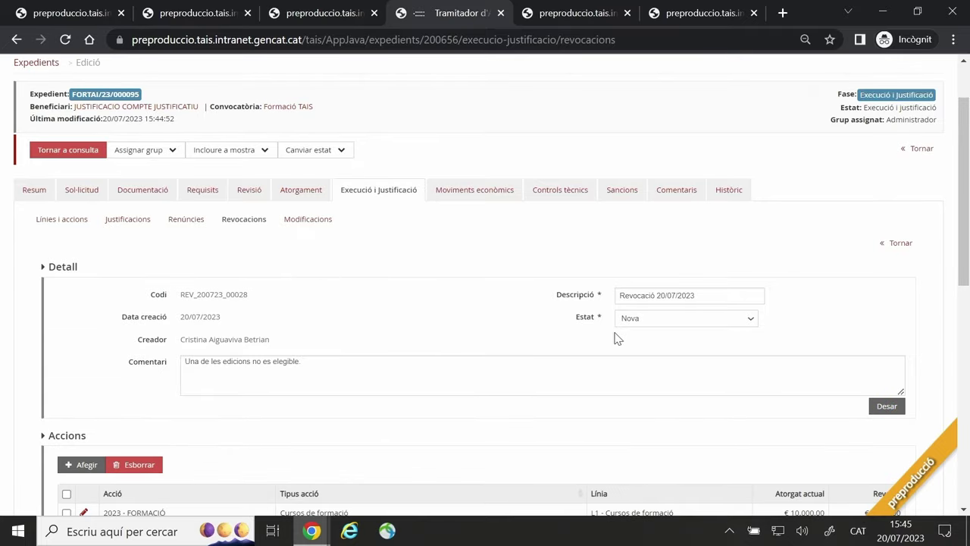
pyautogui.click(687, 321)
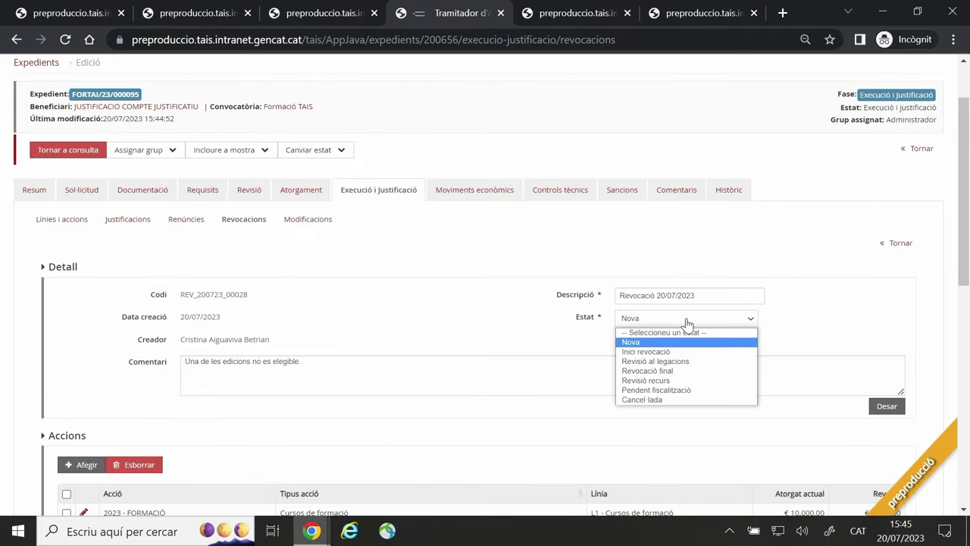
pyautogui.click(667, 390)
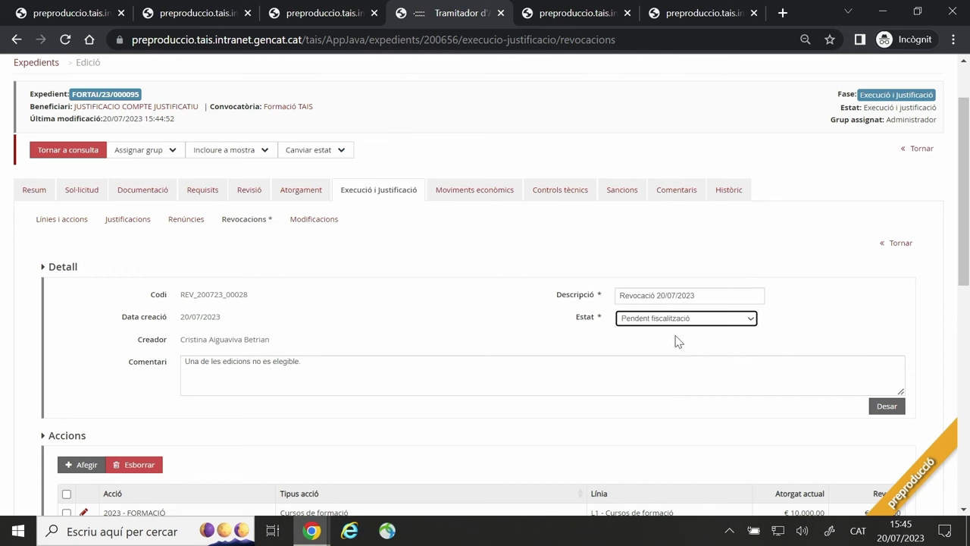
pyautogui.click(884, 405)
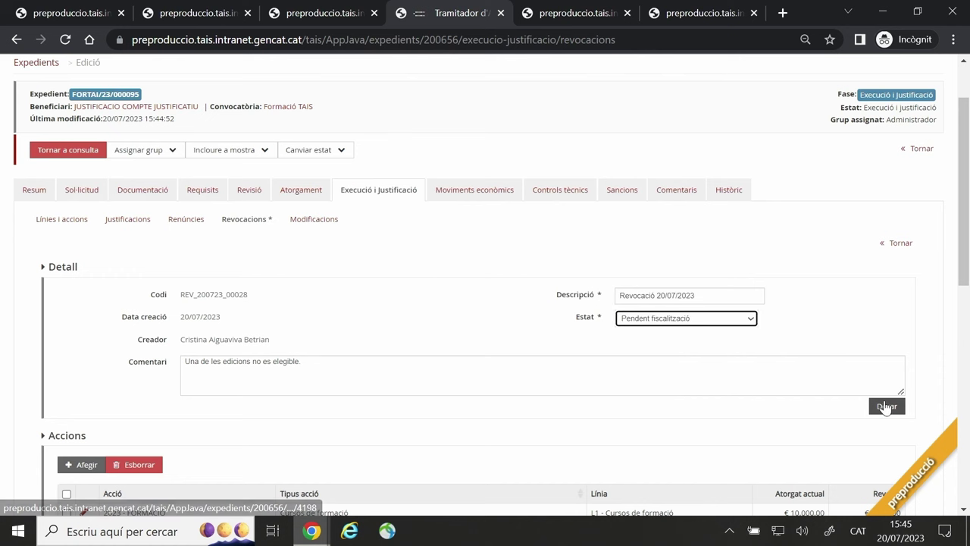
pyautogui.scroll(-1, 645, 366)
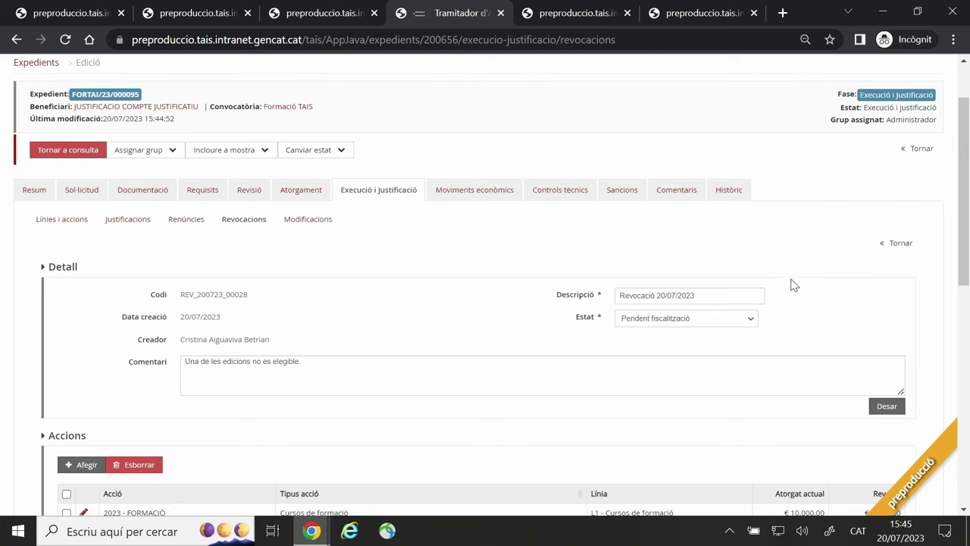
pyautogui.click(887, 406)
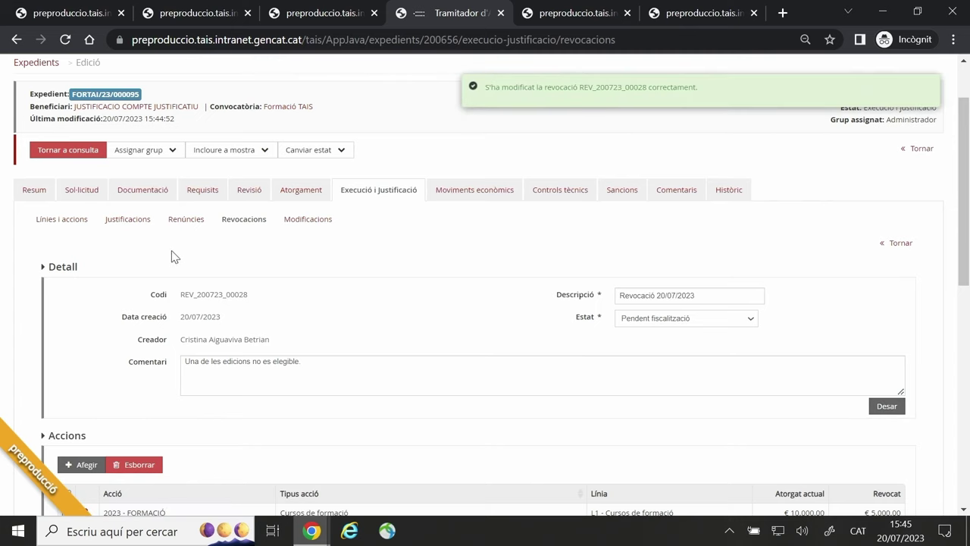
pyautogui.scroll(-2, 604, 321)
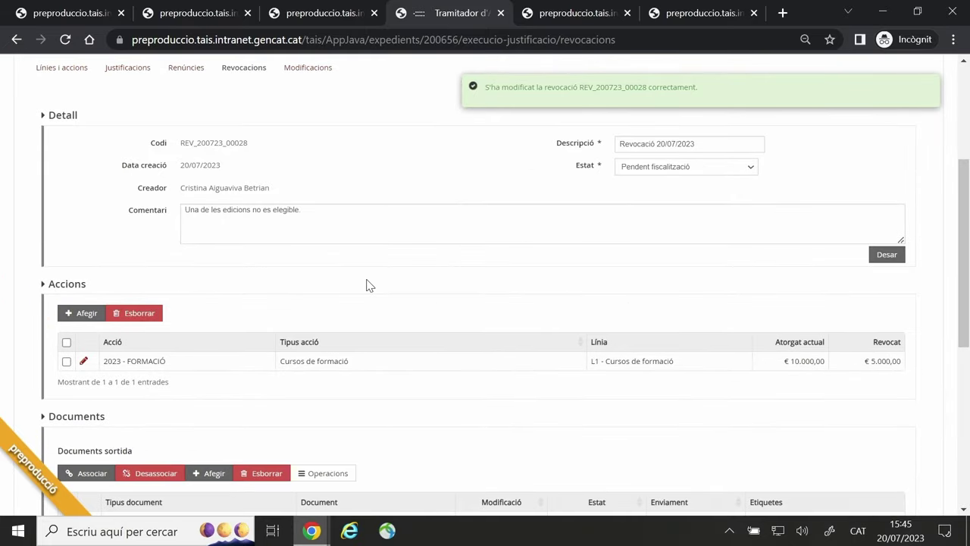
pyautogui.scroll(2, 369, 292)
pyautogui.scroll(-1, 845, 447)
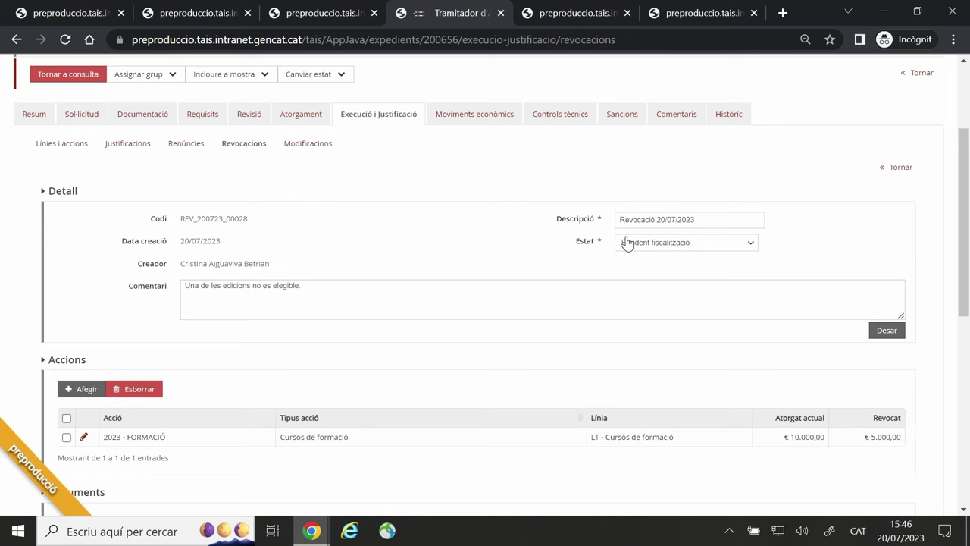
pyautogui.scroll(3, 554, 354)
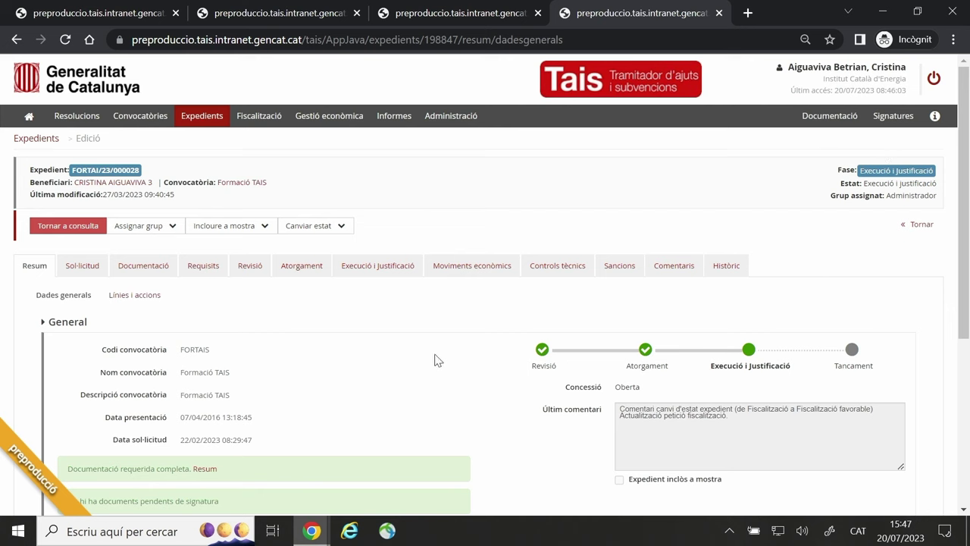
# Start a new modification in the execution and justification phase of the open Formació TAIS expedient.
pyautogui.click(362, 267)
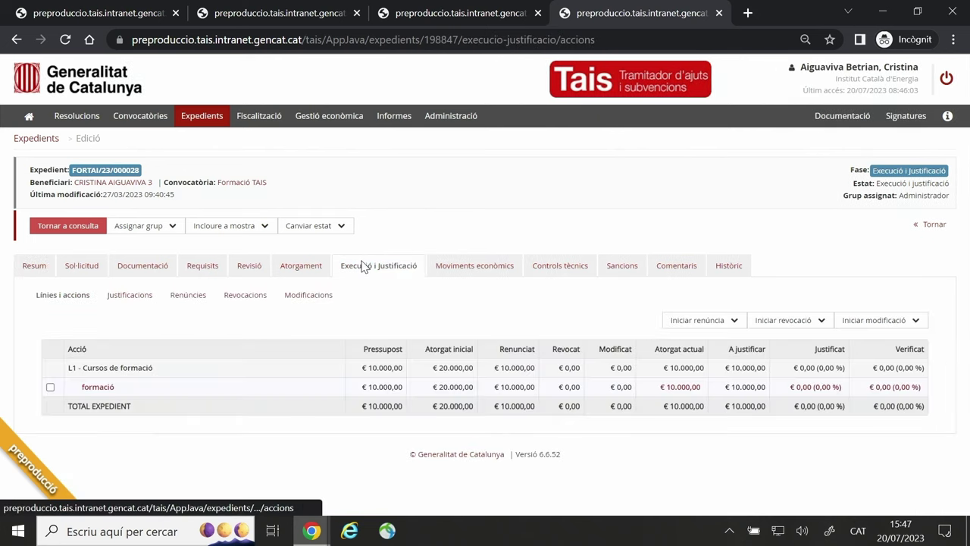
pyautogui.click(318, 294)
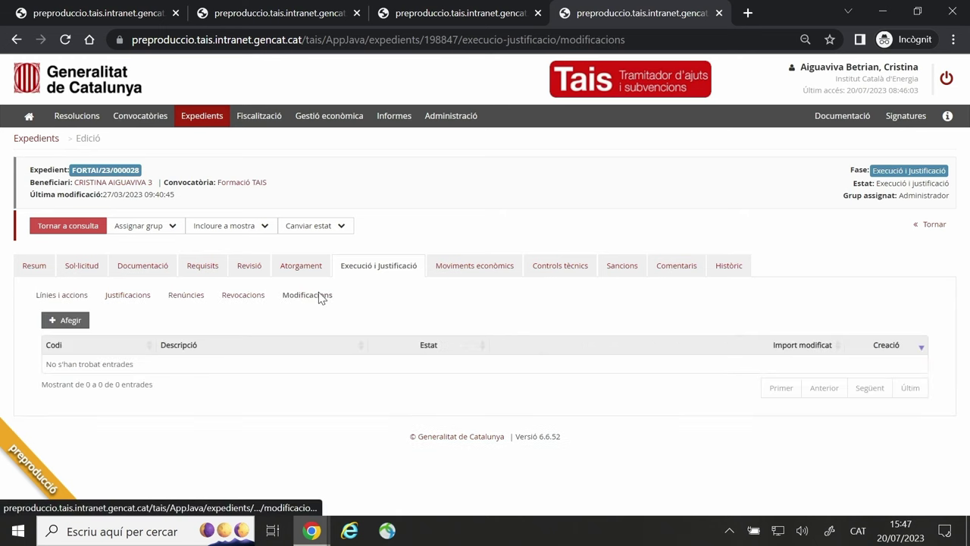
pyautogui.click(71, 321)
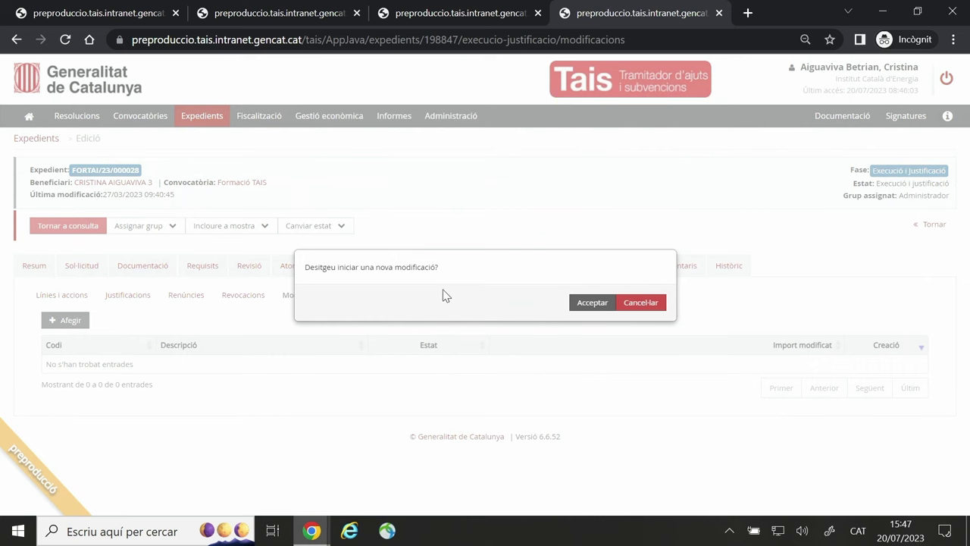
pyautogui.click(585, 304)
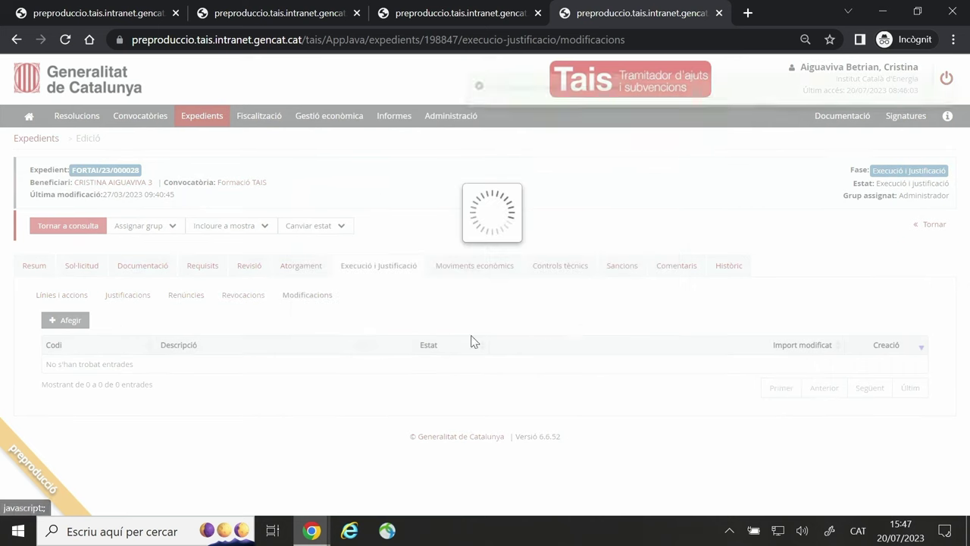
pyautogui.scroll(-2, 364, 341)
pyautogui.moveTo(712, 223); pyautogui.dragTo(594, 229)
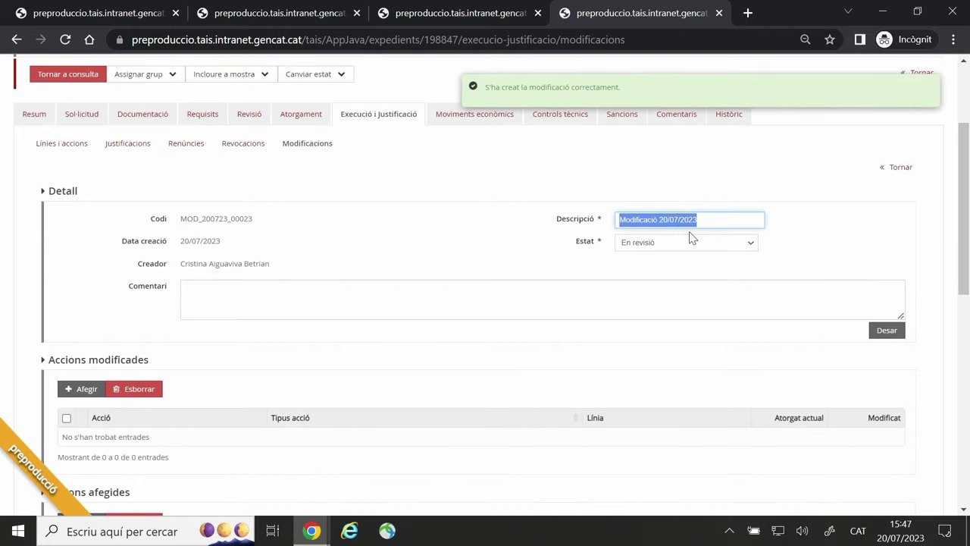
pyautogui.click(214, 288)
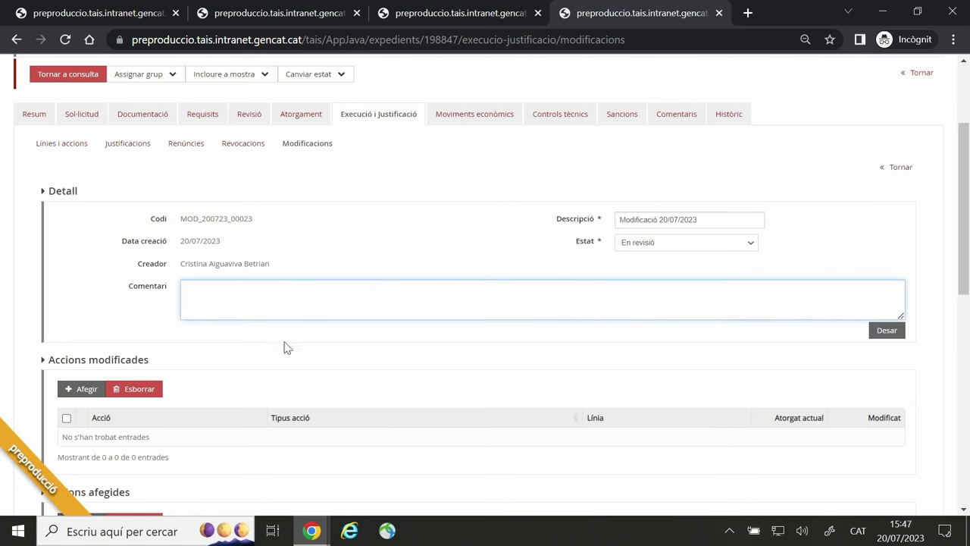
# Add the action "2023 - formació" to the modification's modified actions.
pyautogui.scroll(-1, 317, 299)
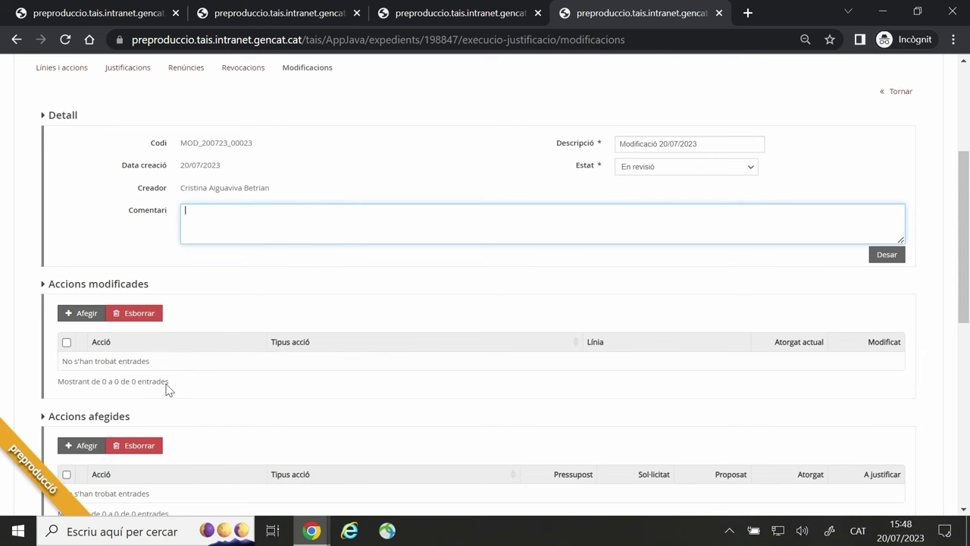
pyautogui.click(85, 314)
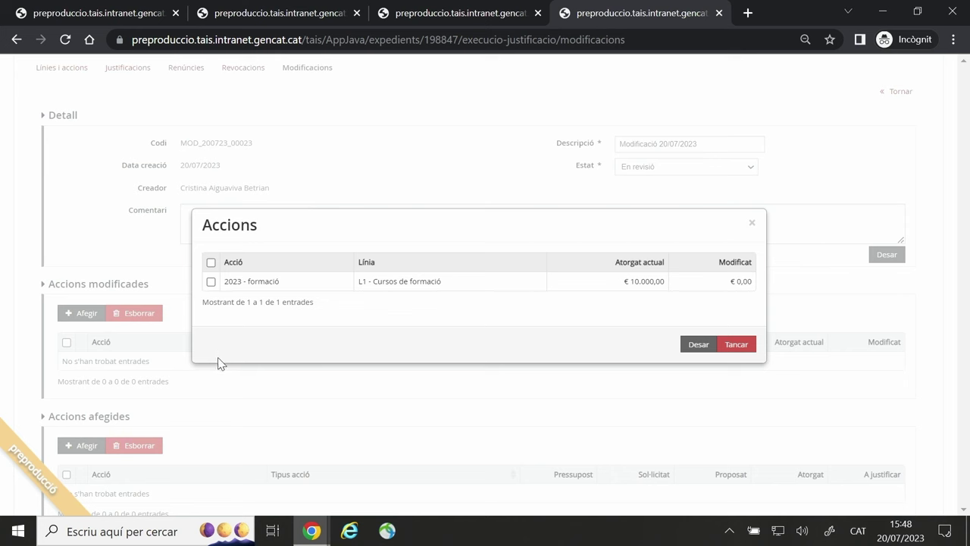
pyautogui.click(211, 281)
pyautogui.click(698, 344)
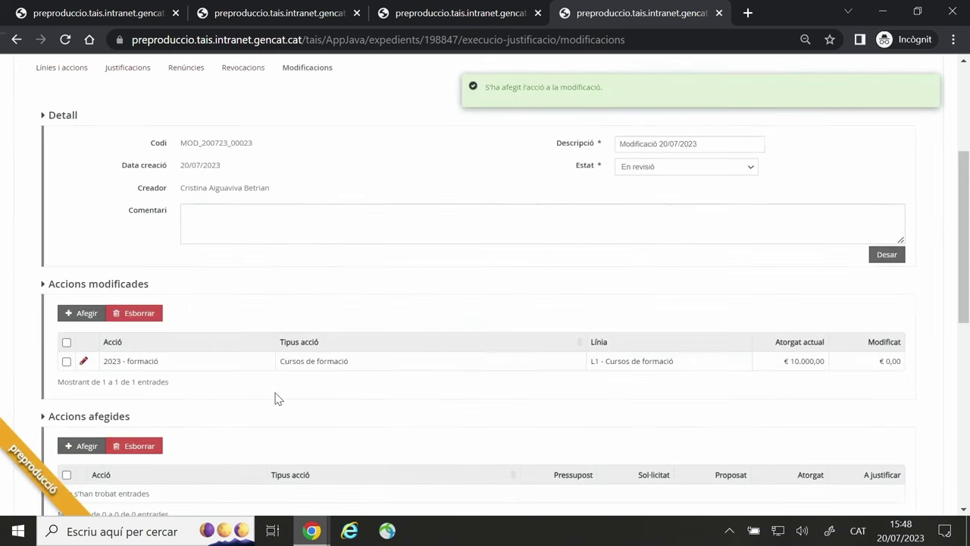
# Assign -1.000,00 to modify from the reserve "A entitats de formació" to the "2023 - formació" action and save the action's detail.
pyautogui.scroll(-1, 276, 398)
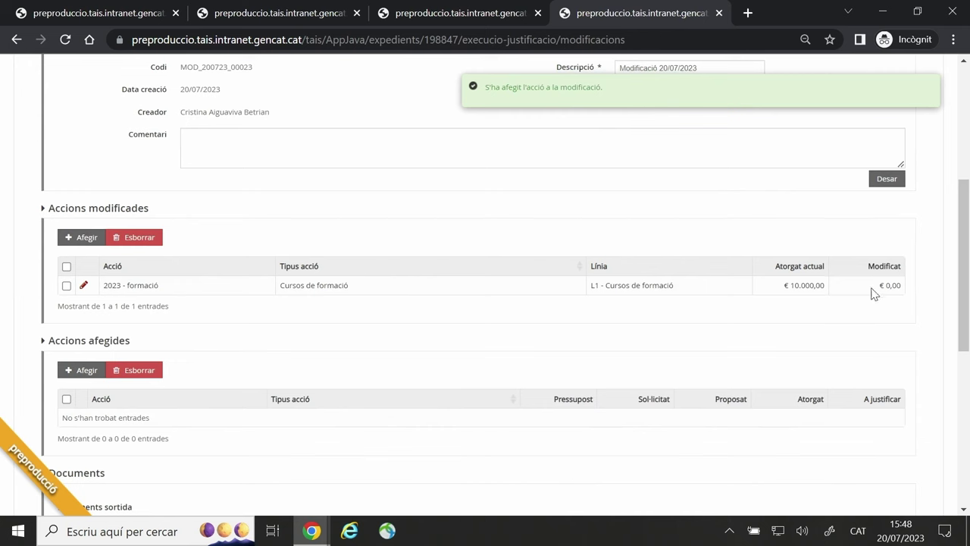
pyautogui.moveTo(886, 286); pyautogui.dragTo(904, 292)
pyautogui.click(84, 285)
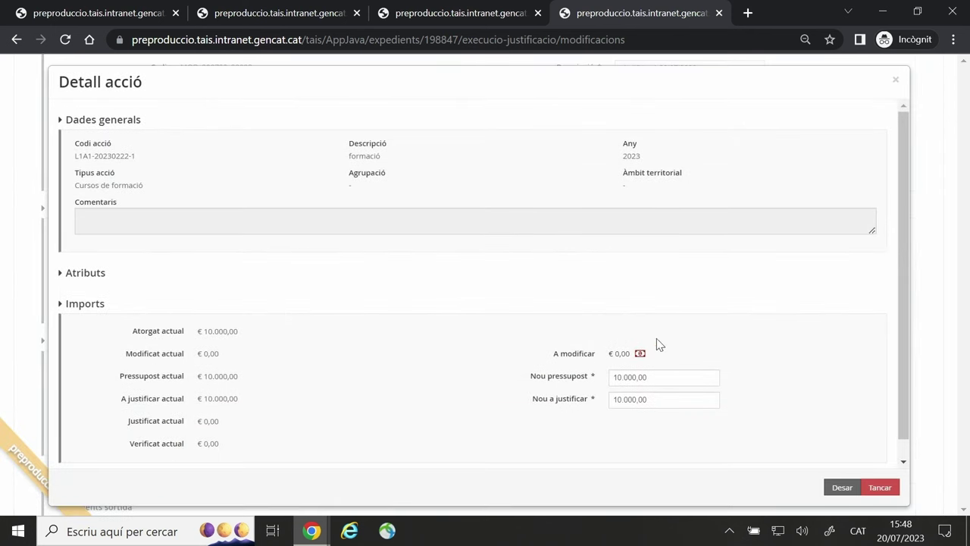
pyautogui.click(642, 354)
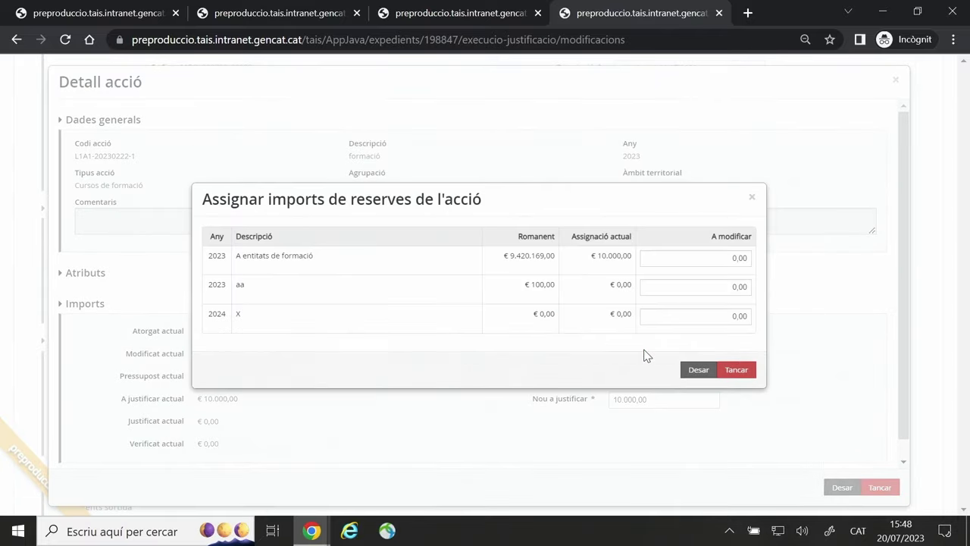
pyautogui.click(730, 259)
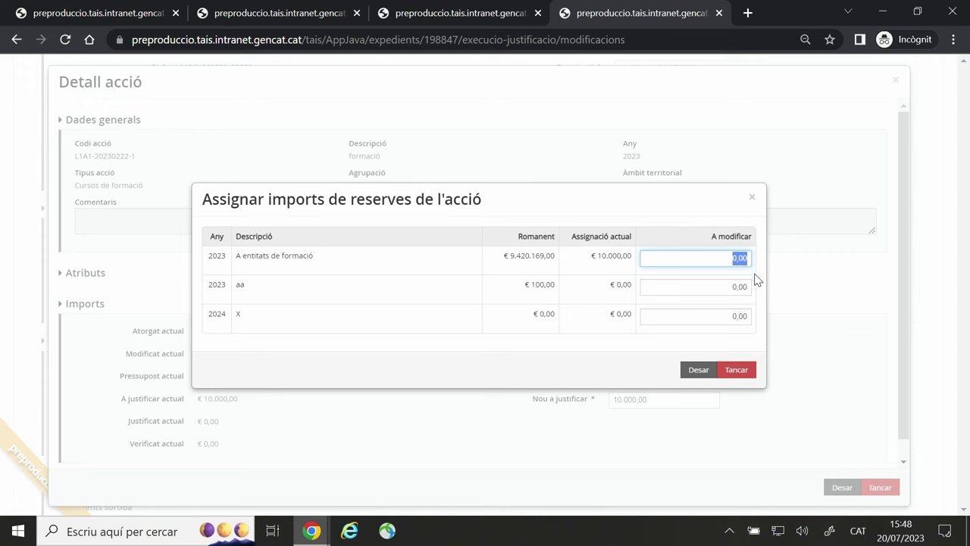
pyautogui.click(729, 261)
pyautogui.moveTo(706, 259); pyautogui.dragTo(752, 257)
pyautogui.write('-900')
pyautogui.write('1000')
pyautogui.click(698, 372)
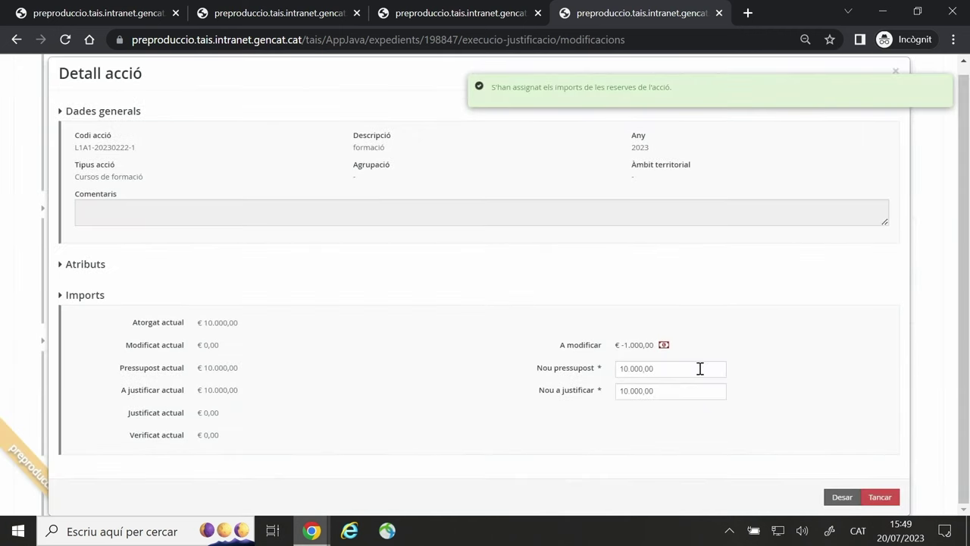
pyautogui.click(842, 497)
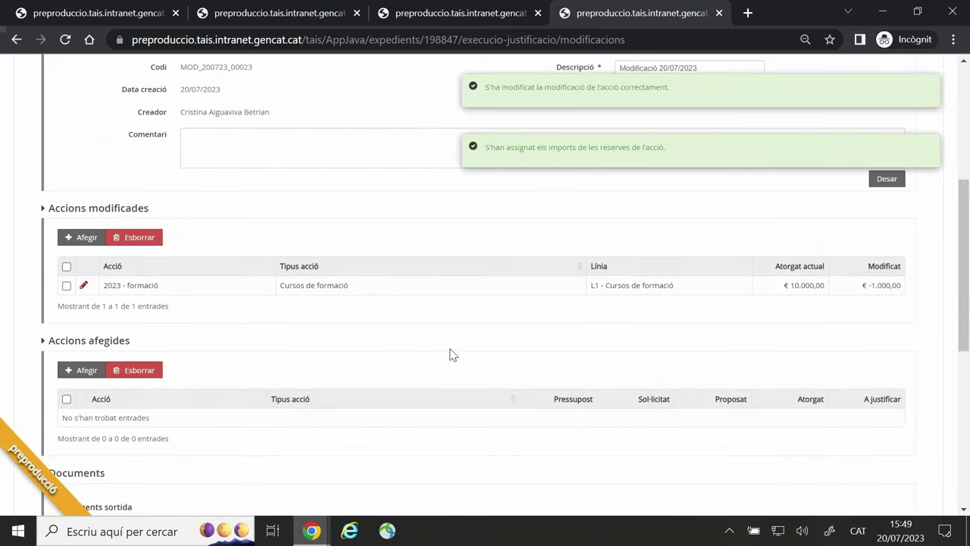
# Add an outgoing document of type "Resolució modificació" to the modification, using the file Formulari_1.pdf.
pyautogui.scroll(-1, 399, 331)
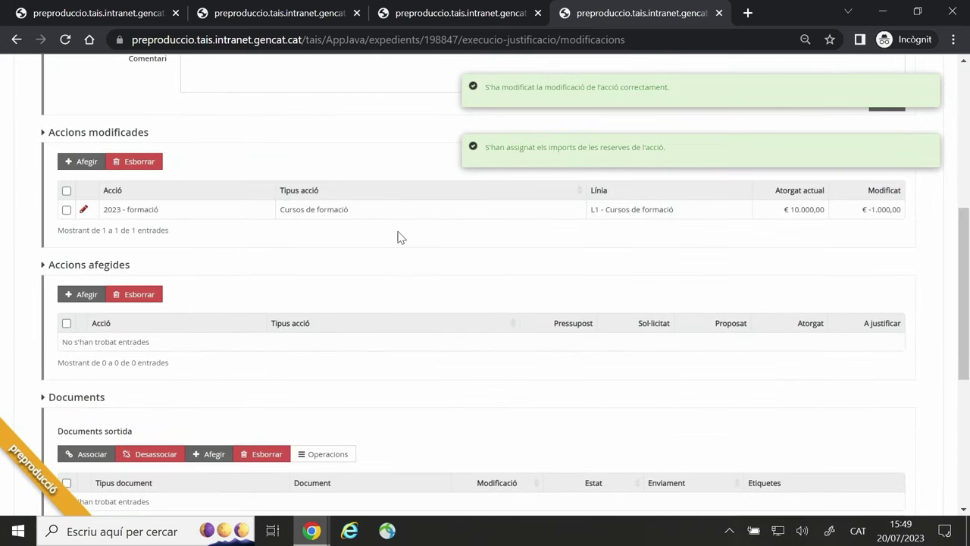
pyautogui.scroll(-2, 157, 334)
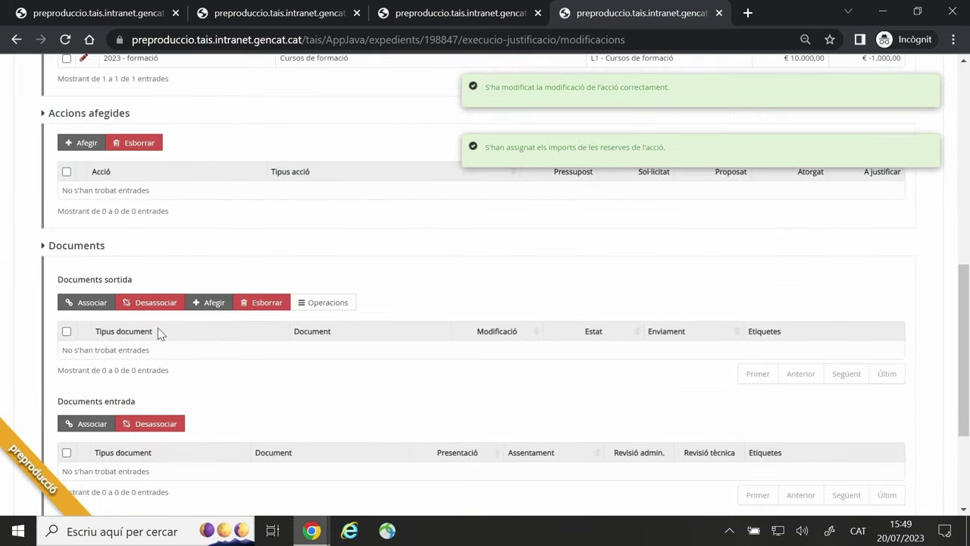
pyautogui.click(205, 303)
pyautogui.click(405, 178)
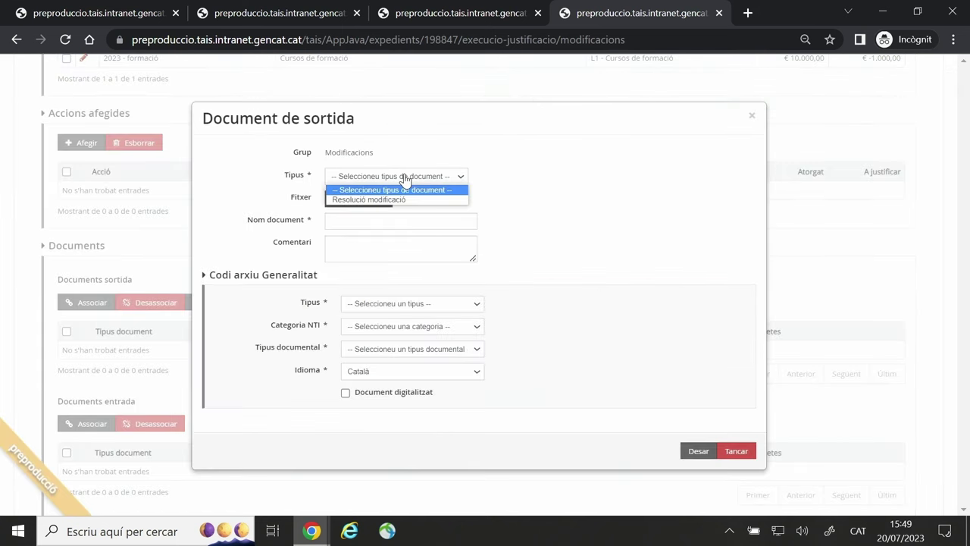
pyautogui.click(398, 200)
pyautogui.click(361, 215)
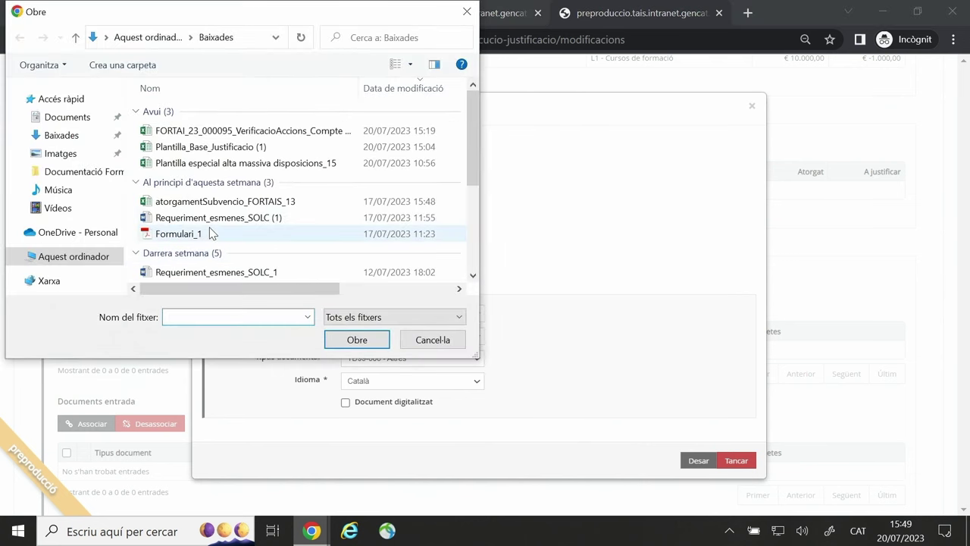
pyautogui.doubleClick(211, 233)
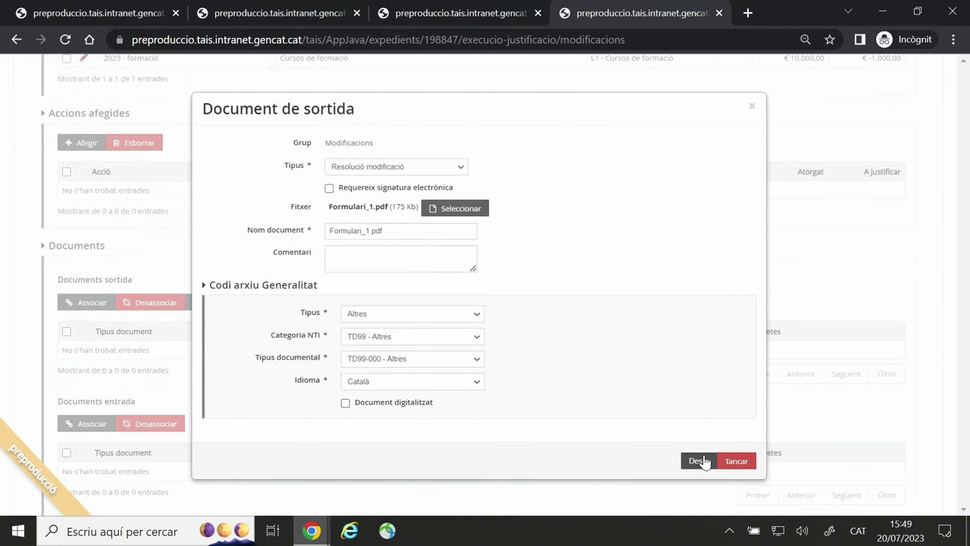
pyautogui.click(699, 460)
# Change the state of the "Resolució modificació" document to "Finalitzat".
pyautogui.click(66, 352)
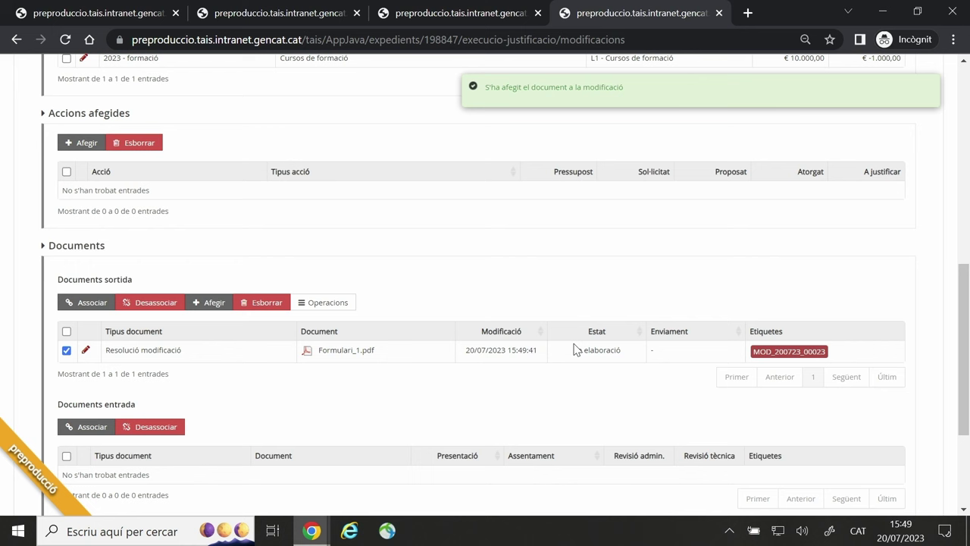
pyautogui.click(328, 304)
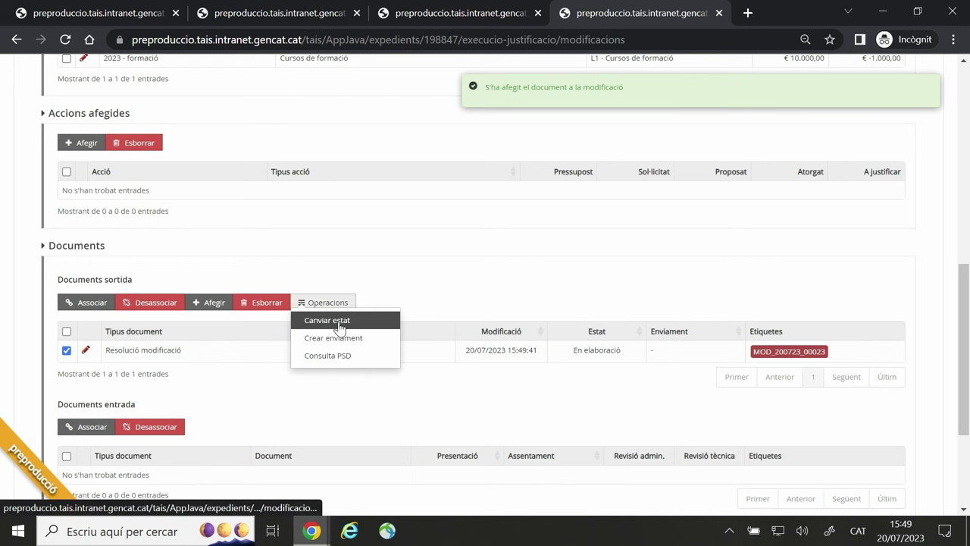
pyautogui.click(337, 322)
pyautogui.click(477, 286)
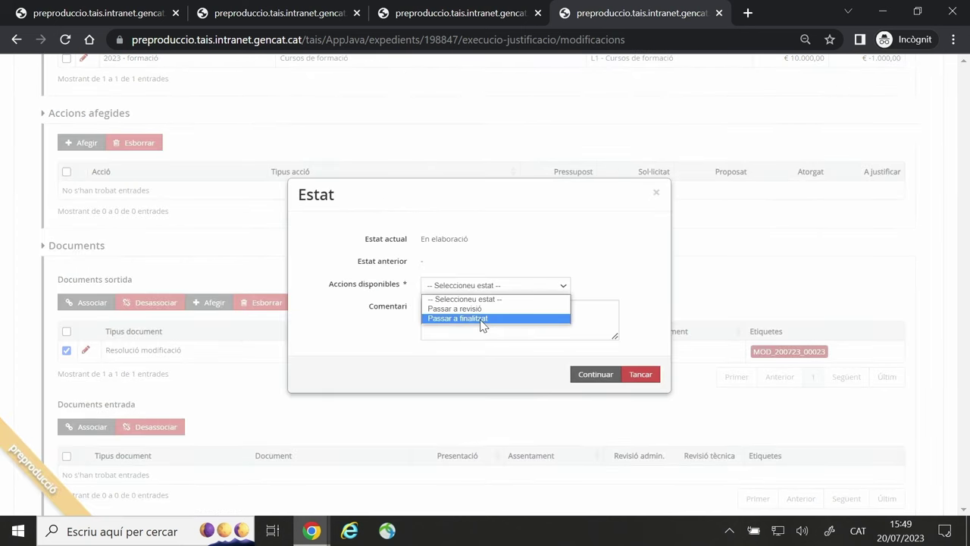
pyautogui.click(481, 318)
pyautogui.click(594, 374)
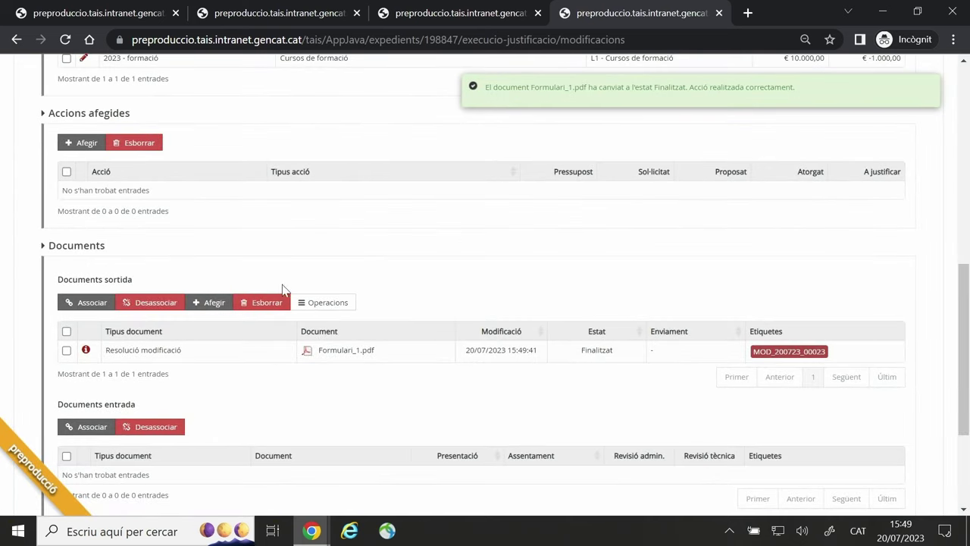
# Save the modification with its state kept at "En revisió" and return the expedient to consultation mode.
pyautogui.scroll(6, 398, 331)
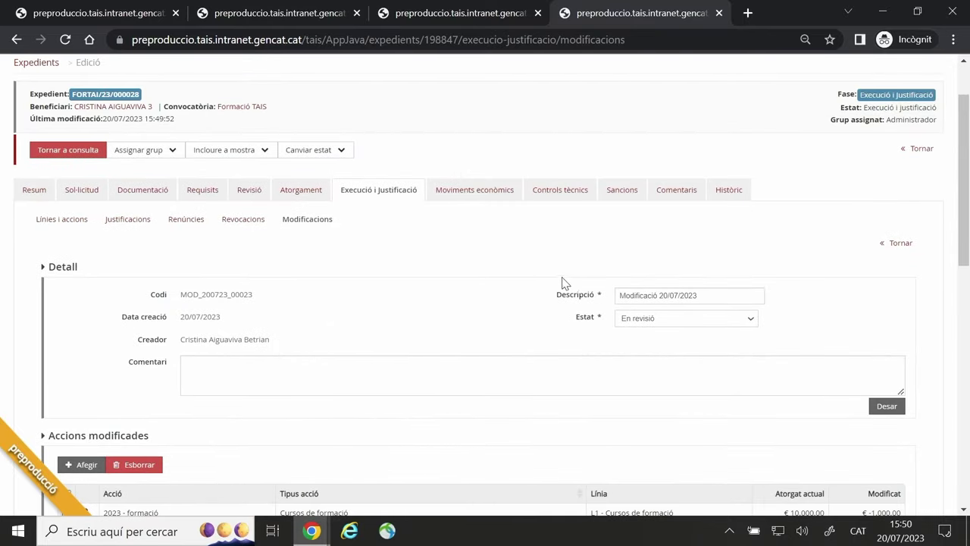
pyautogui.click(635, 329)
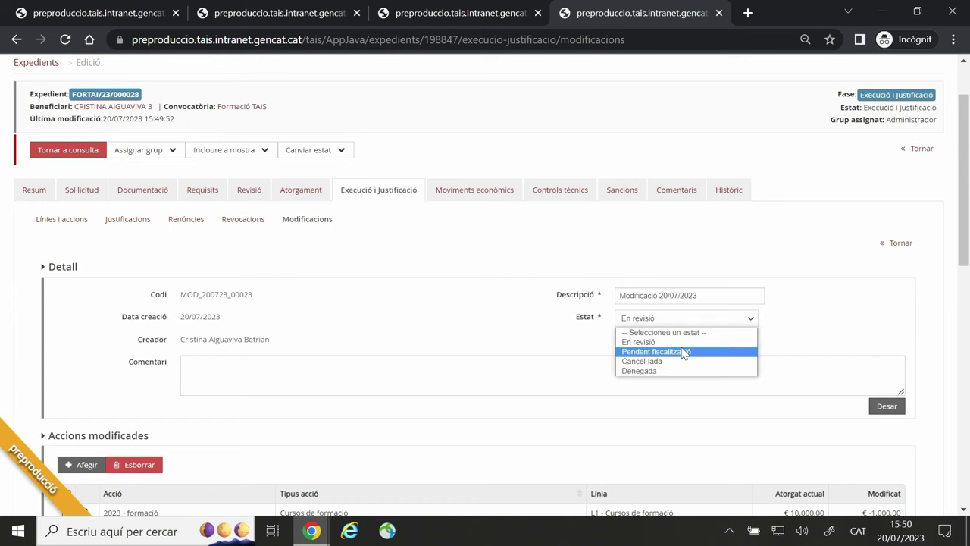
pyautogui.press('Escape')
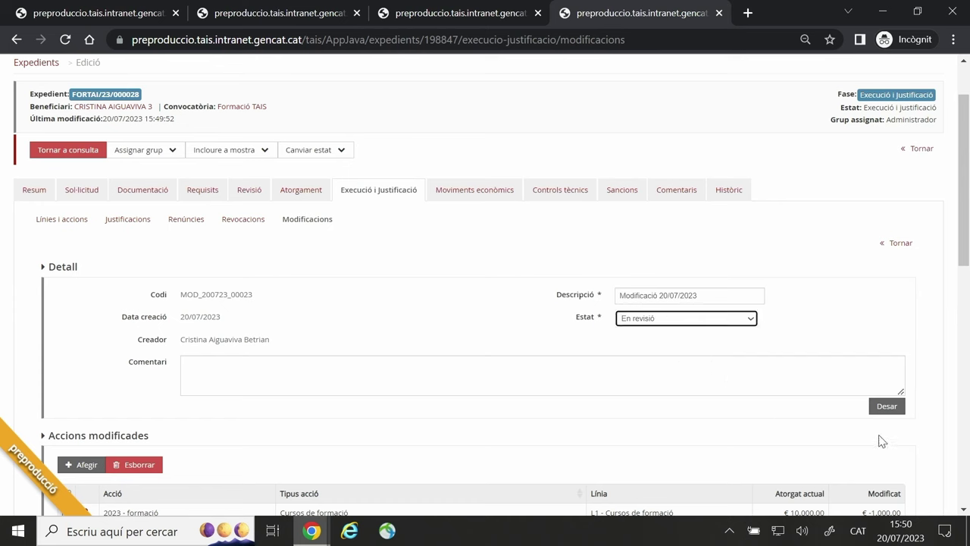
pyautogui.click(884, 407)
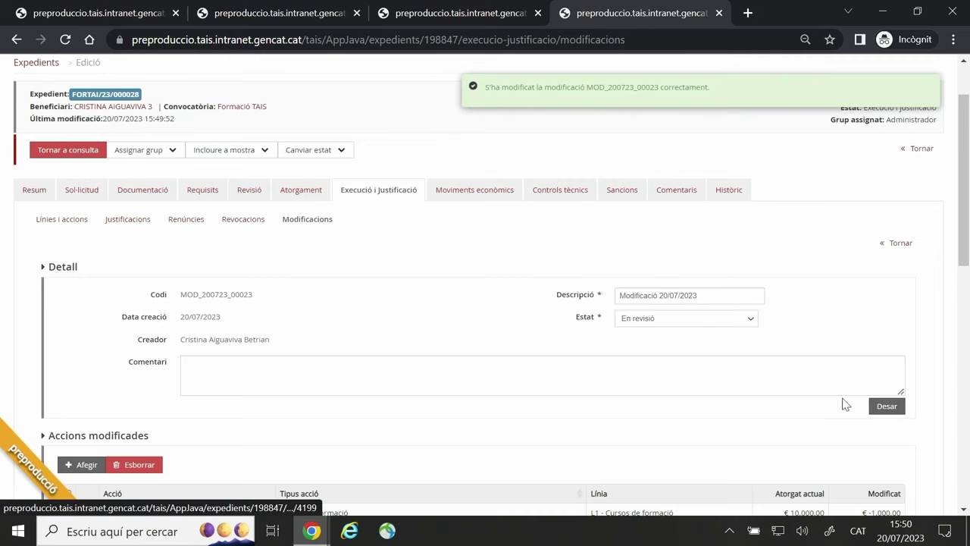
pyautogui.click(60, 150)
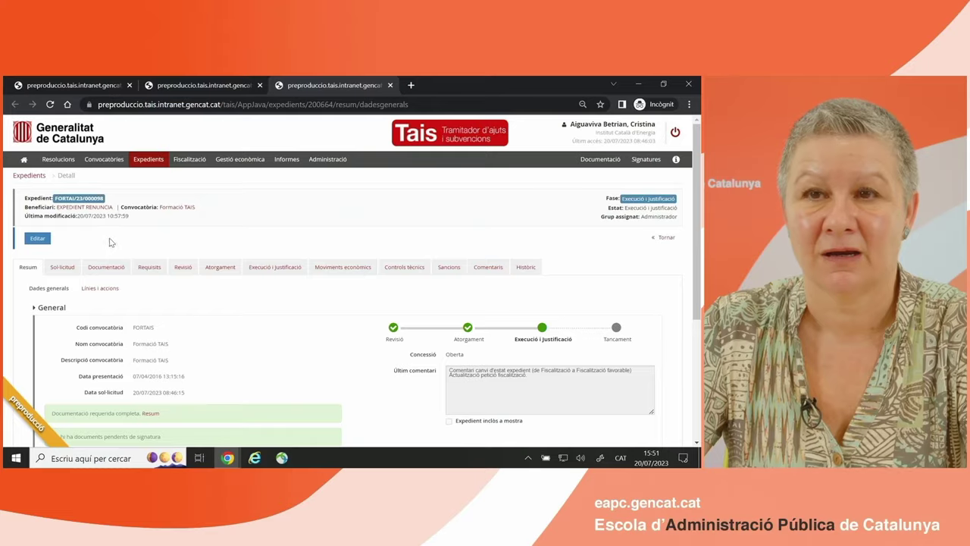
# Open the renunciation expedient for editing and set the administrative and technical reviews of the "Renúncies" document PROVA_F.pdf to "Correcte".
pyautogui.click(37, 238)
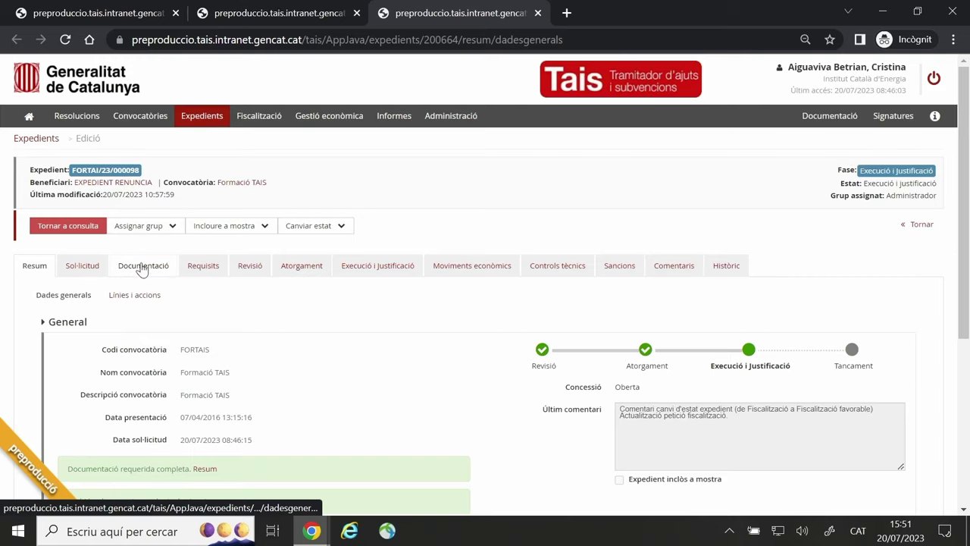
pyautogui.click(105, 266)
pyautogui.scroll(-2, 141, 265)
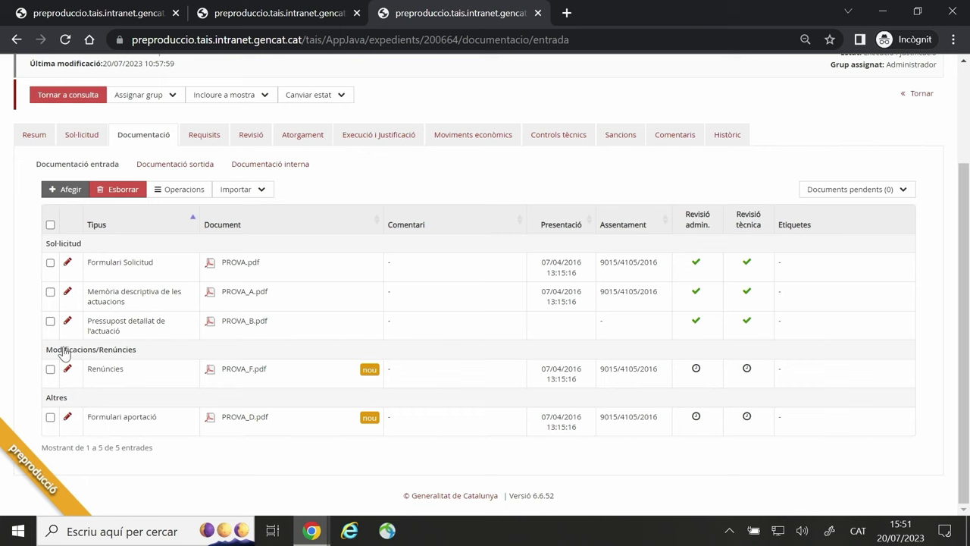
pyautogui.click(68, 370)
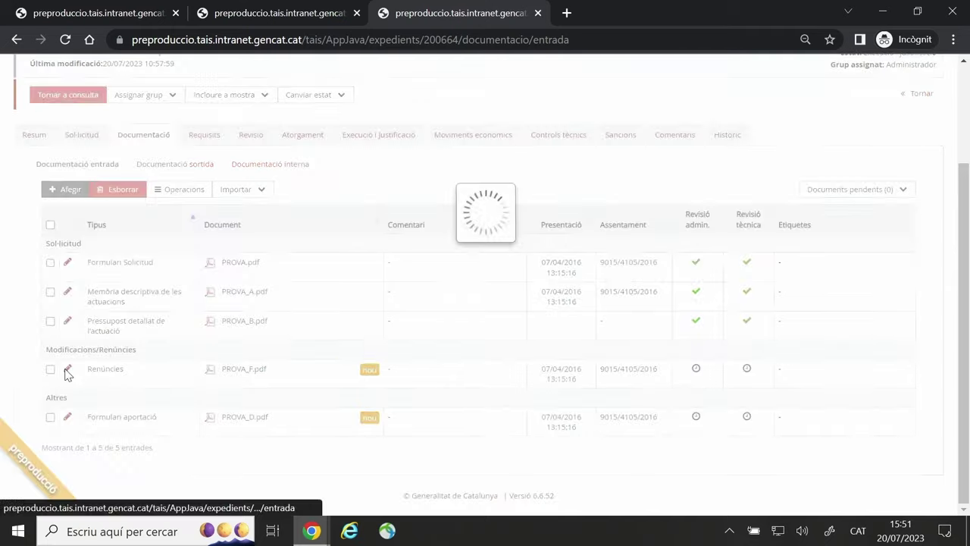
pyautogui.click(366, 209)
pyautogui.click(370, 232)
pyautogui.click(376, 228)
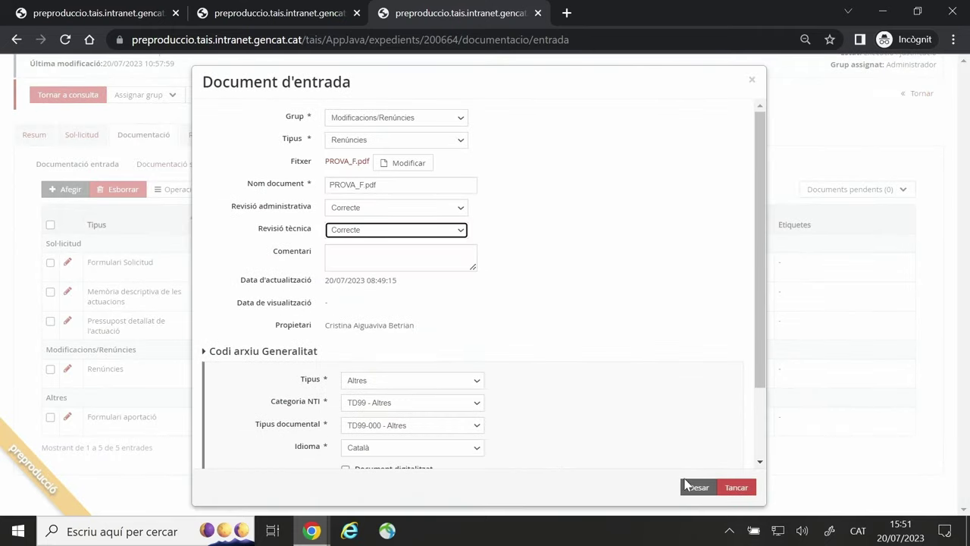
pyautogui.click(686, 486)
# Set the administrative and technical reviews of the "Formulari aportació" document PROVA_D.pdf to "Correcte" and save it.
pyautogui.click(90, 419)
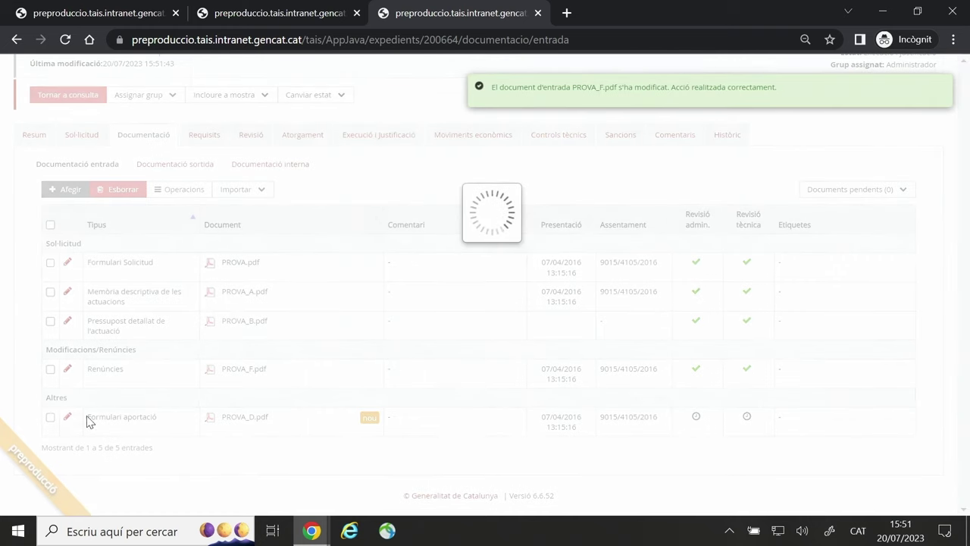
pyautogui.click(360, 207)
pyautogui.click(359, 232)
pyautogui.click(359, 233)
pyautogui.click(361, 255)
pyautogui.click(694, 487)
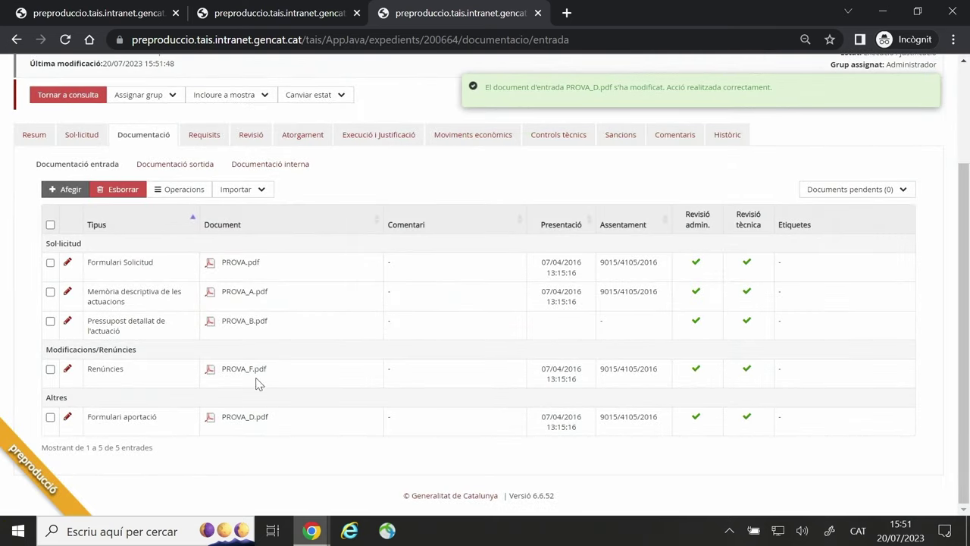
# Start a new renunciation in the execution and justification phase of the expedient.
pyautogui.scroll(1, 520, 420)
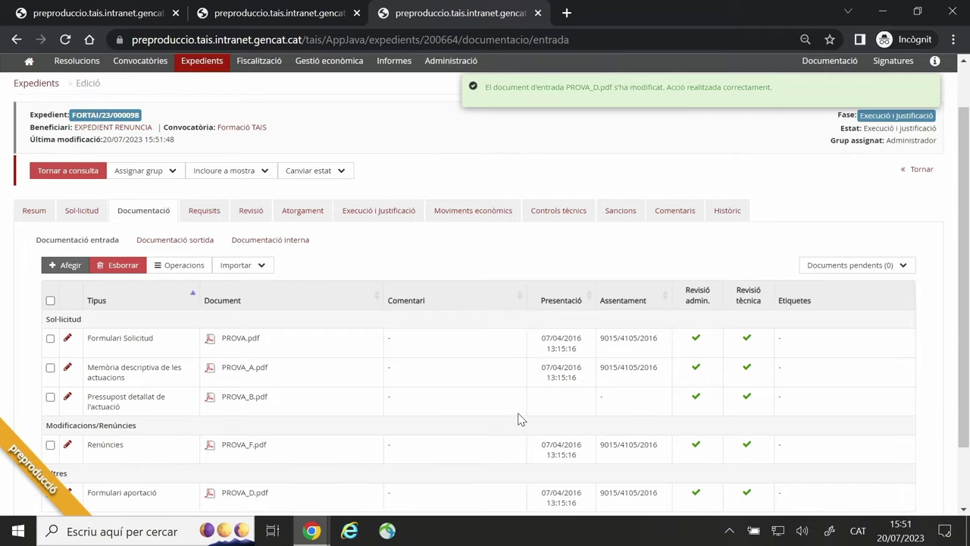
pyautogui.click(383, 212)
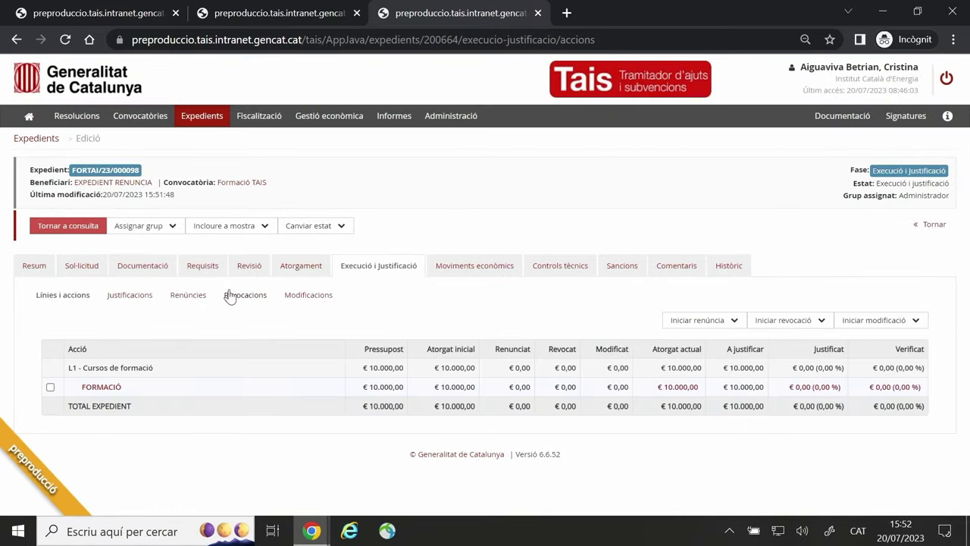
pyautogui.click(190, 296)
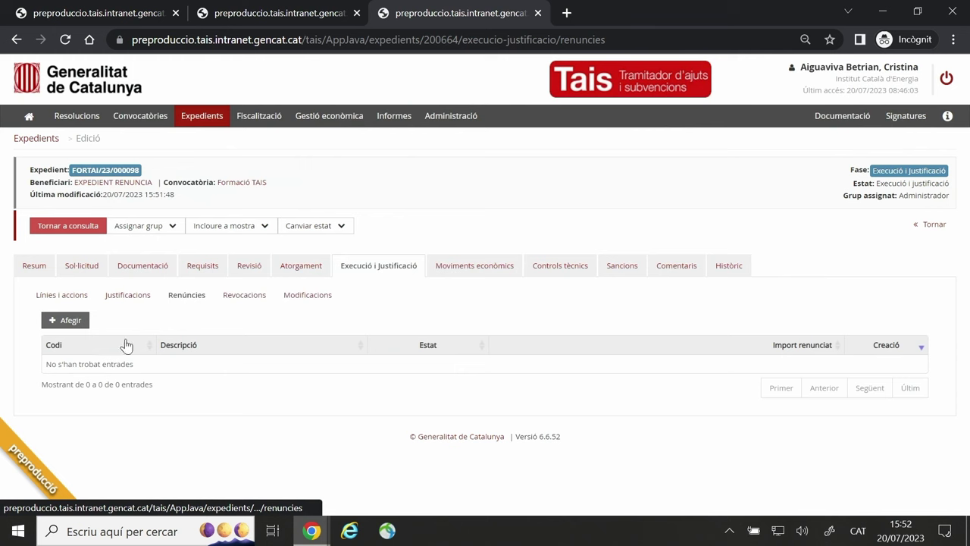
pyautogui.click(70, 320)
pyautogui.click(595, 303)
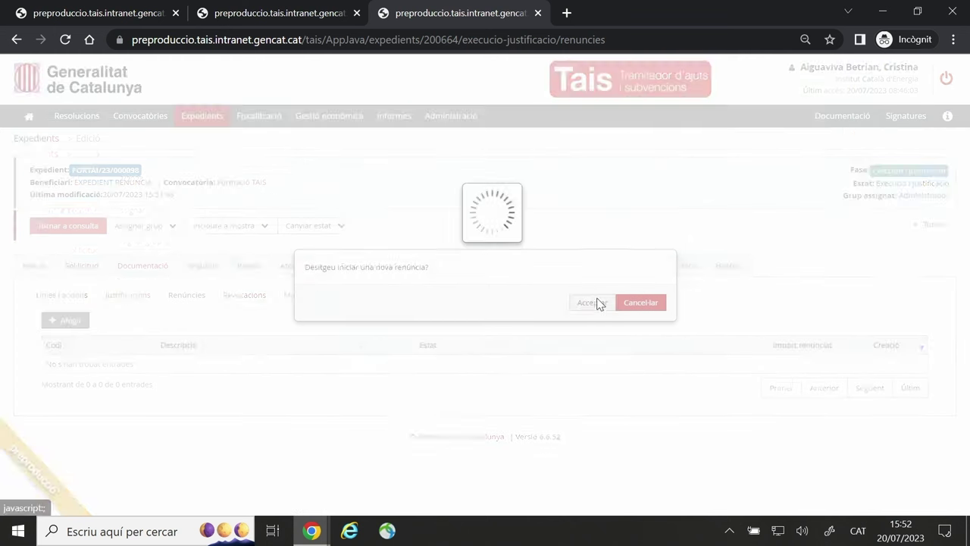
# Save the new renunciation's details with its default description and an empty comment.
pyautogui.scroll(-2, 590, 298)
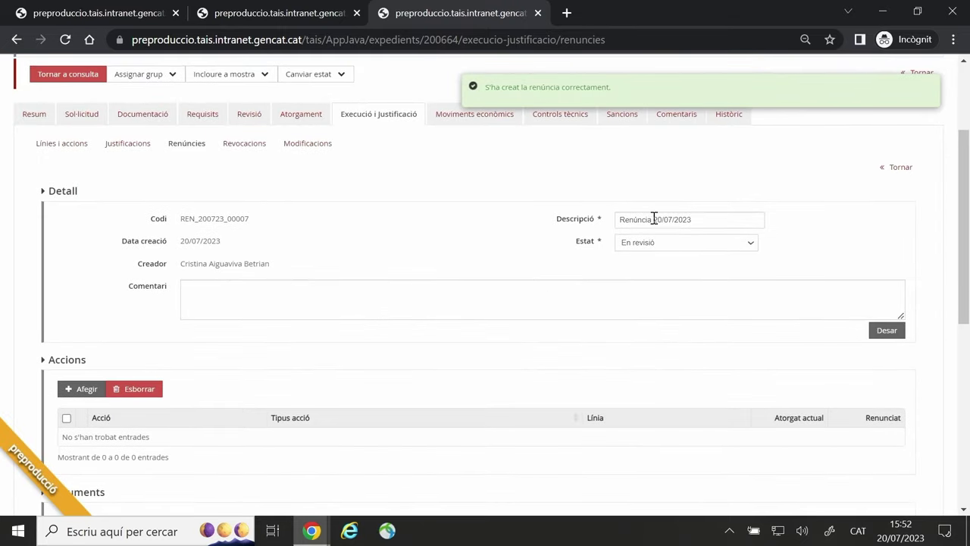
pyautogui.moveTo(708, 220); pyautogui.dragTo(617, 219)
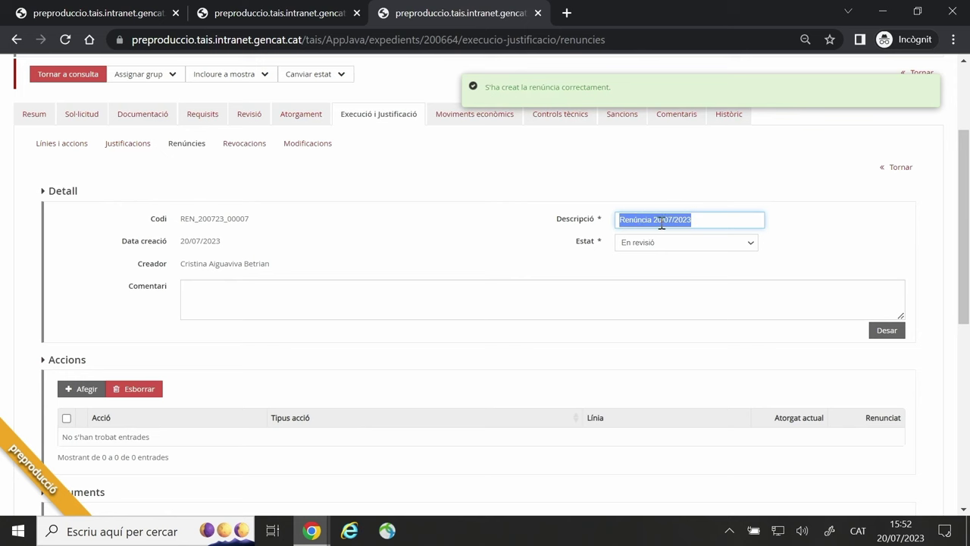
pyautogui.click(297, 298)
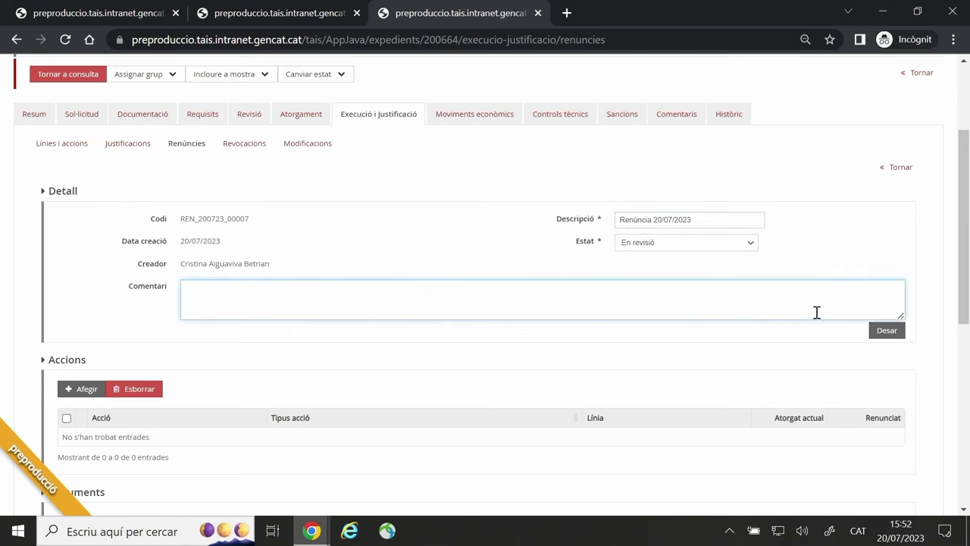
pyautogui.click(884, 328)
# Add the "2023 - FORMACIÓ" action of line "L1 - Cursos de formació" to the renunciation.
pyautogui.scroll(-1, 628, 323)
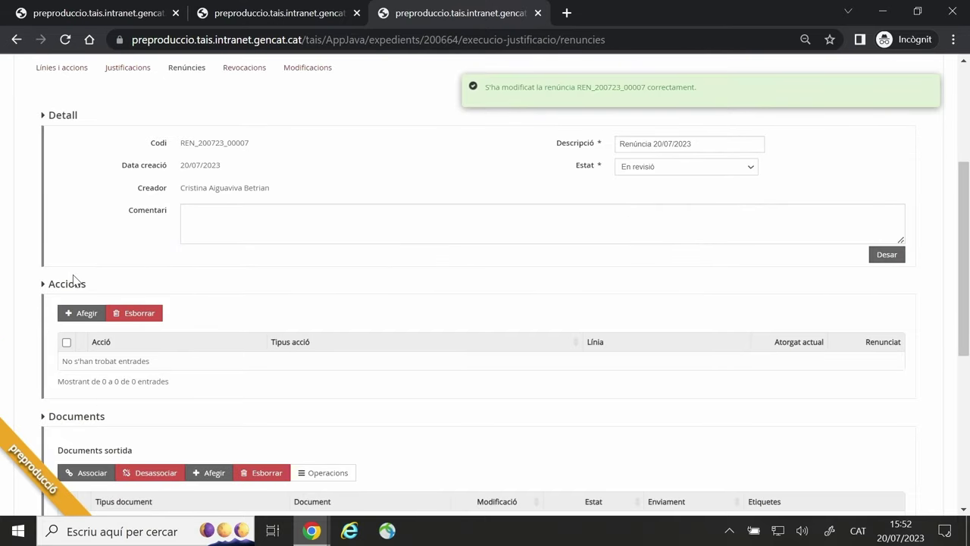
pyautogui.click(75, 314)
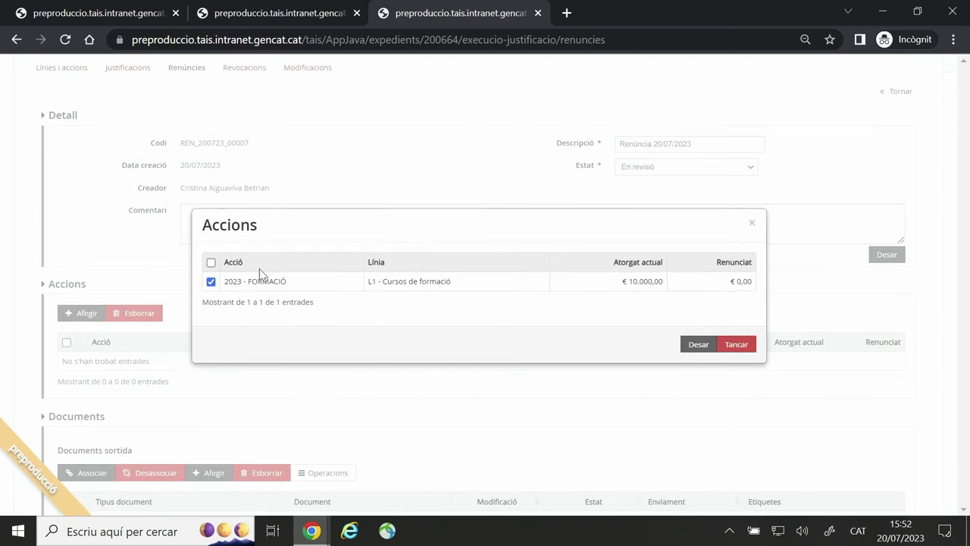
pyautogui.click(698, 345)
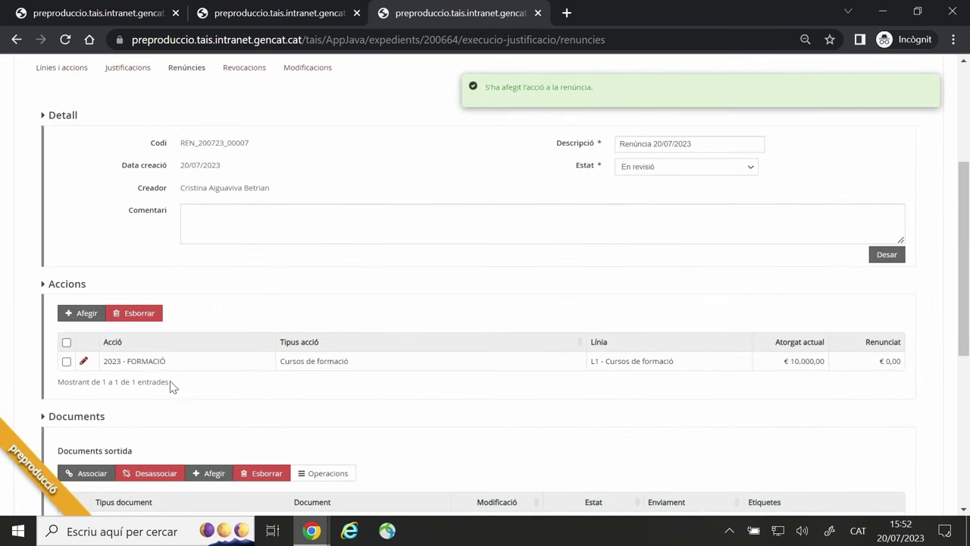
# Edit the added FORMACIÓ action, assign 10000 as the amount to renounce from its 2023 reserve, and save the action.
pyautogui.click(84, 362)
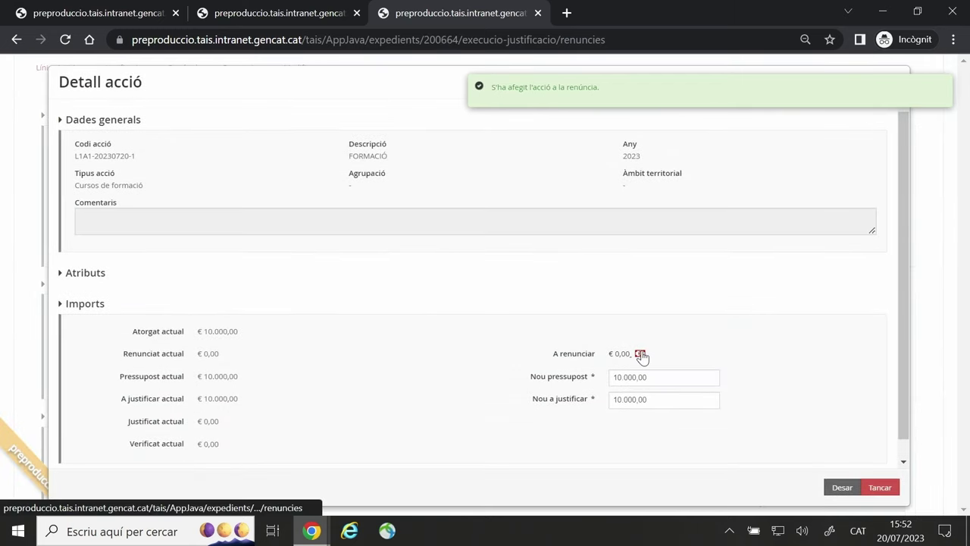
pyautogui.click(641, 354)
pyautogui.click(718, 286)
pyautogui.press('BackSpace')
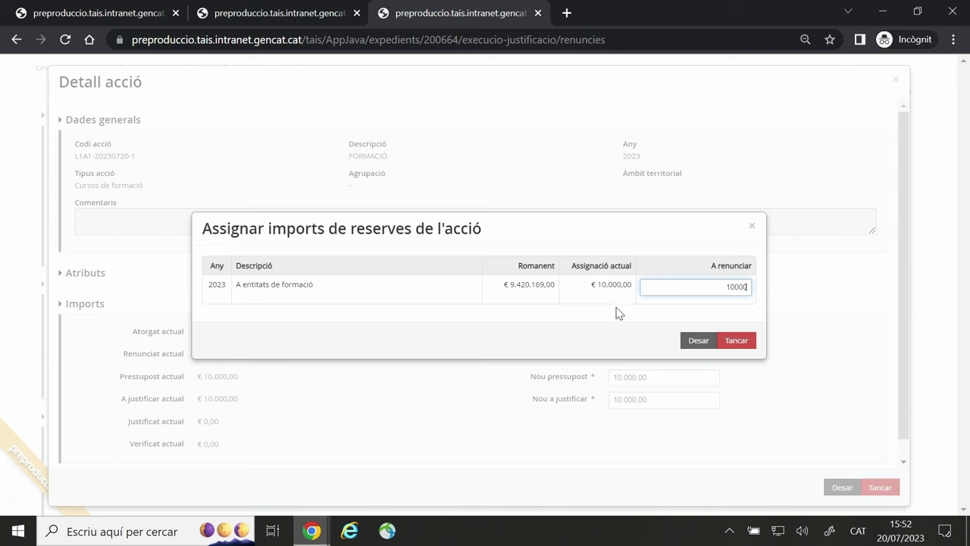
pyautogui.click(701, 343)
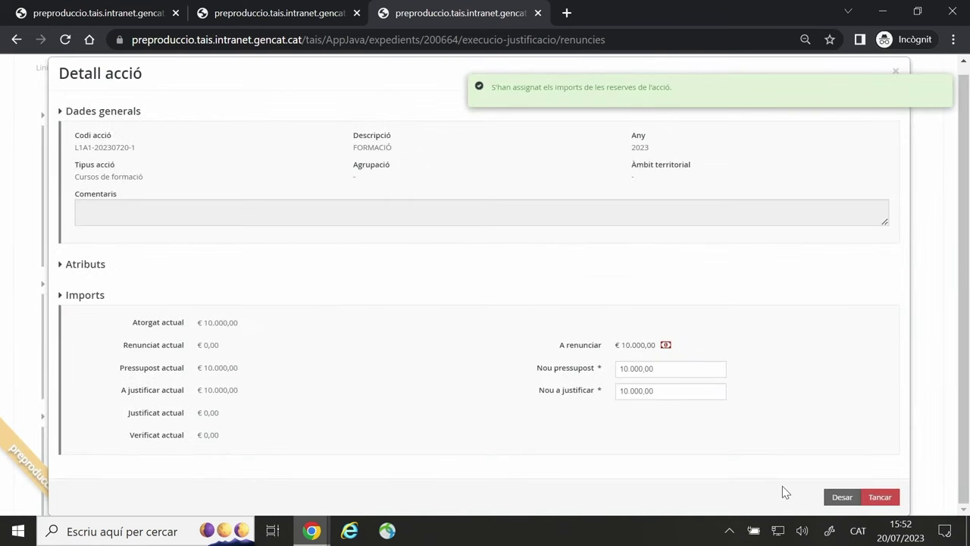
pyautogui.click(848, 498)
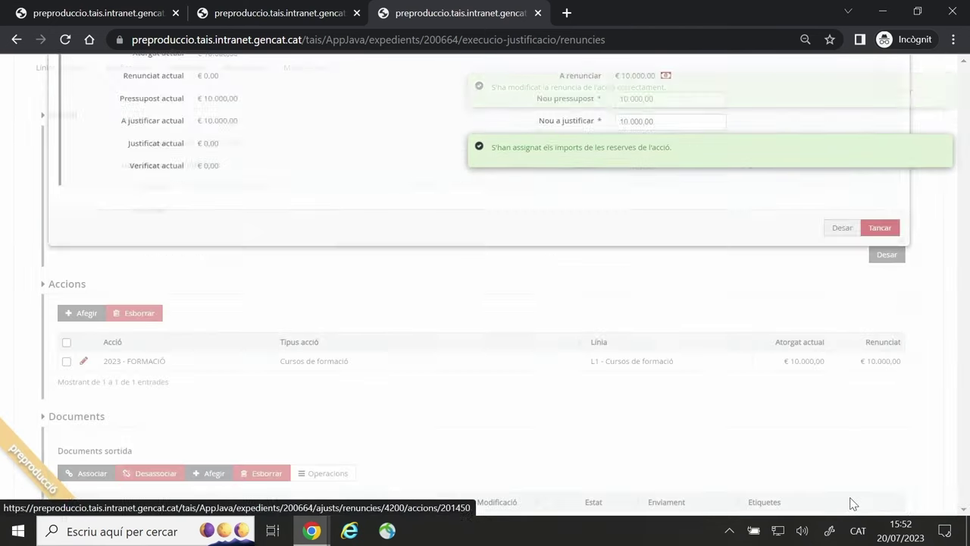
pyautogui.moveTo(865, 359); pyautogui.dragTo(904, 367)
pyautogui.click(631, 425)
# Associate the incoming documents PROVA_D.pdf and PROVA_F.pdf with the renunciation.
pyautogui.scroll(-3, 631, 425)
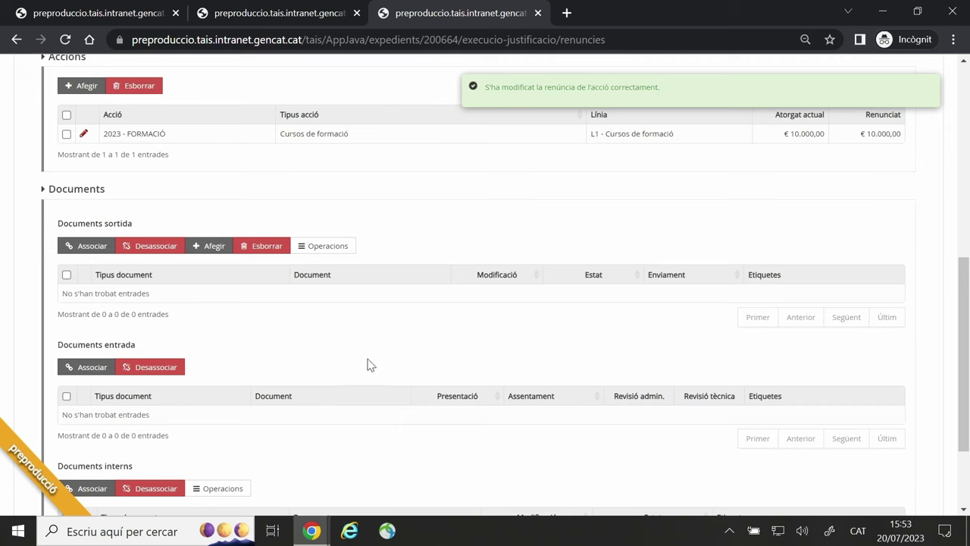
pyautogui.scroll(-1, 318, 423)
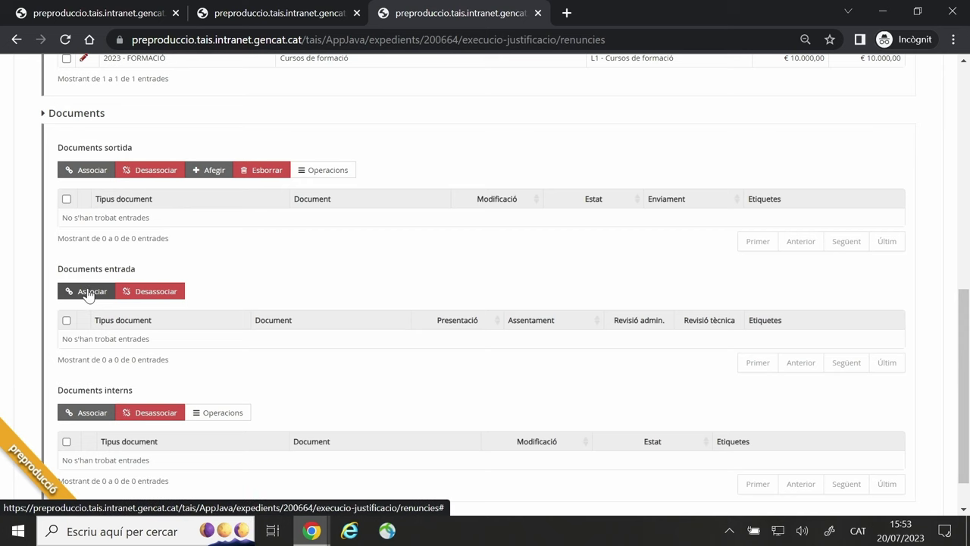
pyautogui.scroll(5, 87, 294)
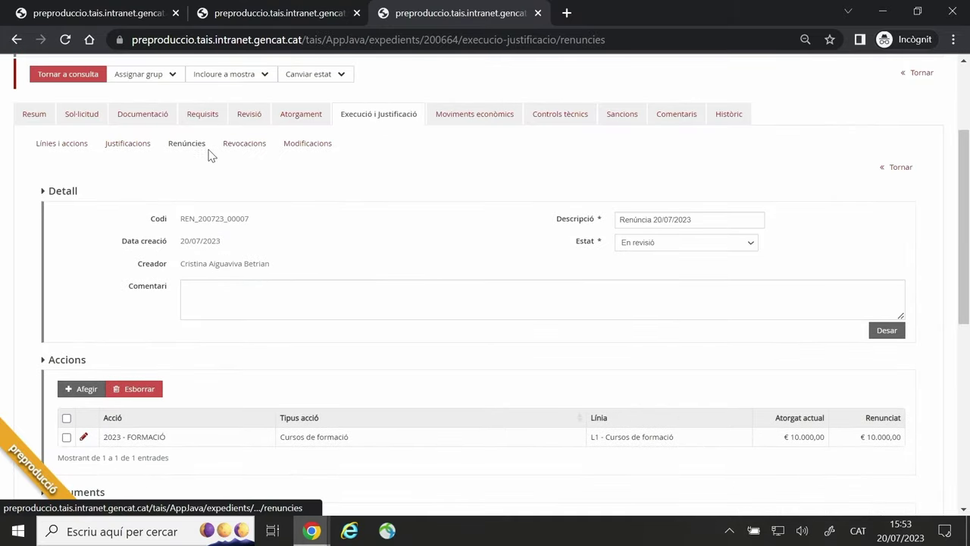
pyautogui.scroll(-6, 109, 288)
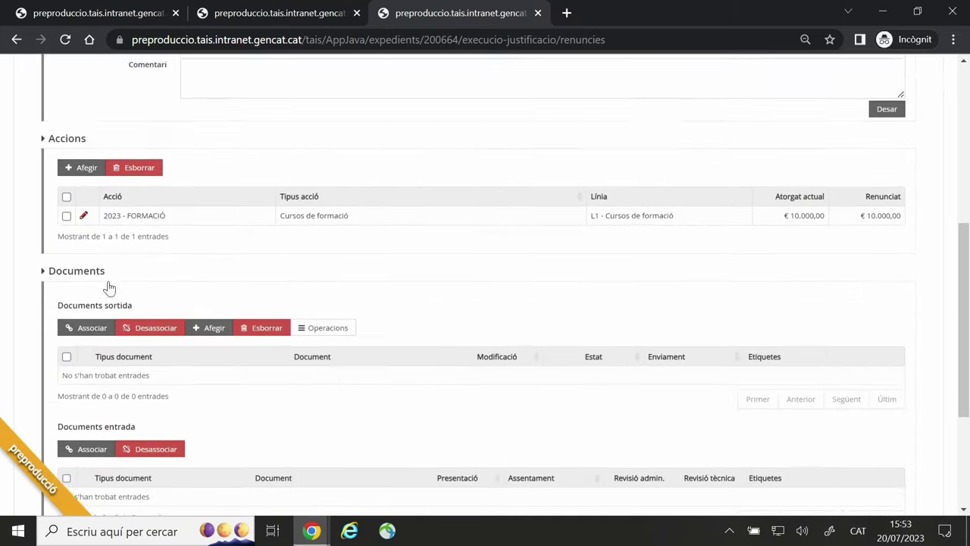
pyautogui.click(88, 245)
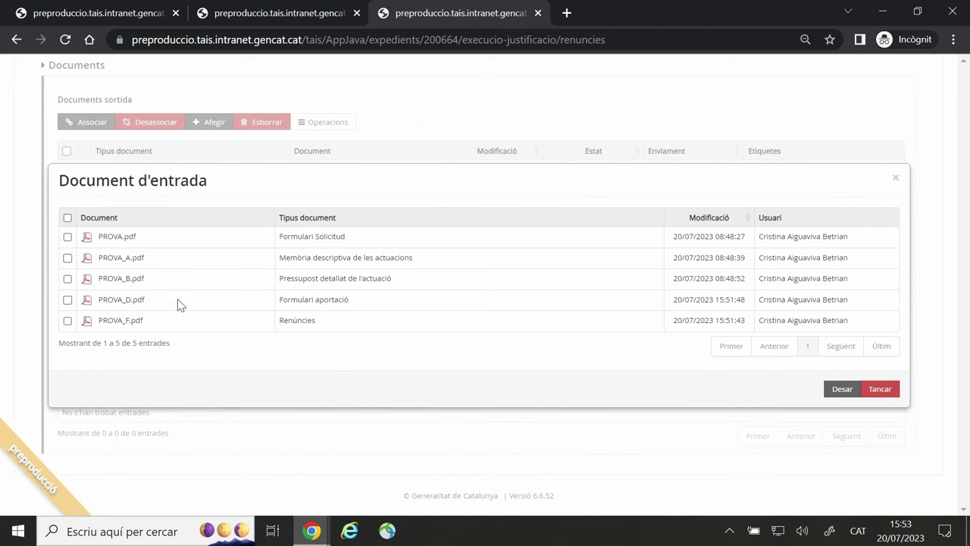
pyautogui.click(67, 299)
pyautogui.click(68, 320)
pyautogui.click(841, 390)
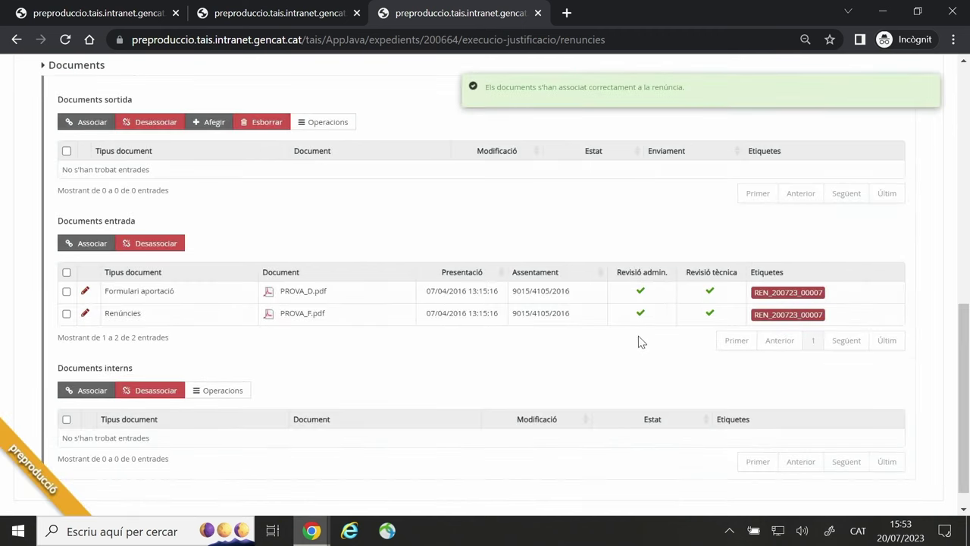
# Add an outgoing document of type "Renúncia" with the file Formulari_1.pdf to the renunciation and save it.
pyautogui.scroll(1, 656, 348)
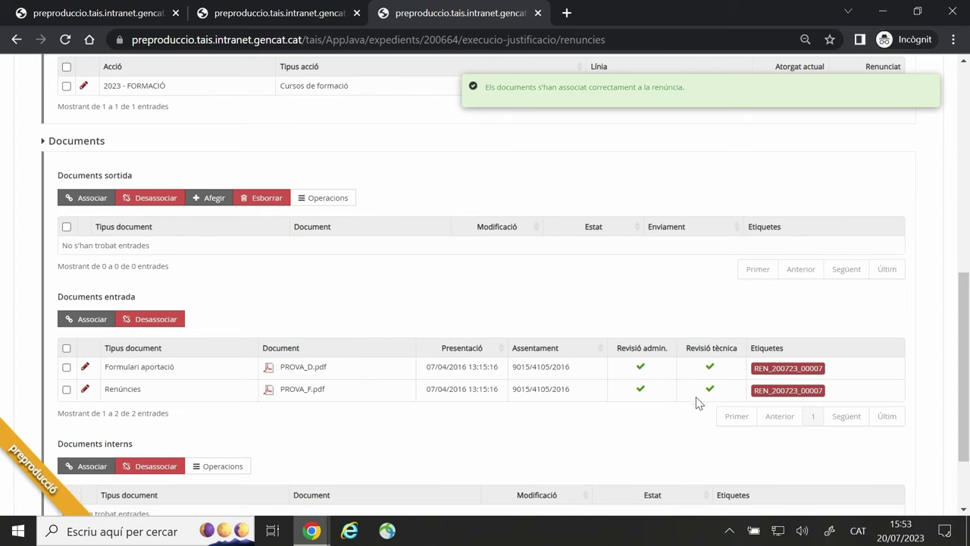
pyautogui.scroll(4, 690, 400)
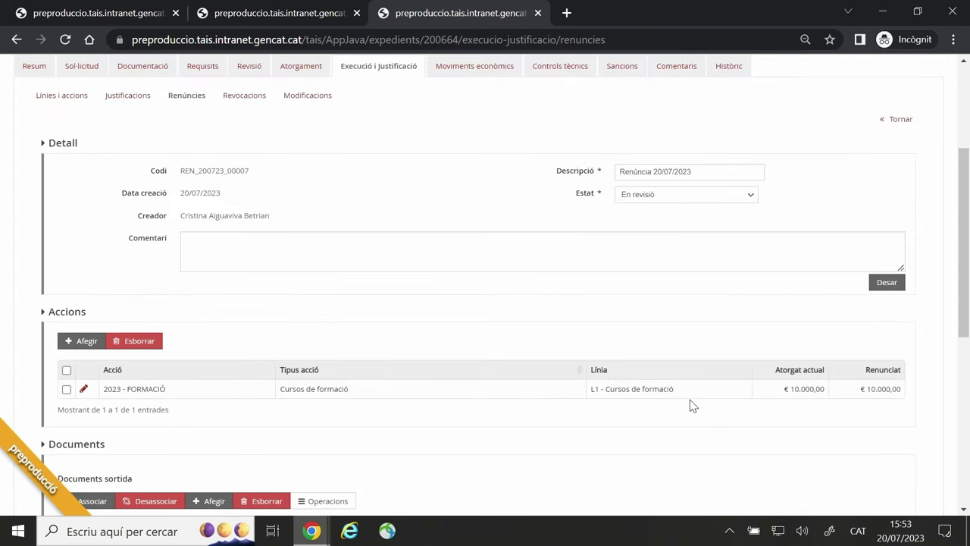
pyautogui.scroll(1, 690, 405)
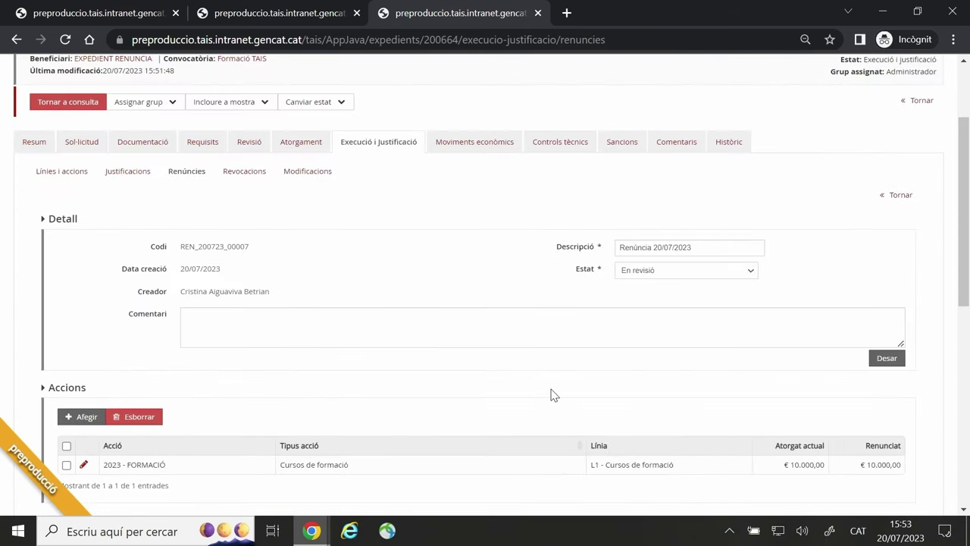
pyautogui.scroll(-2, 551, 394)
pyautogui.click(210, 426)
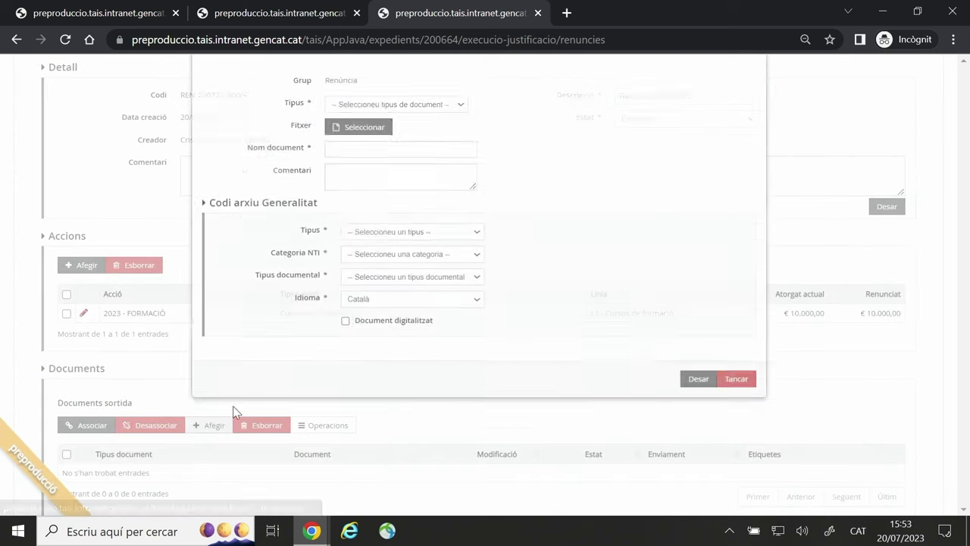
pyautogui.click(404, 176)
pyautogui.click(409, 200)
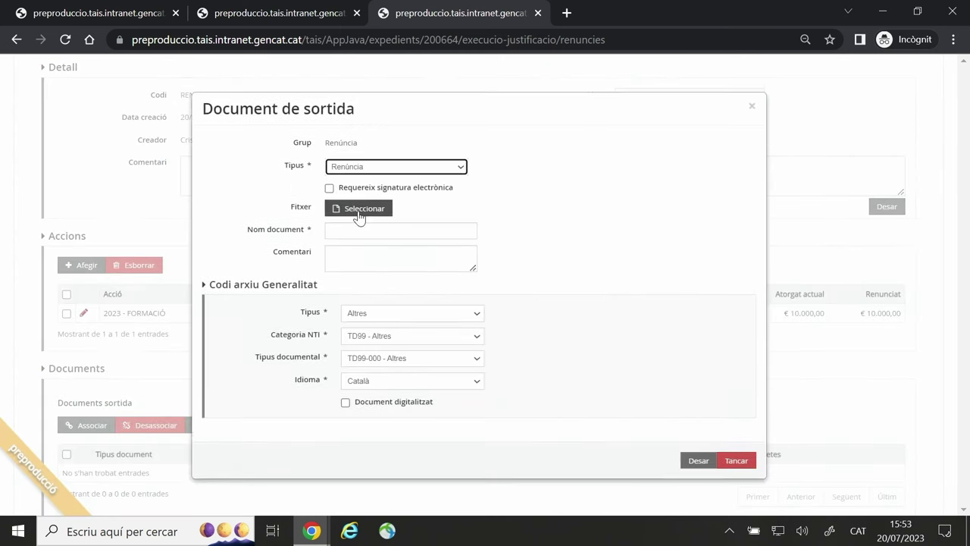
pyautogui.doubleClick(223, 232)
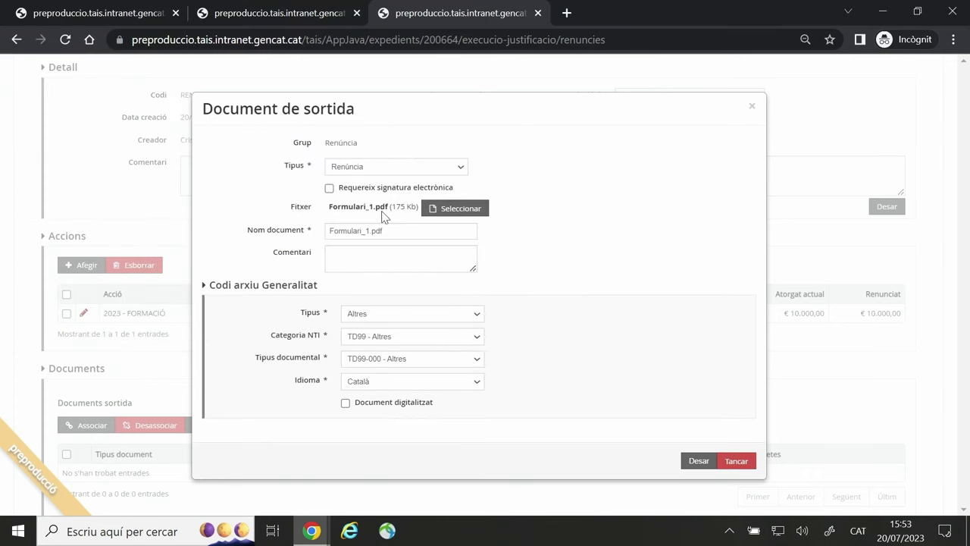
pyautogui.click(698, 461)
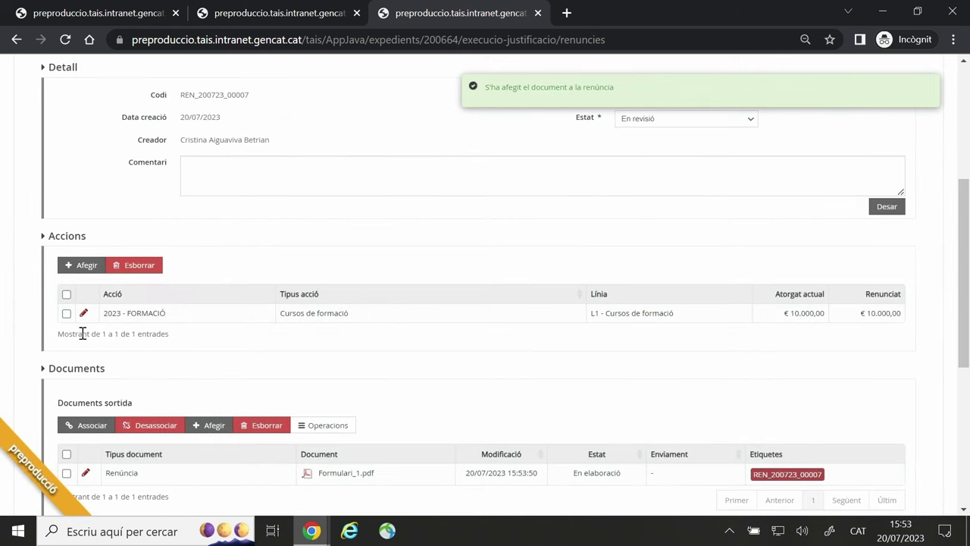
# Try to change the state of the outgoing document Formulari_1.pdf with the action "Passar a finalitzat".
pyautogui.scroll(-2, 82, 334)
pyautogui.click(67, 321)
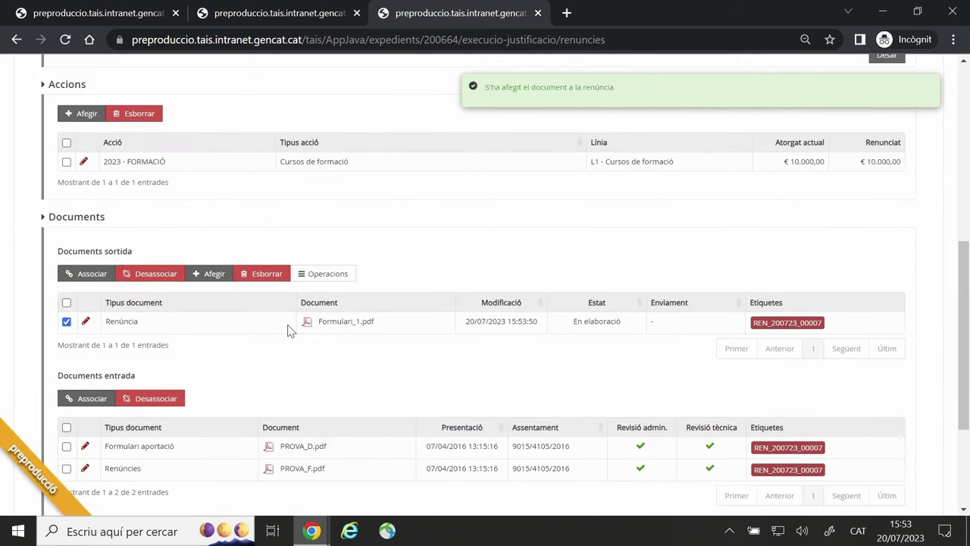
pyautogui.click(324, 274)
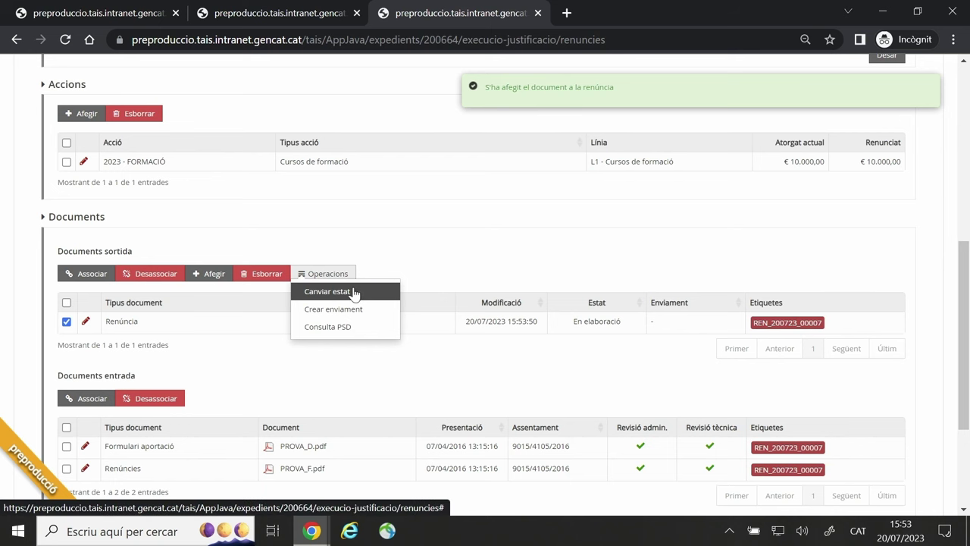
pyautogui.click(359, 293)
pyautogui.click(447, 286)
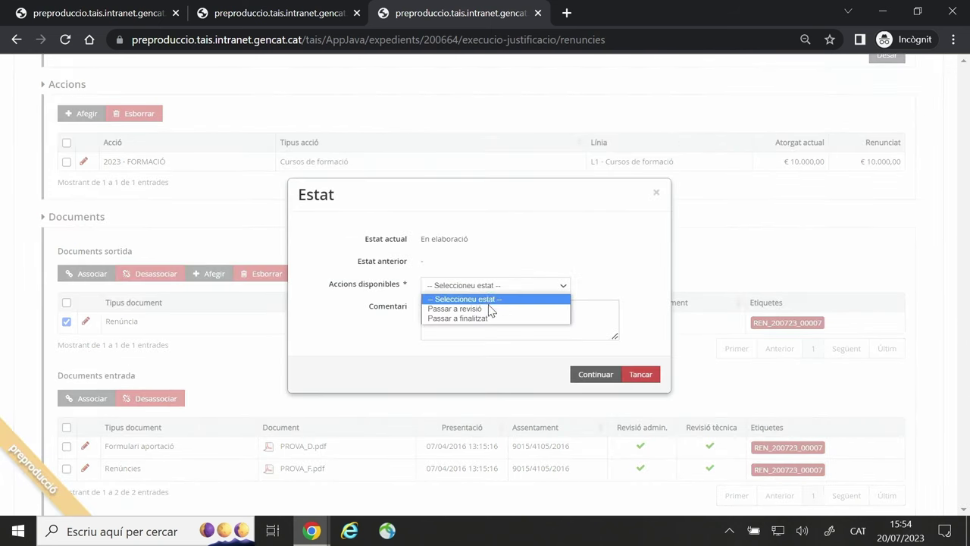
pyautogui.click(454, 320)
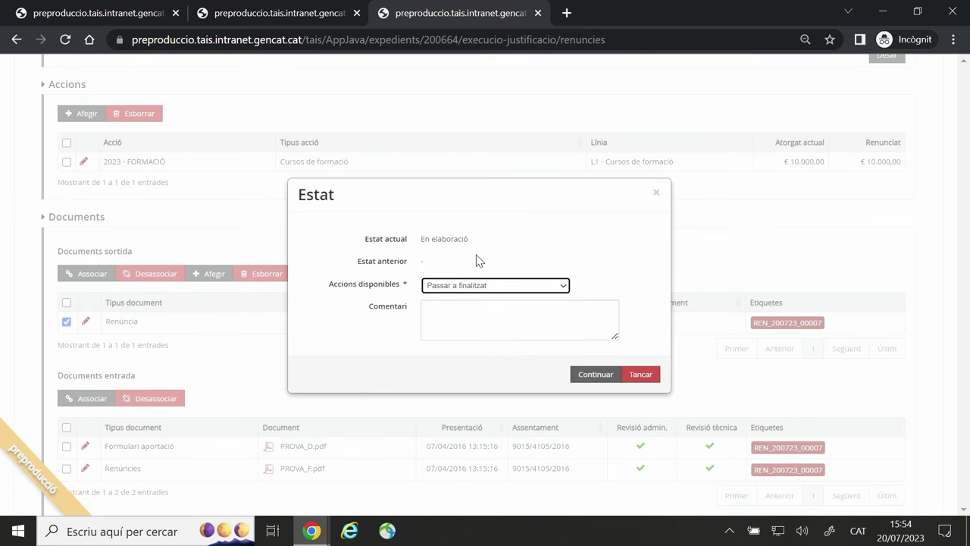
pyautogui.click(595, 374)
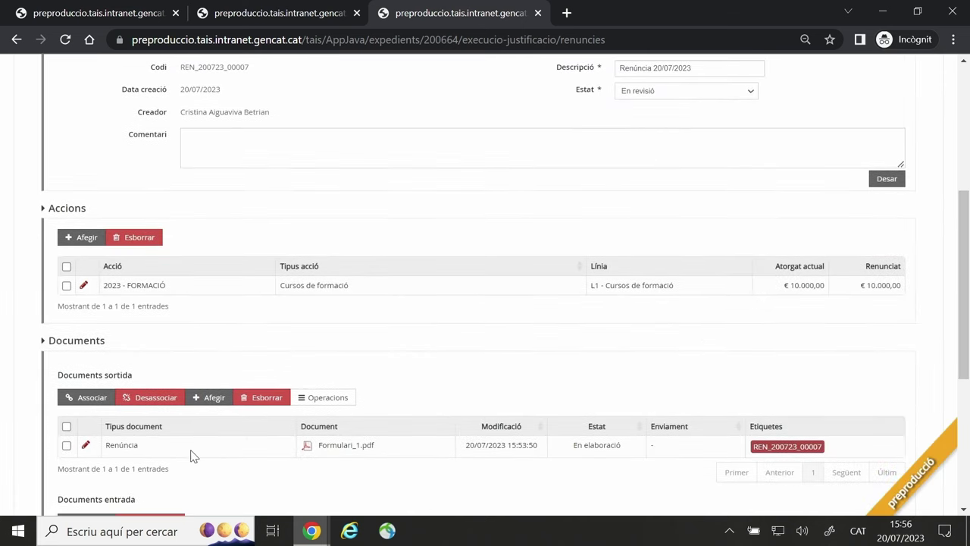
# Set the renunciation's state to "Pendent fiscalització", save it, and return the expedient to consultation mode.
pyautogui.scroll(1, 297, 452)
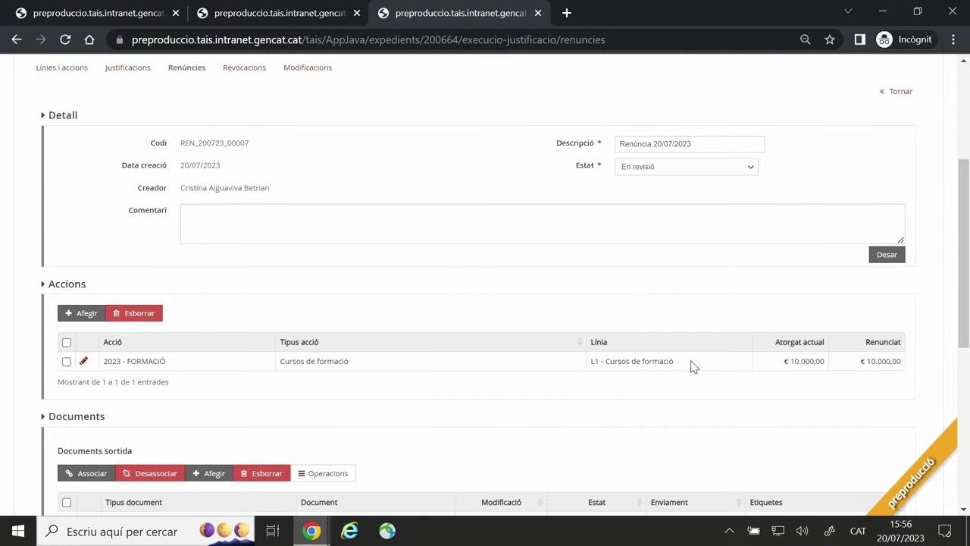
pyautogui.scroll(1, 694, 367)
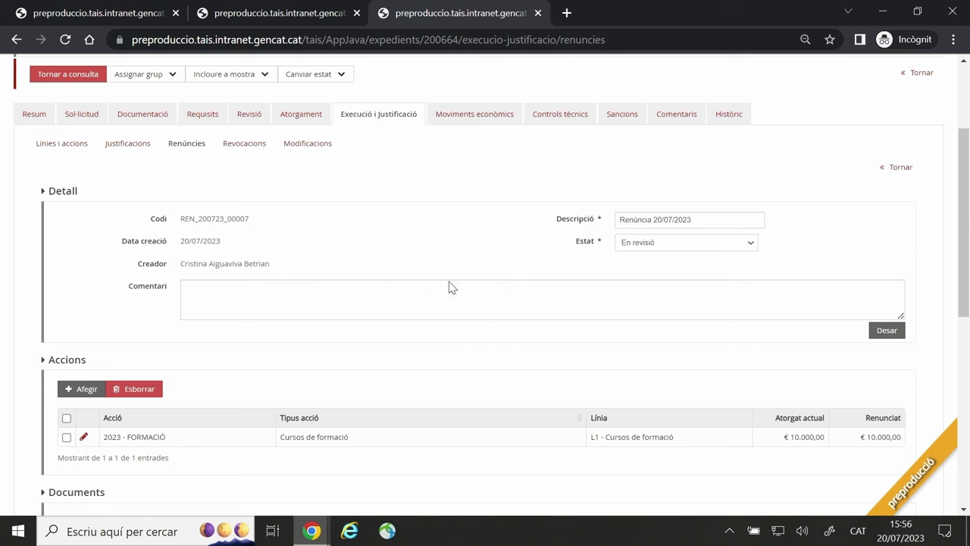
pyautogui.click(650, 244)
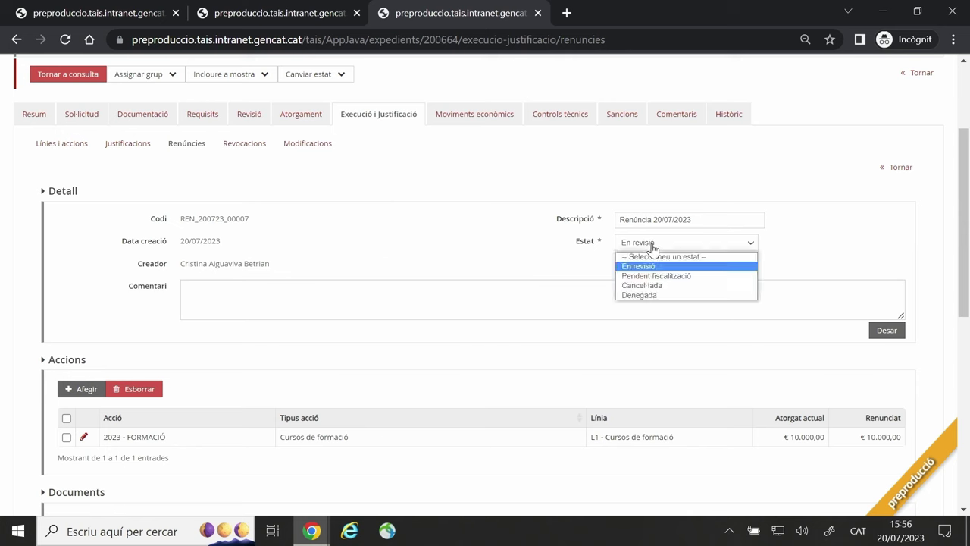
pyautogui.click(658, 276)
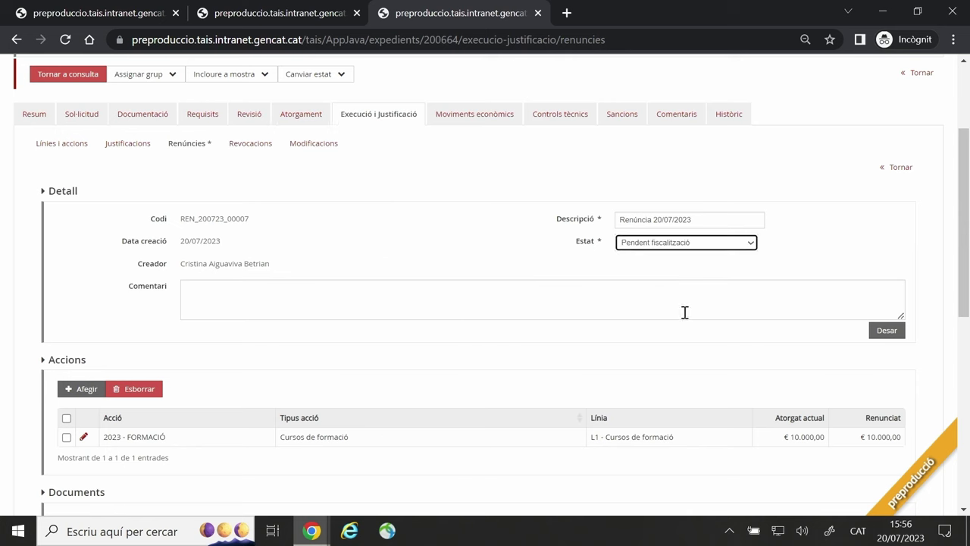
pyautogui.click(895, 336)
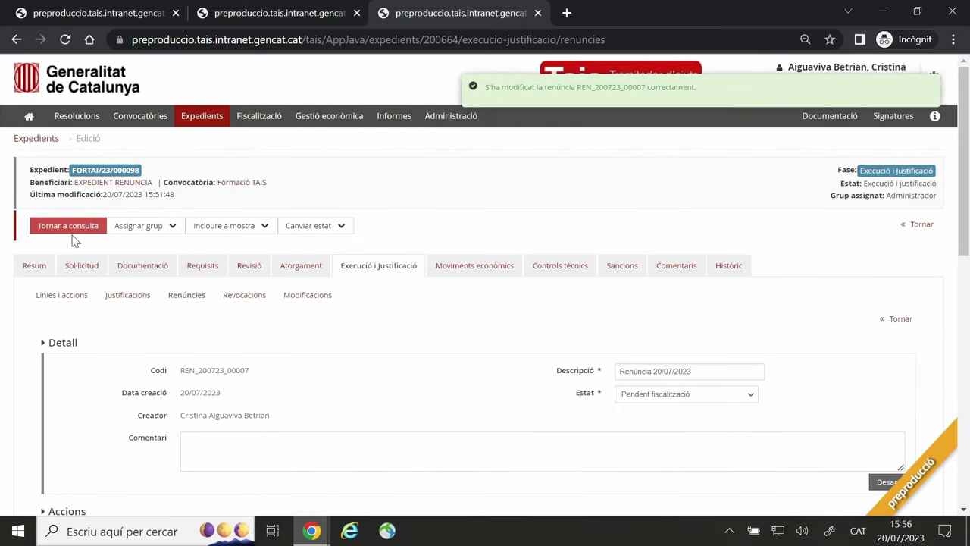
pyautogui.click(74, 227)
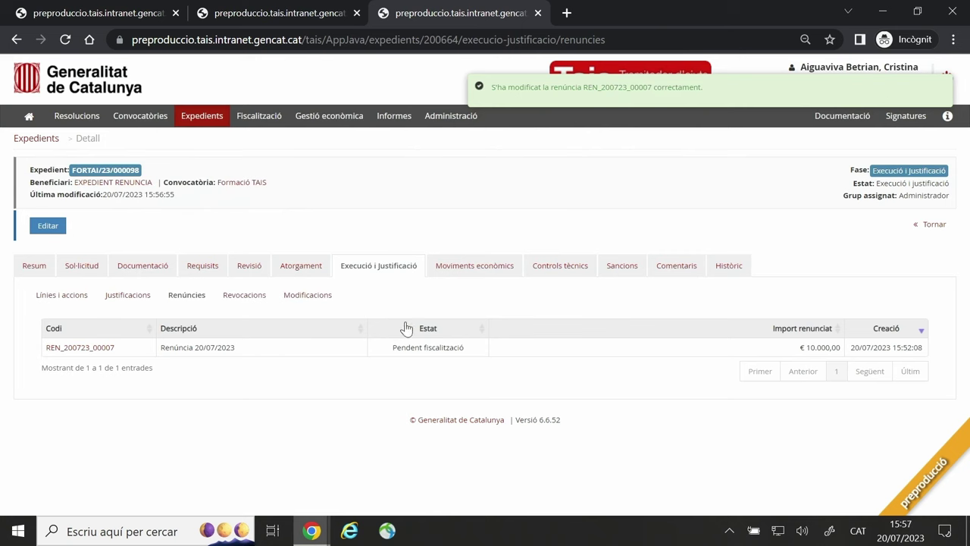
# Open Fiscalització in a separate browser tab and start a new petition of type "Petició de fiscalització d'altres (Ajusts o justificacions)".
pyautogui.middleClick(258, 117)
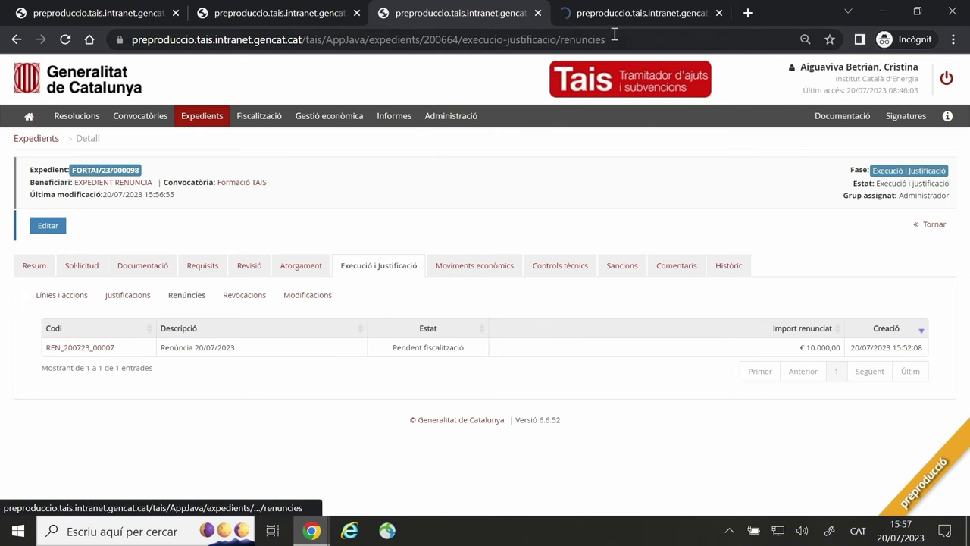
pyautogui.click(613, 13)
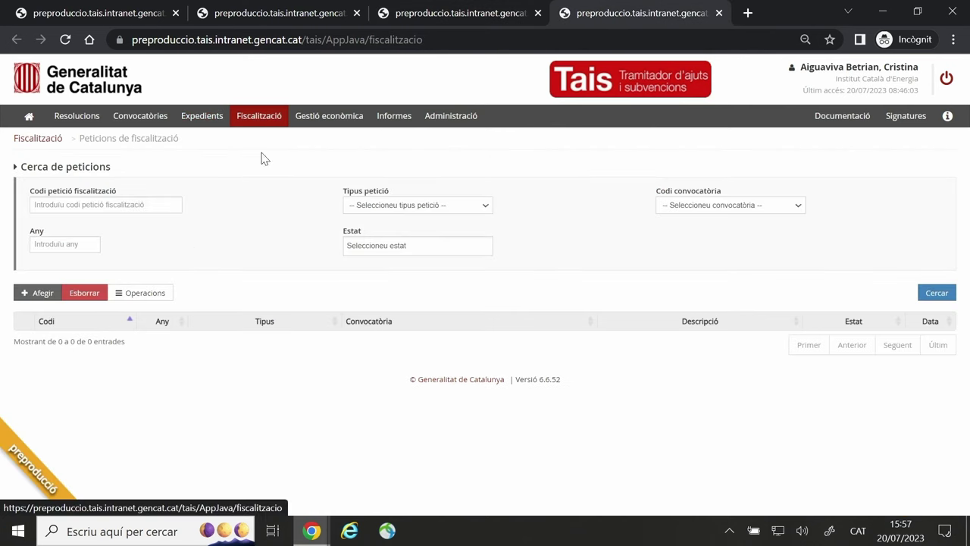
pyautogui.click(36, 294)
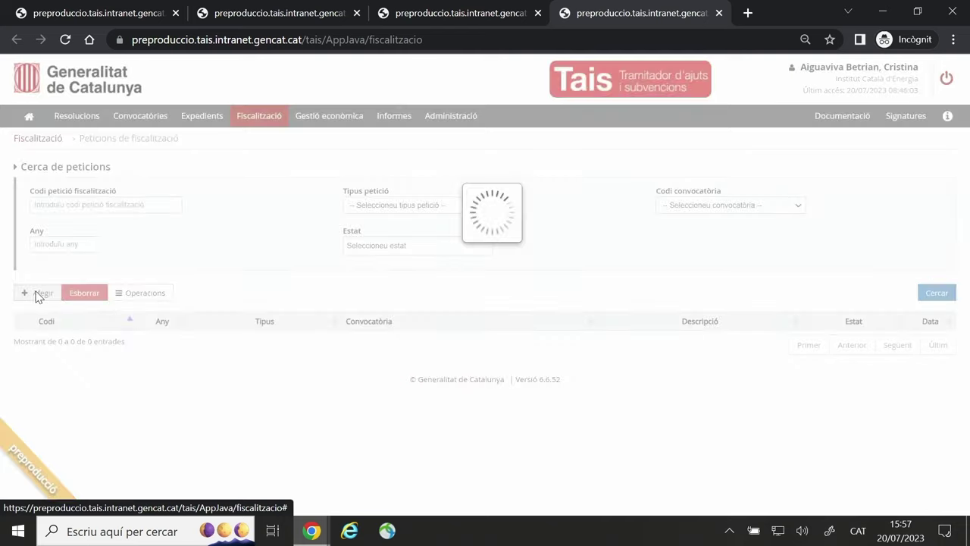
pyautogui.click(372, 279)
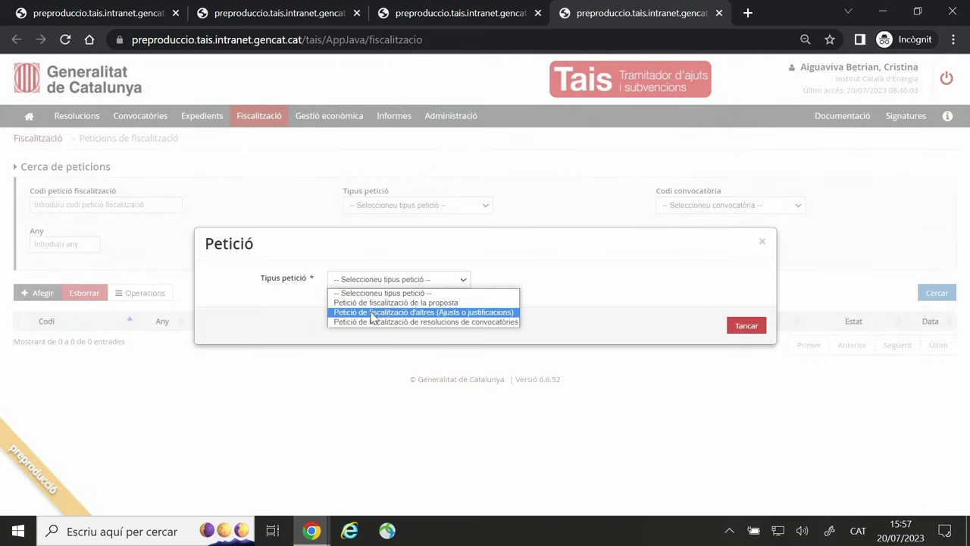
pyautogui.click(385, 312)
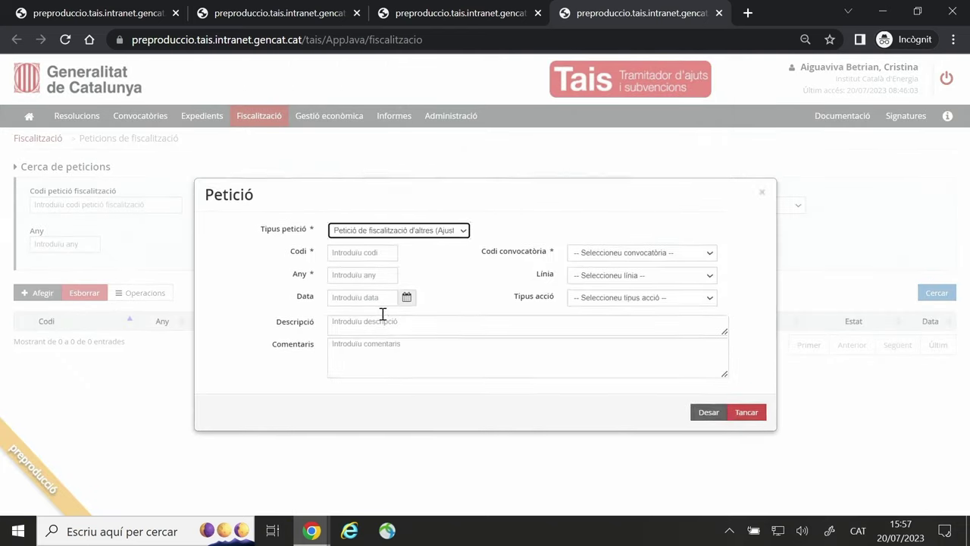
# Fill in the petition with code REN, convocatòria "FORTAIS - Formació TAIS" and year 2023, and try to save it.
pyautogui.click(360, 233)
pyautogui.write('REN')
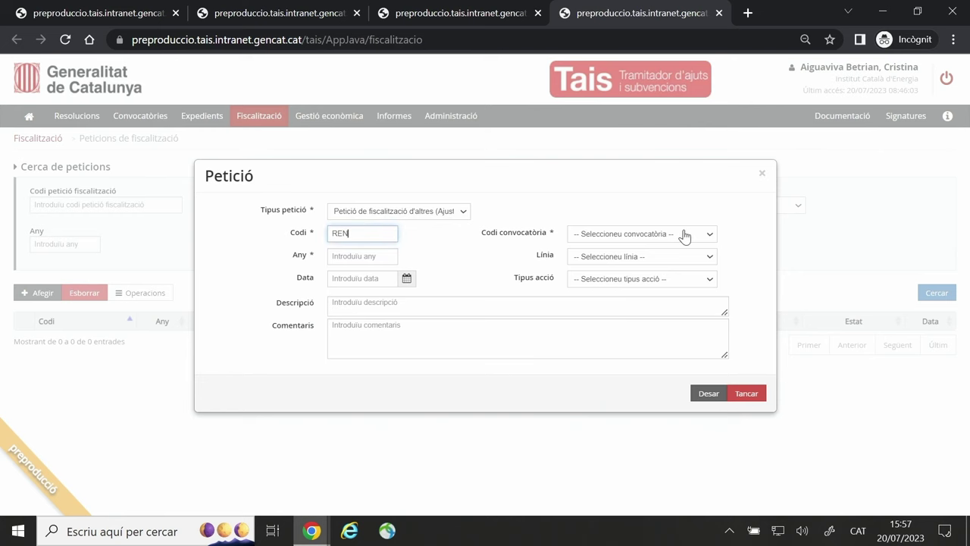
pyautogui.click(684, 235)
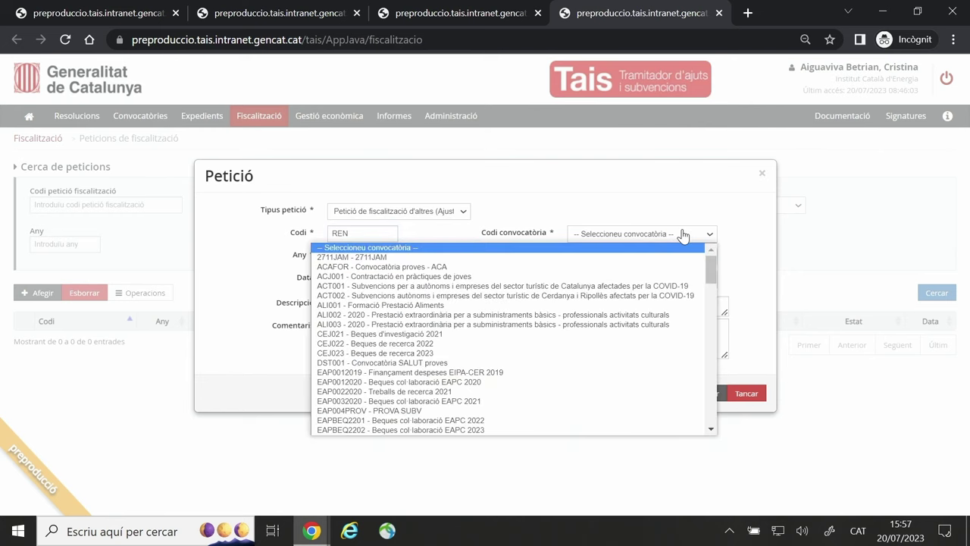
pyautogui.write('FORTAIS - Formació TAIS')
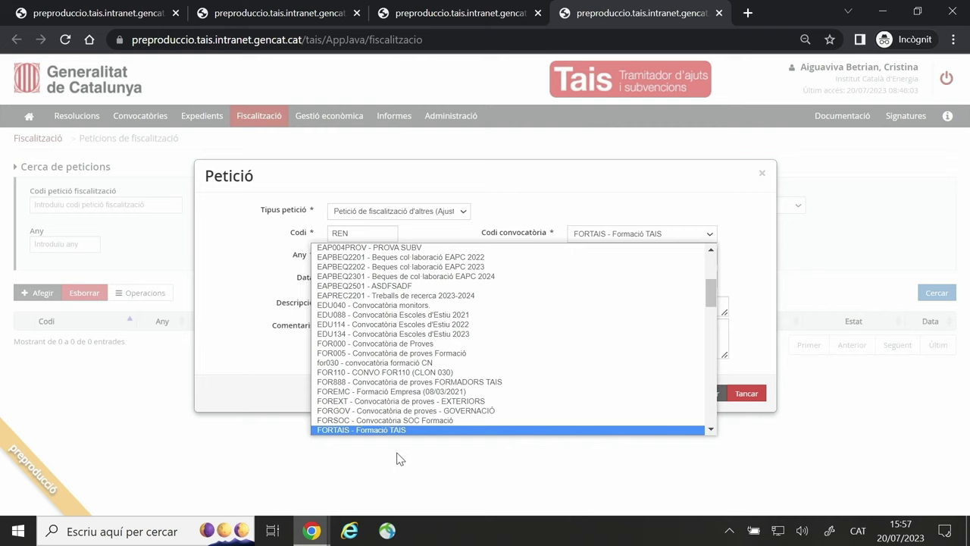
pyautogui.click(399, 430)
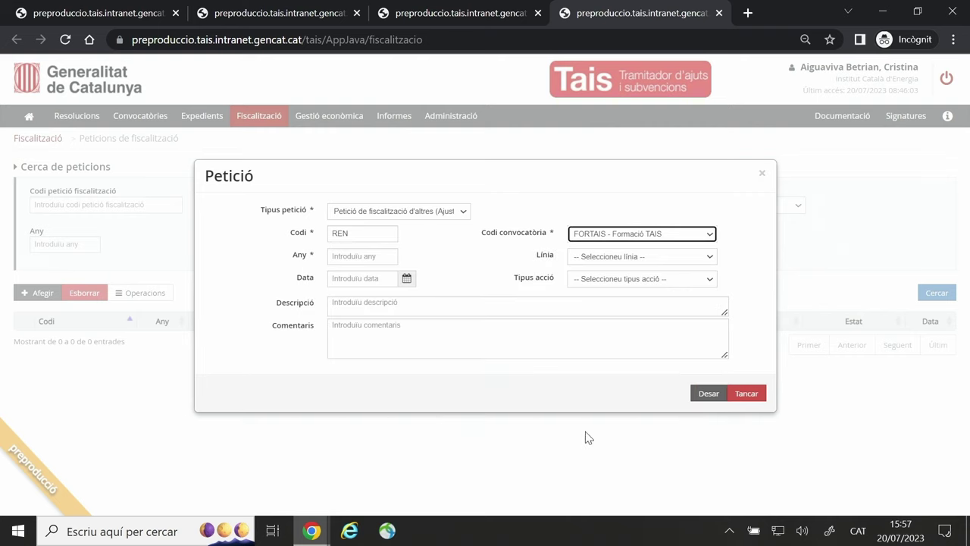
pyautogui.click(712, 395)
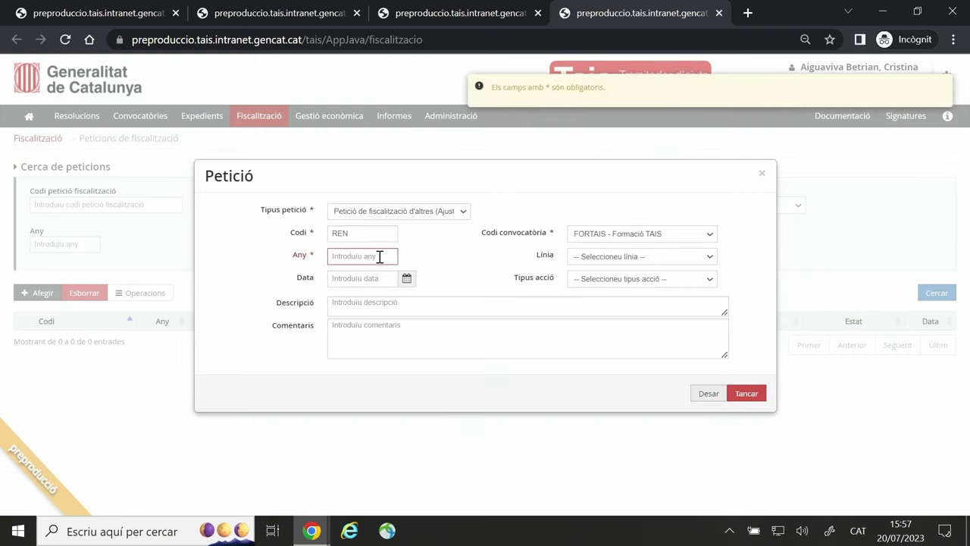
pyautogui.click(380, 256)
pyautogui.write('2023')
pyautogui.click(706, 393)
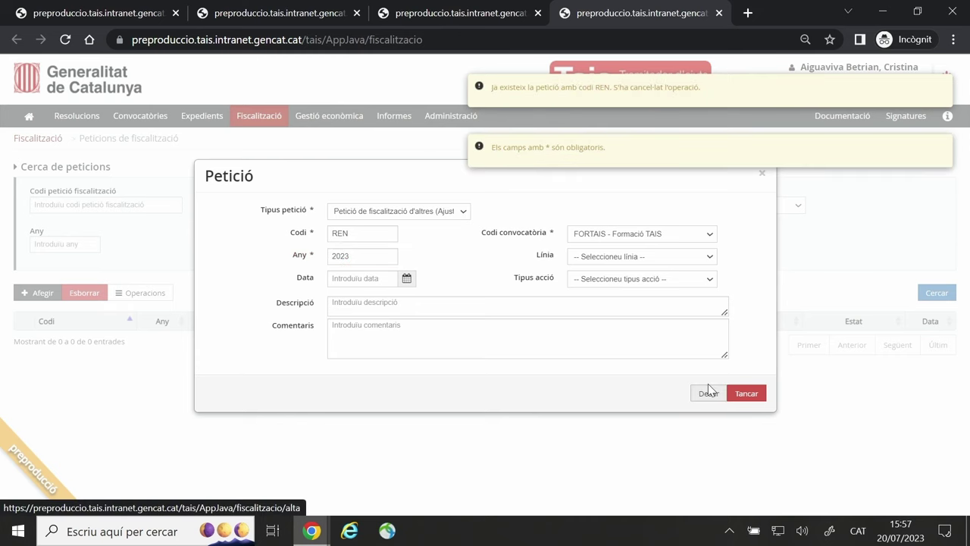
# Change the petition code to REN04 and save the new petition.
pyautogui.click(365, 236)
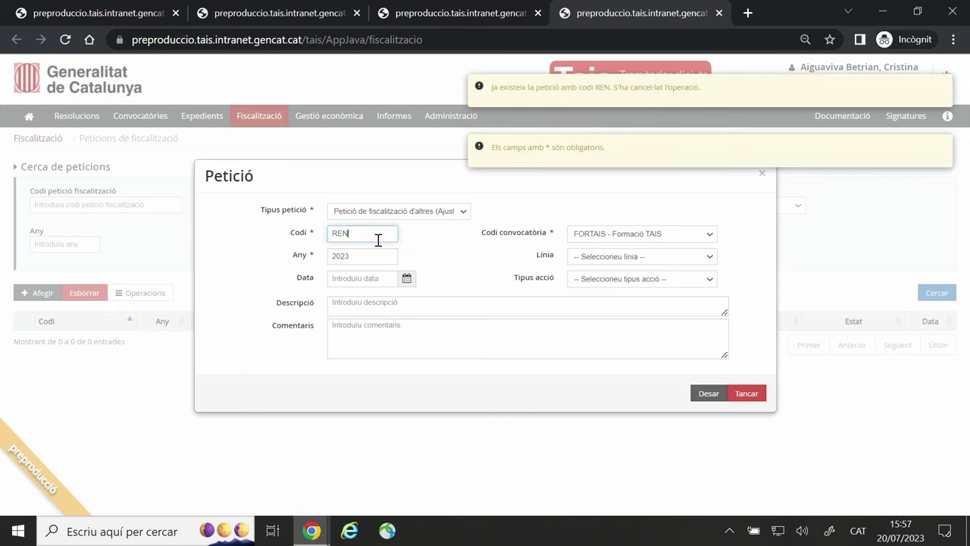
pyautogui.write('04')
pyautogui.click(705, 393)
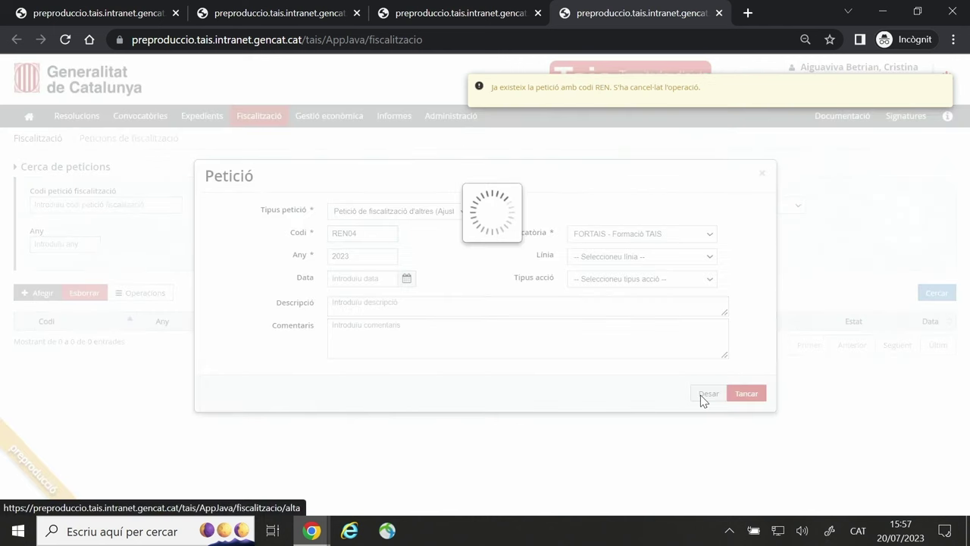
# Add all the expedients pending fiscalització to the petition REN04.
pyautogui.scroll(-2, 389, 397)
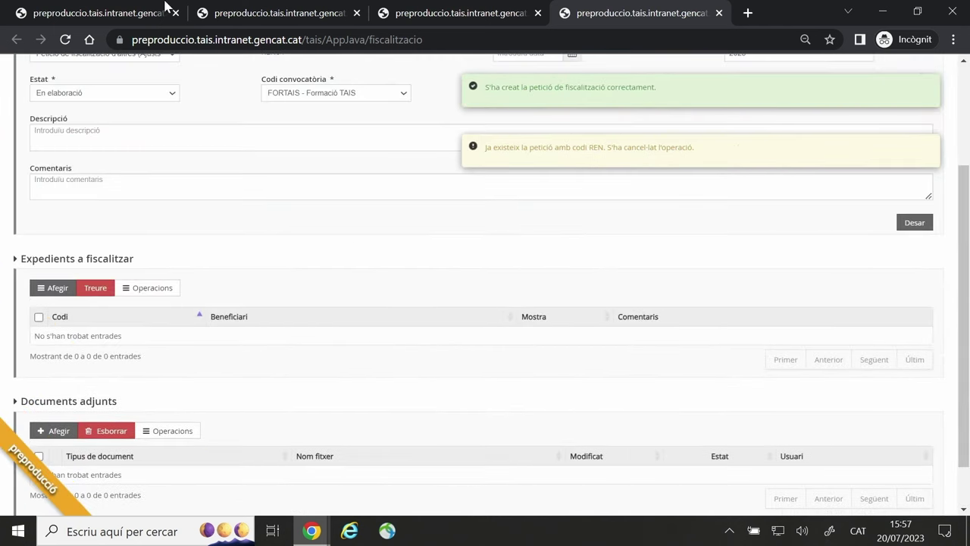
pyautogui.click(50, 286)
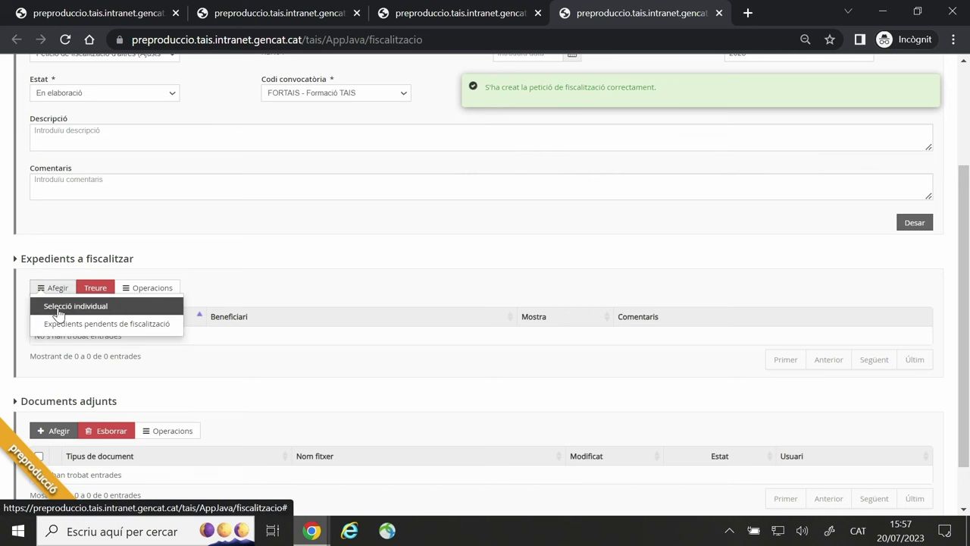
pyautogui.click(61, 325)
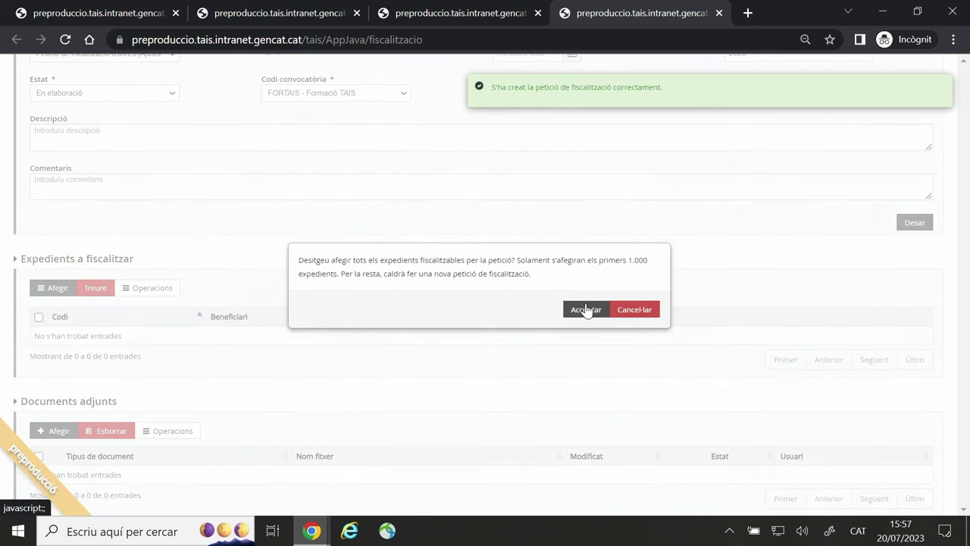
pyautogui.click(580, 311)
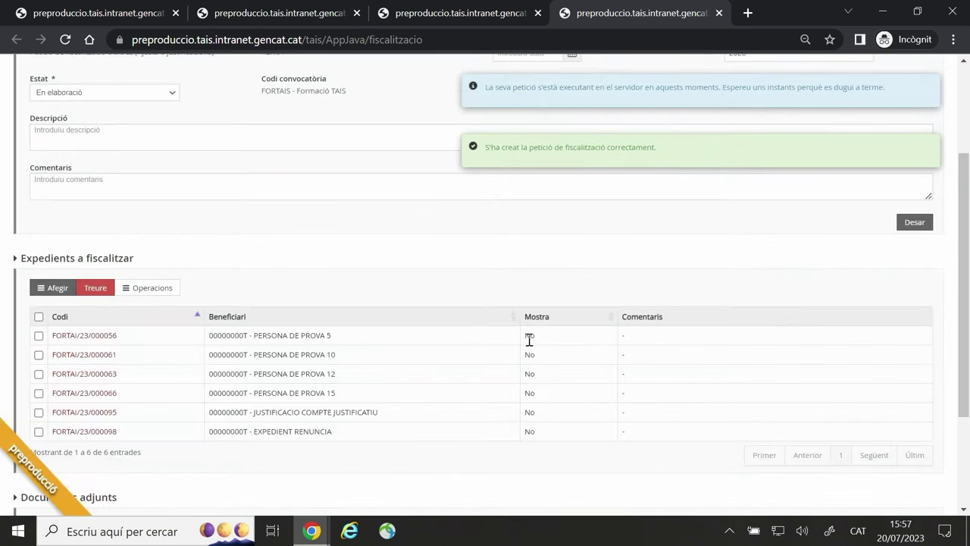
# Remove the expedients FORTAI/23/000056, 000061, 000063 and 000066 from the petition, keeping 000095 and 000098.
pyautogui.scroll(-1, 396, 342)
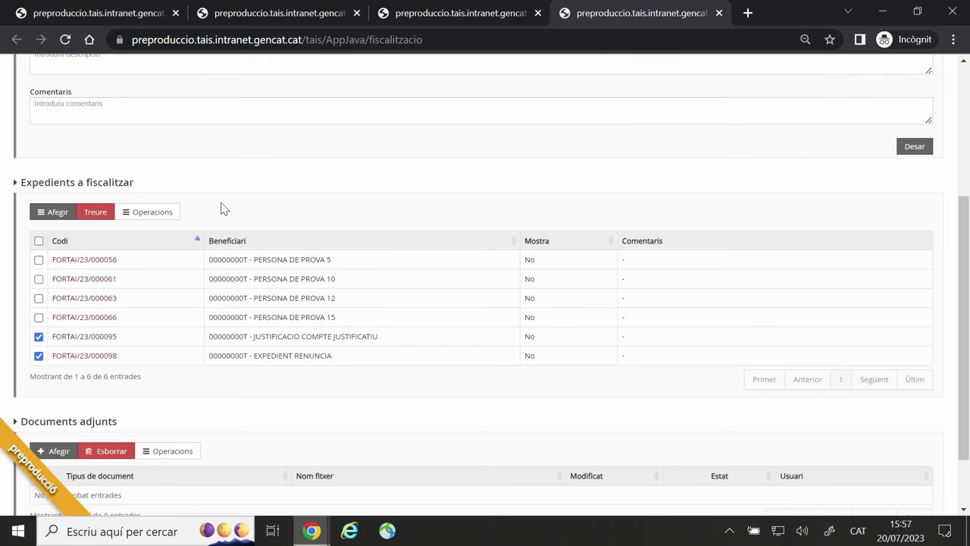
pyautogui.click(38, 336)
pyautogui.click(39, 356)
pyautogui.click(38, 260)
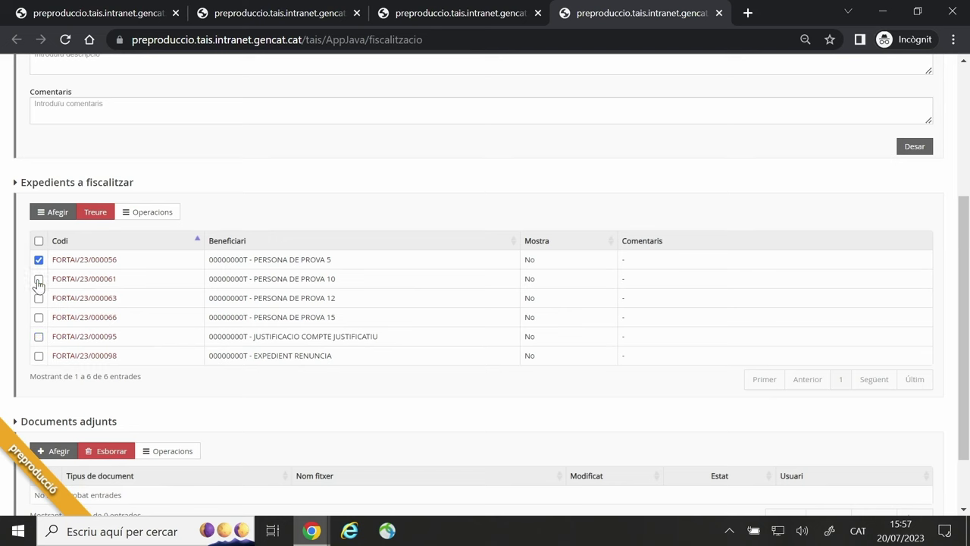
pyautogui.click(38, 317)
pyautogui.click(98, 212)
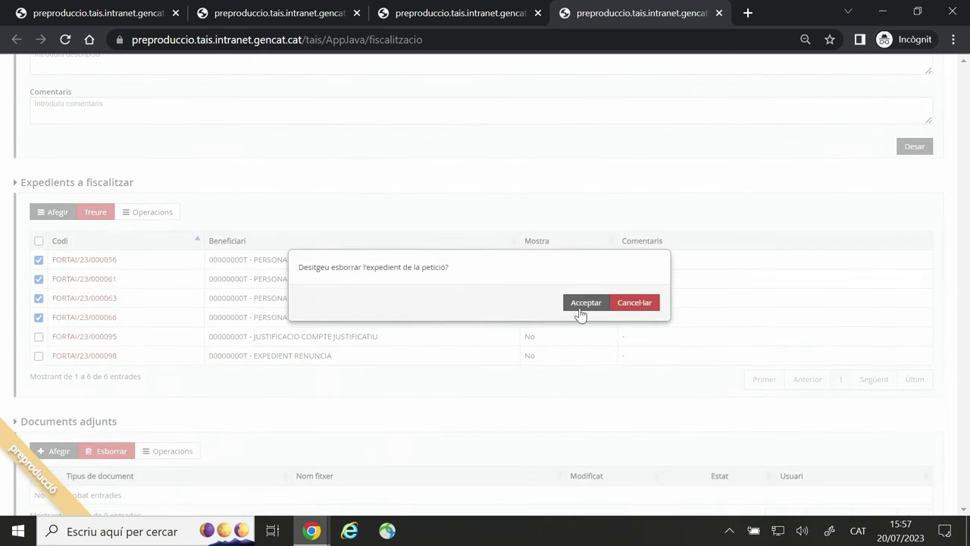
pyautogui.click(585, 302)
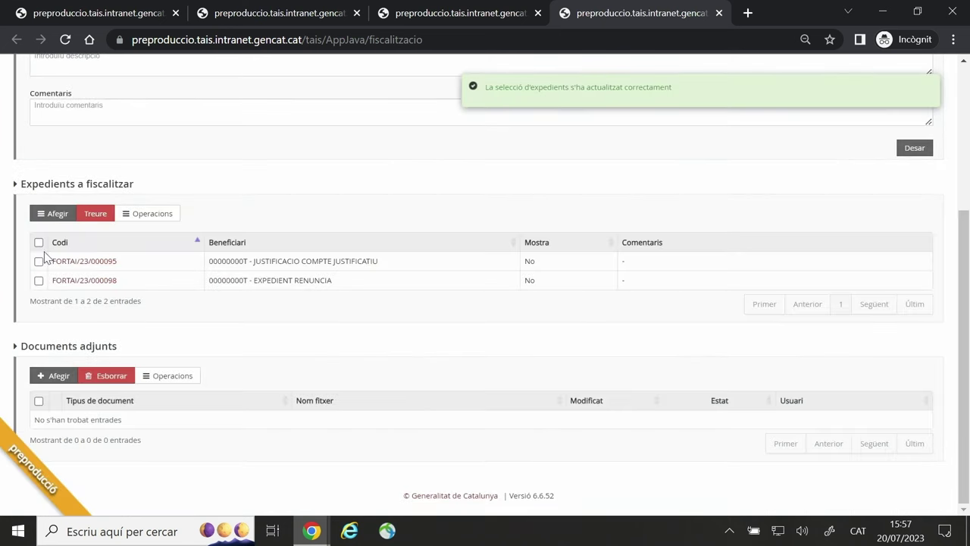
# Select both remaining expedients, set the petition's state to "Enviar a fiscalitzar", and save with confirmation.
pyautogui.click(39, 243)
pyautogui.scroll(3, 114, 295)
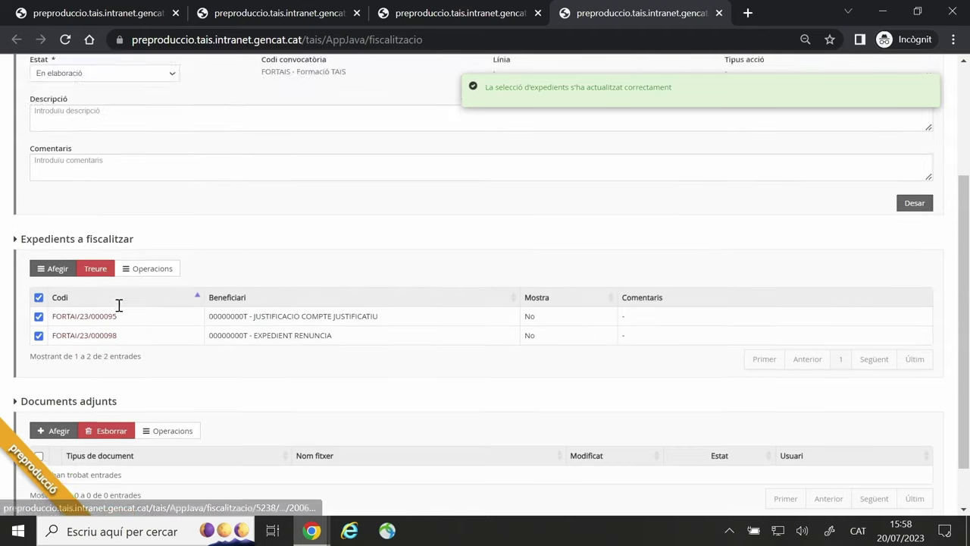
pyautogui.click(77, 244)
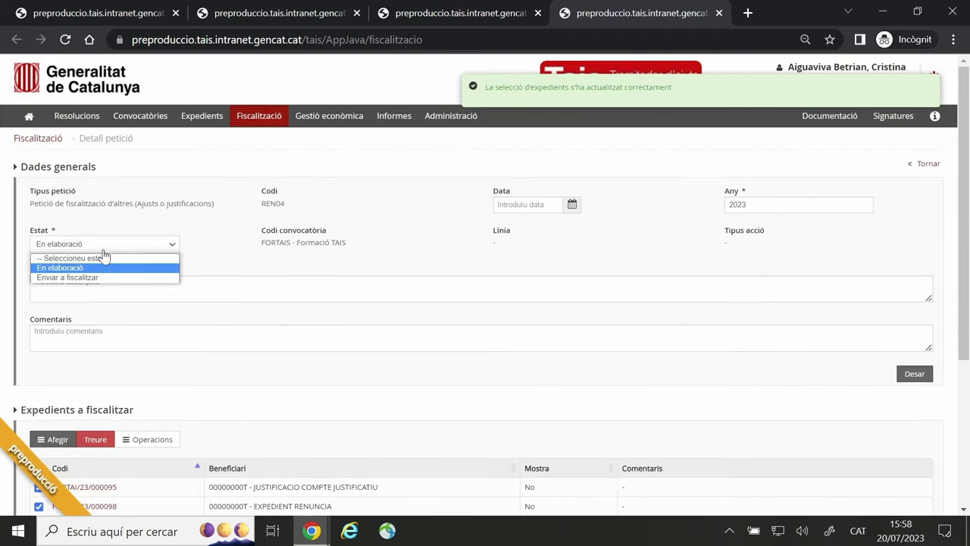
pyautogui.click(135, 276)
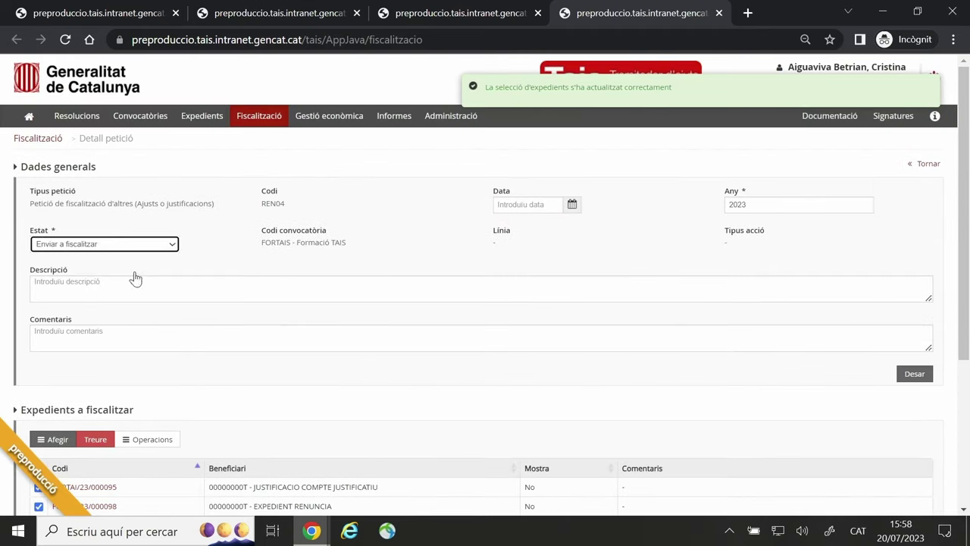
pyautogui.click(912, 373)
pyautogui.click(584, 308)
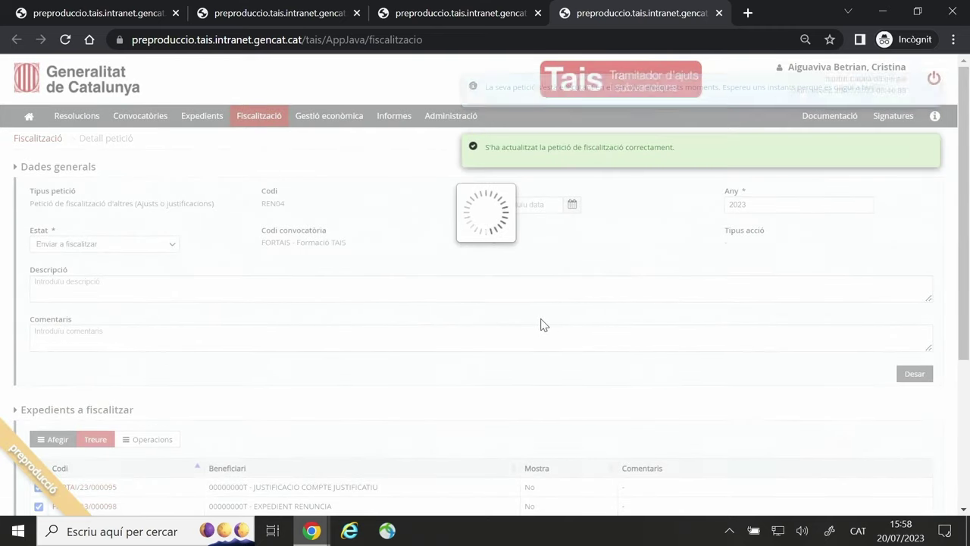
# Set the petition's state to "Iniciar fiscalització" and save it, accepting the update of the associated elements.
pyautogui.click(134, 246)
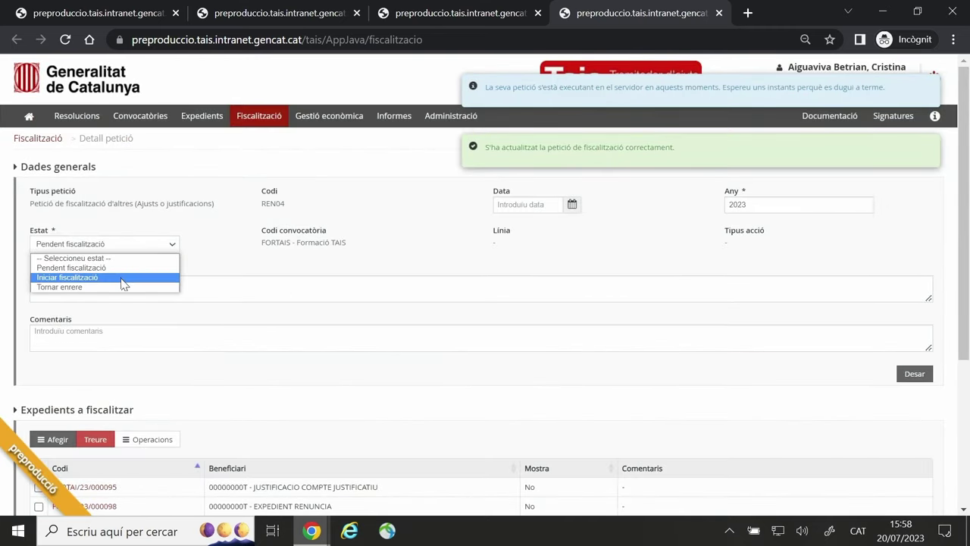
pyautogui.click(131, 278)
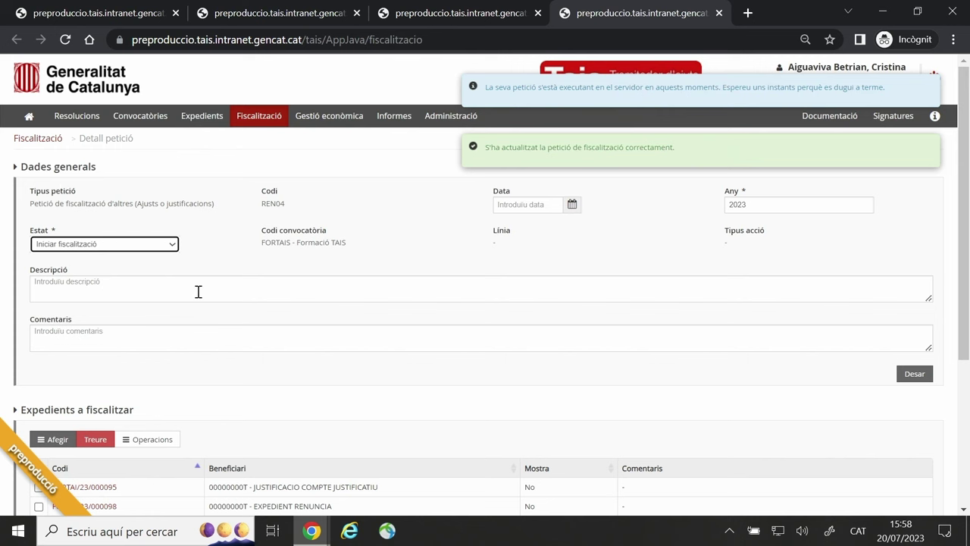
pyautogui.click(912, 373)
pyautogui.click(588, 311)
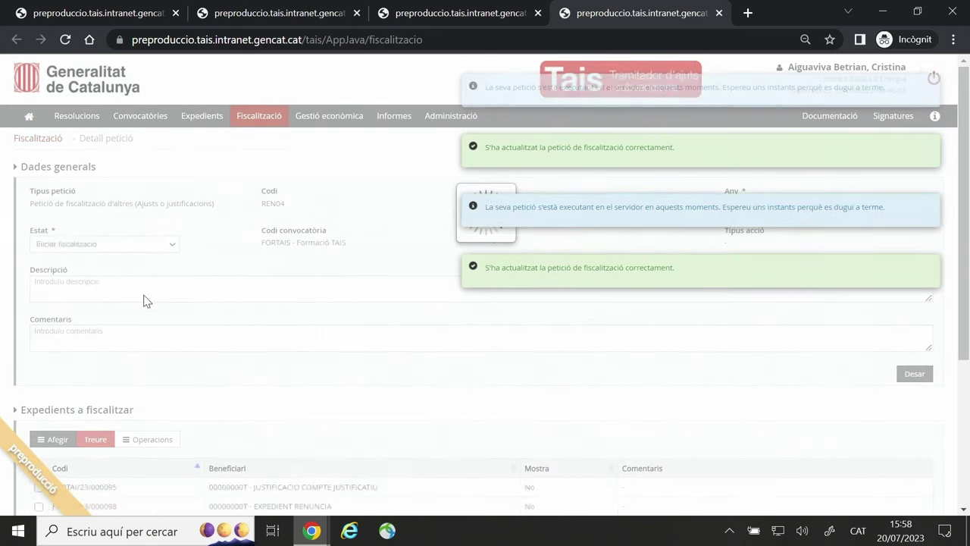
# Set the petition's state to "Fiscalització favorable" and save it, accepting the update of the associated elements.
pyautogui.click(108, 245)
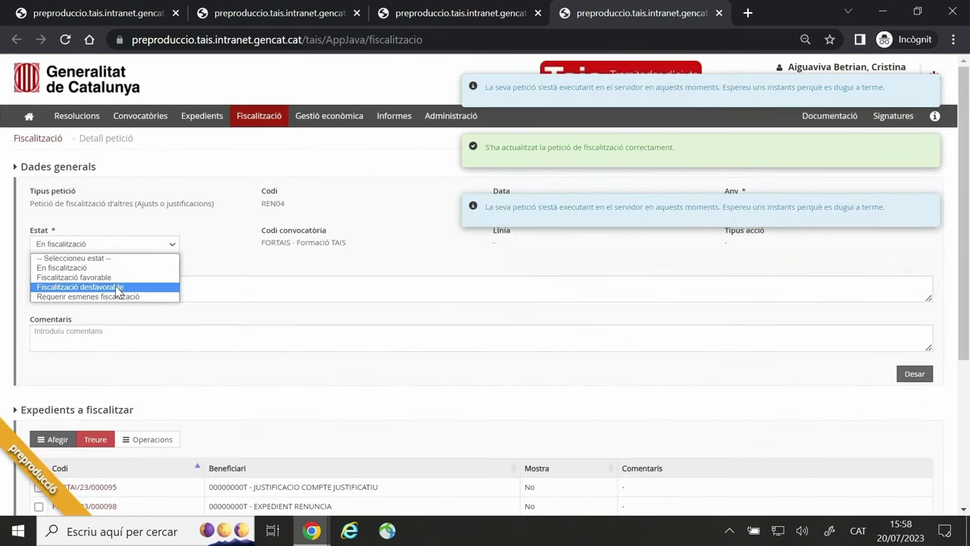
pyautogui.click(83, 277)
pyautogui.click(923, 378)
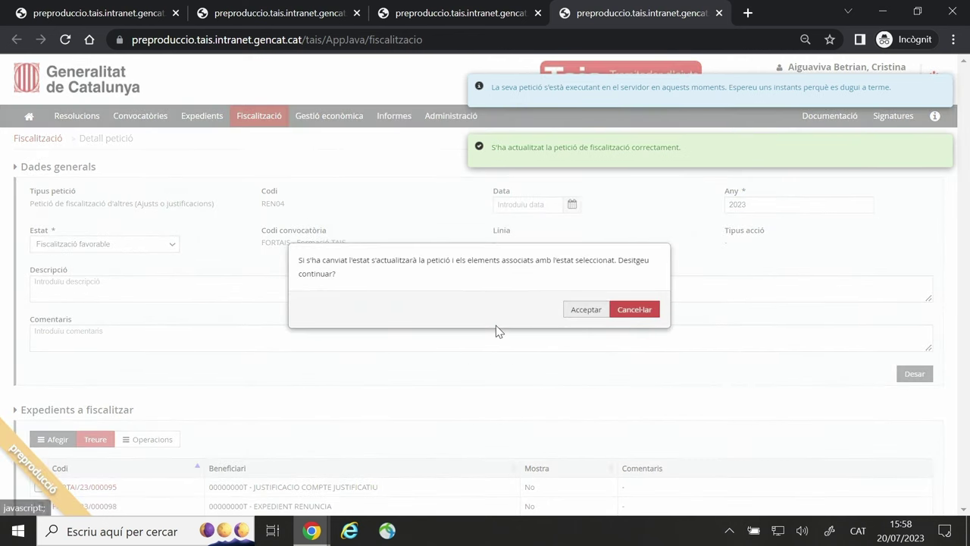
pyautogui.click(581, 309)
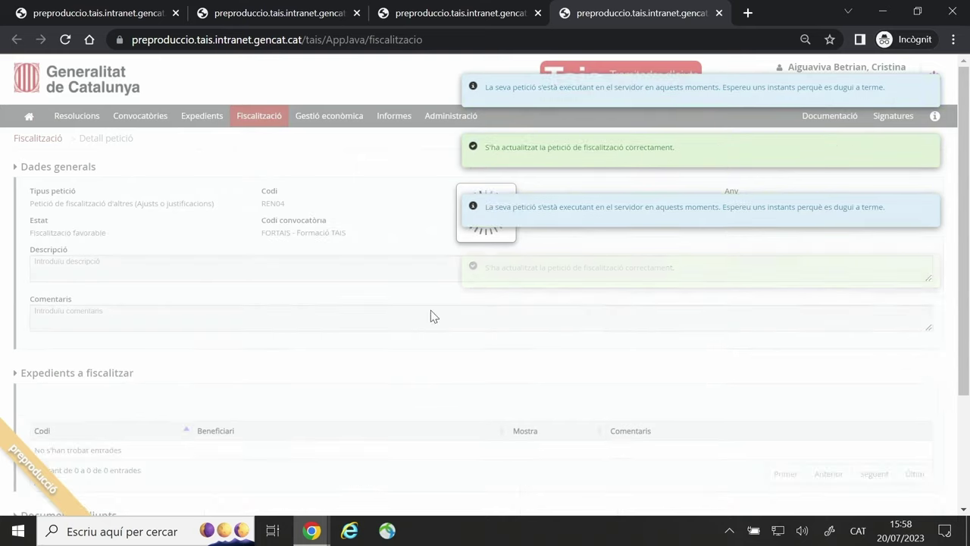
# Return to expedient FORTAI/23/000098, reload its renunciations list, and check the renunciation's state.
pyautogui.click(447, 23)
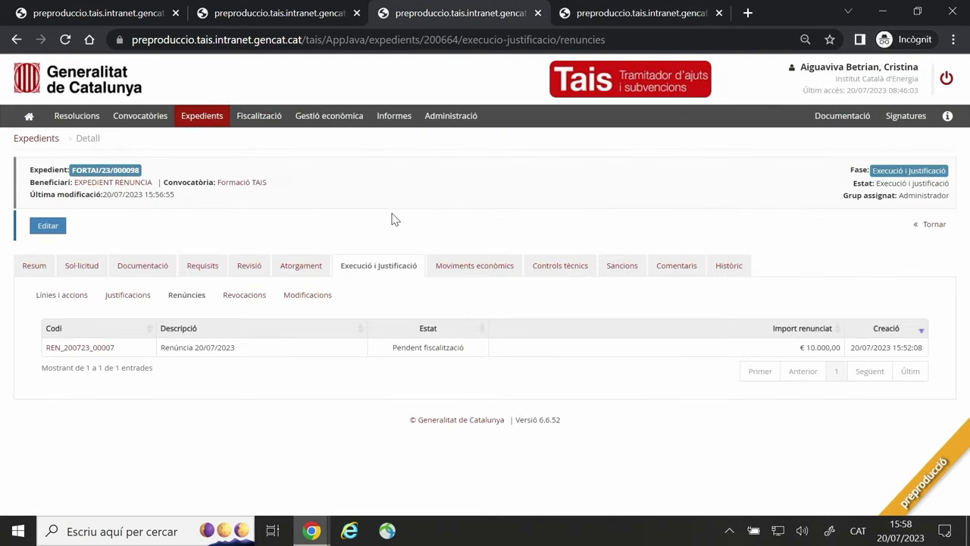
pyautogui.press('F5')
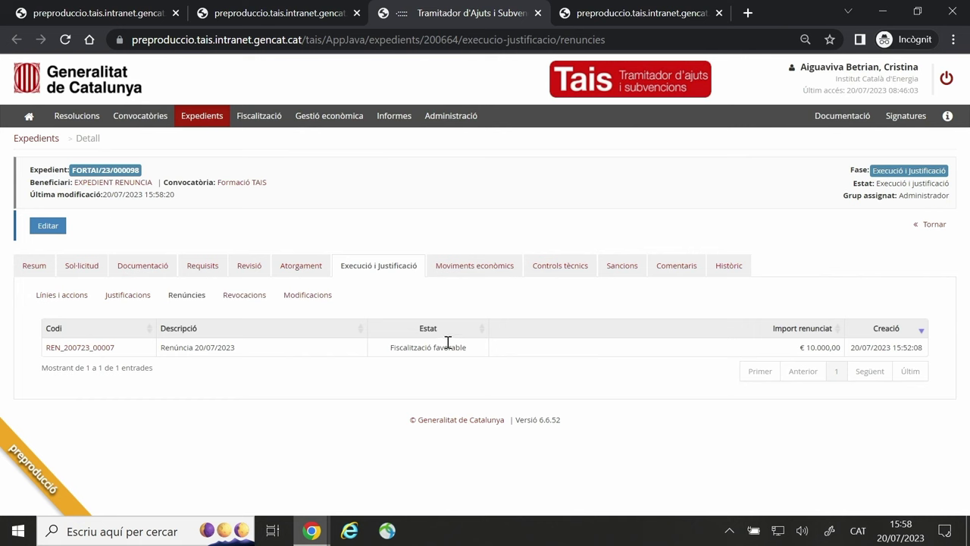
pyautogui.moveTo(392, 347); pyautogui.dragTo(473, 362)
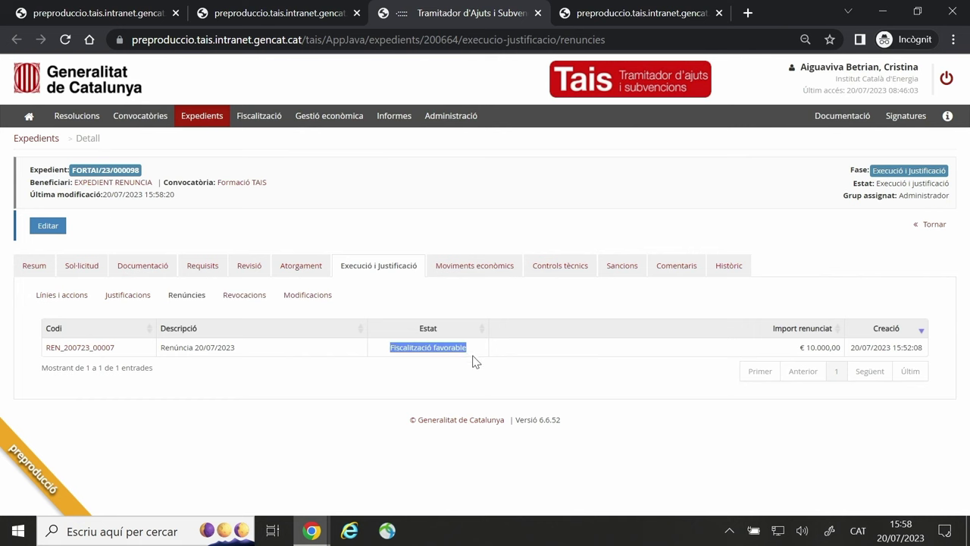
# Open expedient FORTAI/23/000095 from the expedients list in a separate tab and check its revocation's state under Execució i Justificació.
pyautogui.click(353, 12)
pyautogui.scroll(-5, 403, 326)
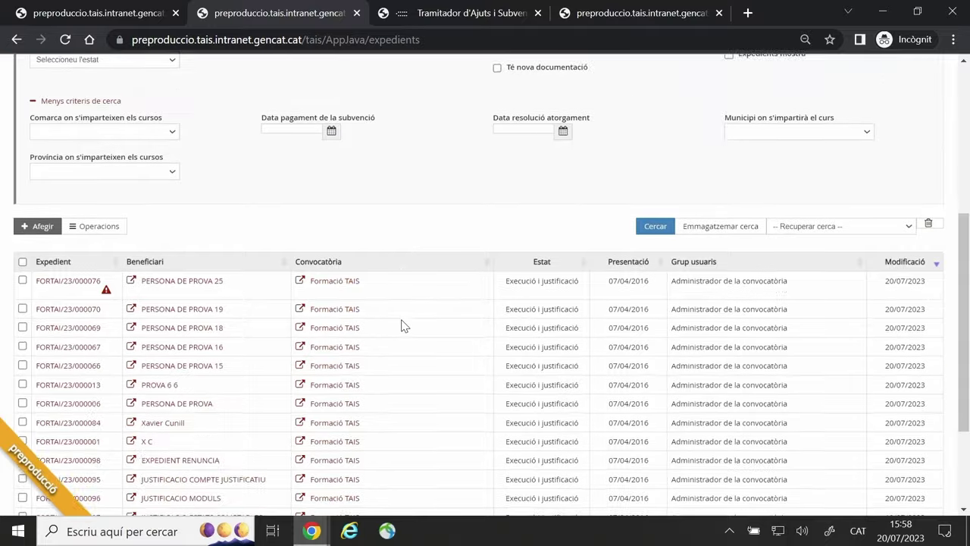
pyautogui.scroll(-1, 402, 325)
pyautogui.middleClick(68, 412)
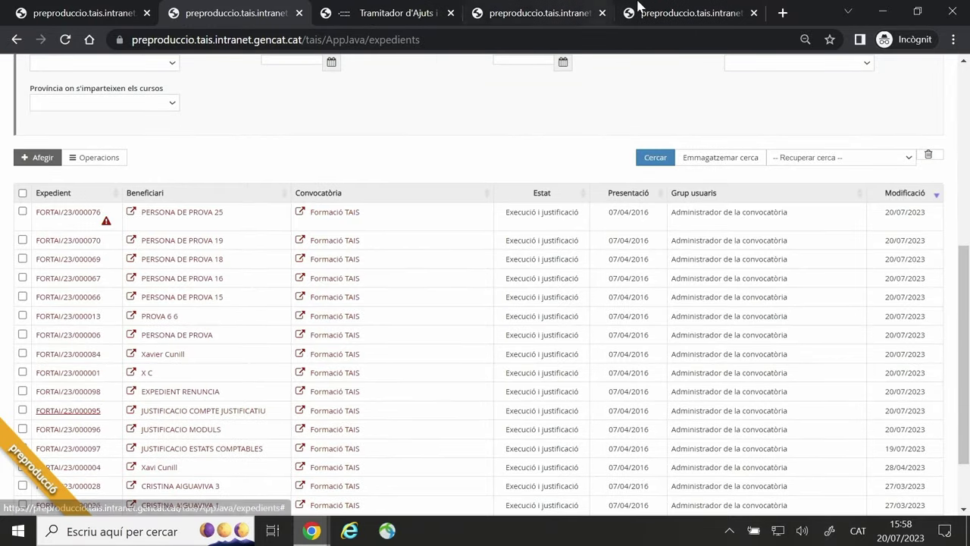
pyautogui.click(639, 6)
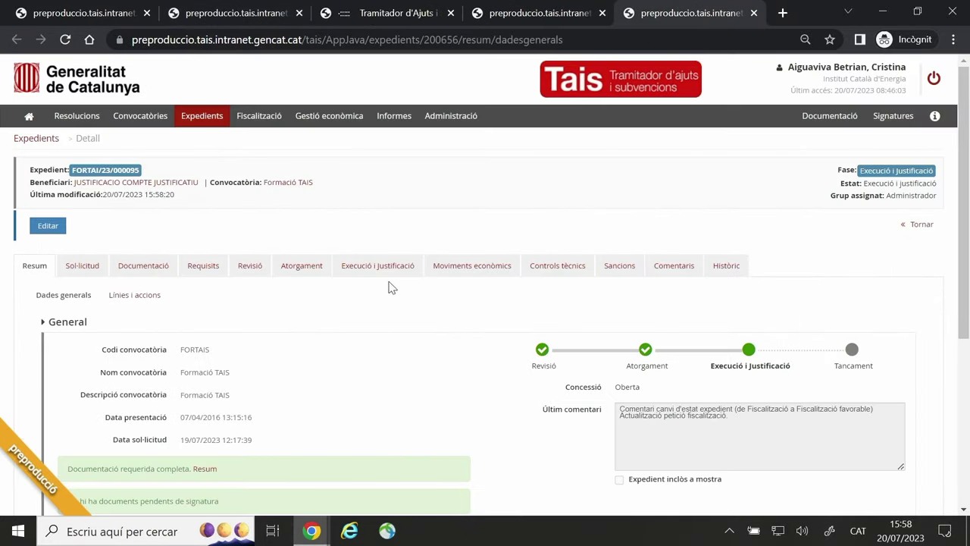
pyautogui.click(379, 269)
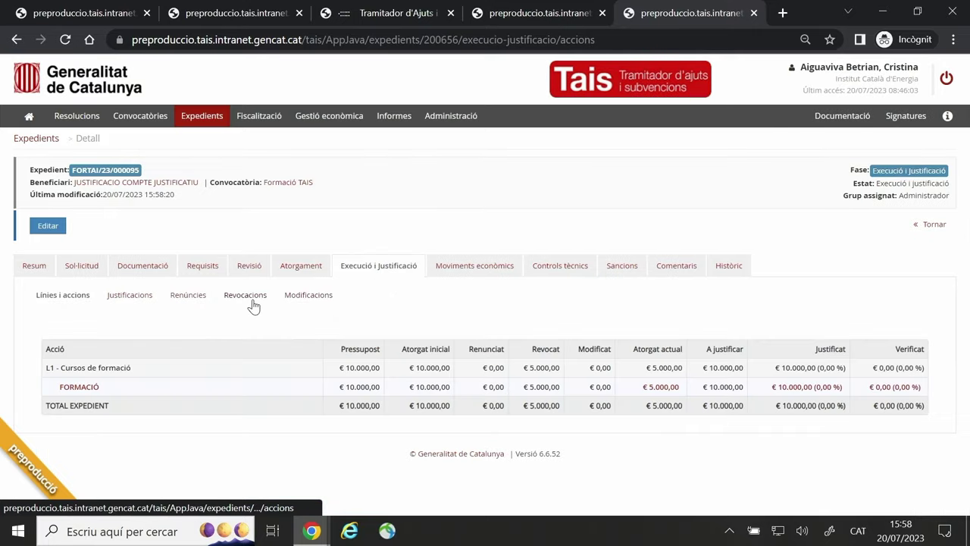
pyautogui.click(250, 298)
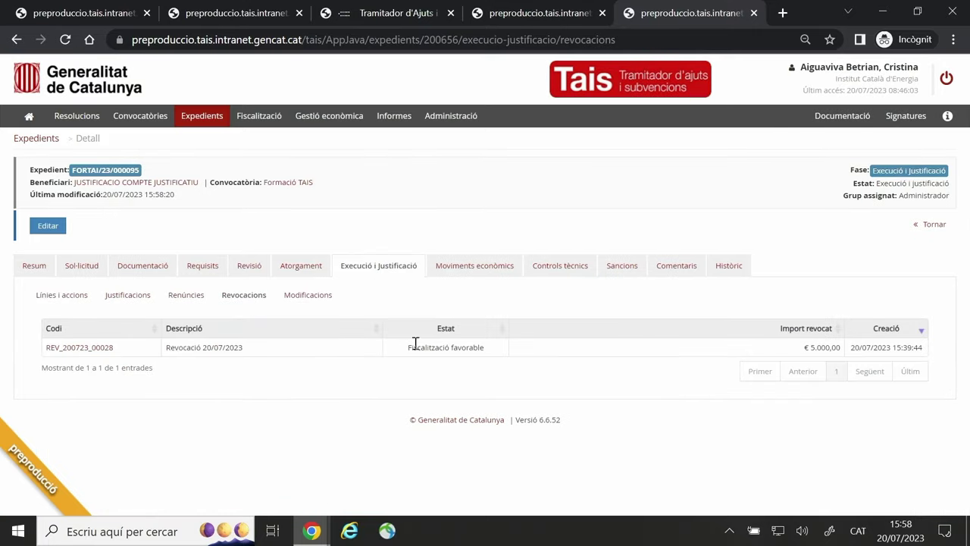